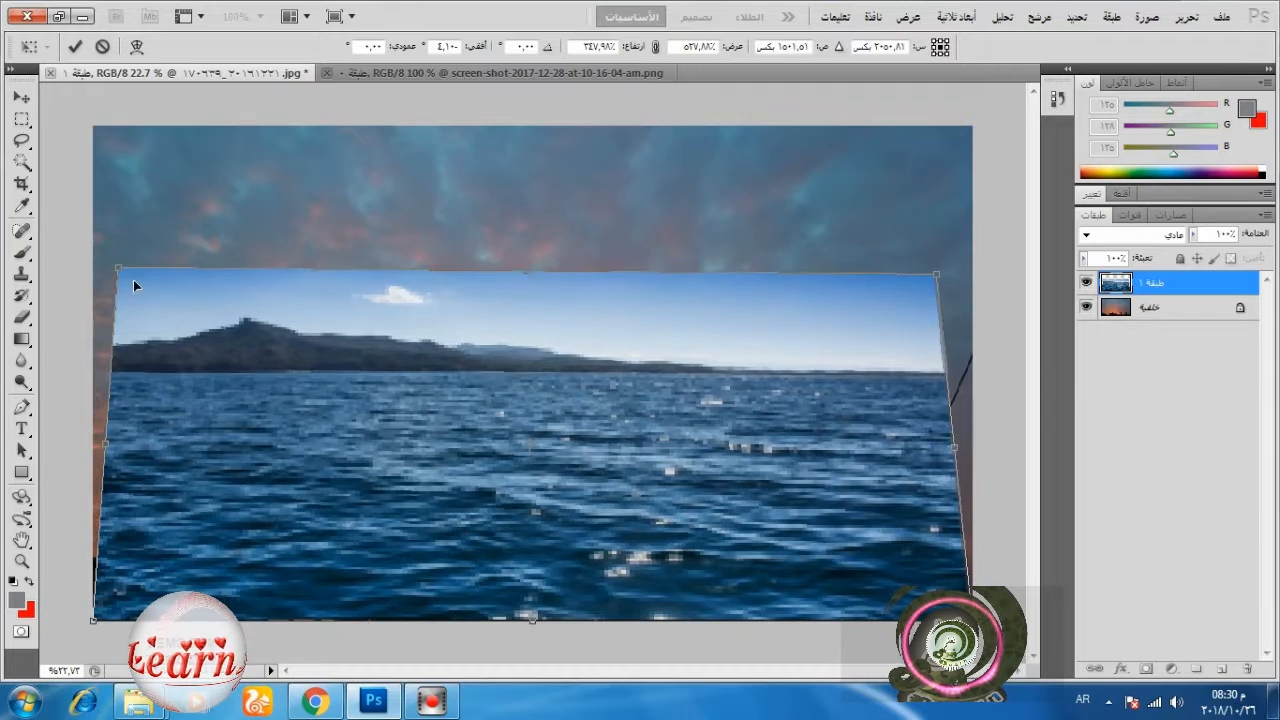
# - Enlarge the sea layer past both sides of the canvas, to about 594% width and 419% height, and apply the transform
pyautogui.moveTo(116, 269); pyautogui.dragTo(76, 232)
pyautogui.moveTo(935, 238); pyautogui.dragTo(991, 240)
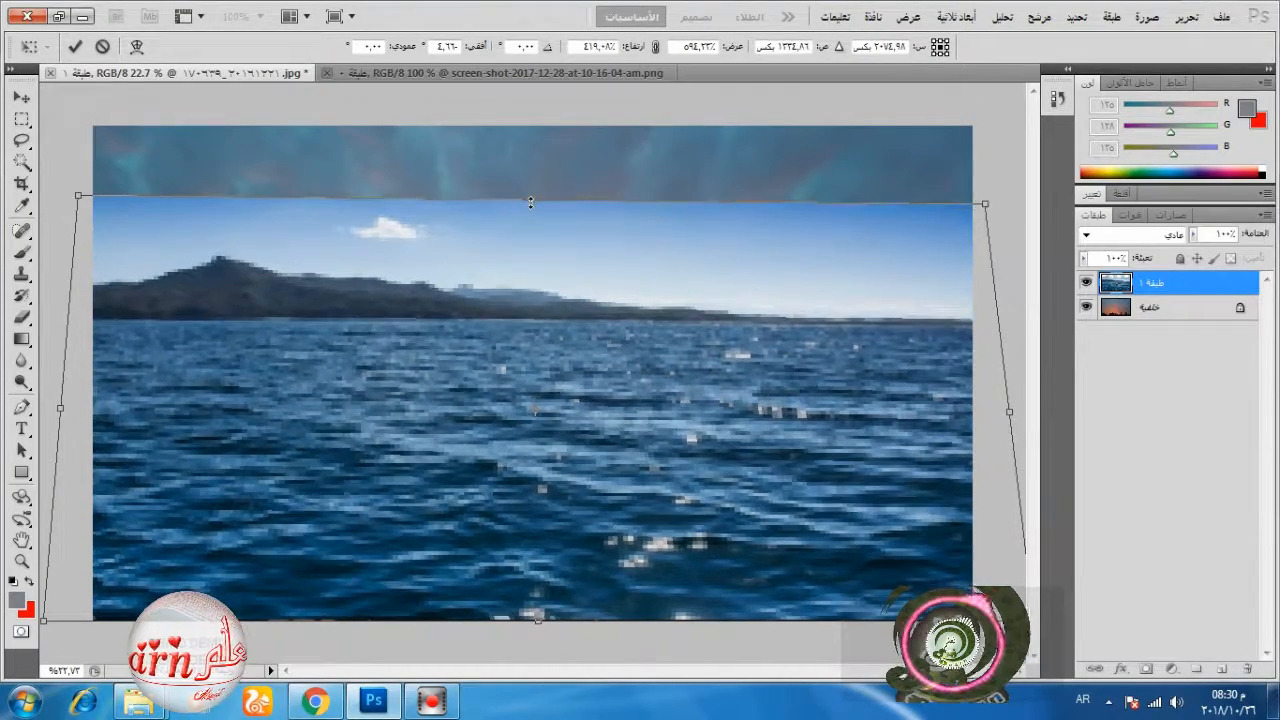
pyautogui.click(75, 46)
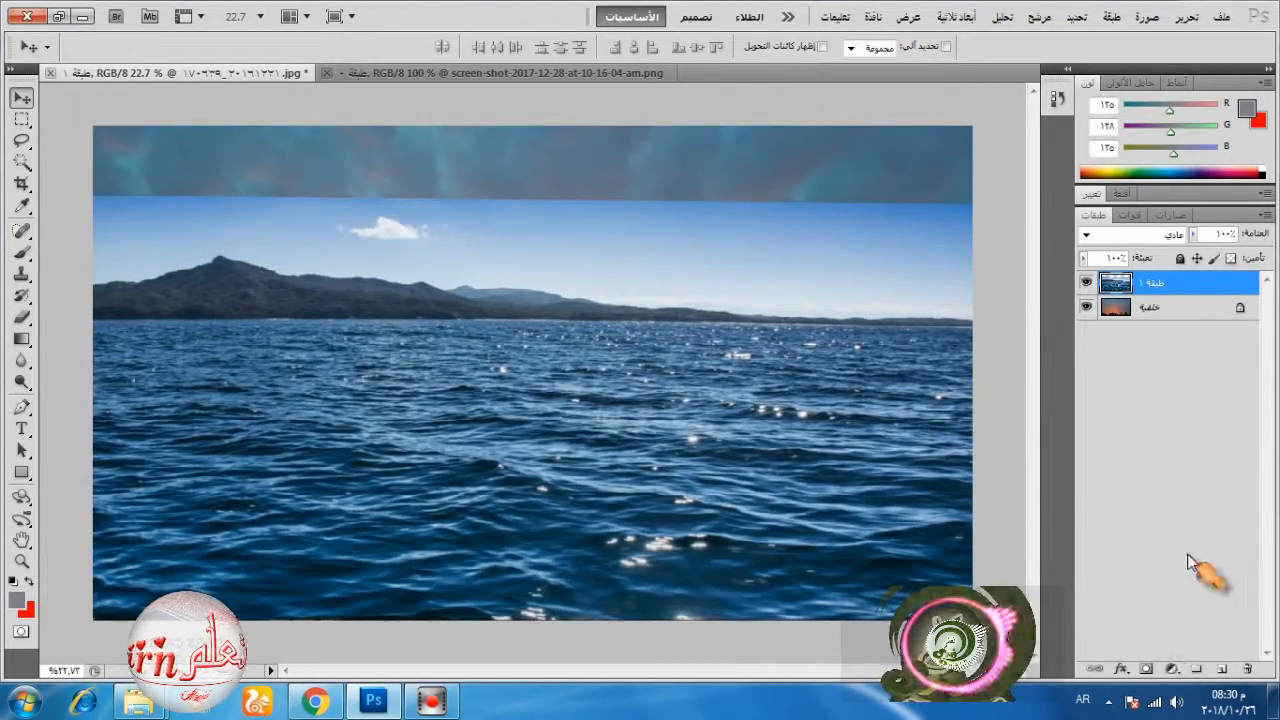
# - Add a layer mask to the sea layer and fade its sky into the sunset background with black-to-white gradients
pyautogui.click(1145, 669)
pyautogui.press('d')
pyautogui.click(21, 338)
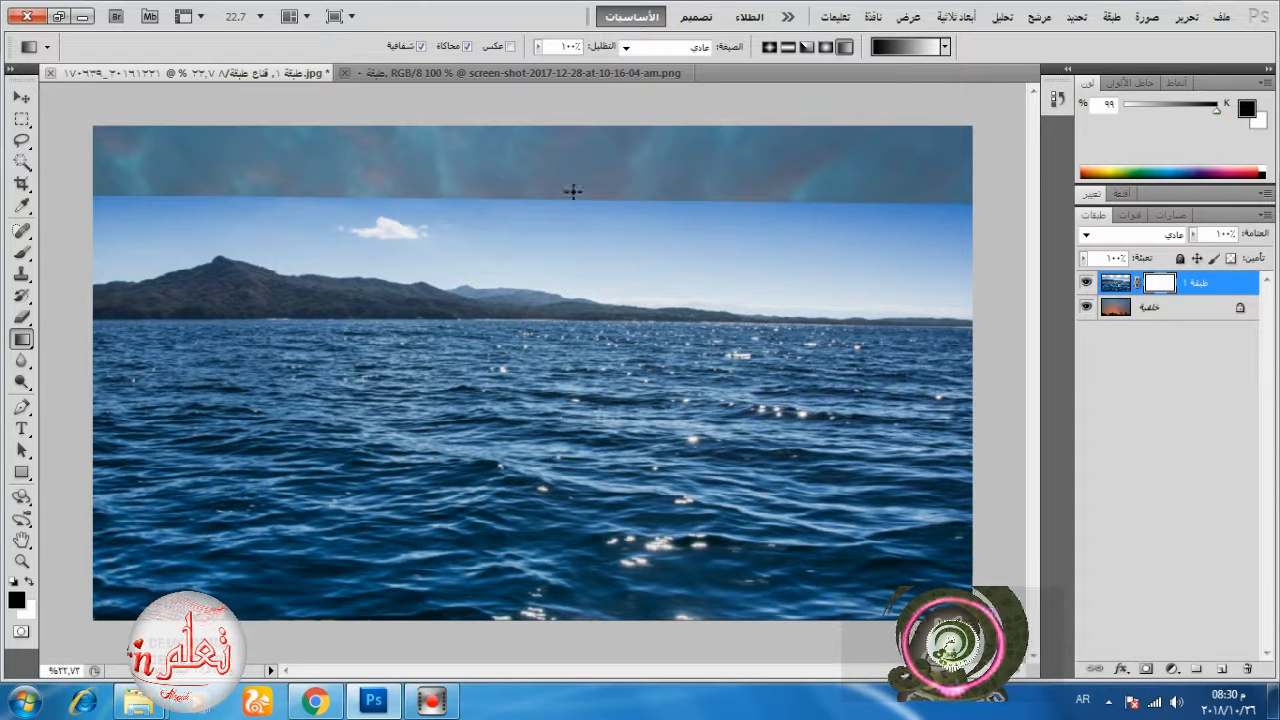
pyautogui.moveTo(541, 165); pyautogui.dragTo(538, 316)
pyautogui.moveTo(513, 268); pyautogui.dragTo(514, 268)
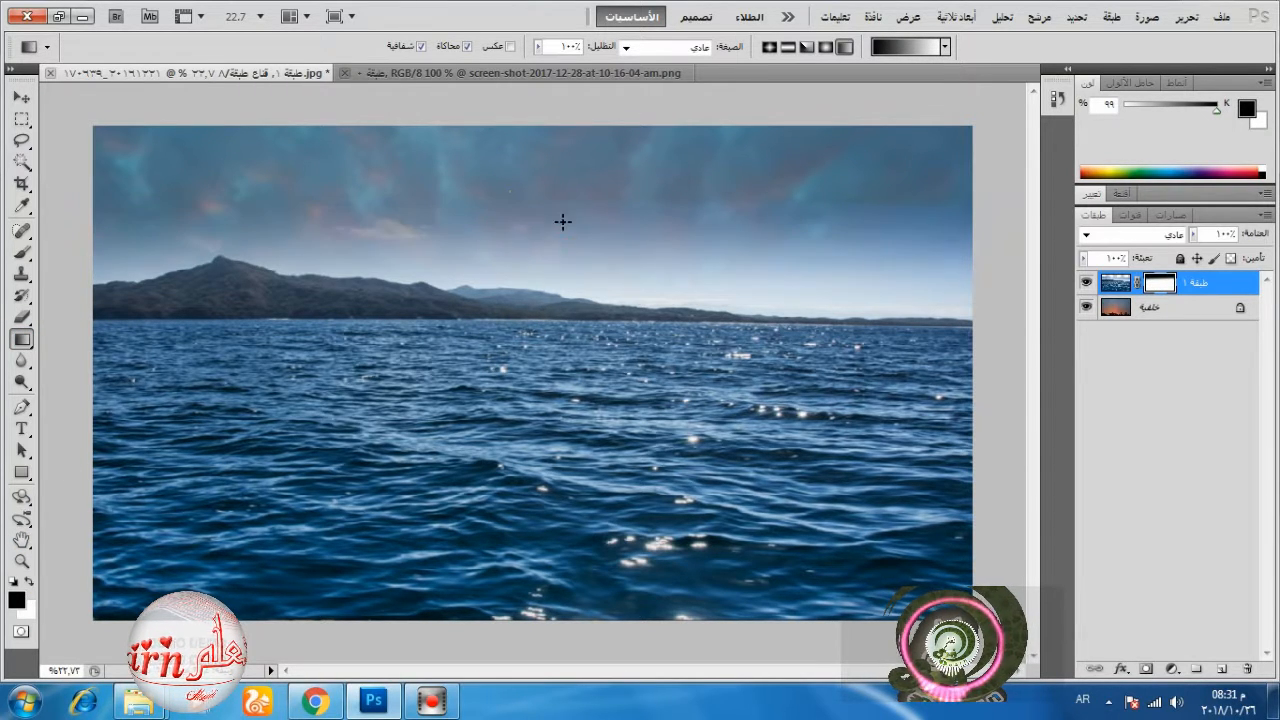
pyautogui.moveTo(561, 221); pyautogui.dragTo(561, 287)
pyautogui.moveTo(541, 241); pyautogui.dragTo(557, 293)
pyautogui.moveTo(627, 220)
pyautogui.mouseDown()
pyautogui.moveTo(633, 303)
pyautogui.moveTo(564, 296)
pyautogui.mouseUp()
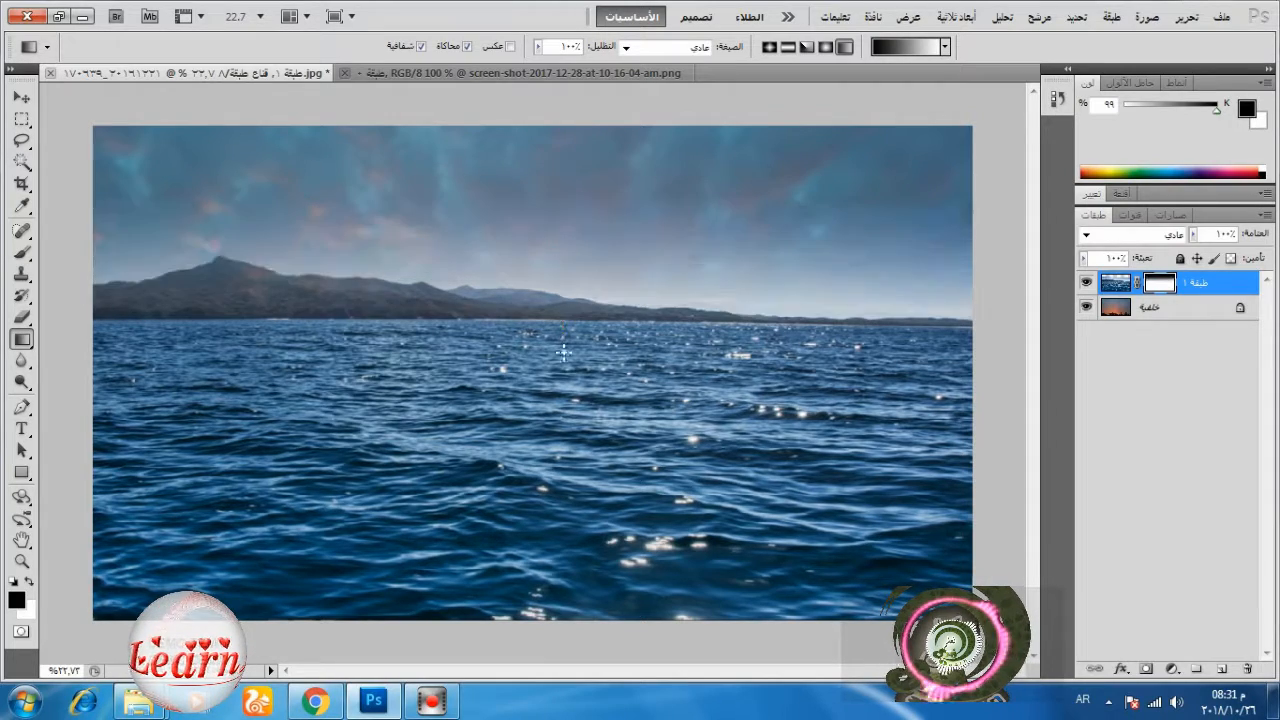
pyautogui.moveTo(547, 201); pyautogui.dragTo(547, 200)
# - Open the pexels-photo-1453430 image from the pictures folder in Photoshop
pyautogui.click(138, 702)
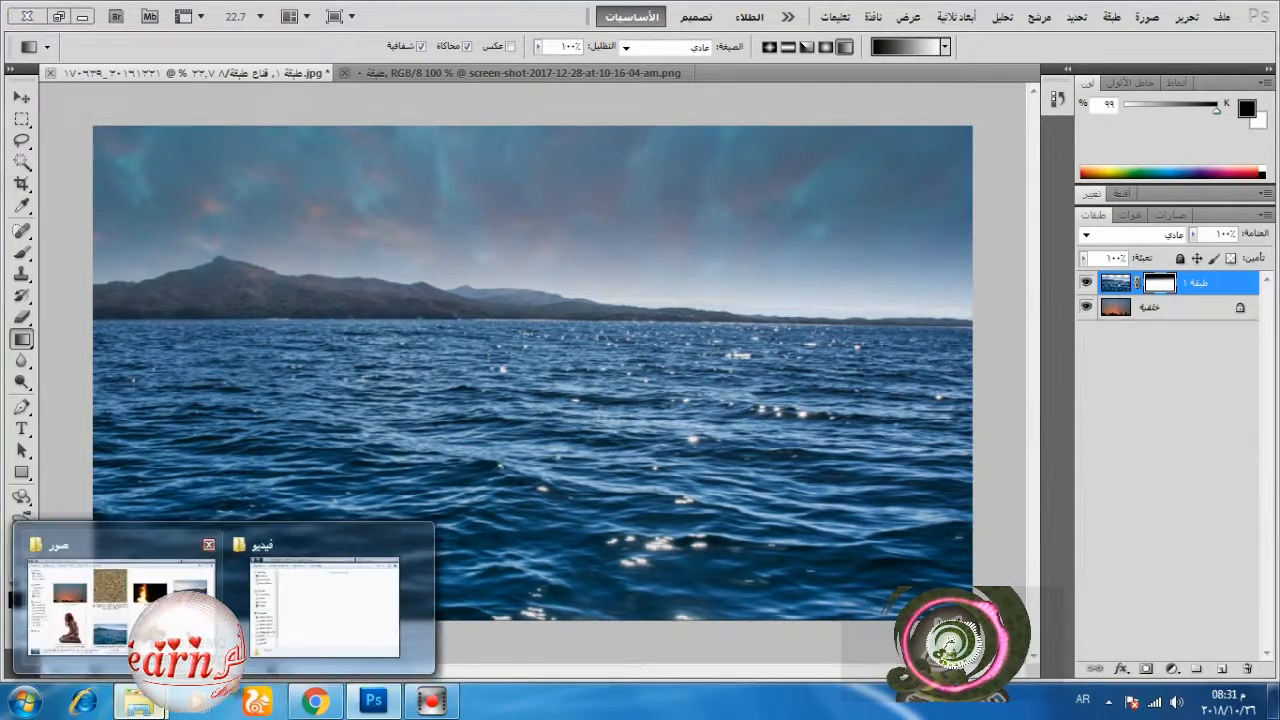
pyautogui.click(130, 608)
pyautogui.rightClick(1098, 265)
pyautogui.moveTo(1010, 367)
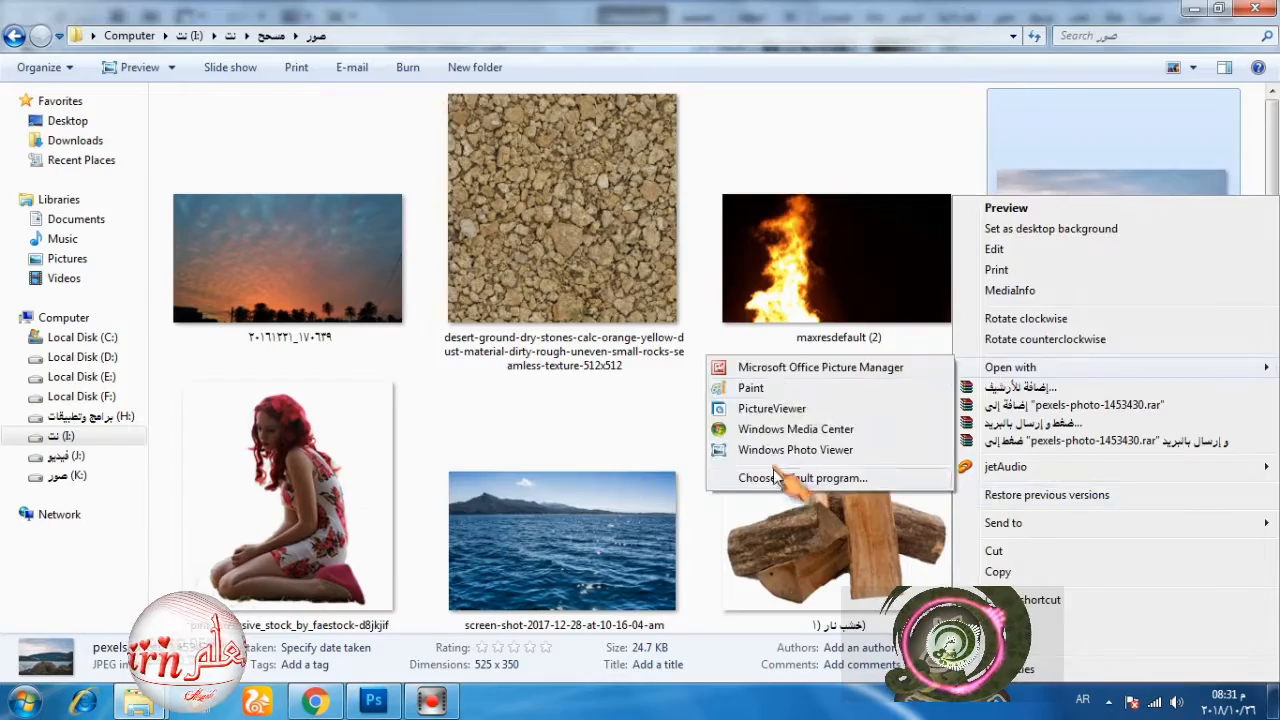
pyautogui.click(797, 477)
pyautogui.click(876, 355)
pyautogui.click(460, 384)
pyautogui.click(393, 471)
pyautogui.click(778, 537)
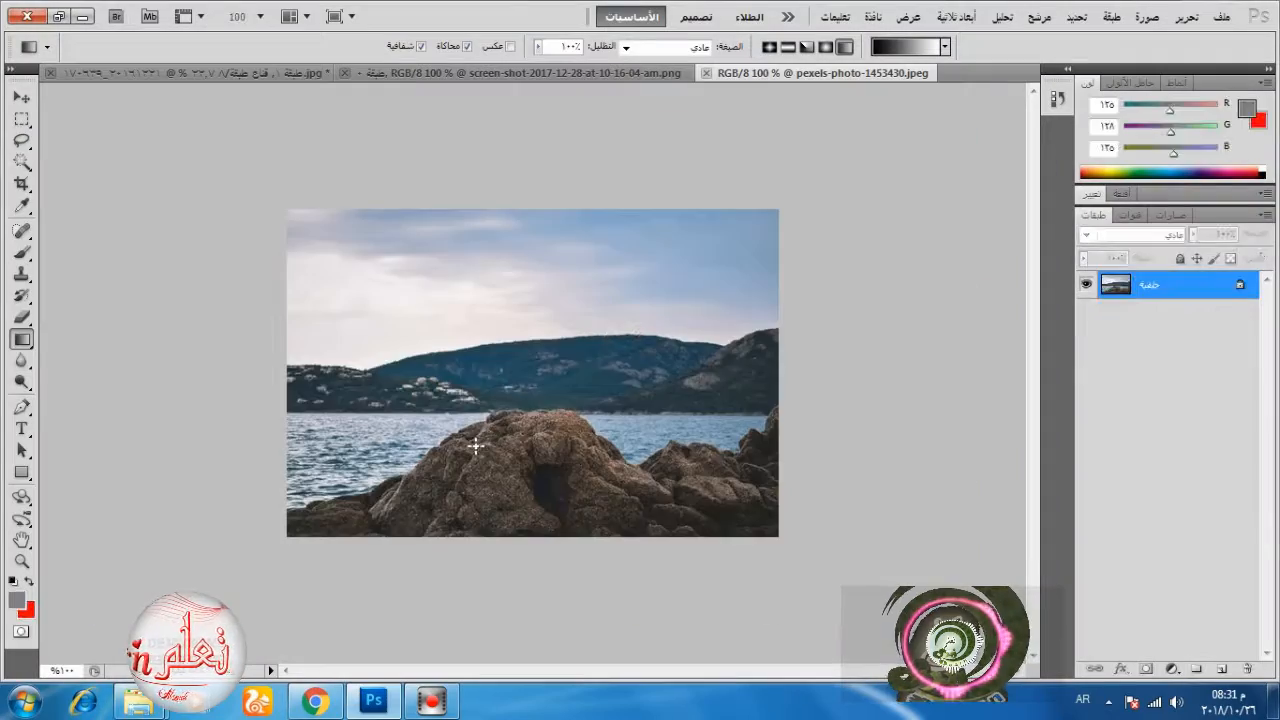
# - Select the foreground rocks with the Quick Selection tool and move them into the sea composite as a new layer
pyautogui.scroll(7, 486, 456)
pyautogui.click(22, 163)
pyautogui.click(92, 161)
pyautogui.moveTo(138, 545)
pyautogui.mouseDown()
pyautogui.moveTo(386, 517)
pyautogui.moveTo(1012, 388)
pyautogui.mouseUp()
pyautogui.click(18, 100)
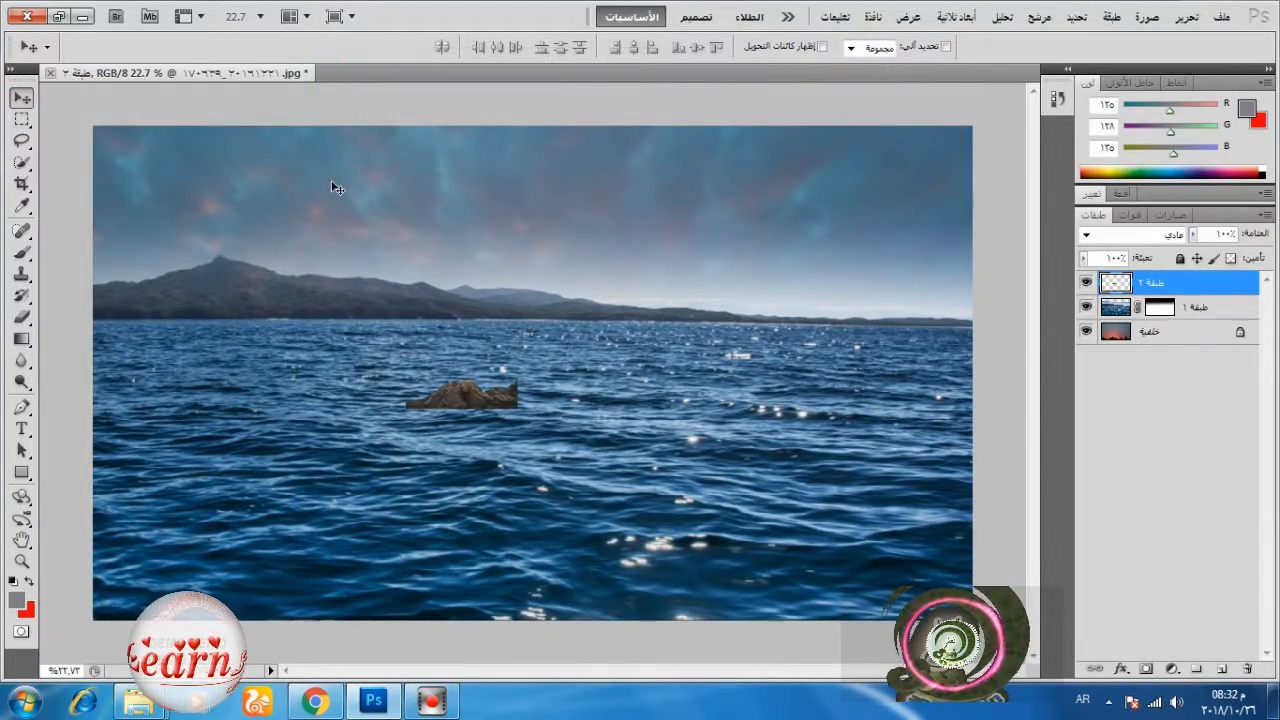
# - Free-transform the rock layer to span the full canvas, at about 872% width and 661% height
pyautogui.click(1187, 17)
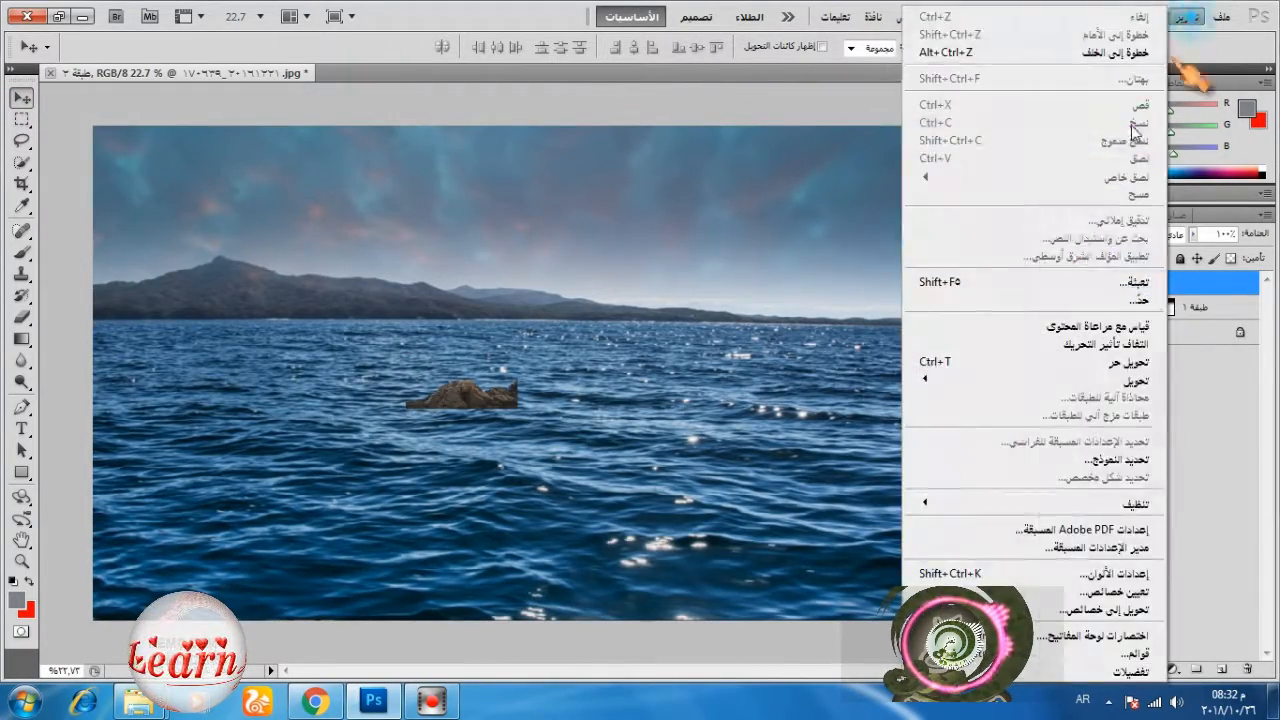
pyautogui.click(1130, 361)
pyautogui.moveTo(518, 409); pyautogui.dragTo(904, 564)
pyautogui.moveTo(410, 474); pyautogui.dragTo(122, 472)
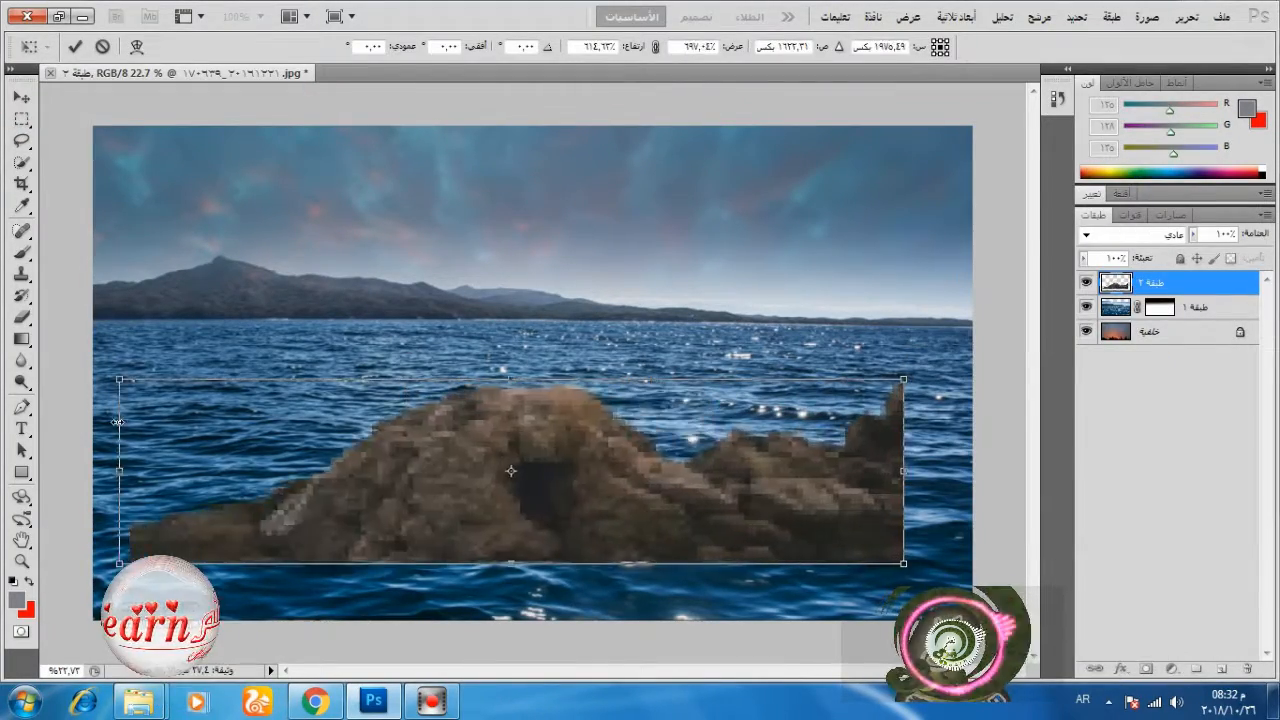
pyautogui.moveTo(516, 380); pyautogui.dragTo(516, 308)
pyautogui.moveTo(904, 563); pyautogui.dragTo(997, 501)
pyautogui.moveTo(135, 381); pyautogui.dragTo(40, 381)
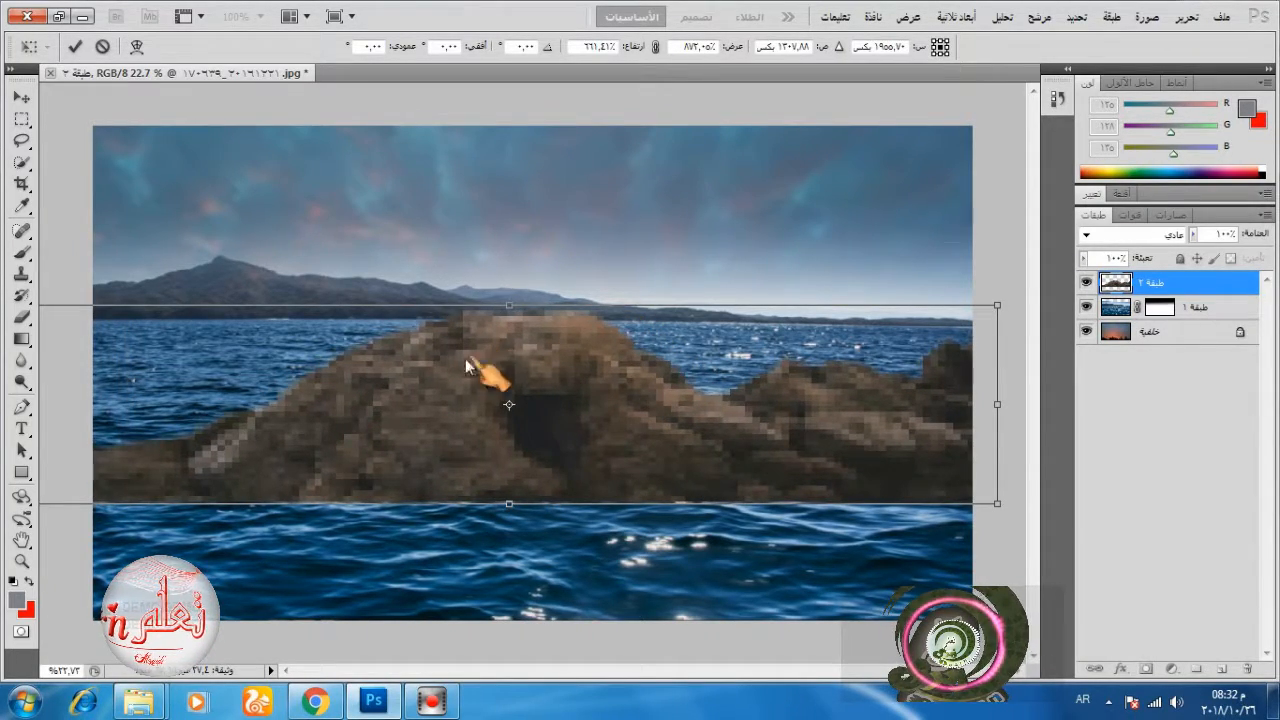
# - Reposition the rocks just below the horizon and reduce them to about 757% width and 427% height
pyautogui.moveTo(467, 360); pyautogui.dragTo(499, 263)
pyautogui.moveTo(56, 307); pyautogui.dragTo(142, 337)
pyautogui.moveTo(981, 432); pyautogui.dragTo(956, 425)
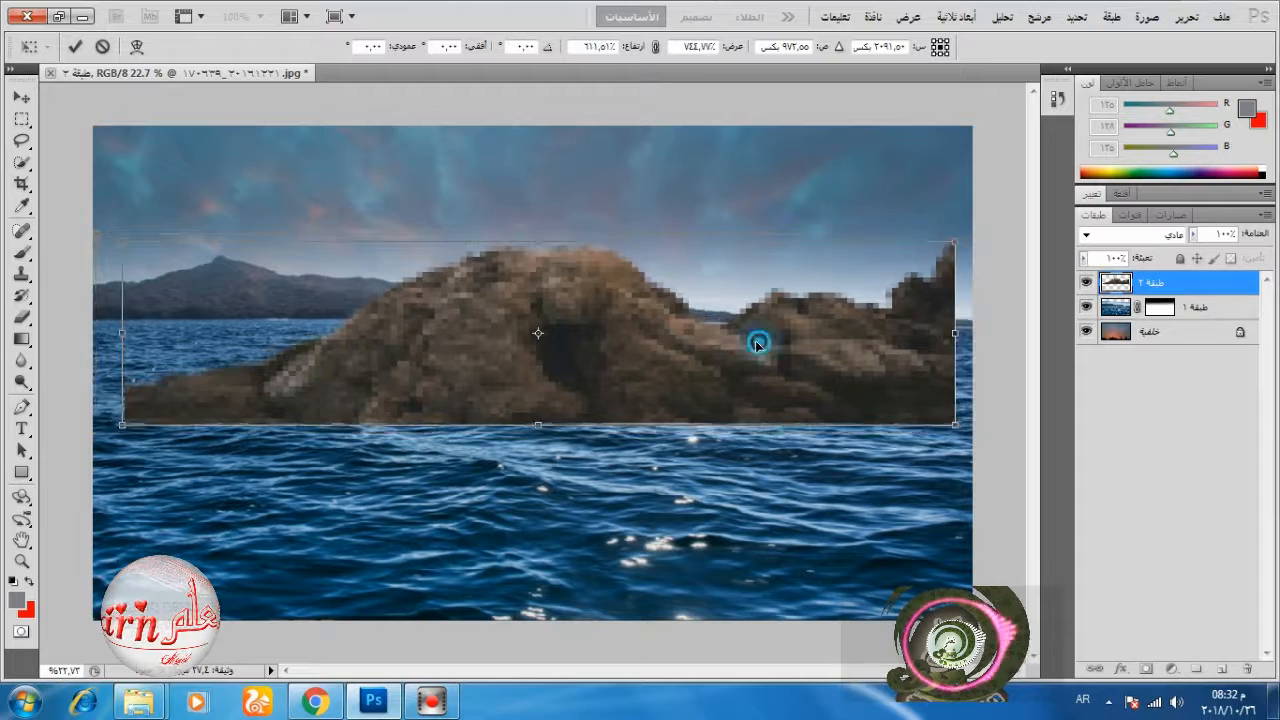
pyautogui.moveTo(757, 343); pyautogui.dragTo(752, 375)
pyautogui.moveTo(532, 274); pyautogui.dragTo(540, 323)
pyautogui.moveTo(591, 359); pyautogui.dragTo(600, 359)
pyautogui.moveTo(98, 400); pyautogui.dragTo(109, 391)
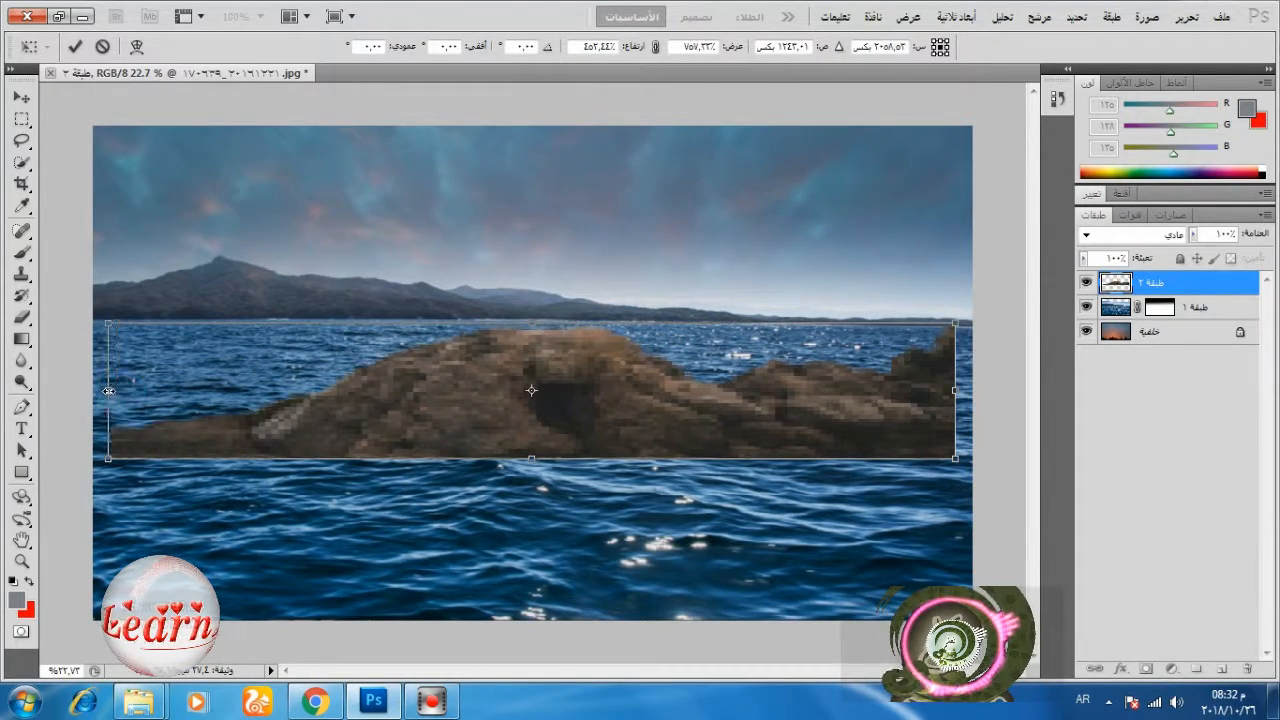
pyautogui.moveTo(533, 323); pyautogui.dragTo(533, 330)
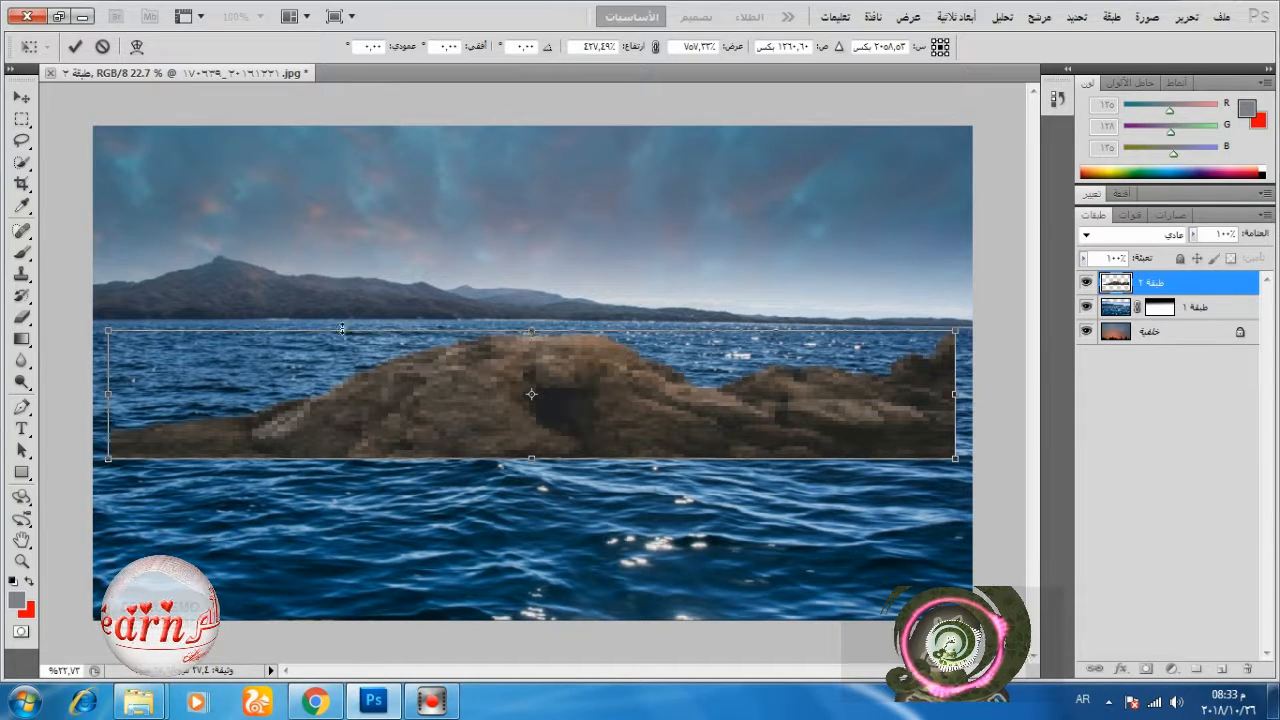
# - Taper the rock's upper corners inward, stretch its sides and base slightly outward, and apply the transform
pyautogui.moveTo(110, 338); pyautogui.dragTo(126, 343)
pyautogui.moveTo(955, 333); pyautogui.dragTo(940, 347)
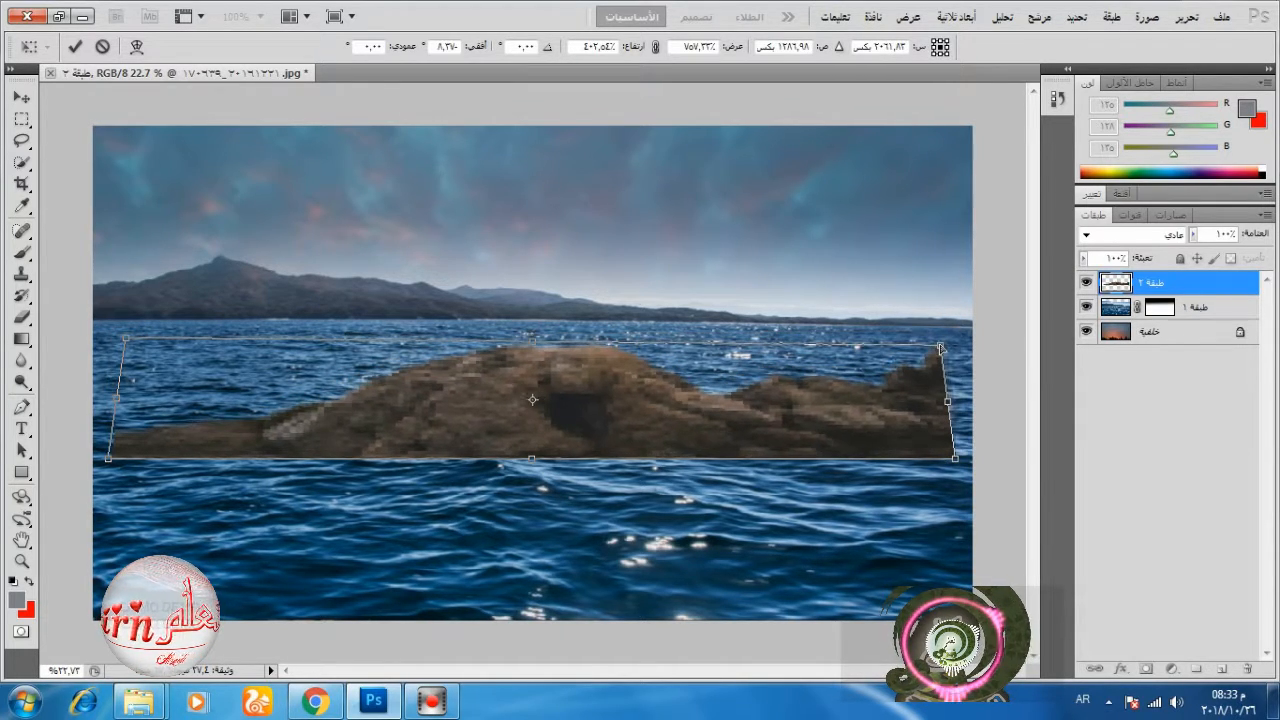
pyautogui.moveTo(131, 344); pyautogui.dragTo(143, 362)
pyautogui.moveTo(940, 350); pyautogui.dragTo(944, 353)
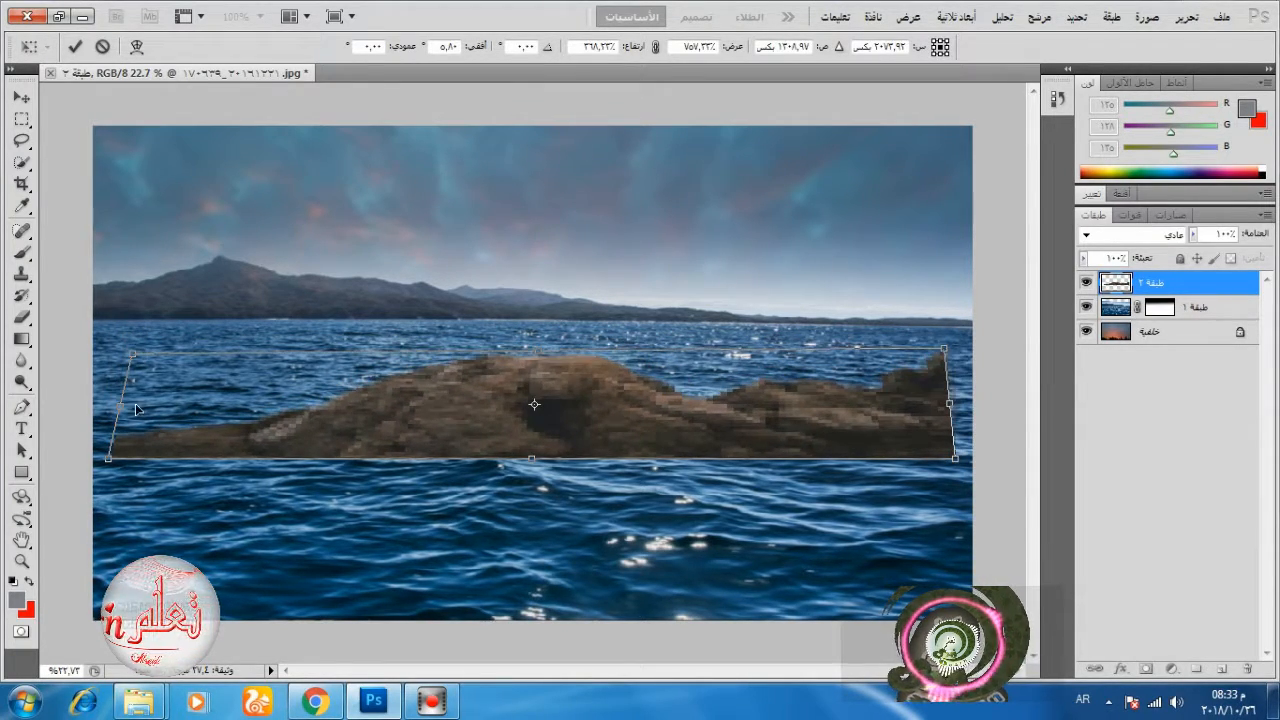
pyautogui.moveTo(132, 408); pyautogui.dragTo(125, 409)
pyautogui.moveTo(952, 404); pyautogui.dragTo(965, 404)
pyautogui.moveTo(535, 459); pyautogui.dragTo(537, 477)
pyautogui.click(75, 47)
# - Add a mask to the rock layer and paint out its base and outer ends with a soft 352 px black brush
pyautogui.click(1146, 669)
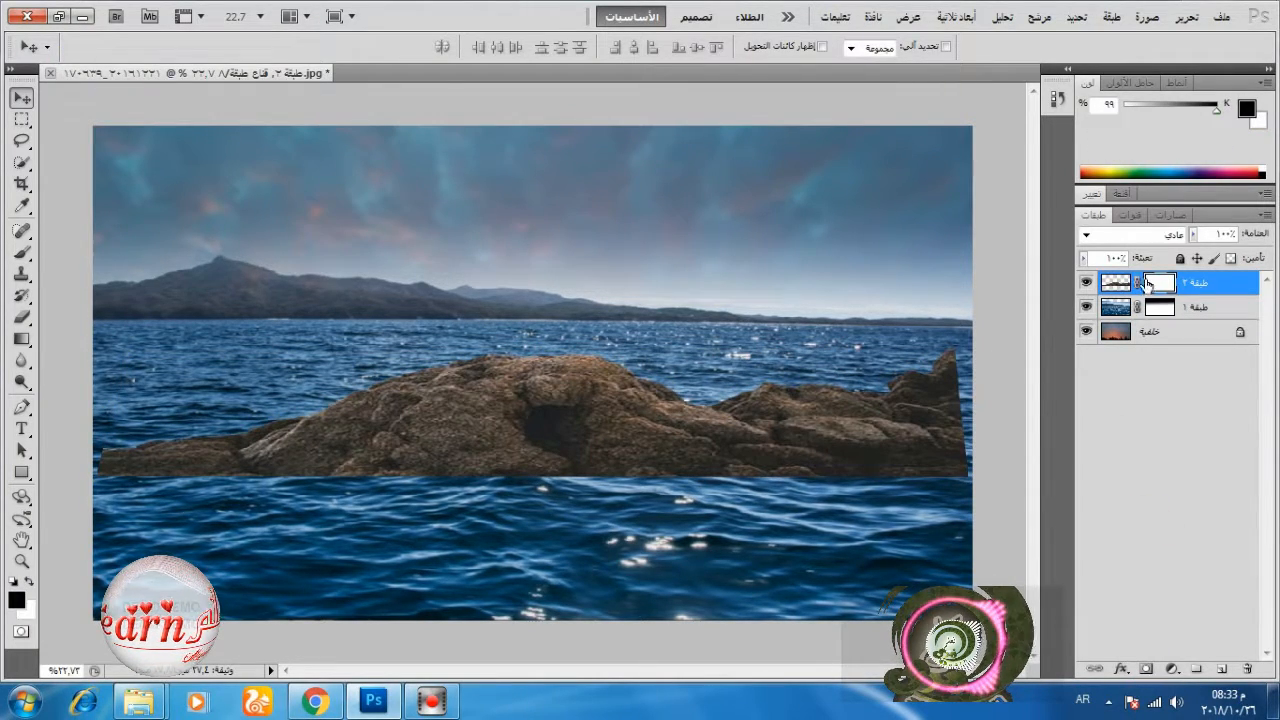
pyautogui.click(14, 581)
pyautogui.click(22, 252)
pyautogui.rightClick(652, 222)
pyautogui.click(829, 333)
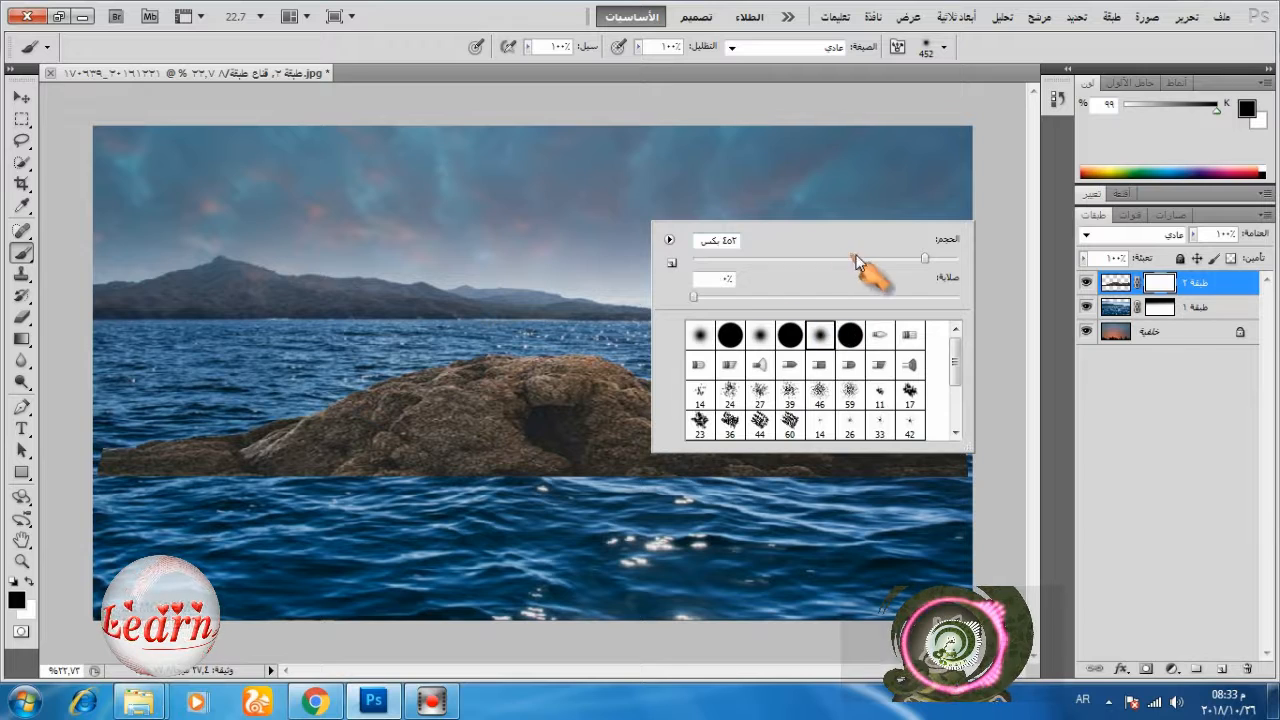
pyautogui.click(912, 258)
pyautogui.click(173, 497)
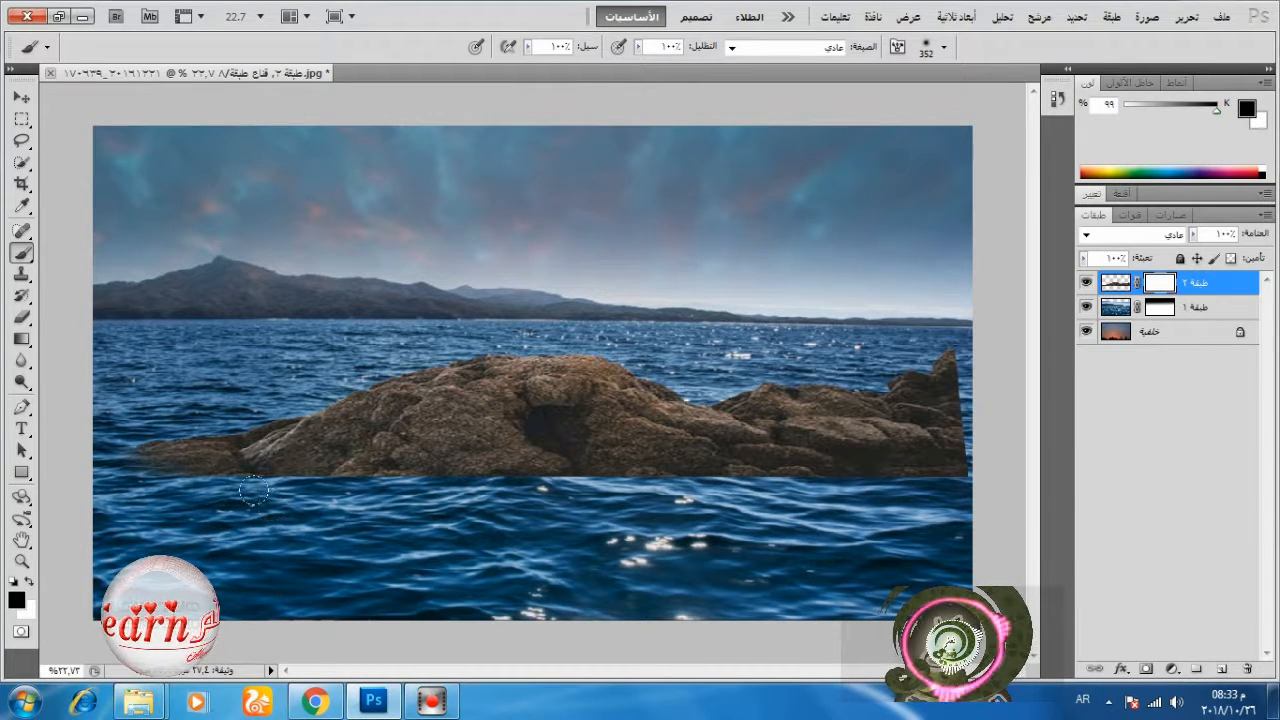
pyautogui.moveTo(697, 497)
pyautogui.mouseDown()
pyautogui.moveTo(939, 478)
pyautogui.moveTo(958, 437)
pyautogui.moveTo(938, 343)
pyautogui.mouseUp()
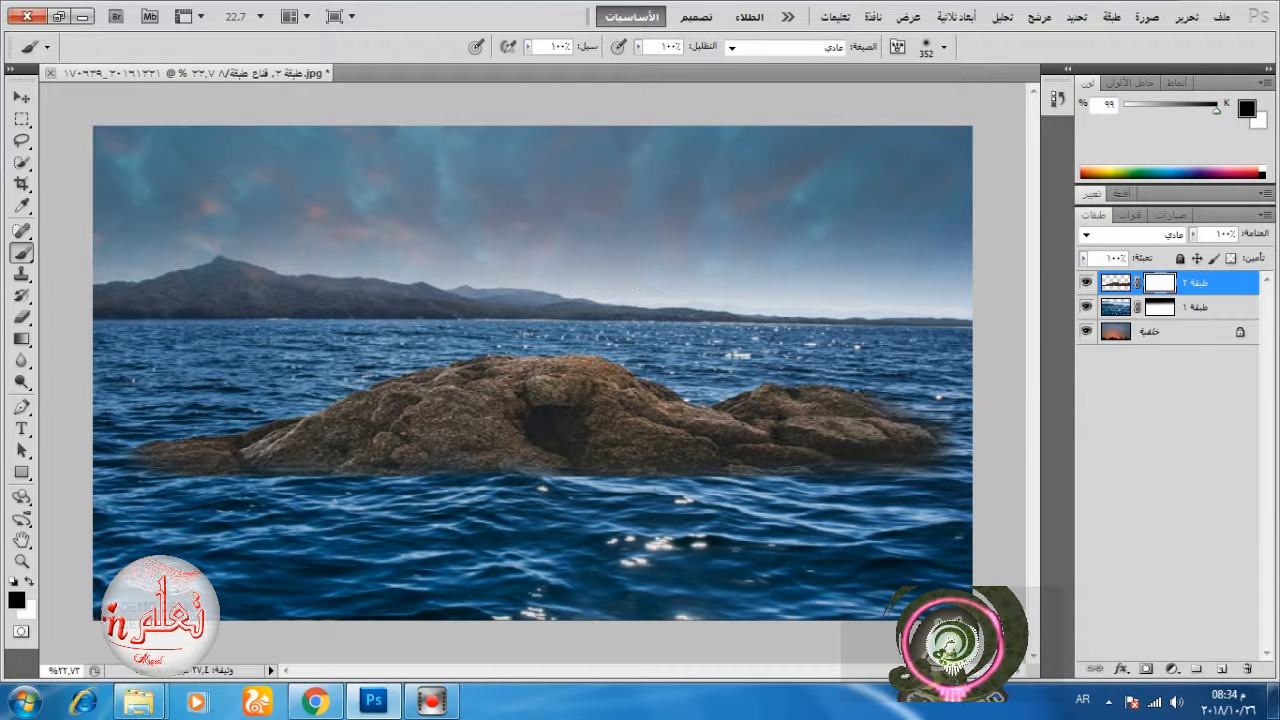
# - Lower the brush opacity to 8% and soften the rock's edges along the waterline on the mask
pyautogui.moveTo(586, 74); pyautogui.dragTo(560, 66)
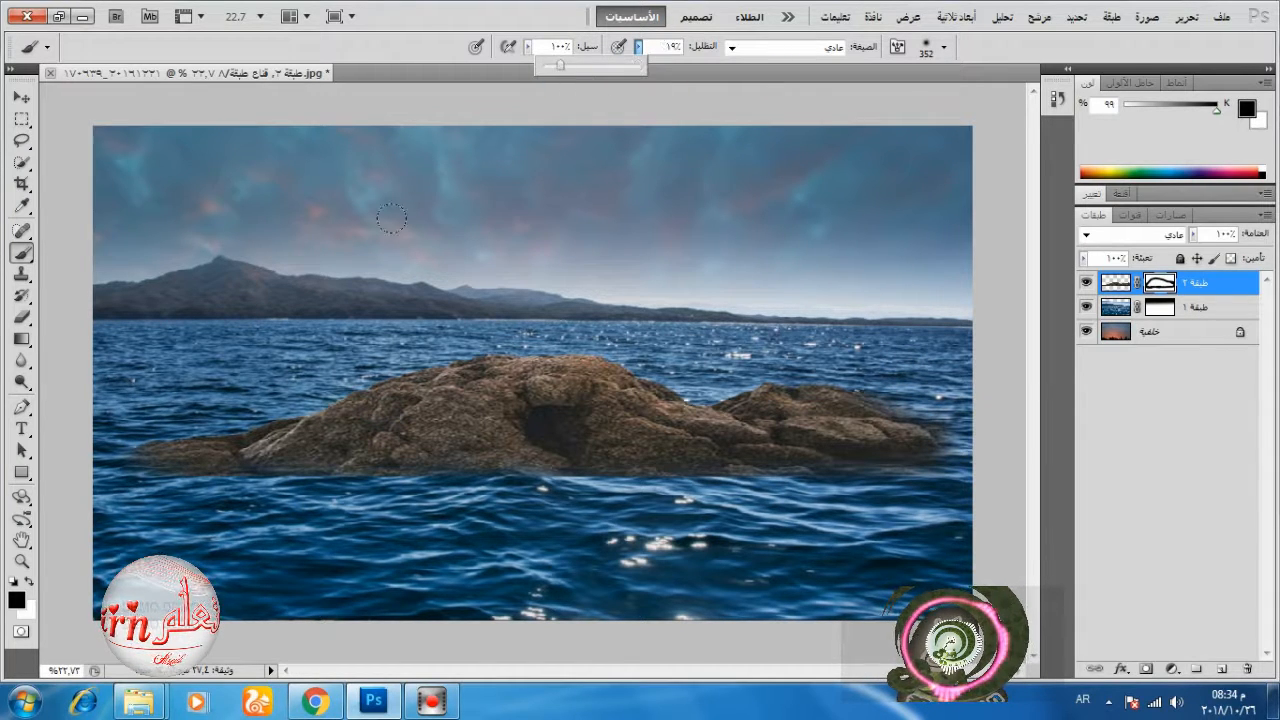
pyautogui.click(551, 68)
pyautogui.moveTo(156, 442)
pyautogui.mouseDown()
pyautogui.moveTo(600, 476)
pyautogui.moveTo(894, 457)
pyautogui.moveTo(887, 435)
pyautogui.moveTo(925, 428)
pyautogui.mouseUp()
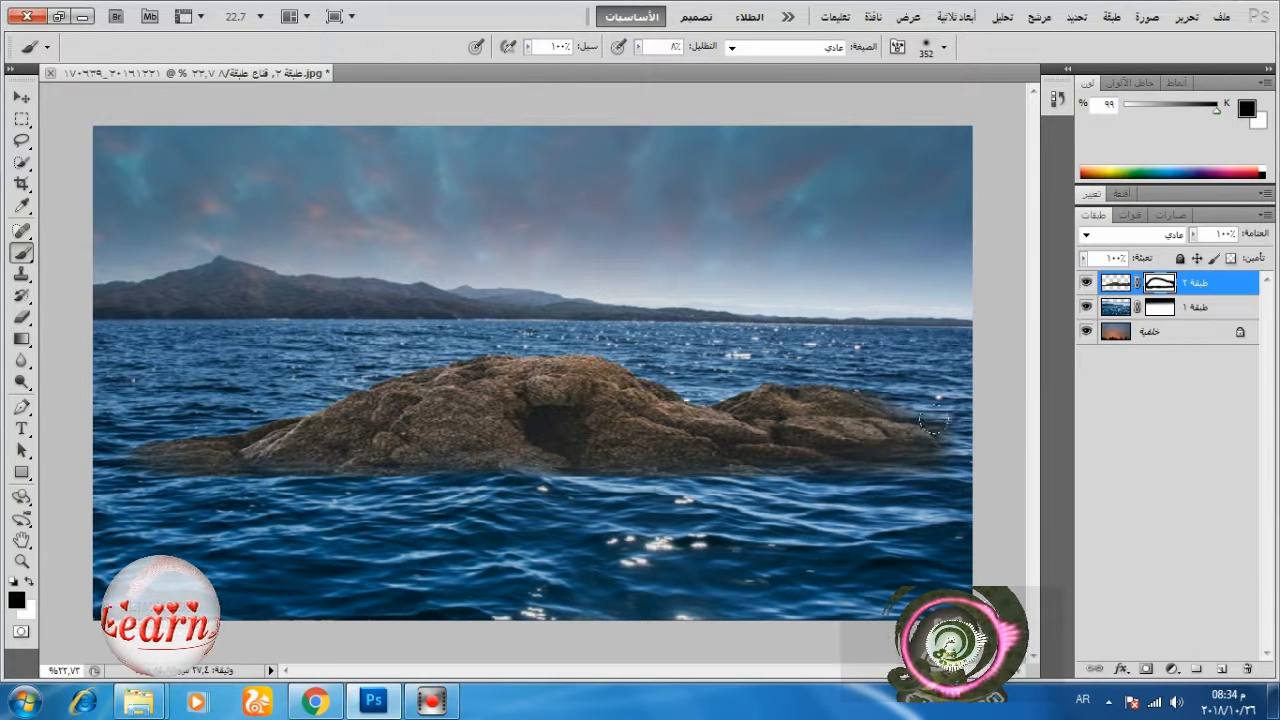
pyautogui.moveTo(547, 470); pyautogui.dragTo(407, 478)
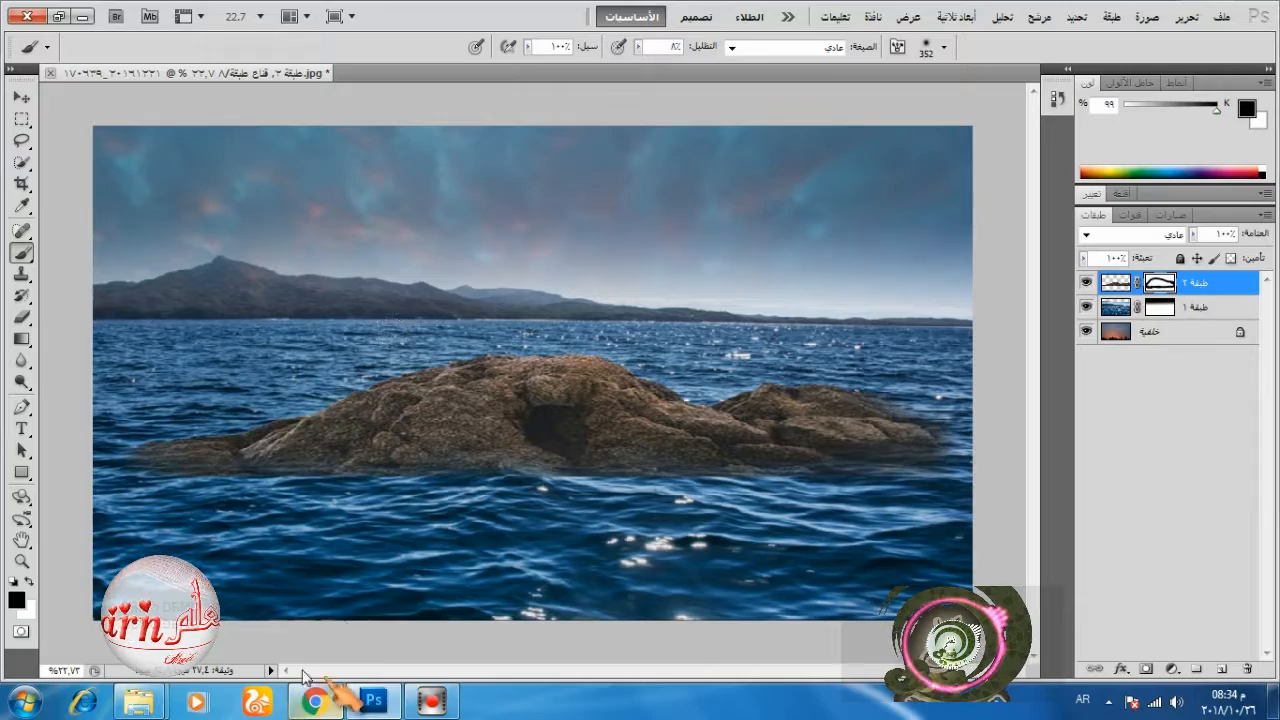
# - Open pink_exclusive_stock_by_faestock-d8jkjif.png in Photoshop and place the kneeling woman on the rock in the composite
pyautogui.click(138, 702)
pyautogui.rightClick(314, 467)
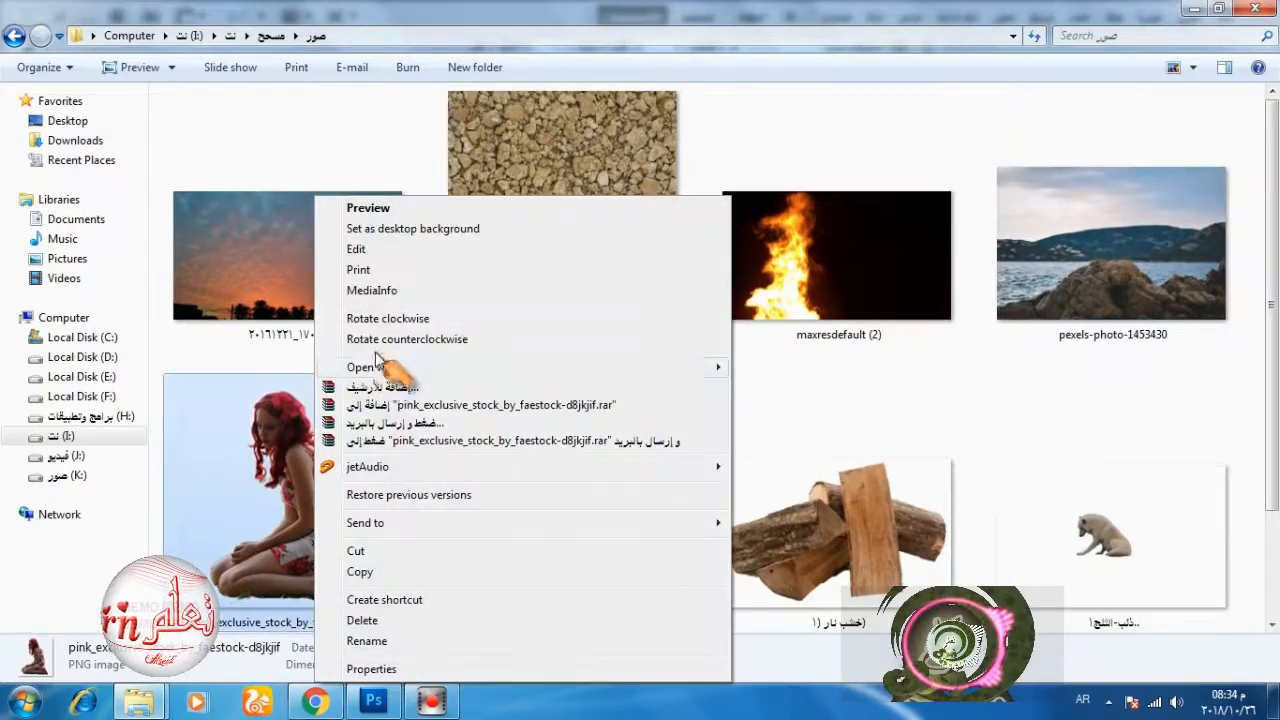
pyautogui.click(729, 367)
pyautogui.click(22, 97)
pyautogui.moveTo(543, 348); pyautogui.dragTo(361, 345)
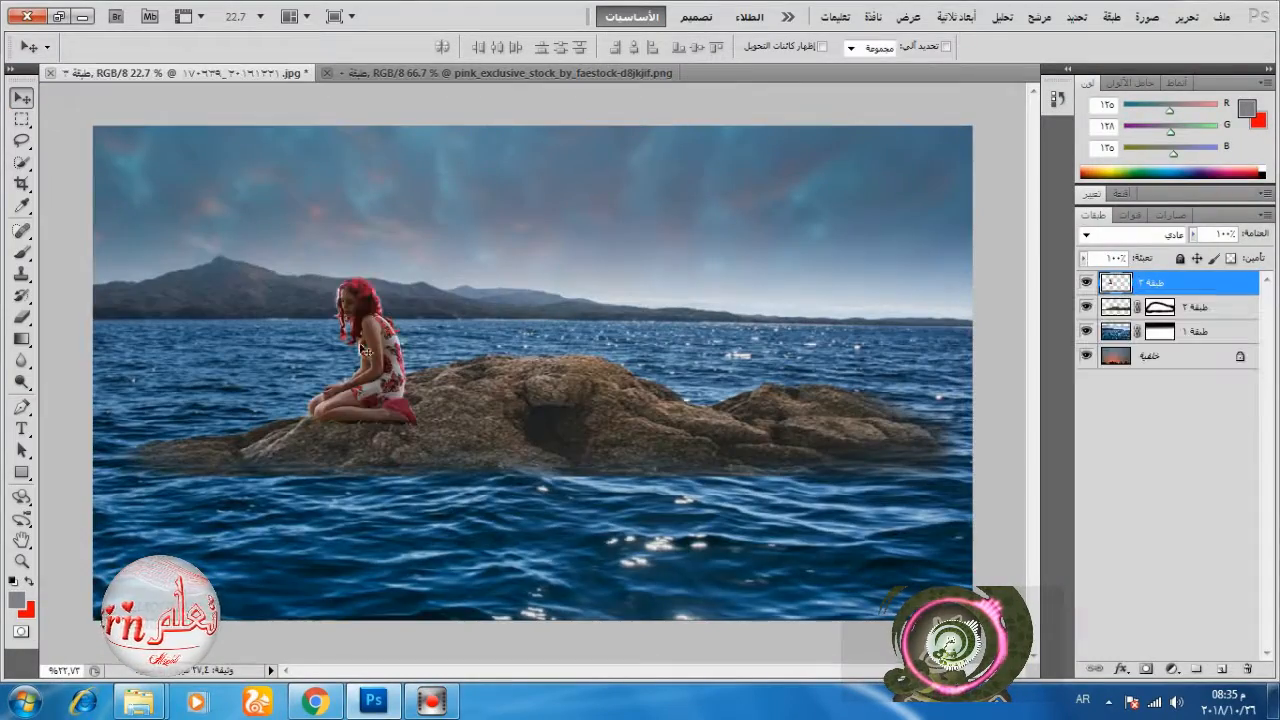
# - Move the woman up toward the rock's peak with Free Transform and apply it
pyautogui.click(1186, 17)
pyautogui.click(960, 366)
pyautogui.rightClick(420, 335)
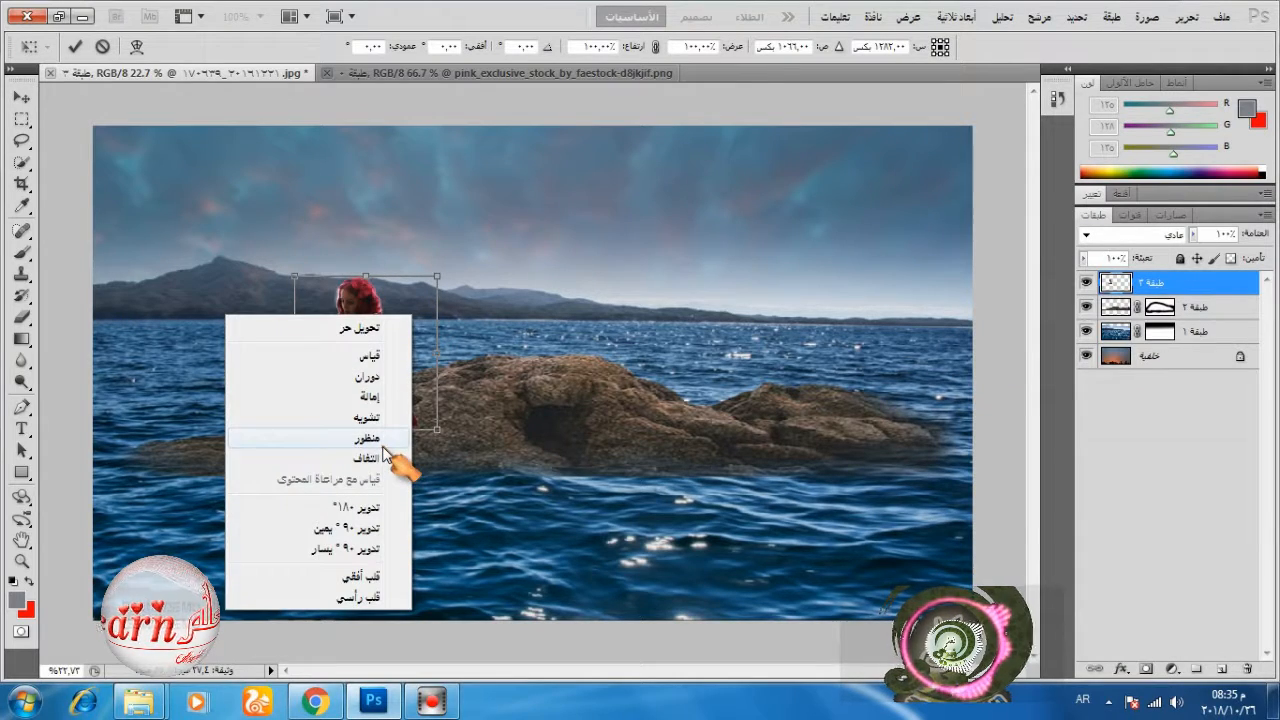
pyautogui.click(256, 46)
pyautogui.moveTo(341, 317); pyautogui.dragTo(405, 272)
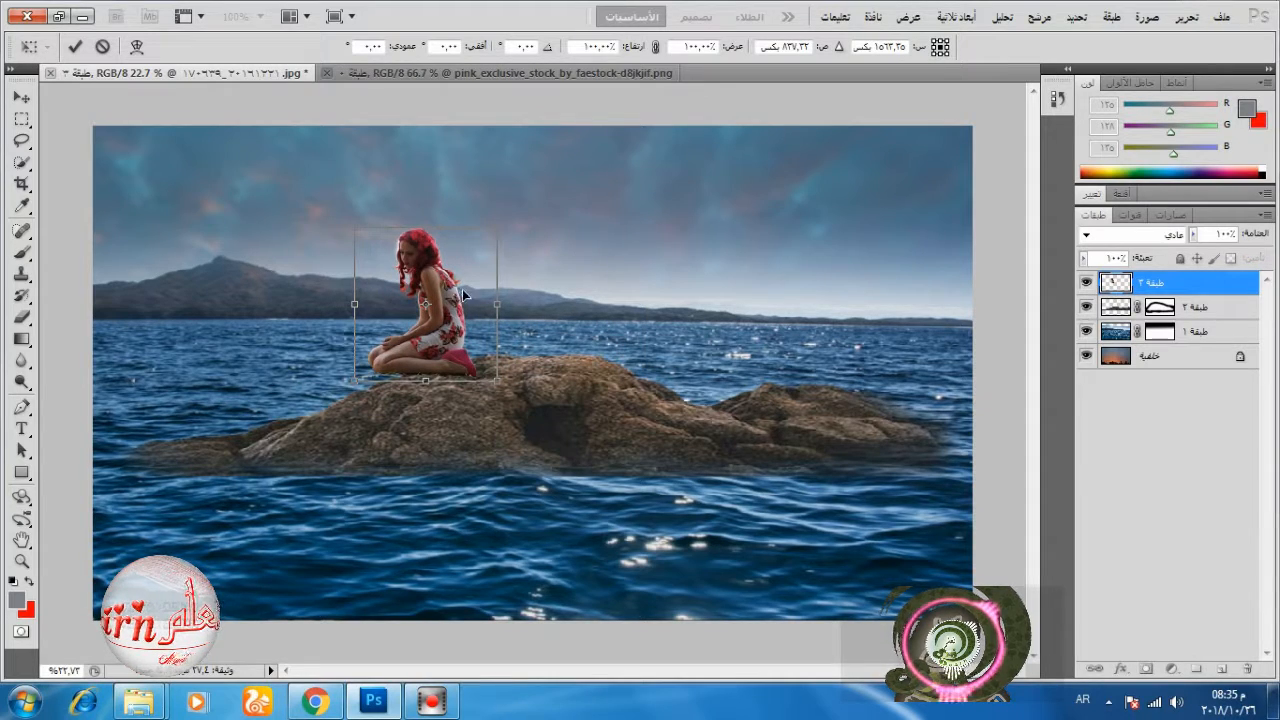
pyautogui.click(75, 47)
# - Transform the rock layer to stretch both sides outward and flatten its height, keeping the base at the waterline
pyautogui.click(1113, 307)
pyautogui.click(1187, 17)
pyautogui.click(1108, 361)
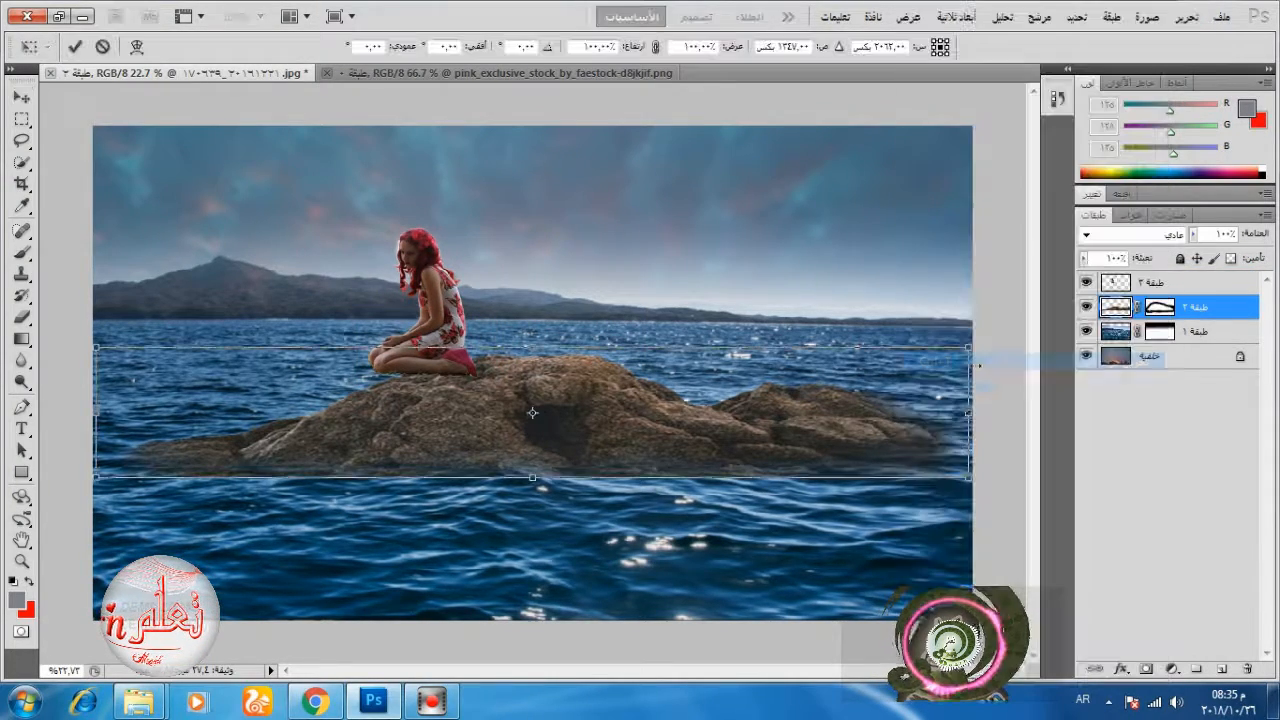
pyautogui.moveTo(968, 413); pyautogui.dragTo(982, 413)
pyautogui.moveTo(96, 413); pyautogui.dragTo(60, 413)
pyautogui.moveTo(523, 346); pyautogui.dragTo(525, 378)
pyautogui.click(75, 46)
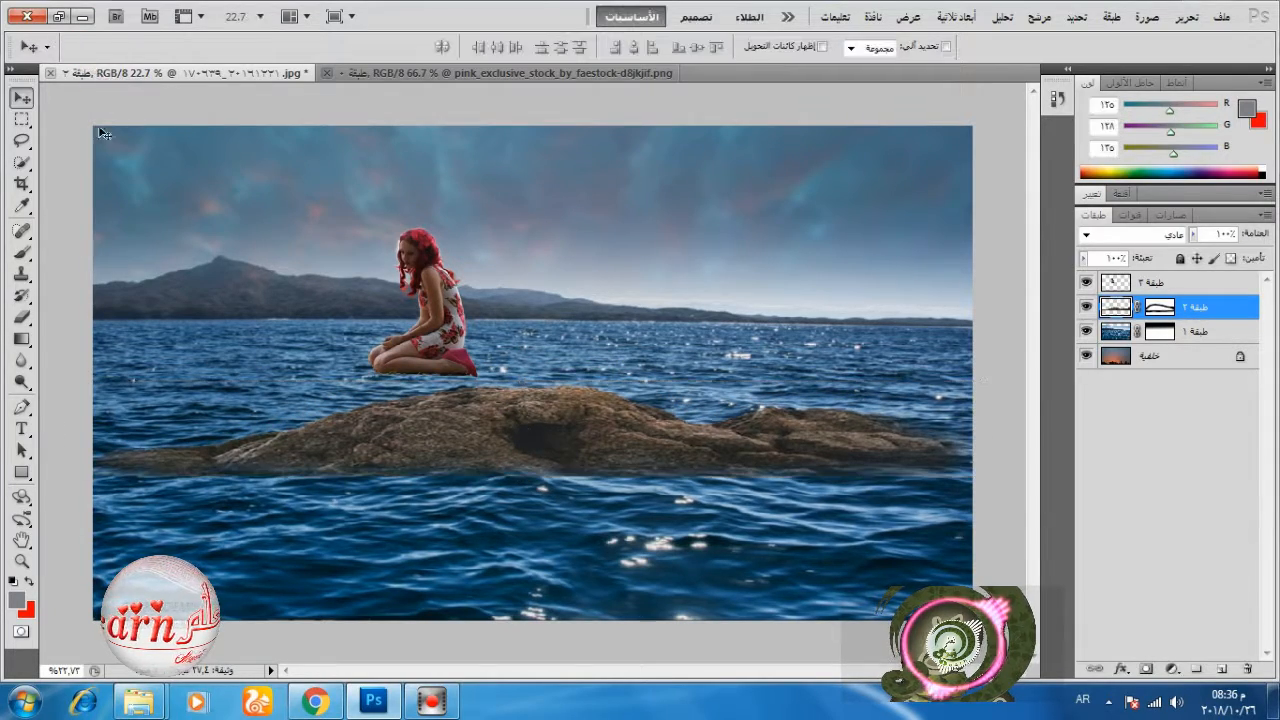
# - Narrow the rock layer to about 93.7% width, shift it slightly down, and apply the transform
pyautogui.click(1187, 17)
pyautogui.click(1150, 434)
pyautogui.moveTo(60, 429); pyautogui.dragTo(119, 430)
pyautogui.moveTo(391, 441); pyautogui.dragTo(357, 450)
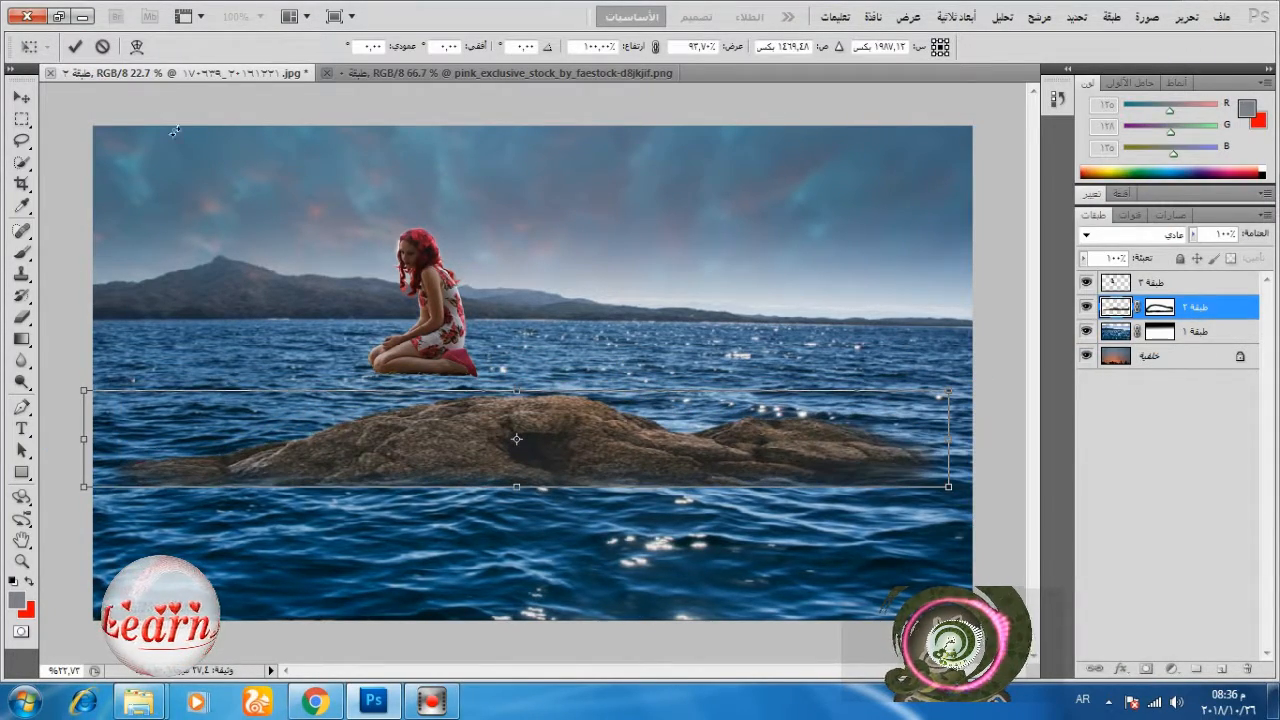
pyautogui.click(75, 47)
# - Lower the woman onto the flattened rock and flip her horizontally
pyautogui.click(1109, 286)
pyautogui.click(1187, 17)
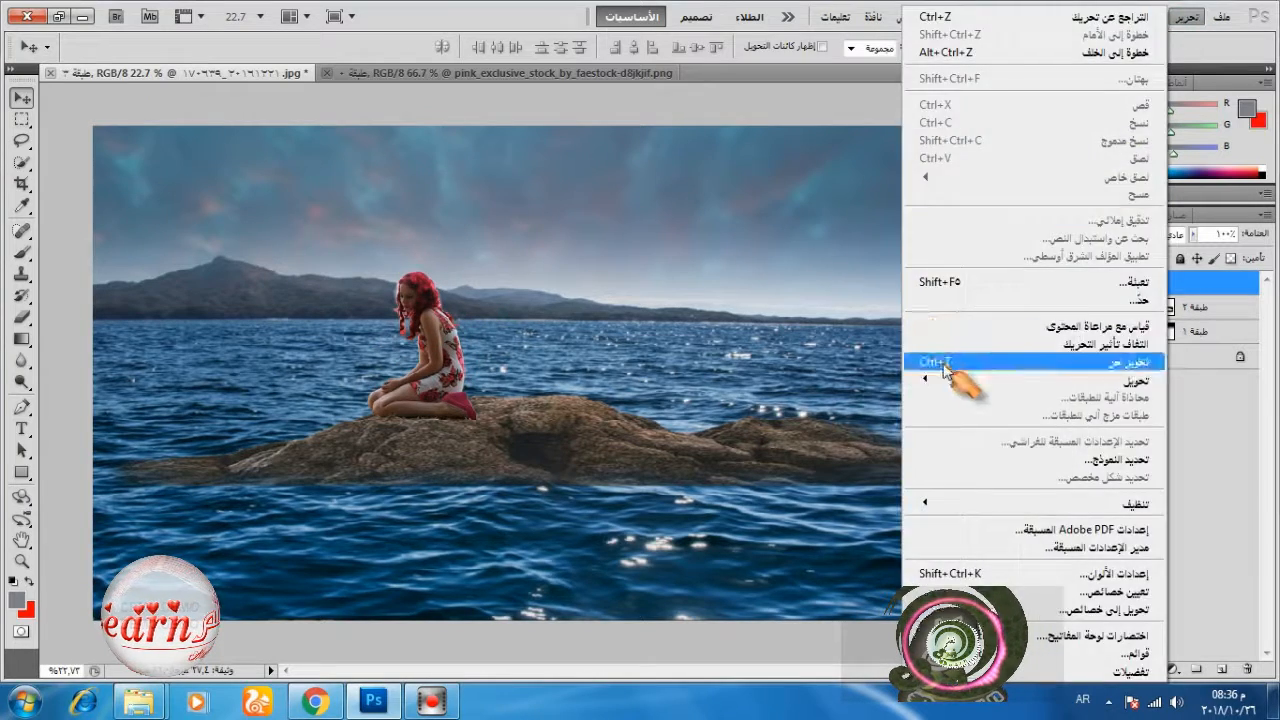
pyautogui.click(958, 362)
pyautogui.rightClick(484, 334)
pyautogui.click(446, 598)
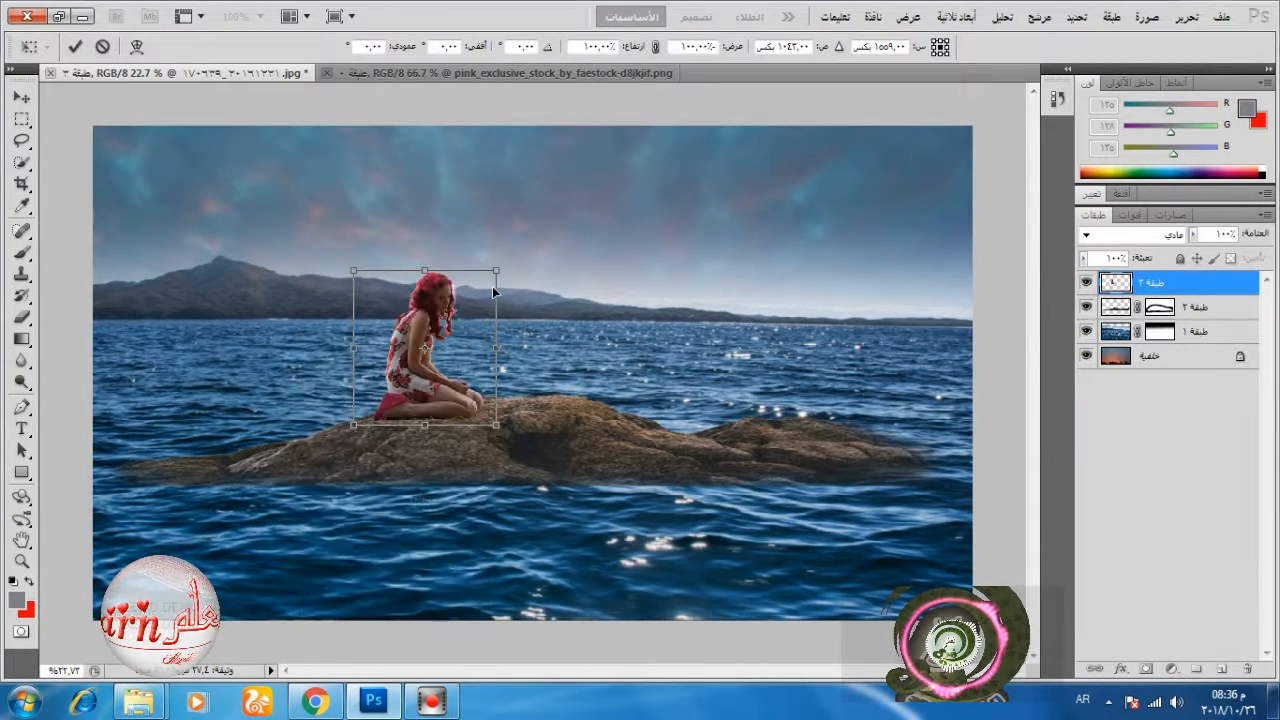
pyautogui.click(99, 47)
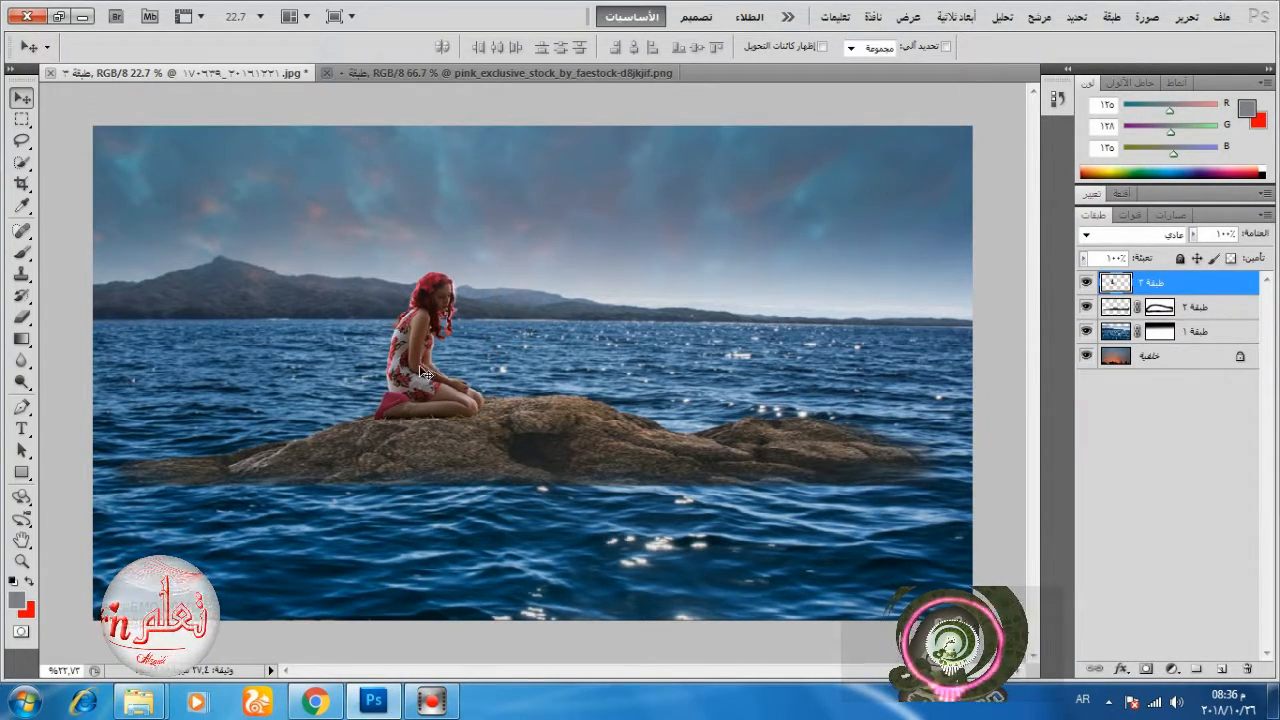
# - Open the white wolf picture from the stock folder in Photoshop and place the wolf on the rock facing the woman
pyautogui.click(138, 701)
pyautogui.click(120, 615)
pyautogui.rightClick(1036, 516)
pyautogui.moveTo(1056, 208)
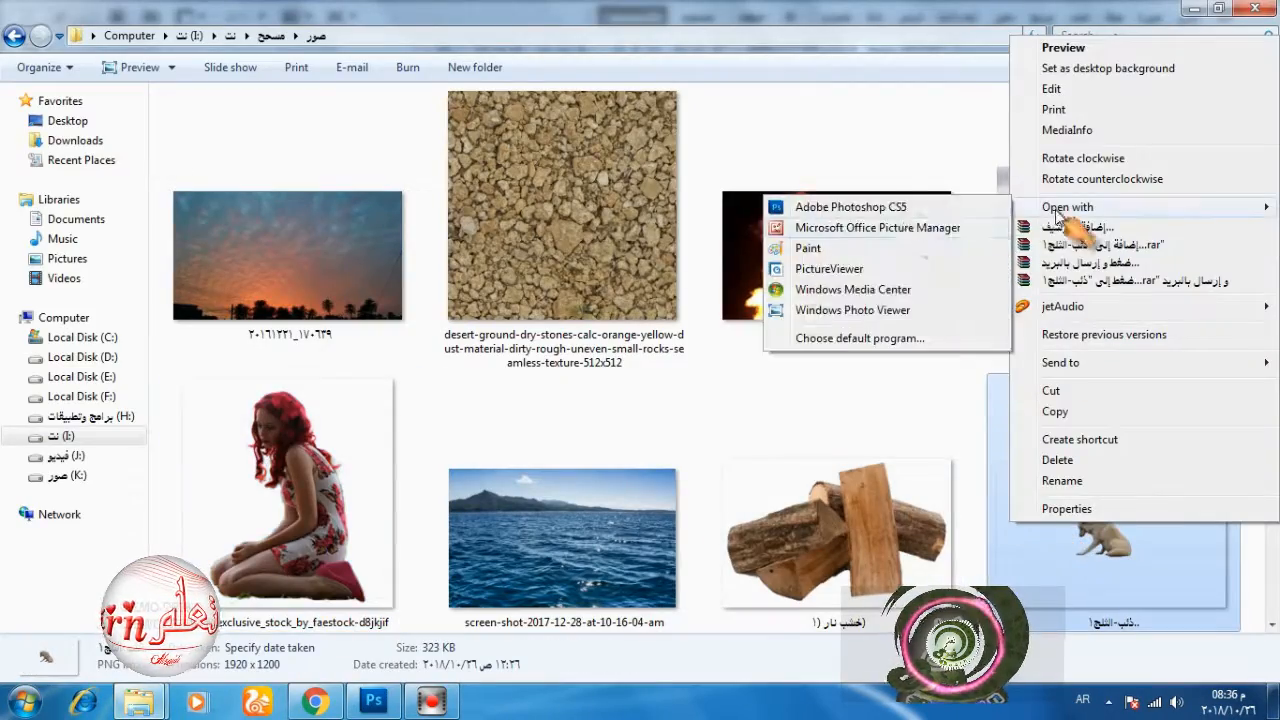
pyautogui.click(880, 207)
pyautogui.click(330, 72)
pyautogui.moveTo(503, 343); pyautogui.dragTo(580, 352)
# - Enlarge the wolf to about 122% width, move it to the rock's far right part, and apply the transform
pyautogui.click(1186, 17)
pyautogui.click(1060, 195)
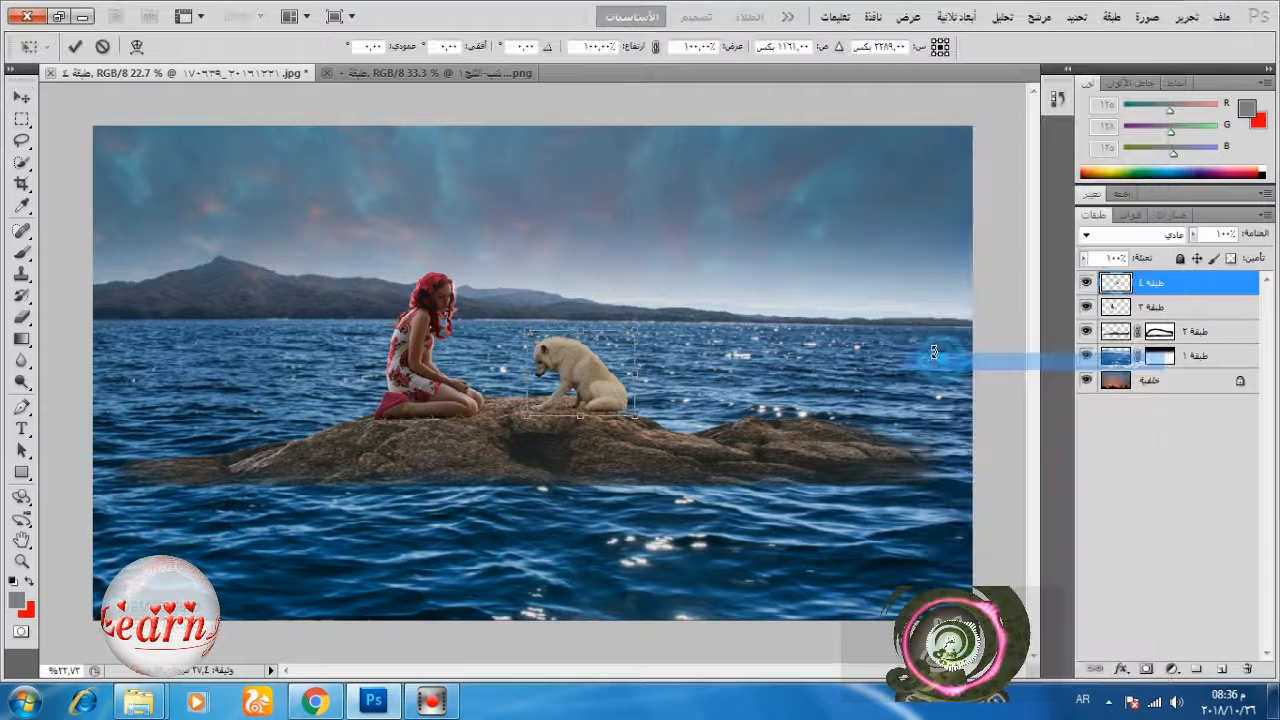
pyautogui.moveTo(641, 325); pyautogui.dragTo(658, 311)
pyautogui.moveTo(626, 356); pyautogui.dragTo(787, 383)
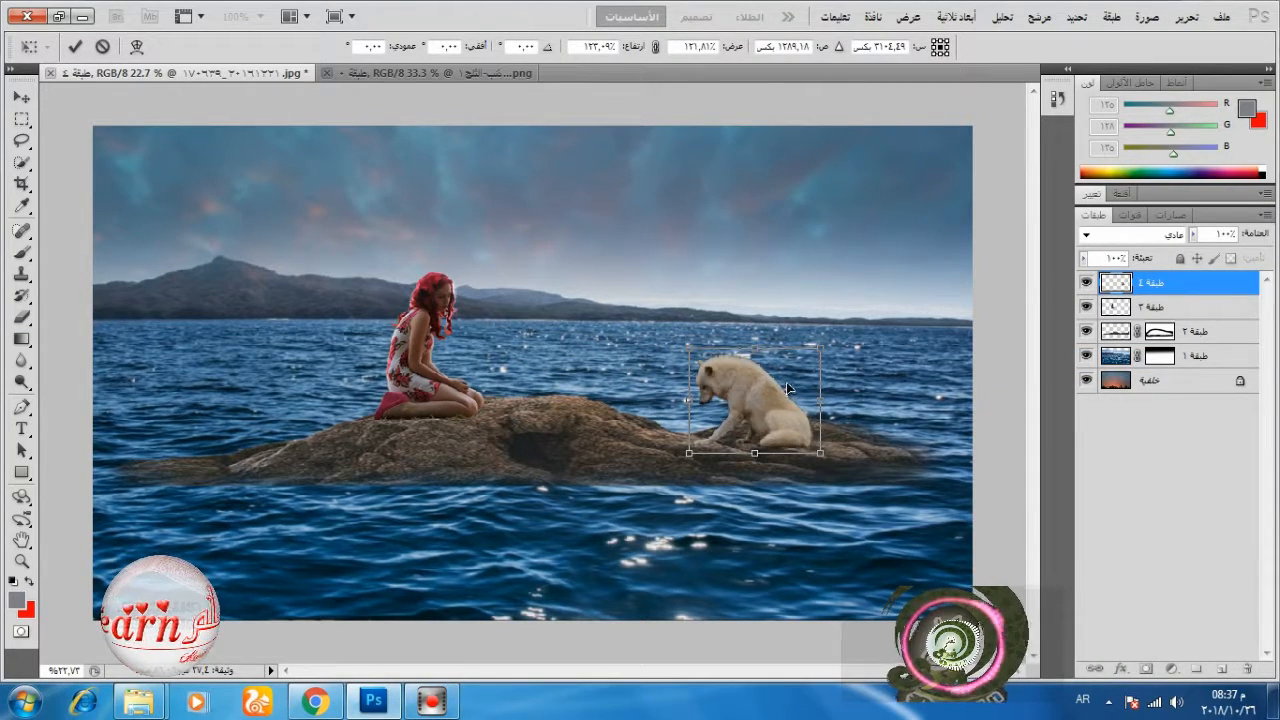
pyautogui.click(76, 47)
# - Add layer masks to the woman layer and the wolf layer
pyautogui.click(1160, 307)
pyautogui.click(1148, 669)
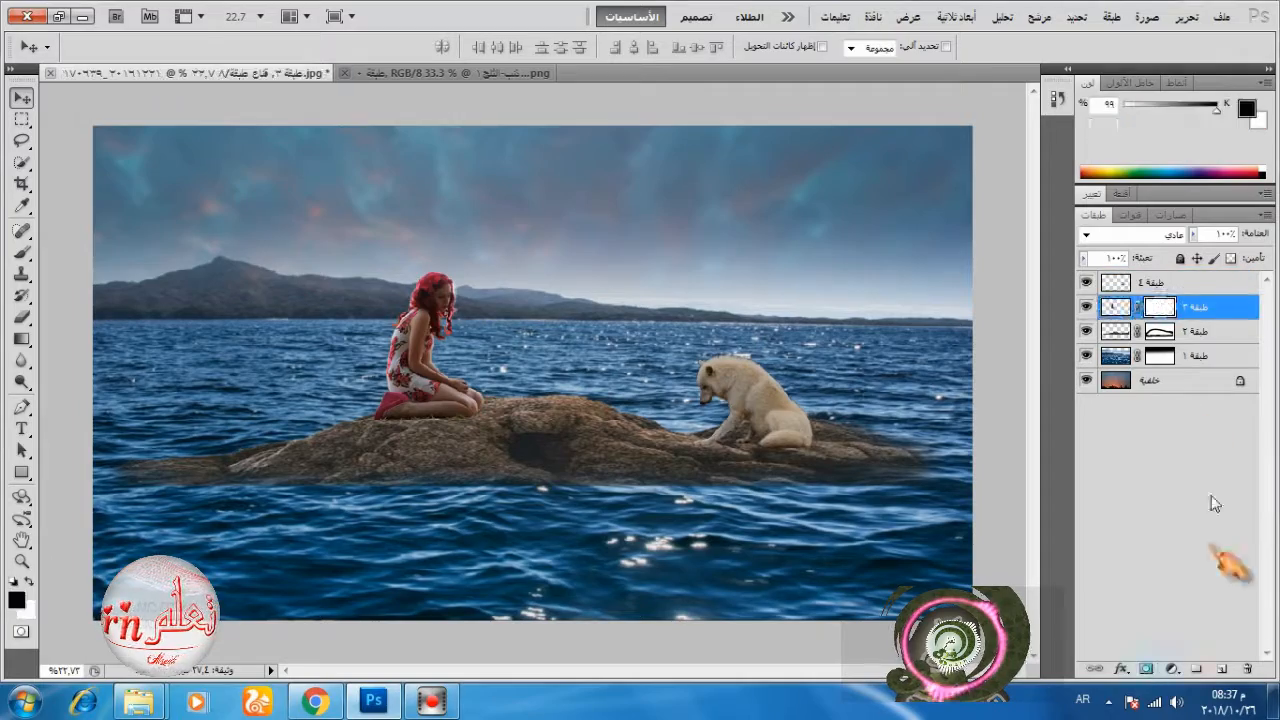
pyautogui.click(1148, 670)
pyautogui.click(1160, 307)
# - Paint black on the woman's mask with a soft 29 px brush at 42% opacity, blending her legs into the rock
pyautogui.scroll(12, 400, 445)
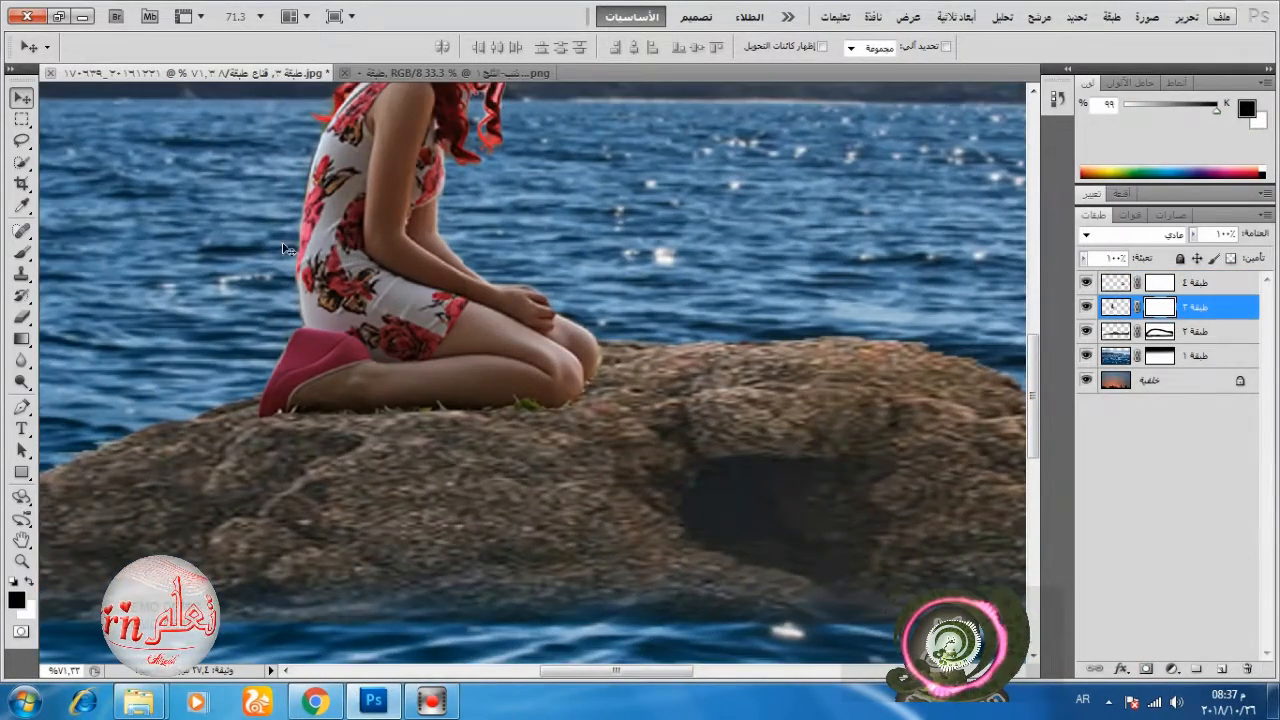
pyautogui.click(21, 254)
pyautogui.rightClick(541, 338)
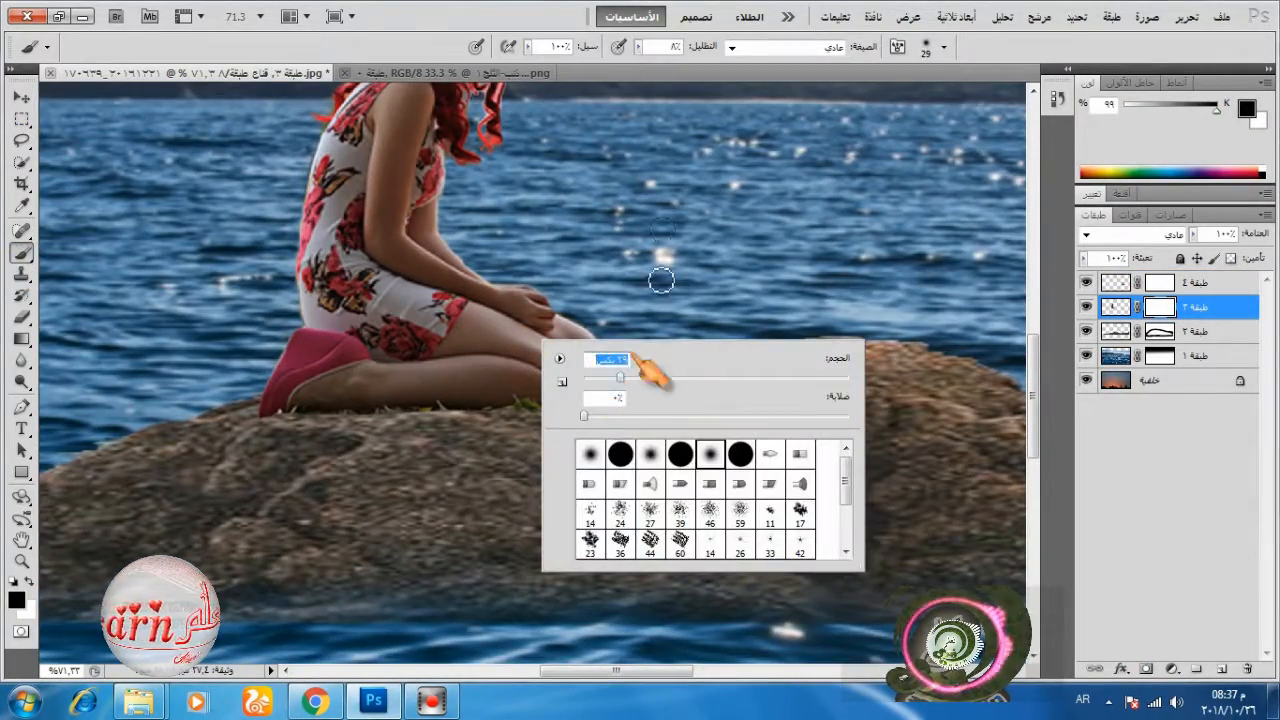
pyautogui.click(641, 47)
pyautogui.click(364, 431)
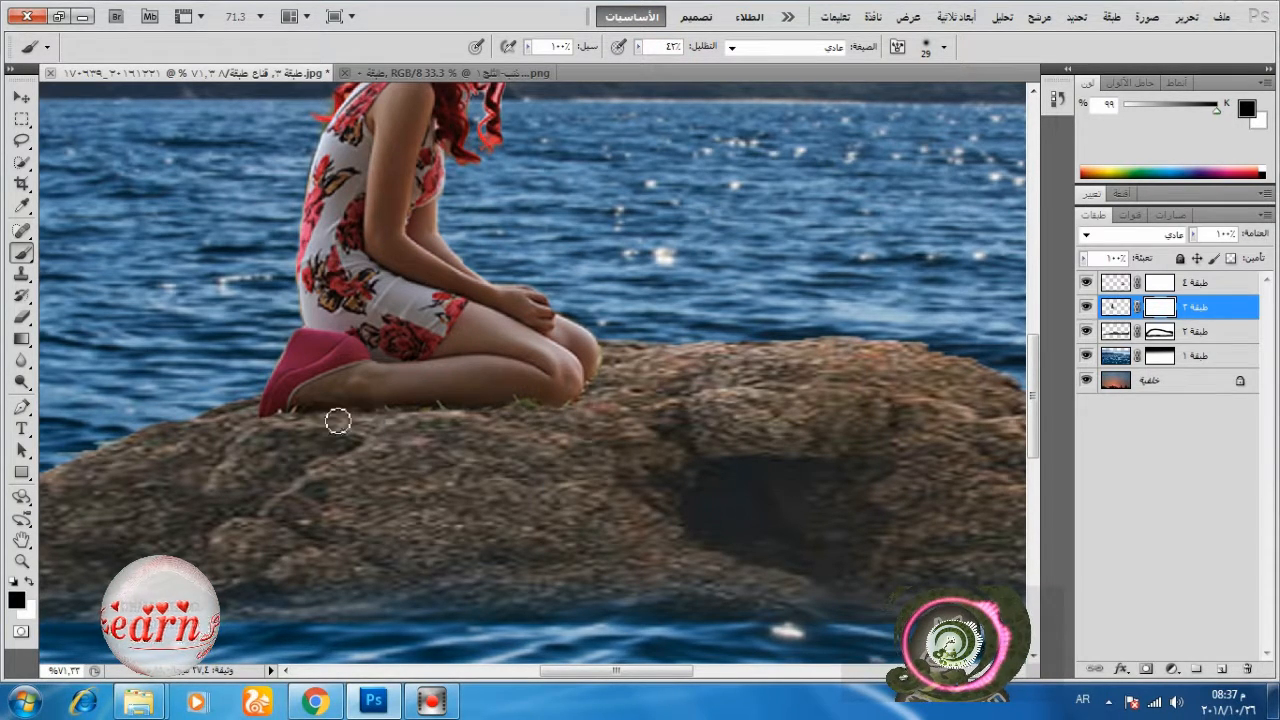
pyautogui.click(592, 389)
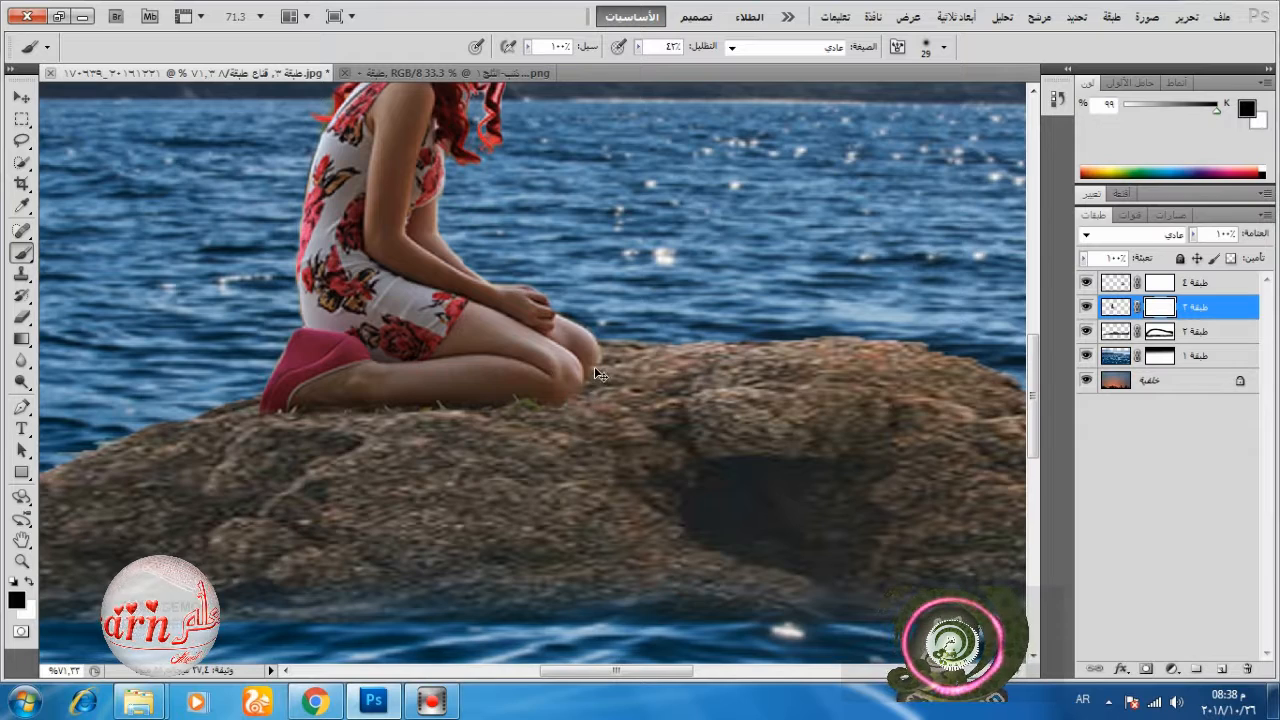
# - Clean up the edges around the woman's hair on her mask in black, and target the wolf layer's mask for the same blending
pyautogui.click(30, 583)
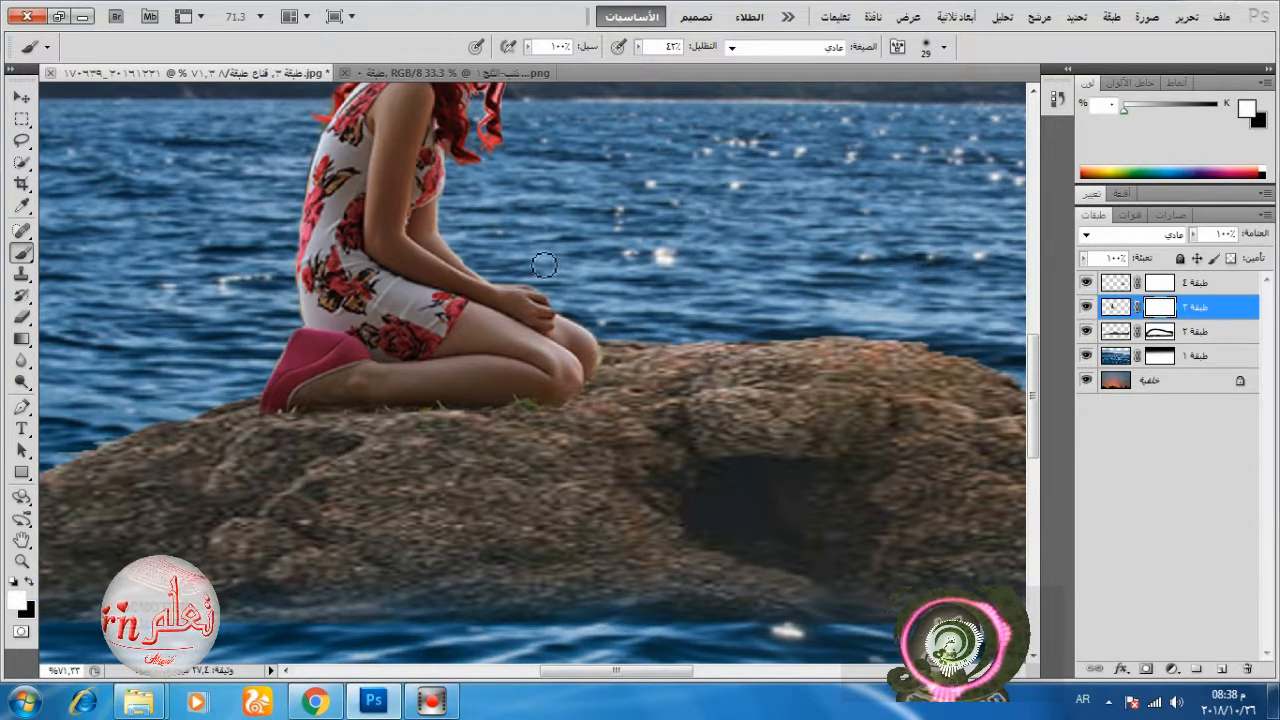
pyautogui.scroll(3, 544, 264)
pyautogui.click(31, 582)
pyautogui.moveTo(514, 157); pyautogui.dragTo(526, 178)
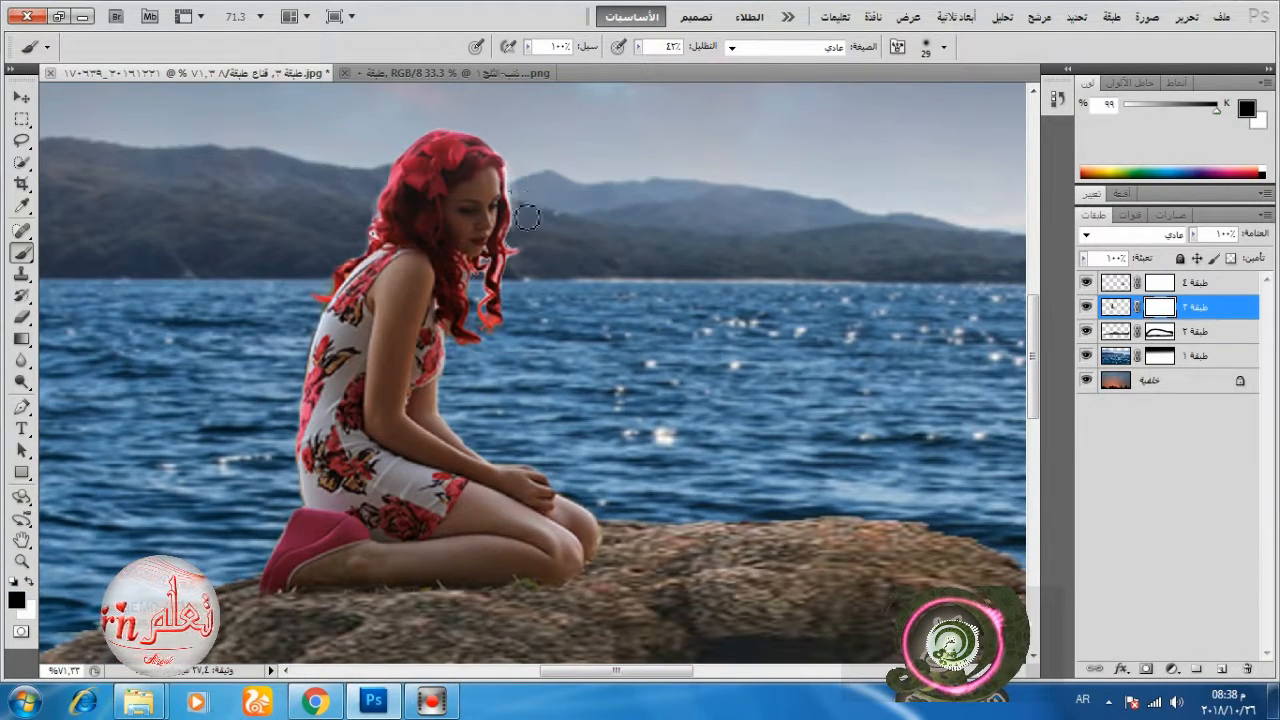
pyautogui.moveTo(368, 195); pyautogui.dragTo(377, 222)
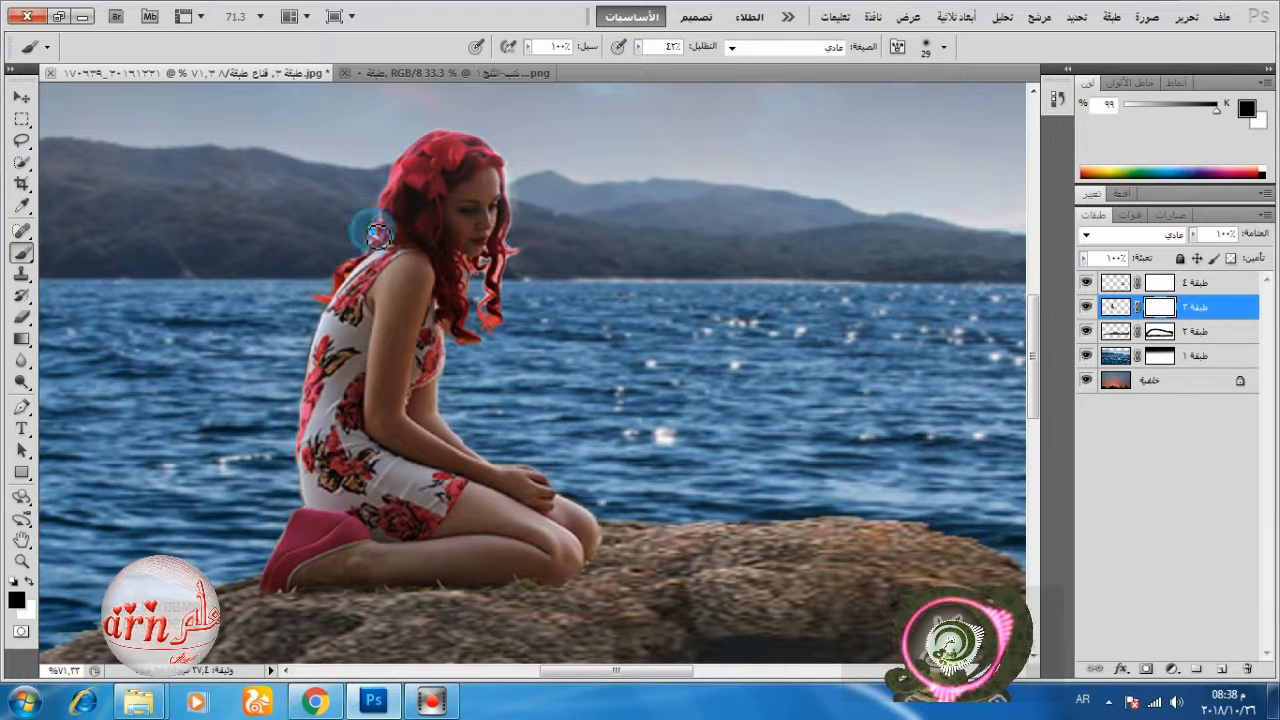
pyautogui.click(493, 258)
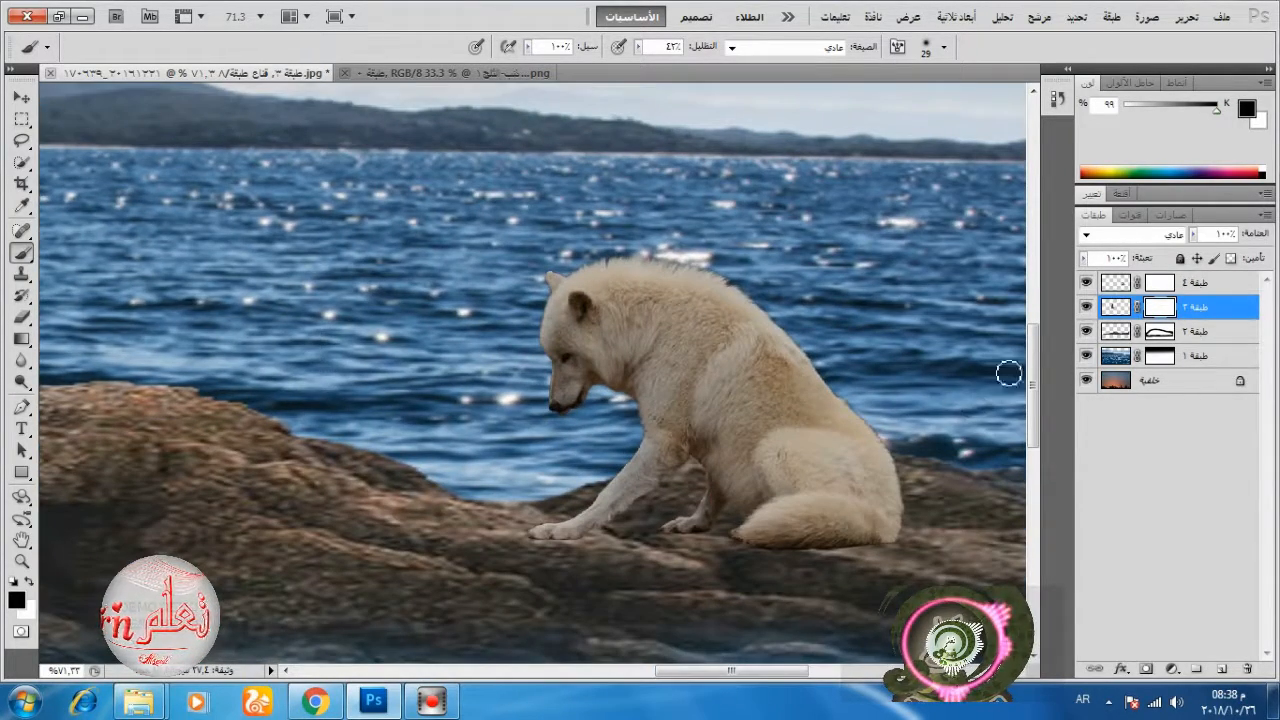
pyautogui.click(1176, 286)
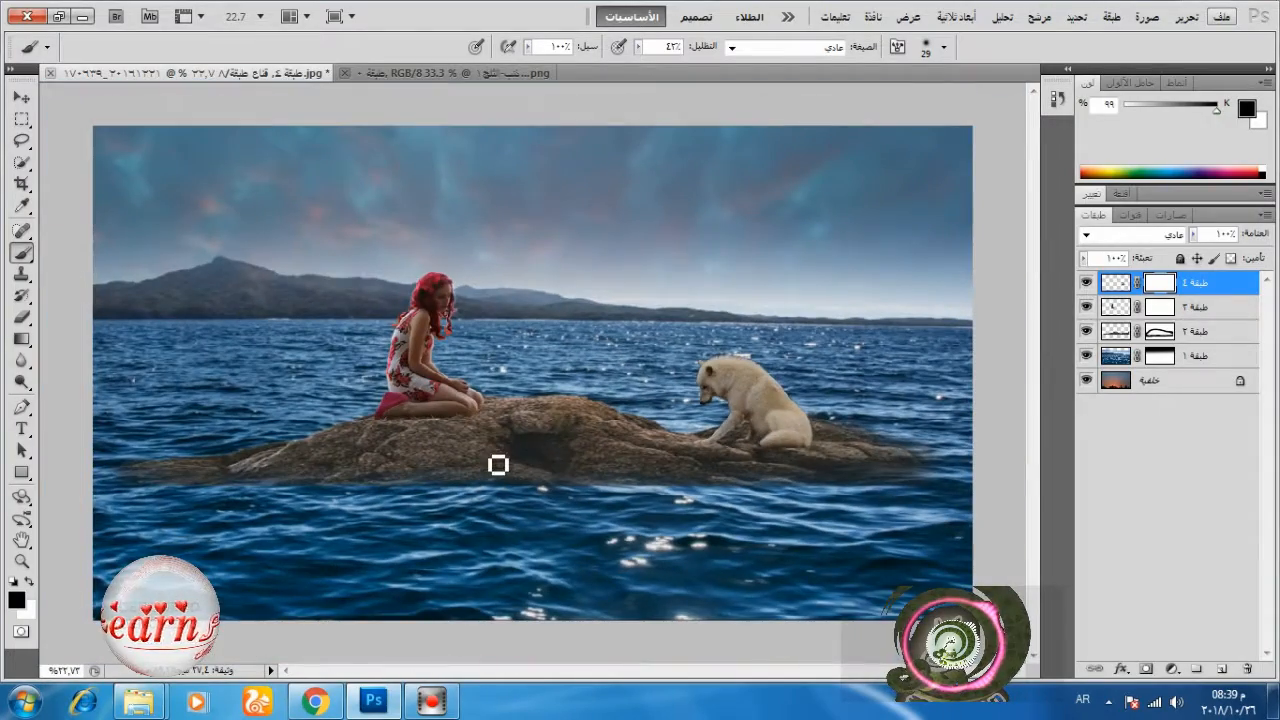
# - Open the firewood logs picture from the stock folder in Photoshop
pyautogui.click(296, 73)
pyautogui.click(140, 702)
pyautogui.rightClick(796, 527)
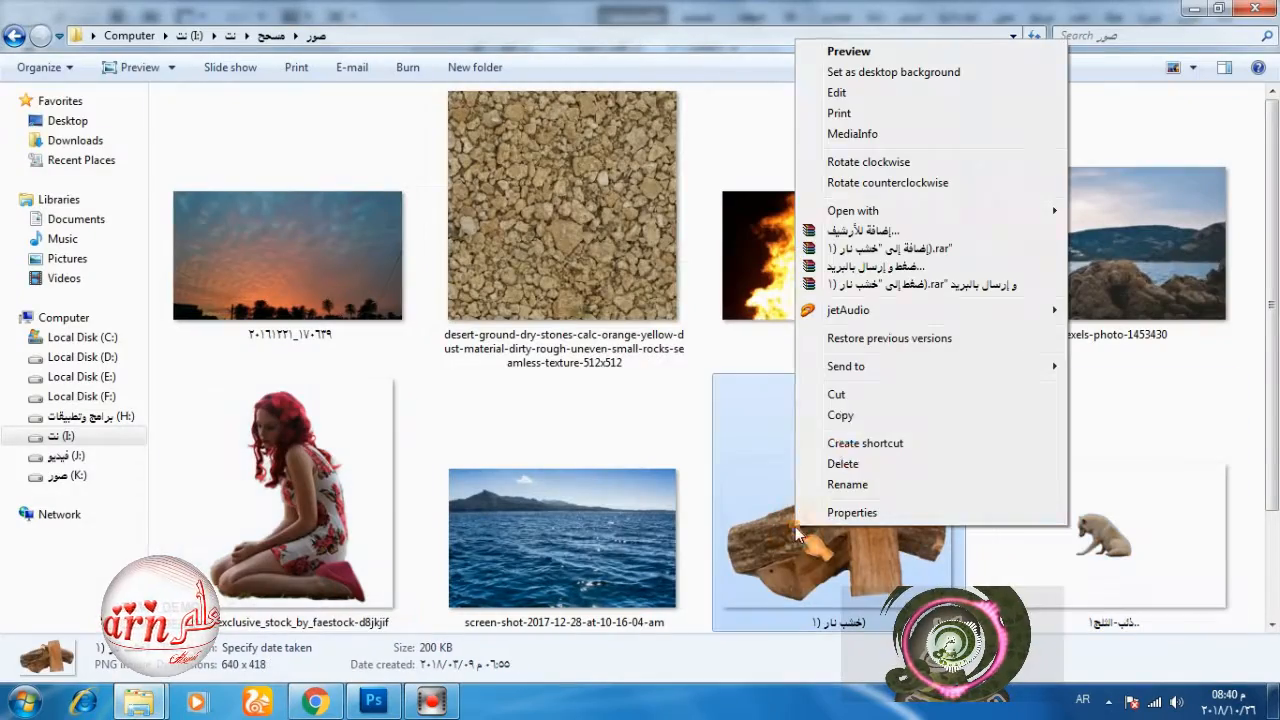
pyautogui.moveTo(875, 214)
pyautogui.click(705, 214)
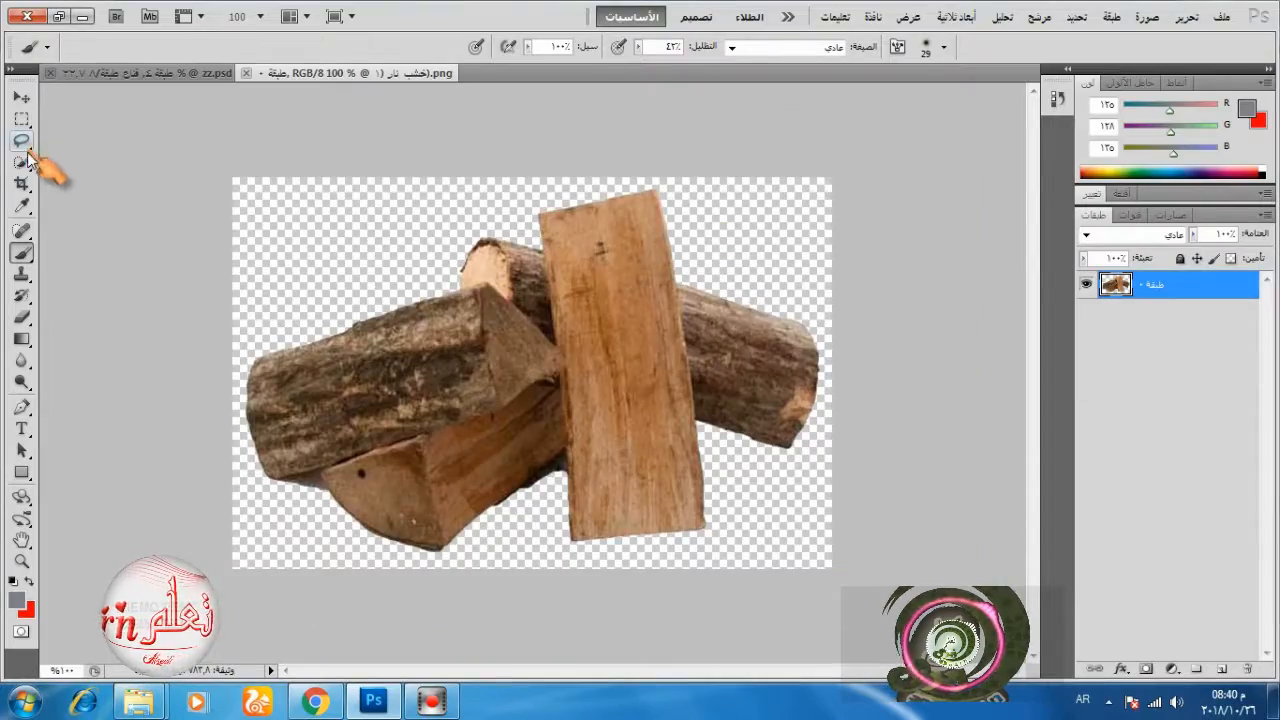
# - Select the middle part of the log pile with Quick Selection and copy it to a new layer
pyautogui.click(21, 162)
pyautogui.moveTo(517, 300)
pyautogui.mouseDown()
pyautogui.moveTo(599, 260)
pyautogui.moveTo(638, 346)
pyautogui.moveTo(714, 334)
pyautogui.mouseUp()
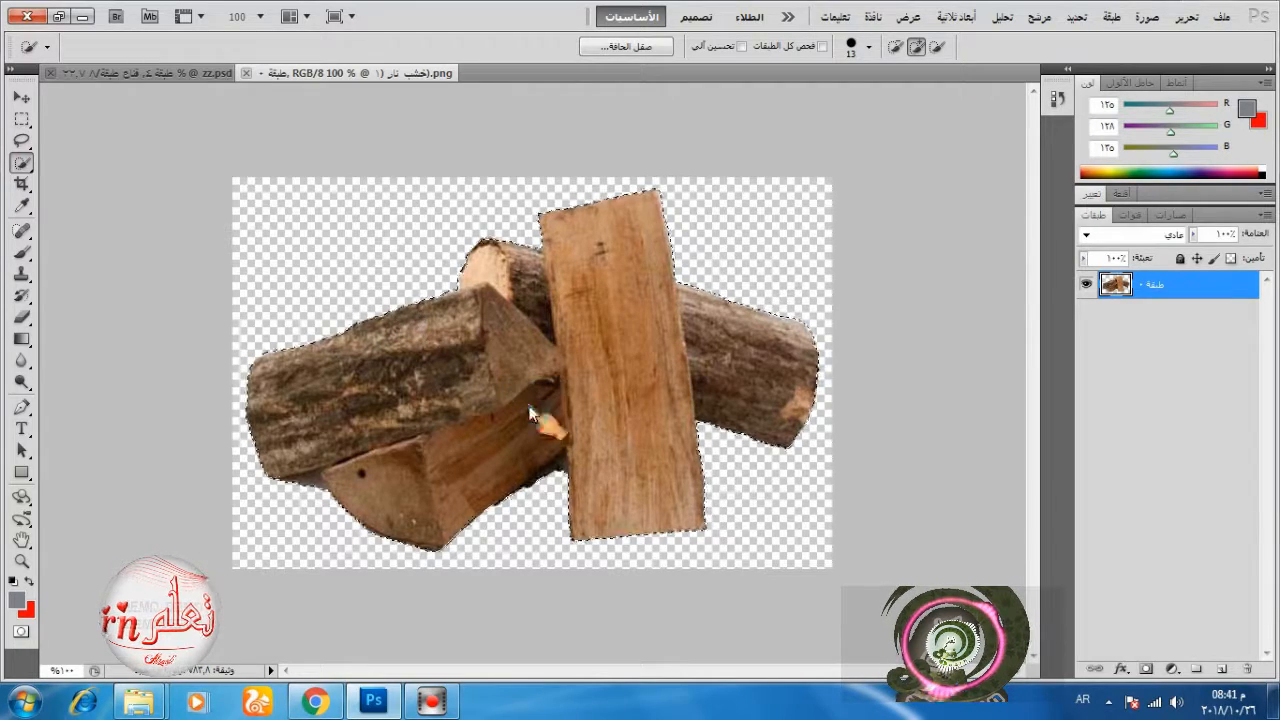
pyautogui.moveTo(423, 334)
pyautogui.mouseDown()
pyautogui.moveTo(476, 470)
pyautogui.moveTo(338, 421)
pyautogui.moveTo(337, 517)
pyautogui.mouseUp()
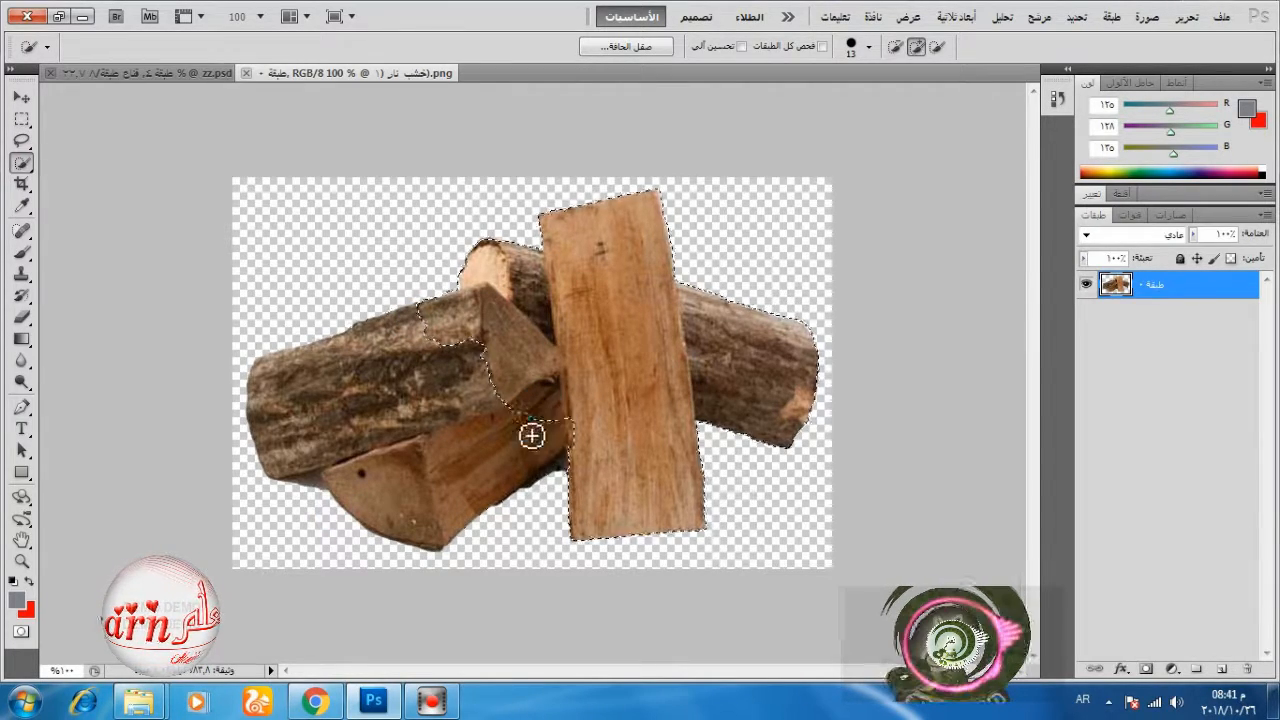
pyautogui.moveTo(531, 435)
pyautogui.mouseDown()
pyautogui.moveTo(683, 451)
pyautogui.moveTo(643, 426)
pyautogui.moveTo(760, 329)
pyautogui.moveTo(746, 342)
pyautogui.mouseUp()
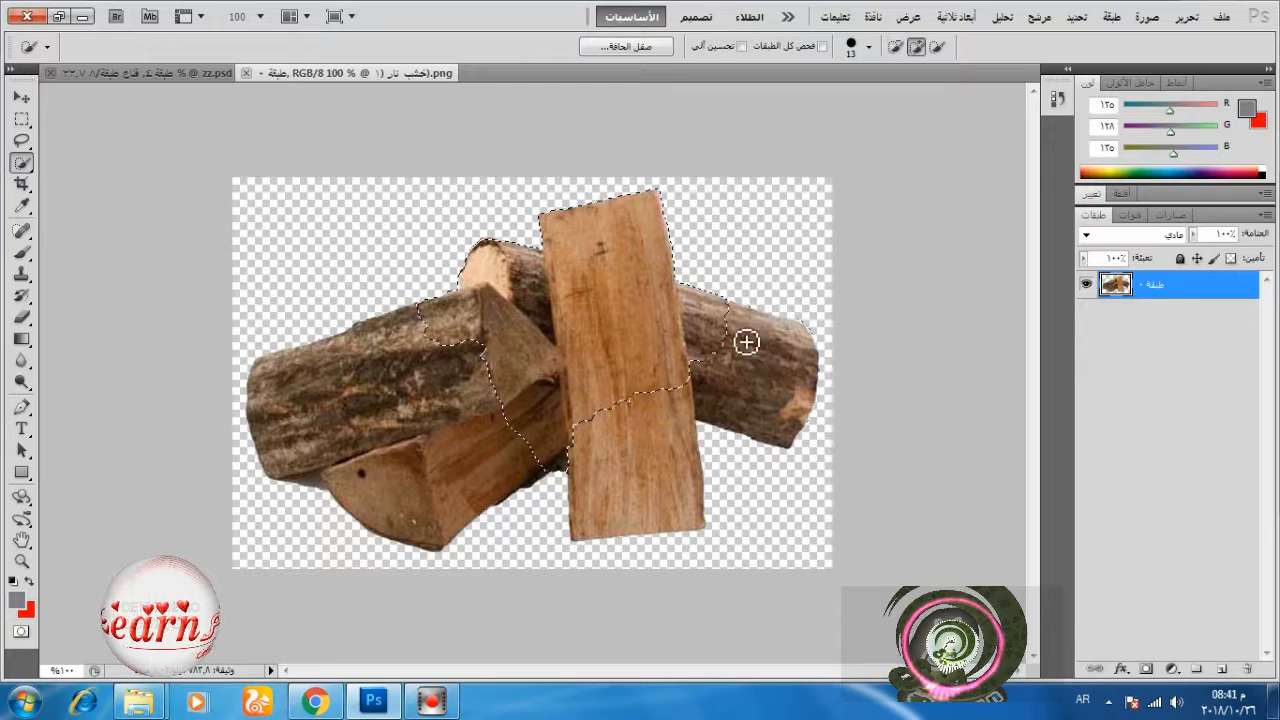
pyautogui.moveTo(470, 362)
pyautogui.mouseDown()
pyautogui.moveTo(457, 380)
pyautogui.moveTo(394, 377)
pyautogui.moveTo(429, 409)
pyautogui.mouseUp()
pyautogui.moveTo(509, 477); pyautogui.dragTo(512, 408)
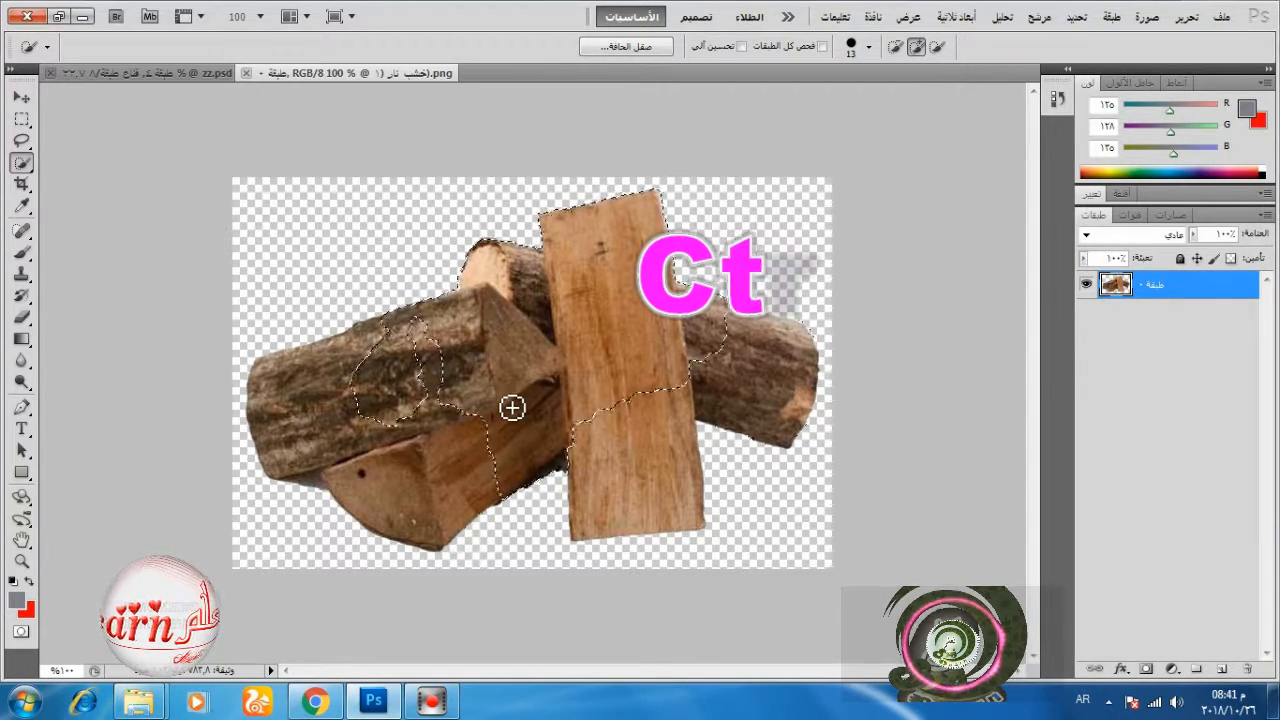
pyautogui.hotkey('ctrl', 'j')
# - Hide the original logs layer and fill the gap in the copied left log with the History Brush
pyautogui.click(1086, 312)
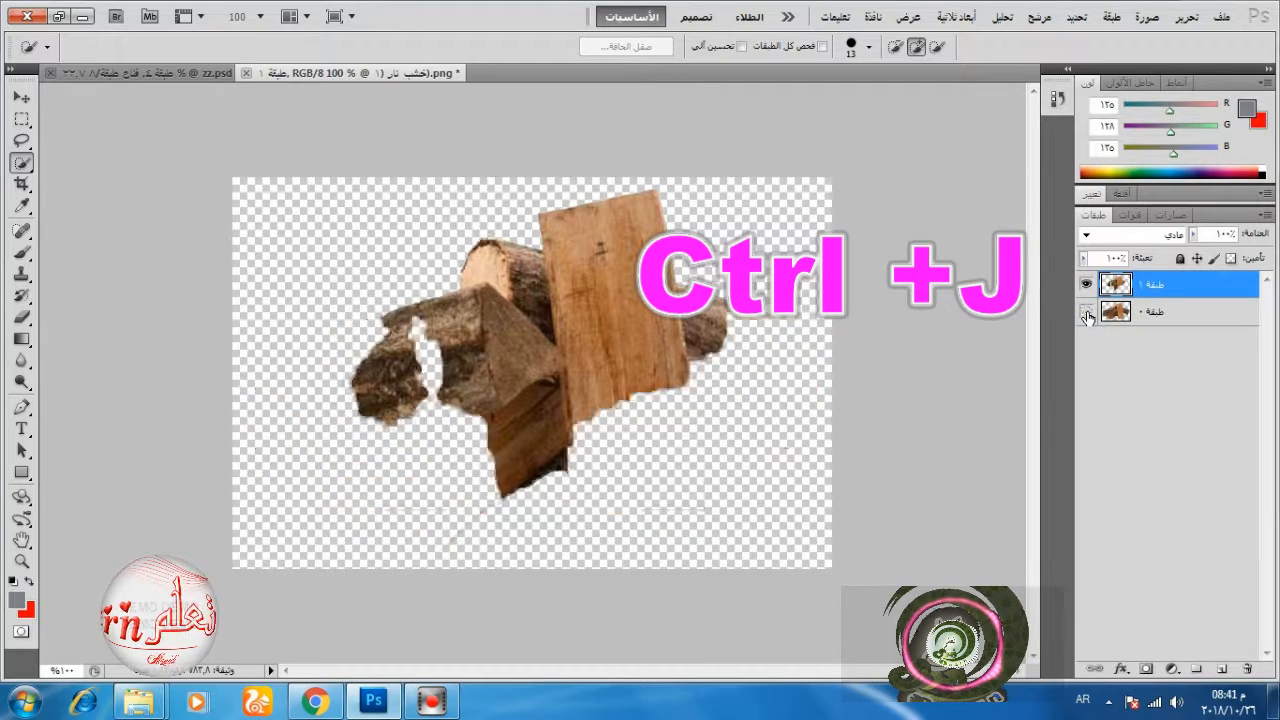
pyautogui.click(1087, 313)
pyautogui.click(1087, 313)
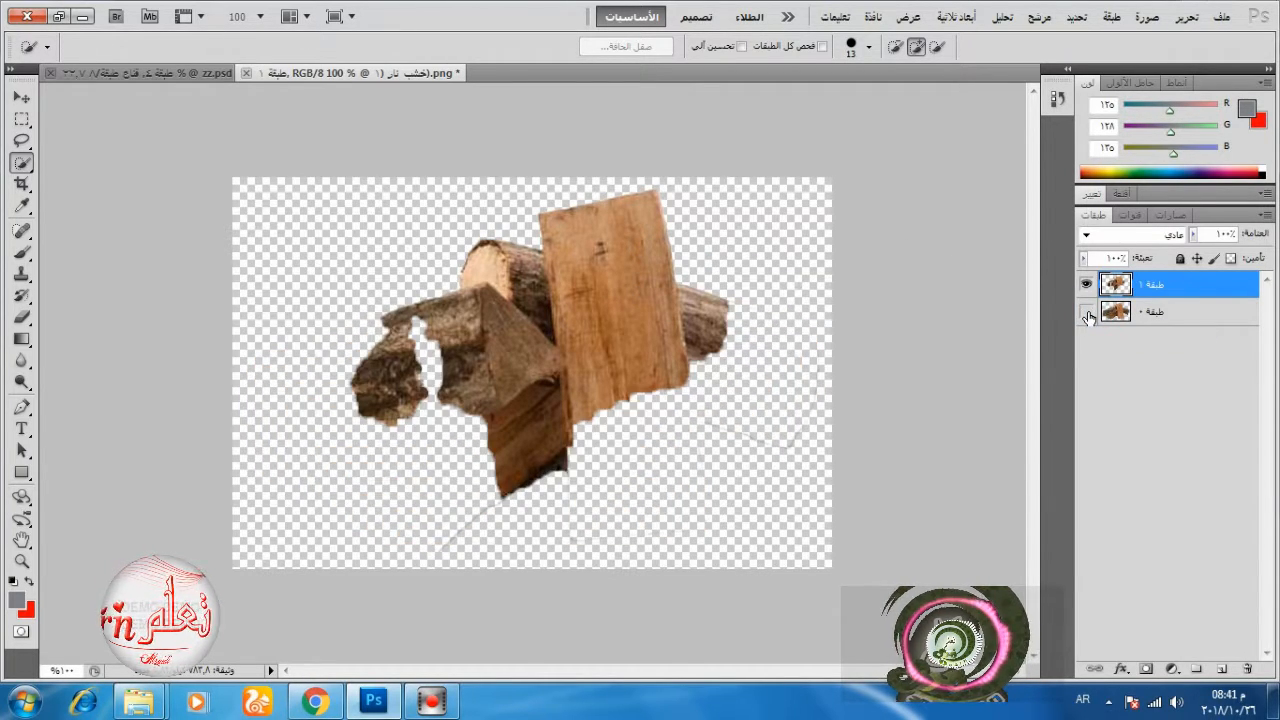
pyautogui.click(21, 295)
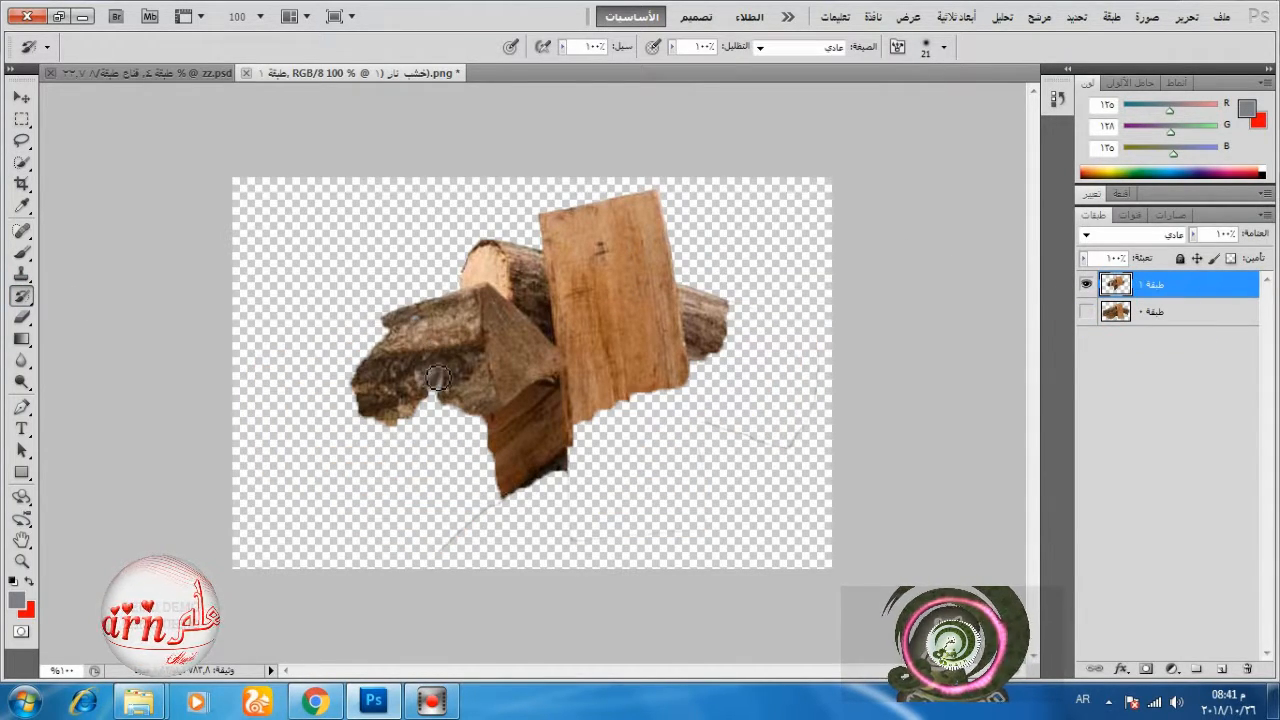
pyautogui.click(1087, 316)
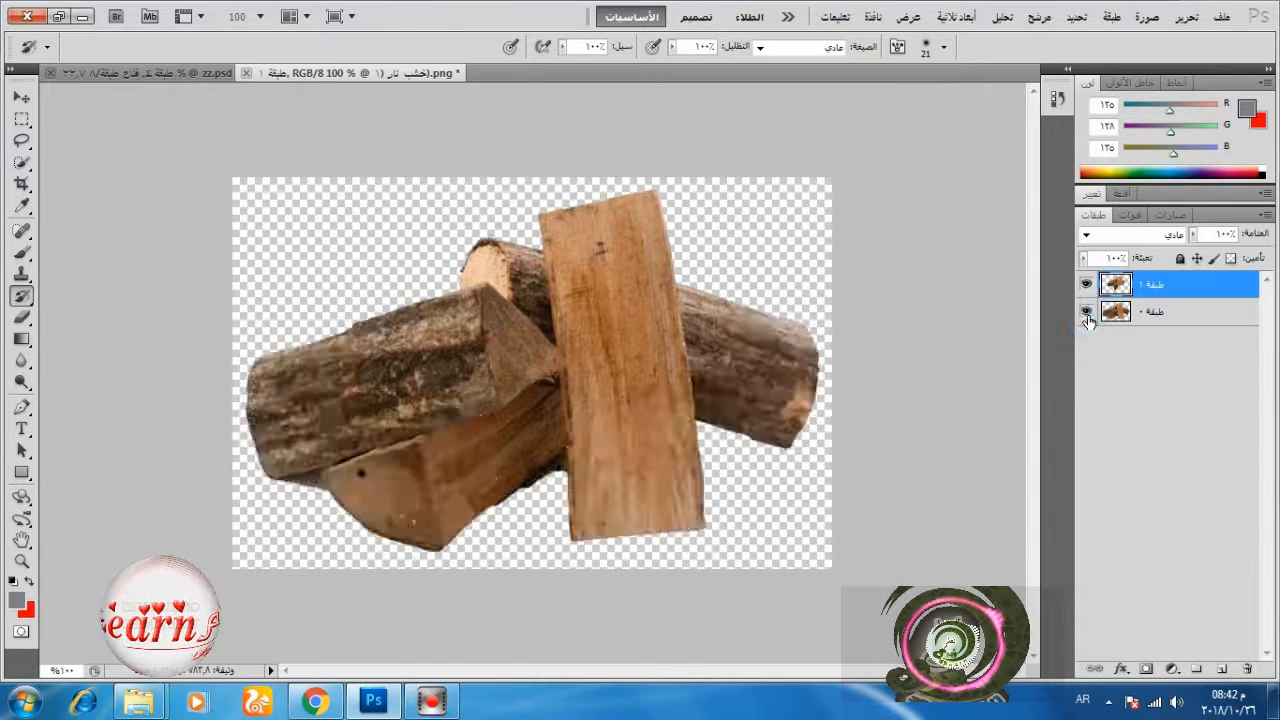
pyautogui.click(1087, 316)
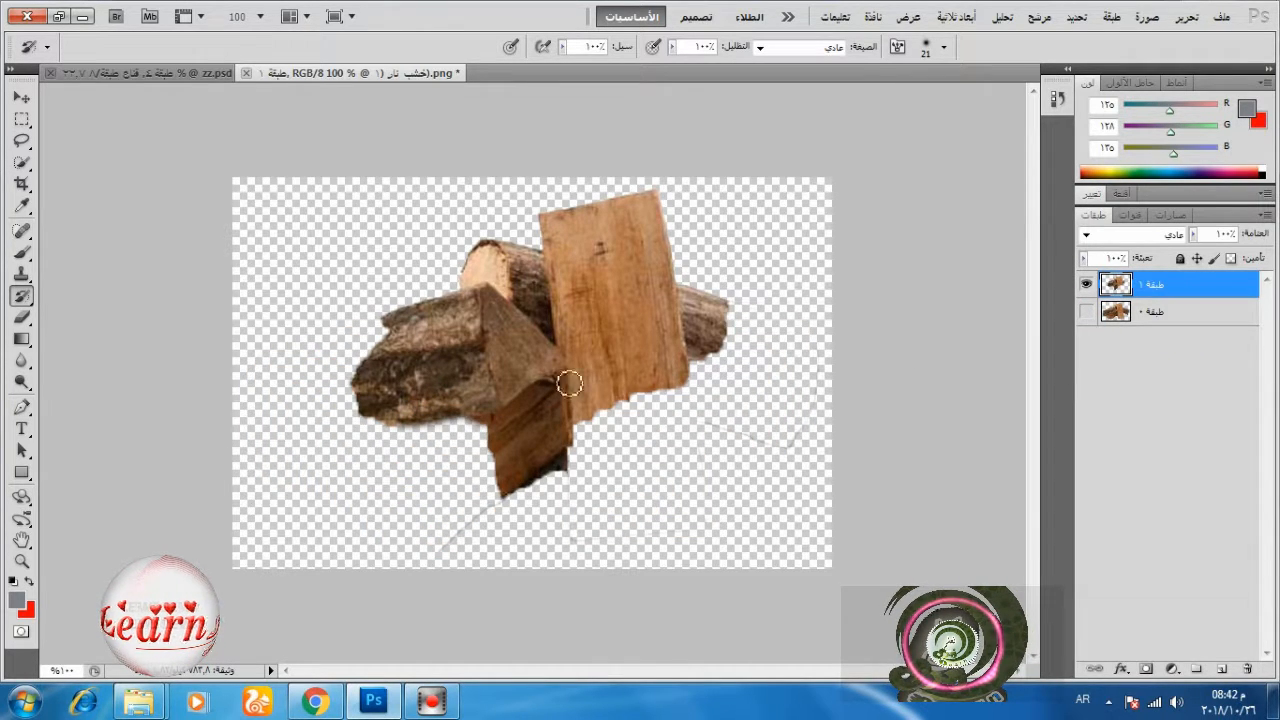
# - Extend the left log's edges on the copied layer with the History Brush, and show the original logs layer again
pyautogui.click(1087, 315)
pyautogui.click(1087, 315)
pyautogui.click(1087, 315)
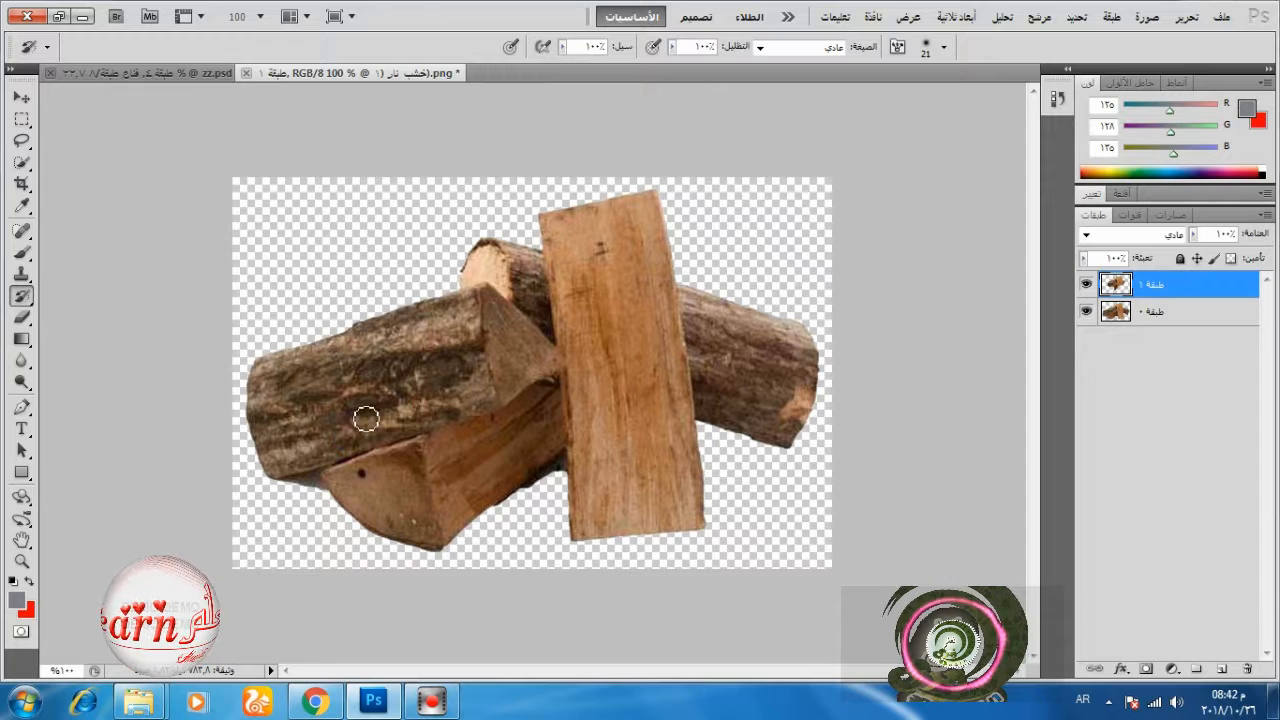
pyautogui.click(1087, 311)
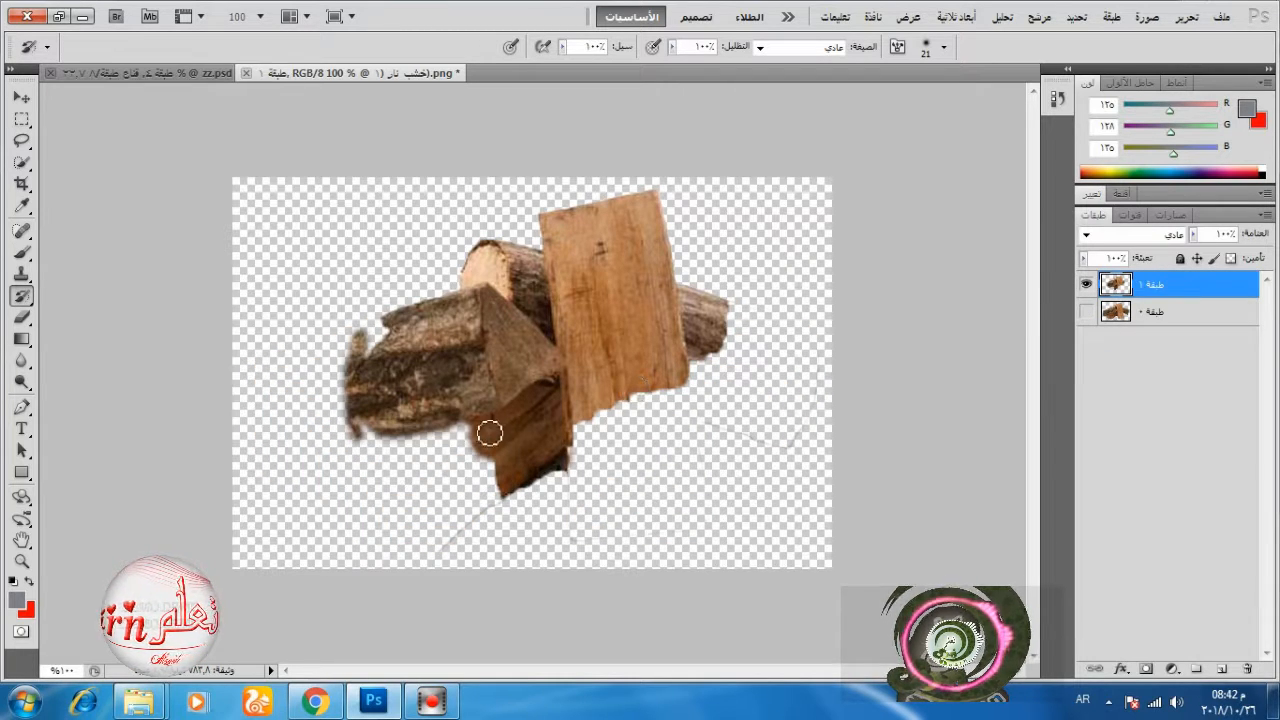
pyautogui.click(1087, 314)
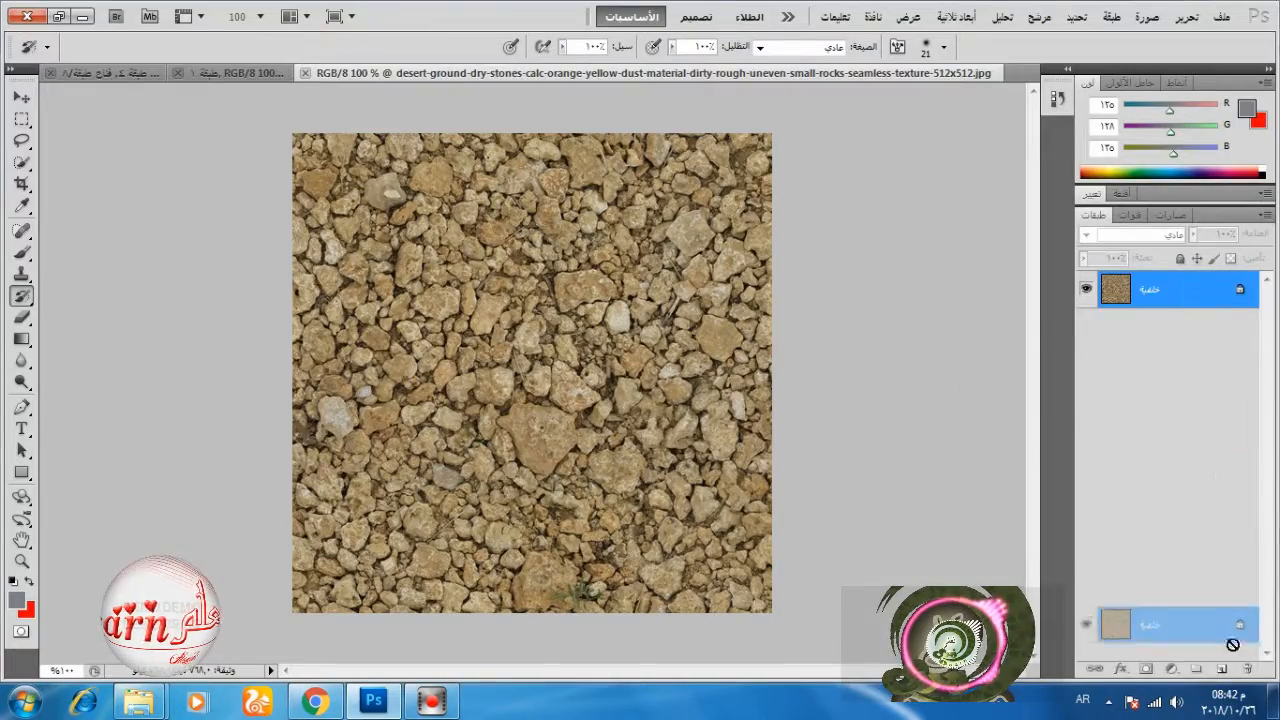
# - Duplicate the stone texture's background layer and fully desaturate the stones with a Hue/Saturation adjustment layer
pyautogui.moveTo(1232, 642); pyautogui.dragTo(1222, 668)
pyautogui.click(1172, 669)
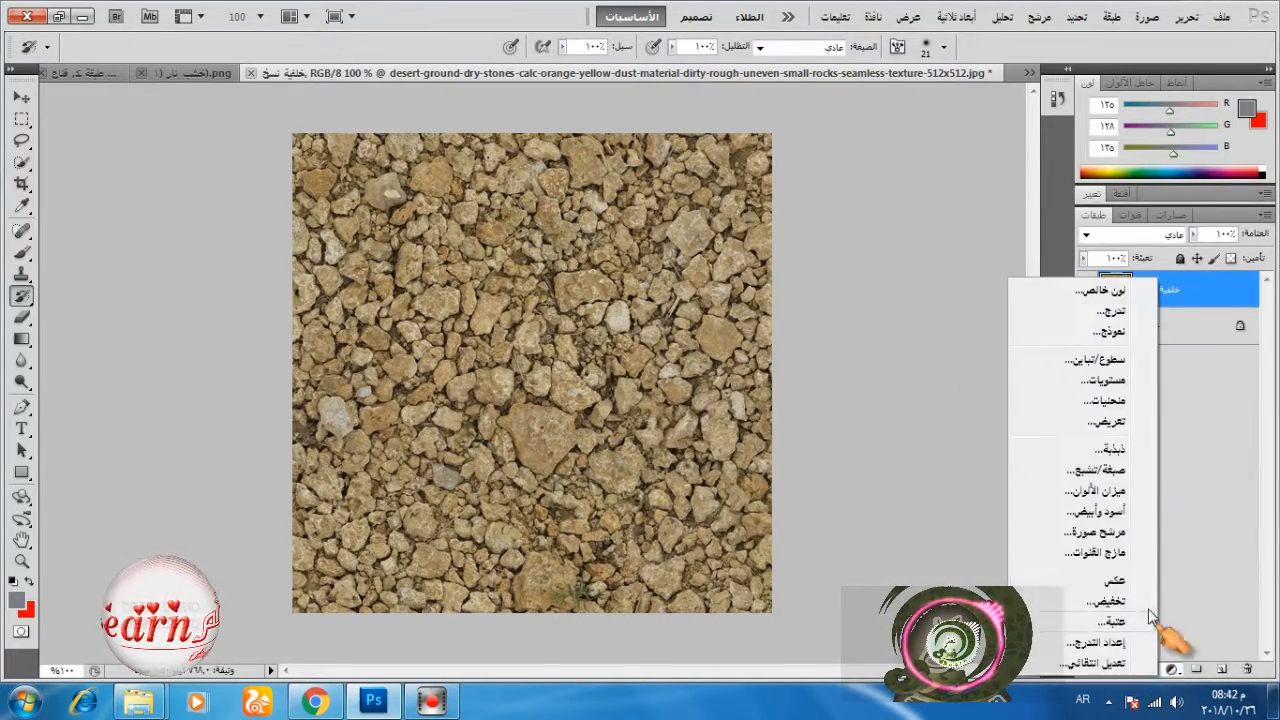
pyautogui.click(1106, 470)
pyautogui.moveTo(1175, 330); pyautogui.dragTo(1058, 348)
pyautogui.click(1094, 529)
# - Add a Gradient Map adjustment layer over the stones and load the blue, red, yellow preset for editing
pyautogui.click(1172, 532)
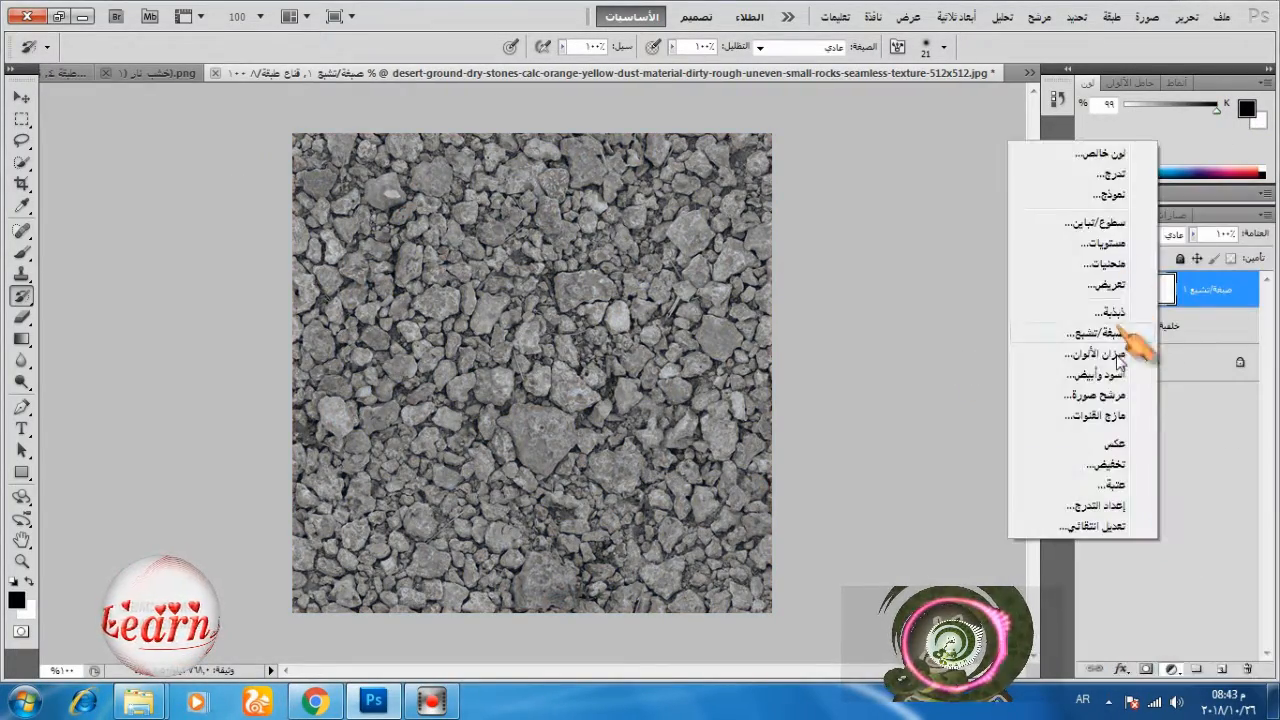
pyautogui.click(1137, 414)
pyautogui.click(1090, 254)
pyautogui.click(728, 146)
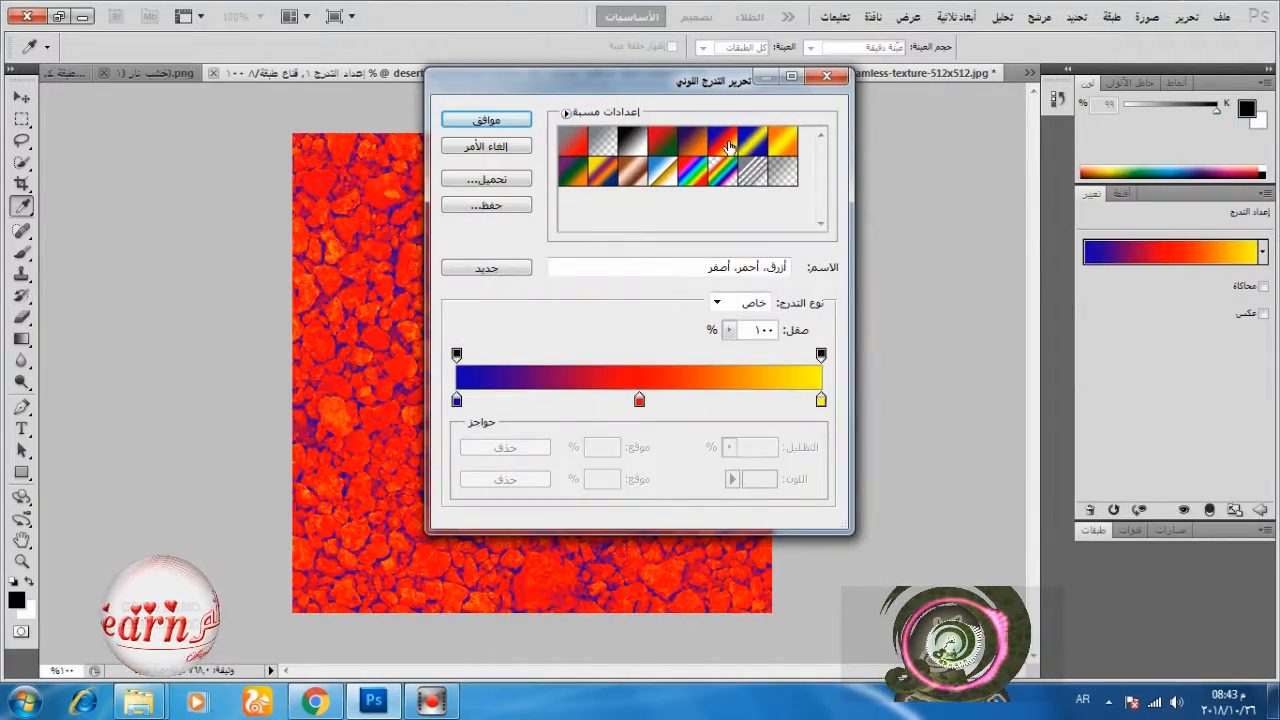
# - Change the gradient's blue colour stop to black
pyautogui.doubleClick(457, 402)
pyautogui.click(651, 397)
pyautogui.moveTo(540, 120); pyautogui.dragTo(868, 145)
pyautogui.click(786, 172)
# - Move the gradient's black stop to 18%, the red stop to 53% and the yellow stop inward, and accept the gradient
pyautogui.moveTo(619, 83); pyautogui.dragTo(959, 94)
pyautogui.moveTo(798, 410); pyautogui.dragTo(862, 412)
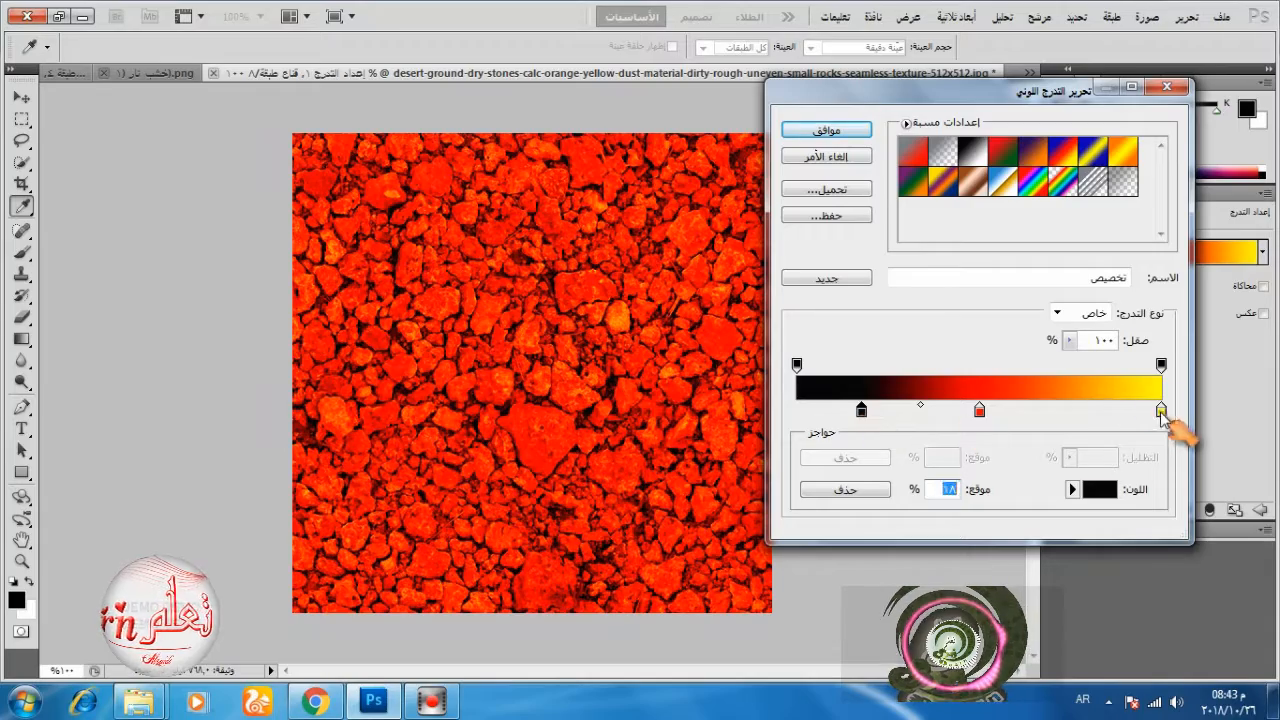
pyautogui.moveTo(1160, 410); pyautogui.dragTo(1086, 410)
pyautogui.click(989, 410)
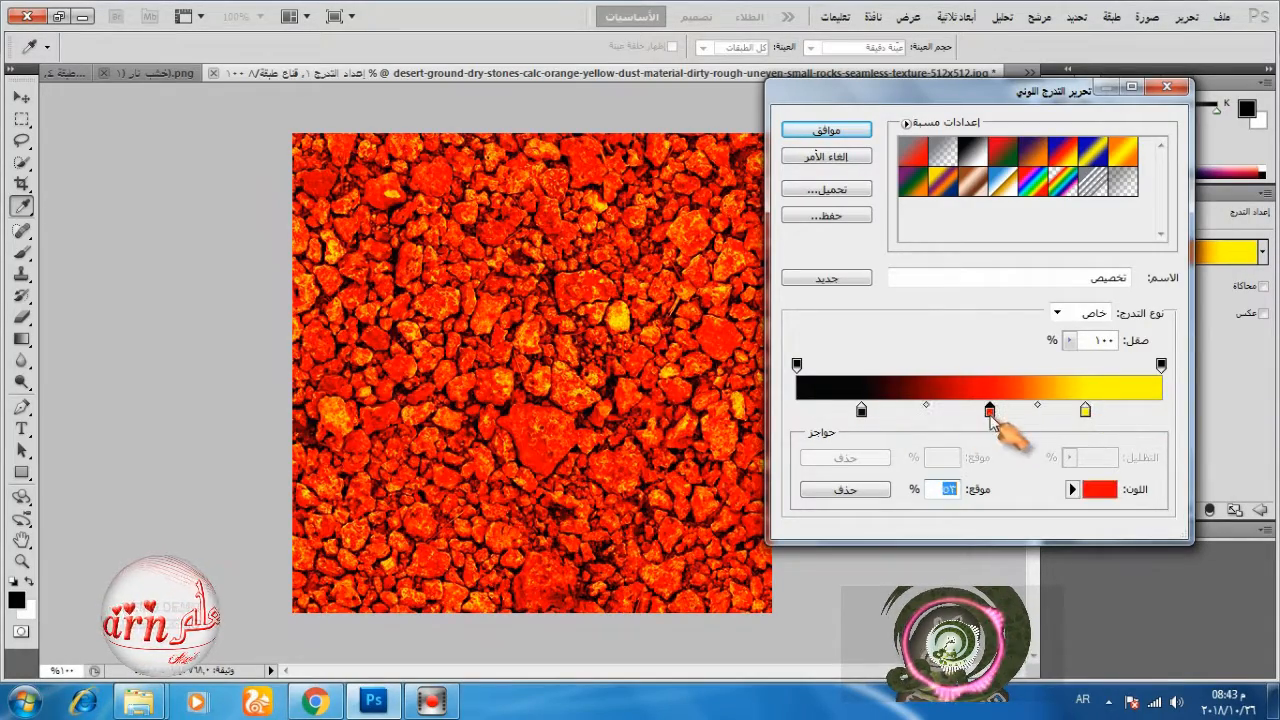
pyautogui.click(1085, 410)
pyautogui.click(828, 130)
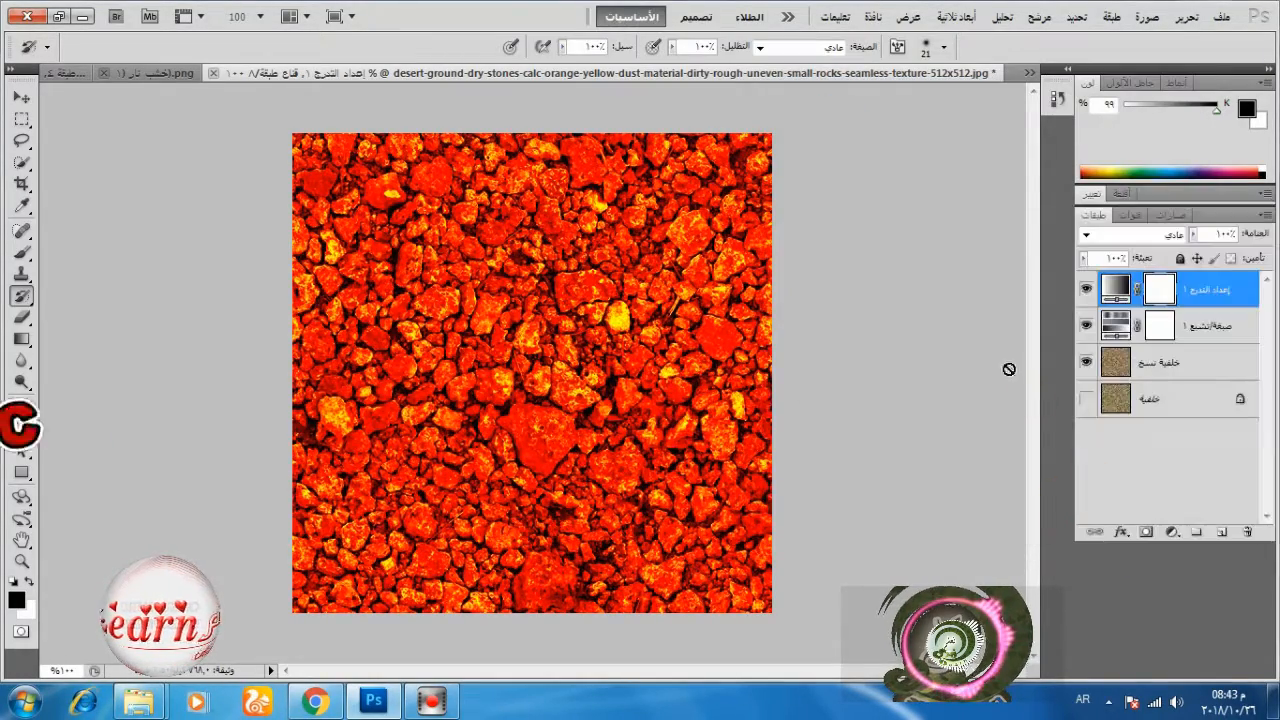
# - Stamp all visible layers of the stone texture into a new merged layer and switch to the firewood document
pyautogui.hotkey('ctrl', 'alt', 'shift', 'e')
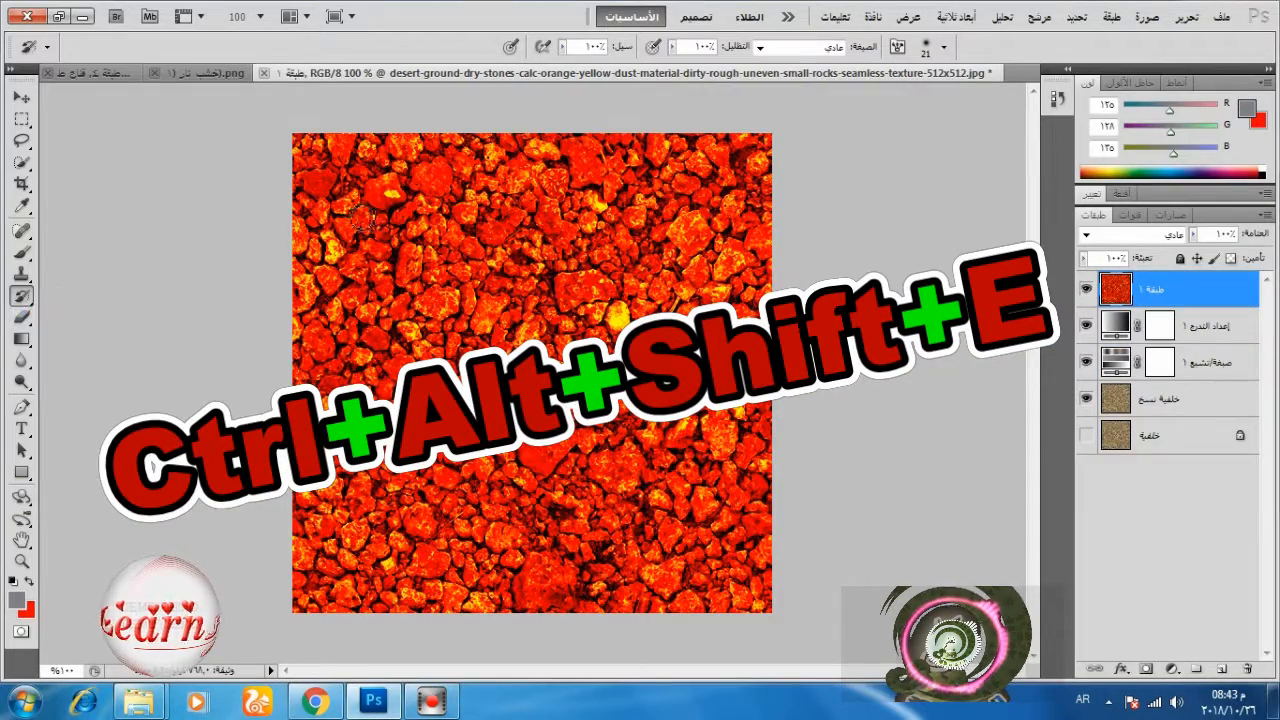
pyautogui.click(209, 73)
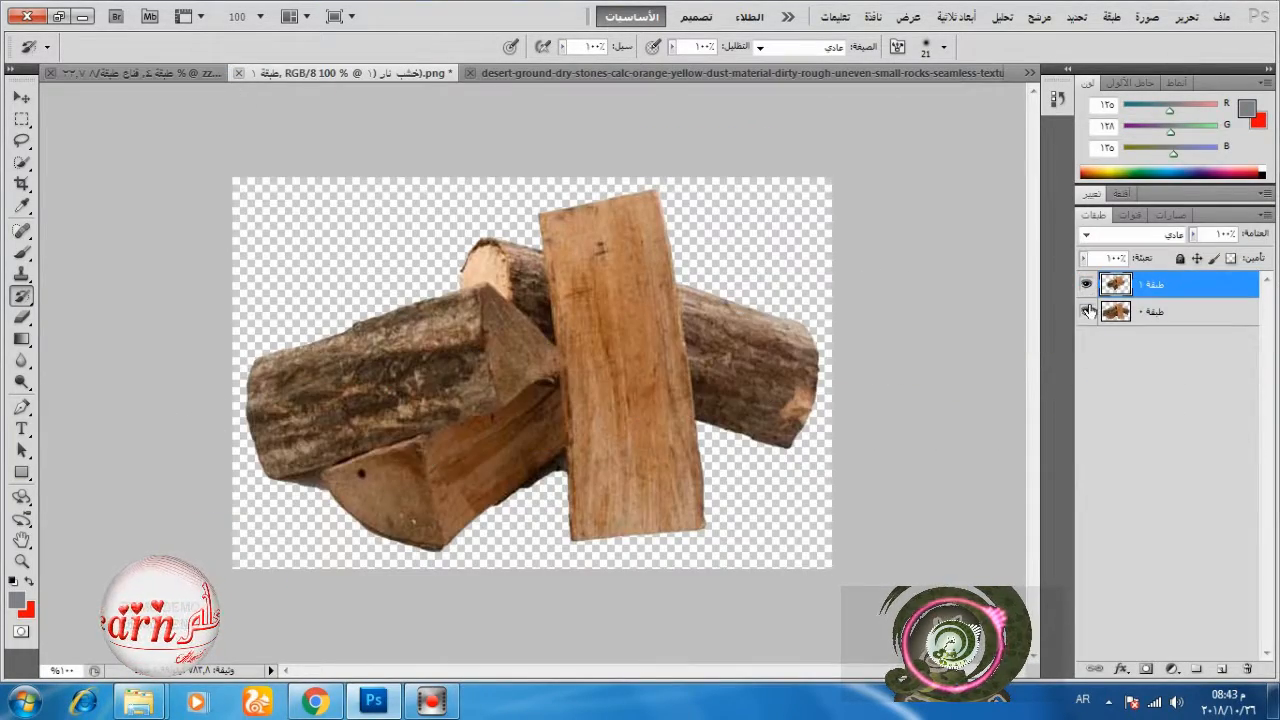
# - Add a new layer above the log layers and shade the front plank's lower end with a soft 345 px black brush at 42% opacity
pyautogui.click(1086, 312)
pyautogui.click(1222, 670)
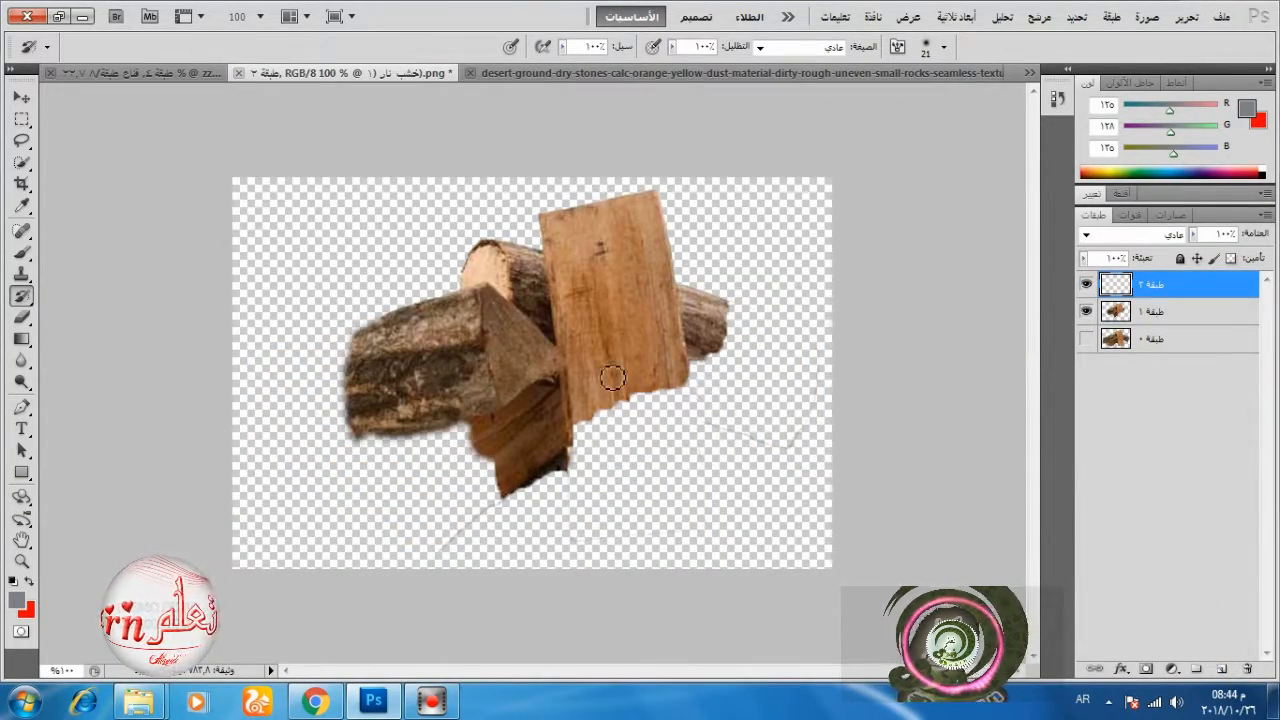
pyautogui.click(1086, 338)
pyautogui.press('b')
pyautogui.click(13, 581)
pyautogui.rightClick(703, 328)
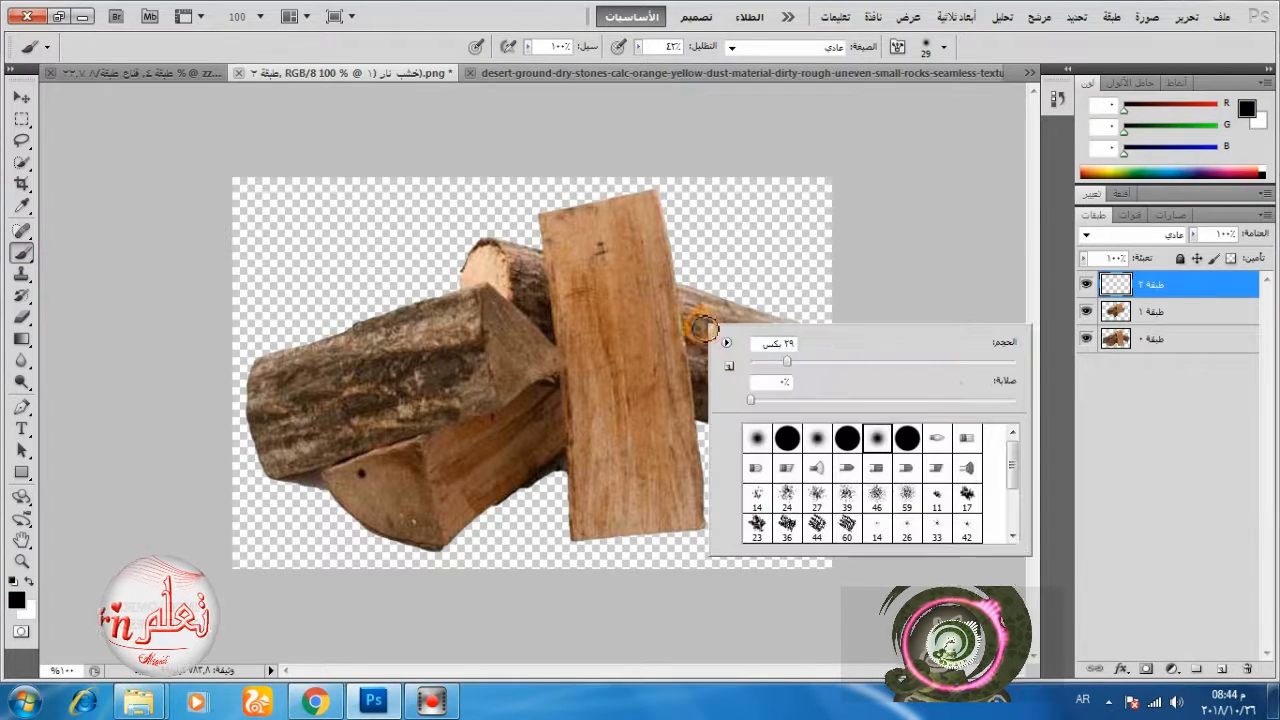
pyautogui.moveTo(786, 361); pyautogui.dragTo(970, 368)
pyautogui.click(612, 490)
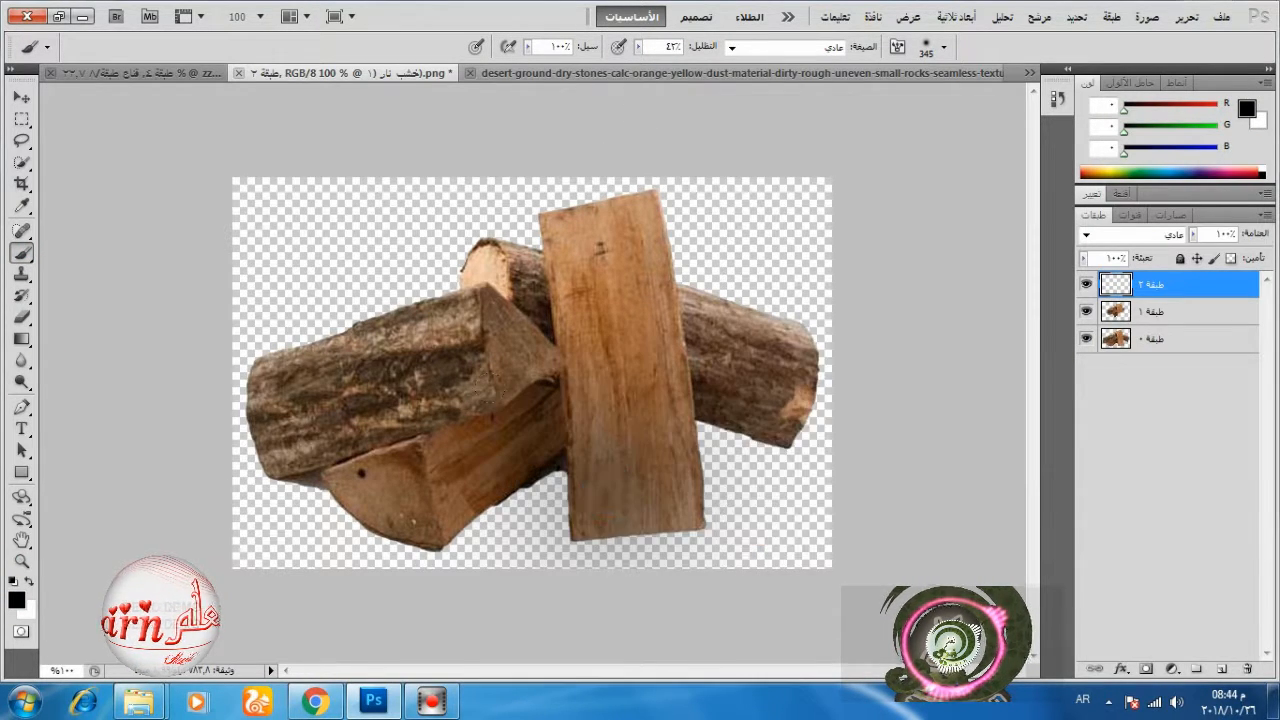
# - Darken the middle of the log pile and the plank's upper part with a soft 182 px black brush
pyautogui.rightClick(589, 391)
pyautogui.moveTo(840, 424); pyautogui.dragTo(822, 424)
pyautogui.click(480, 494)
pyautogui.click(352, 469)
pyautogui.click(431, 363)
pyautogui.click(533, 386)
pyautogui.click(625, 354)
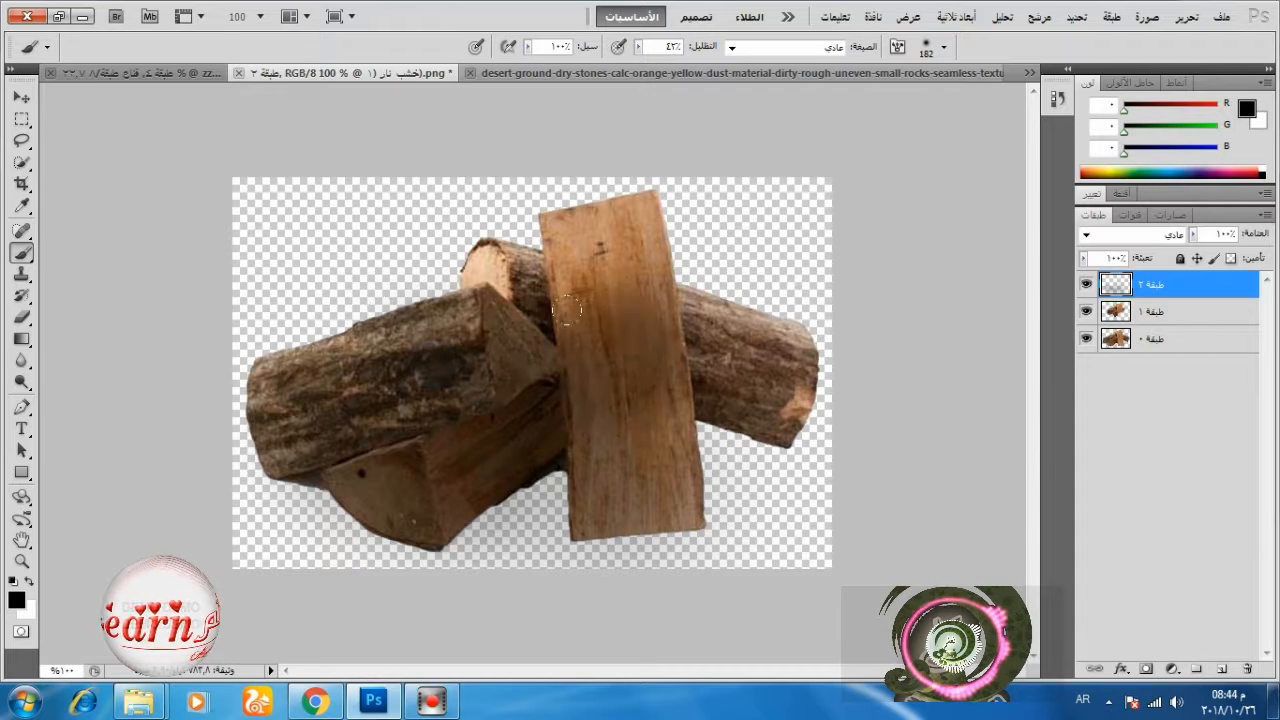
pyautogui.click(574, 305)
pyautogui.click(595, 249)
pyautogui.click(477, 279)
pyautogui.click(620, 331)
pyautogui.click(464, 349)
pyautogui.click(542, 295)
pyautogui.moveTo(488, 250)
pyautogui.mouseDown()
pyautogui.moveTo(620, 345)
pyautogui.moveTo(571, 208)
pyautogui.mouseUp()
pyautogui.moveTo(471, 313)
pyautogui.mouseDown()
pyautogui.moveTo(432, 290)
pyautogui.moveTo(610, 225)
pyautogui.moveTo(470, 222)
pyautogui.moveTo(474, 323)
pyautogui.moveTo(580, 371)
pyautogui.moveTo(640, 274)
pyautogui.moveTo(702, 350)
pyautogui.mouseUp()
pyautogui.click(485, 293)
pyautogui.click(609, 225)
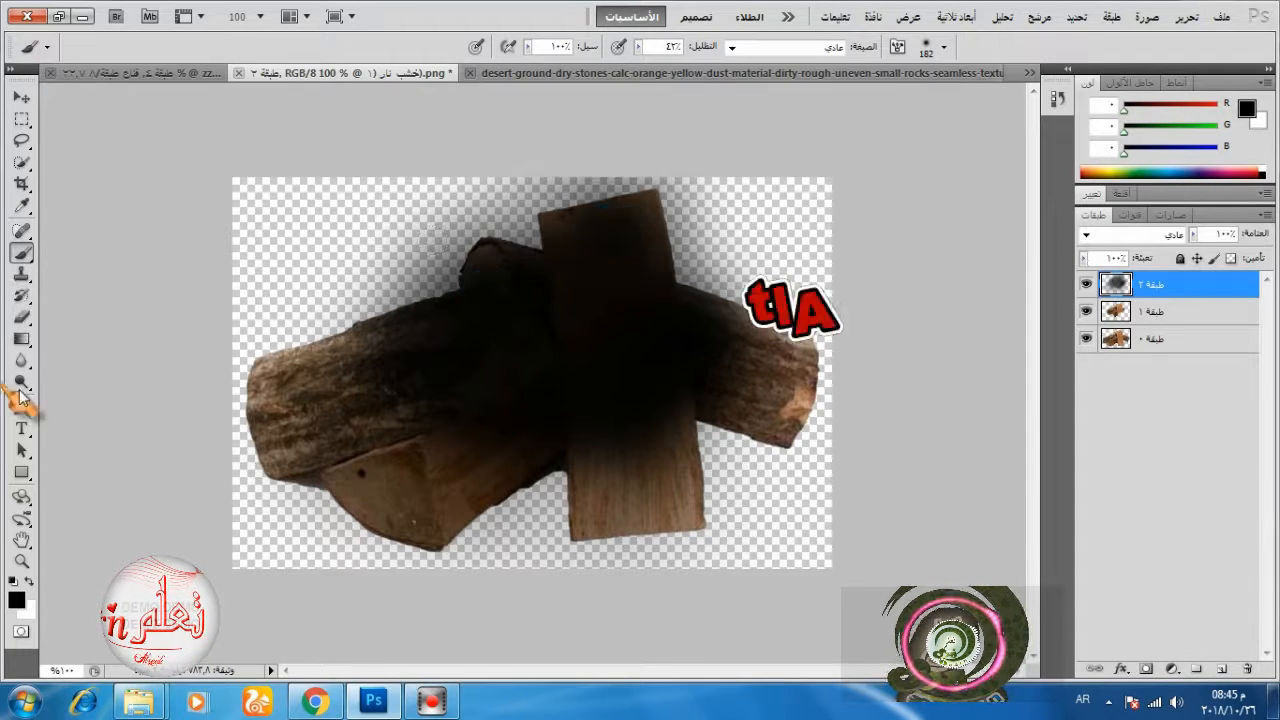
# - Clip the black shading layer to the cut-out log layer directly beneath it
pyautogui.keyDown('alt'); pyautogui.click(1197, 298); pyautogui.keyUp('alt')
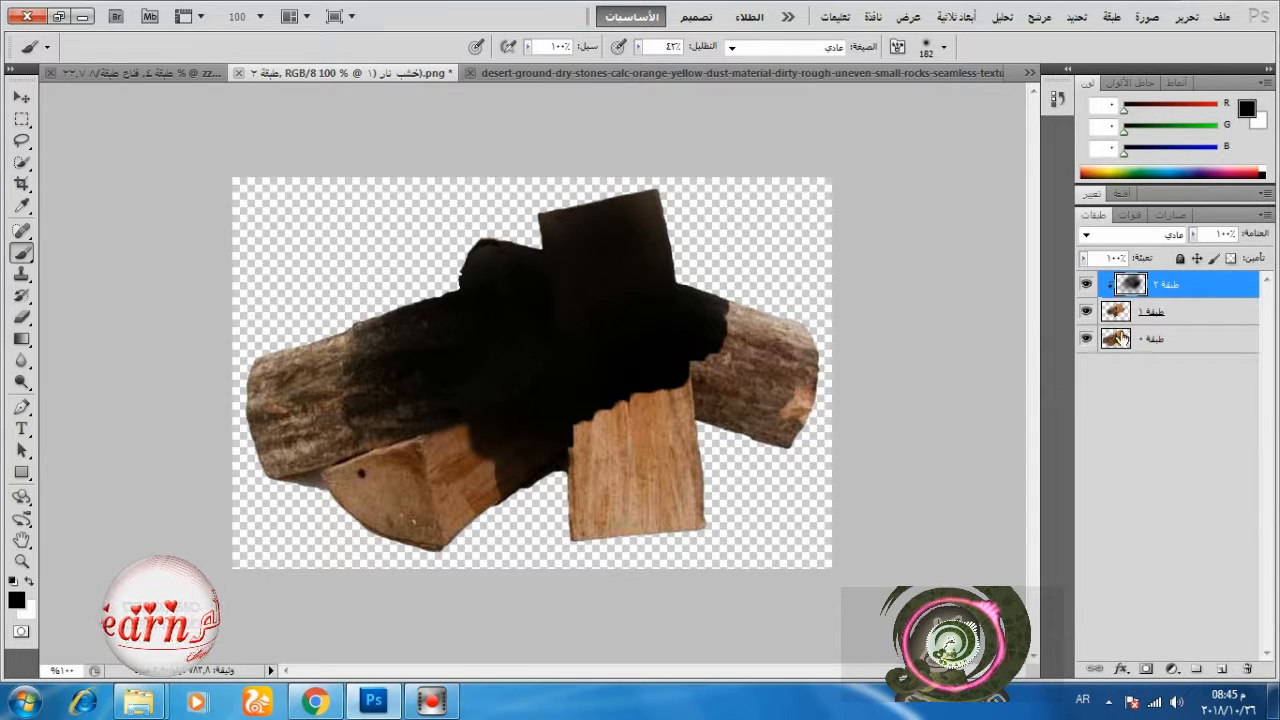
pyautogui.keyDown('alt'); pyautogui.click(1183, 298); pyautogui.keyUp('alt')
pyautogui.keyDown('alt'); pyautogui.click(1183, 298); pyautogui.keyUp('alt')
pyautogui.keyDown('alt'); pyautogui.click(1183, 298); pyautogui.keyUp('alt')
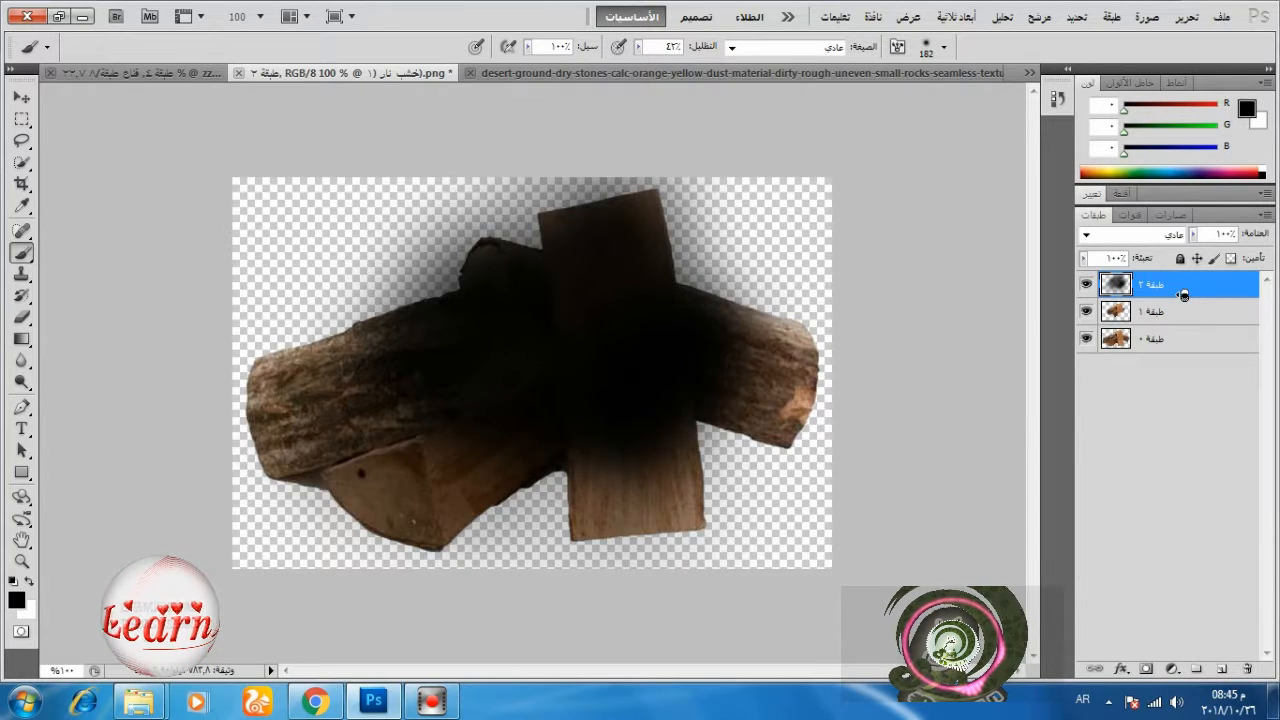
pyautogui.keyDown('alt'); pyautogui.click(1183, 298); pyautogui.keyUp('alt')
pyautogui.keyDown('alt'); pyautogui.click(1183, 298); pyautogui.keyUp('alt')
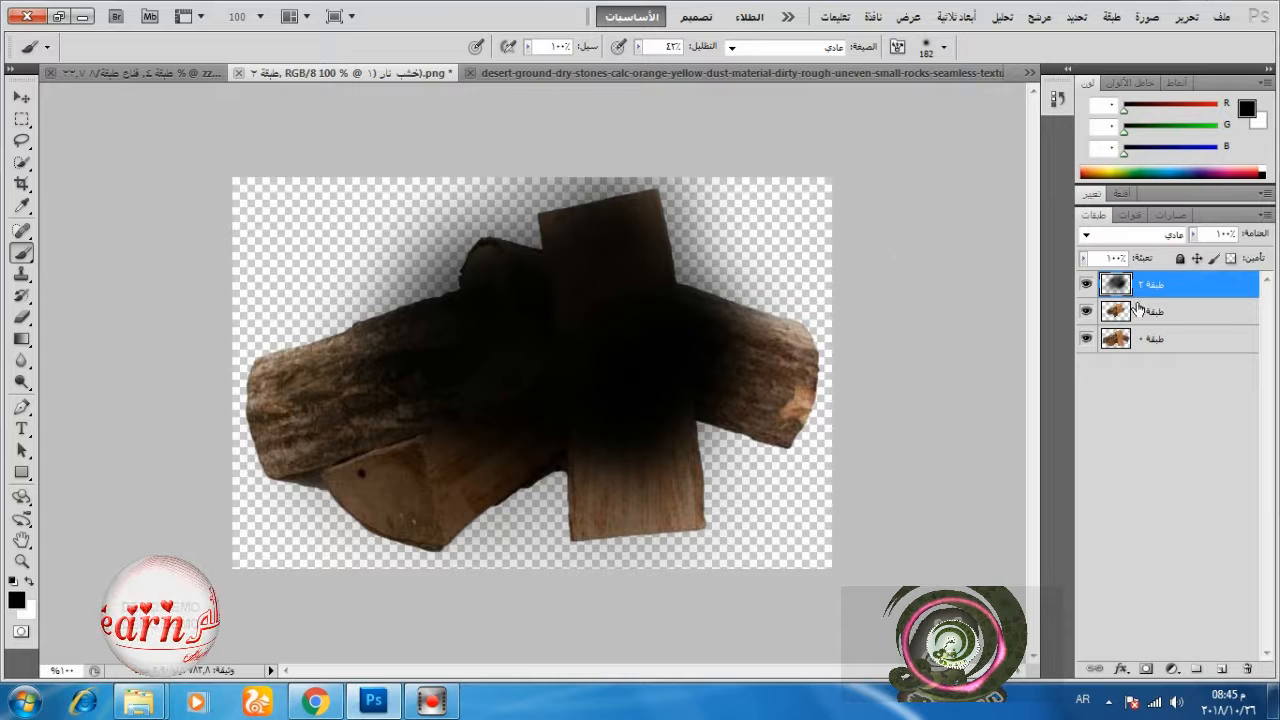
pyautogui.keyDown('alt'); pyautogui.click(1188, 297); pyautogui.keyUp('alt')
# - Add a new layer above the base logs and paint soft black shading from the plank across the lower logs
pyautogui.click(1160, 338)
pyautogui.click(1222, 668)
pyautogui.moveTo(725, 484)
pyautogui.mouseDown()
pyautogui.moveTo(594, 420)
pyautogui.moveTo(684, 365)
pyautogui.moveTo(611, 409)
pyautogui.moveTo(457, 389)
pyautogui.moveTo(470, 460)
pyautogui.mouseUp()
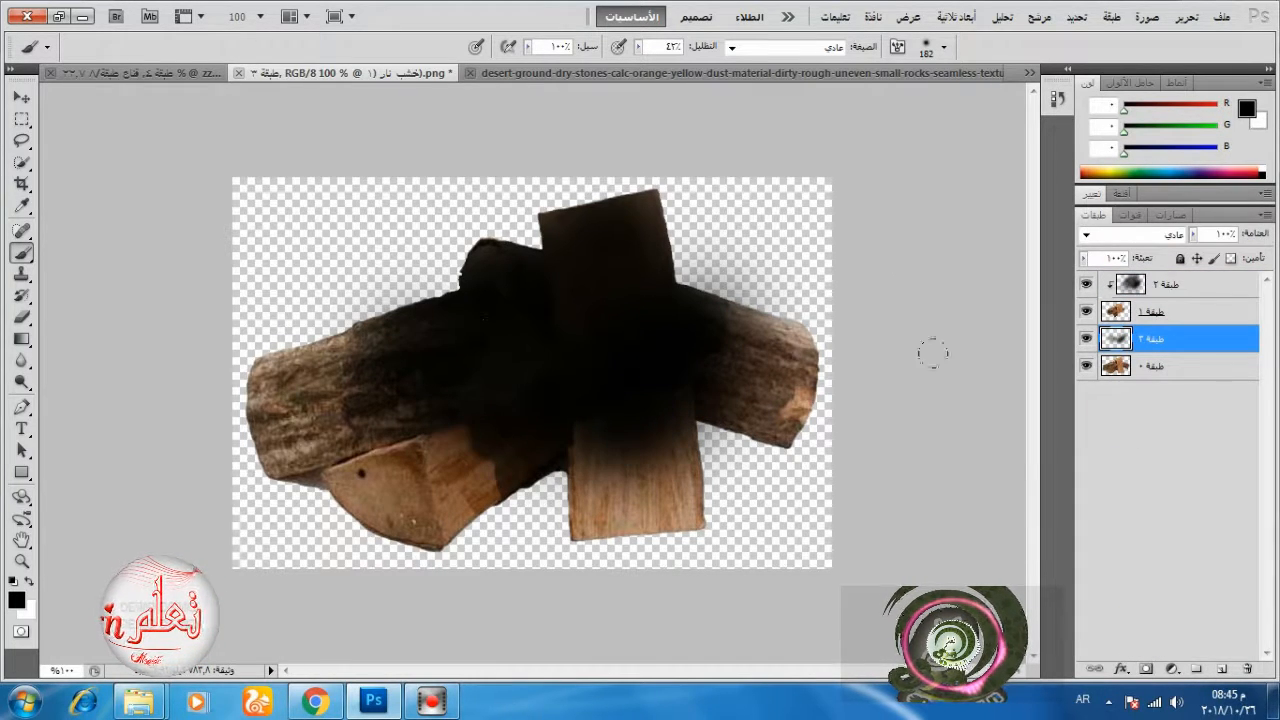
pyautogui.moveTo(1188, 338); pyautogui.dragTo(1194, 283)
pyautogui.keyDown('alt'); pyautogui.click(1190, 325); pyautogui.keyUp('alt')
pyautogui.keyDown('alt'); pyautogui.click(1189, 325); pyautogui.keyUp('alt')
pyautogui.keyDown('alt'); pyautogui.click(1167, 298); pyautogui.keyUp('alt')
# - Extend the black shading on the layer above the base logs along the cut-out part's lower edge
pyautogui.click(1151, 338)
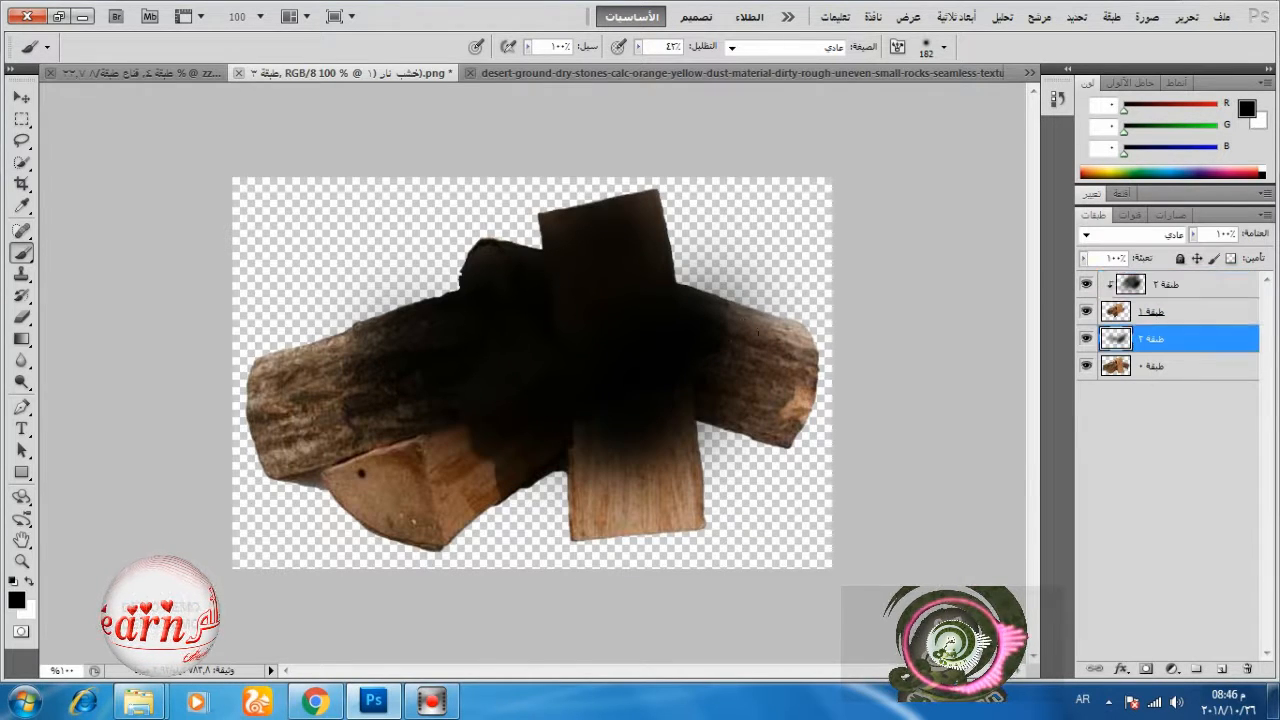
pyautogui.moveTo(716, 356)
pyautogui.mouseDown()
pyautogui.moveTo(386, 366)
pyautogui.moveTo(518, 441)
pyautogui.mouseUp()
# - Bring the merged fiery stone texture into the firewood document above the clipped shading layer, covering the middle of the logs
pyautogui.click(1192, 284)
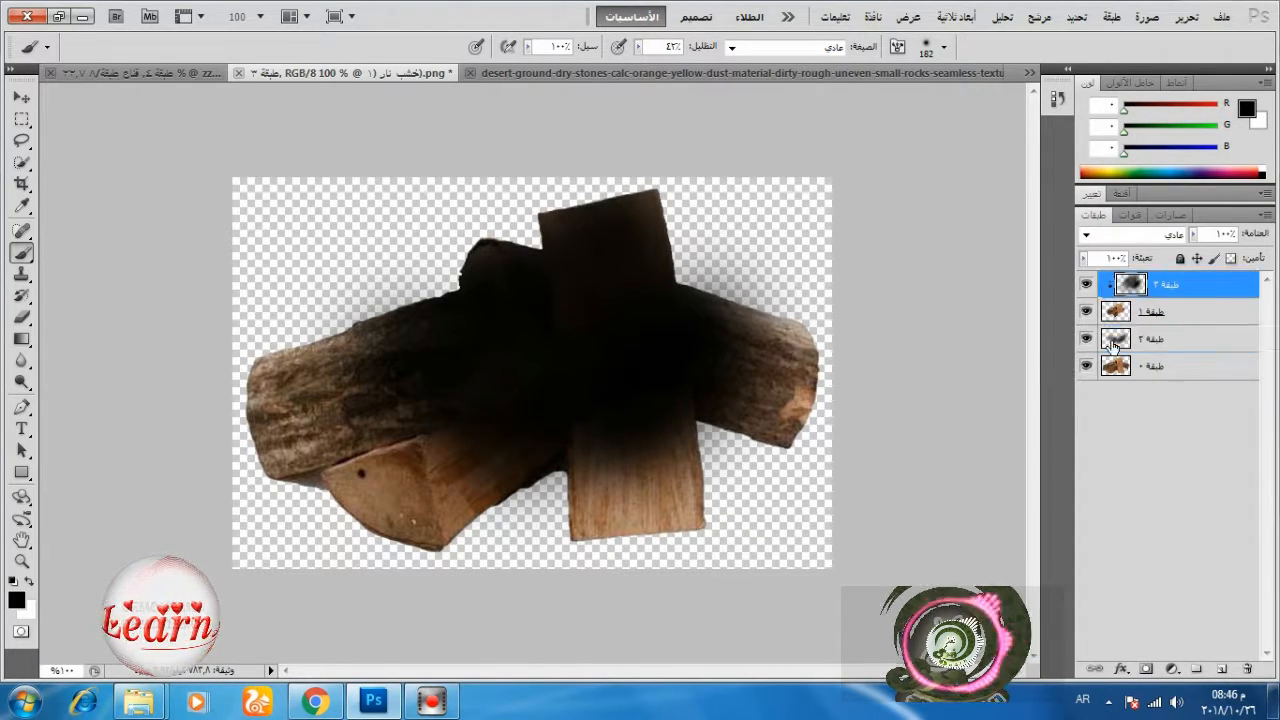
pyautogui.click(740, 73)
pyautogui.click(22, 97)
pyautogui.moveTo(500, 260); pyautogui.dragTo(697, 298)
# - On the cut-out log layer, extend and soften the ember area's lower edge using the History Brush at 144 px
pyautogui.click(1105, 340)
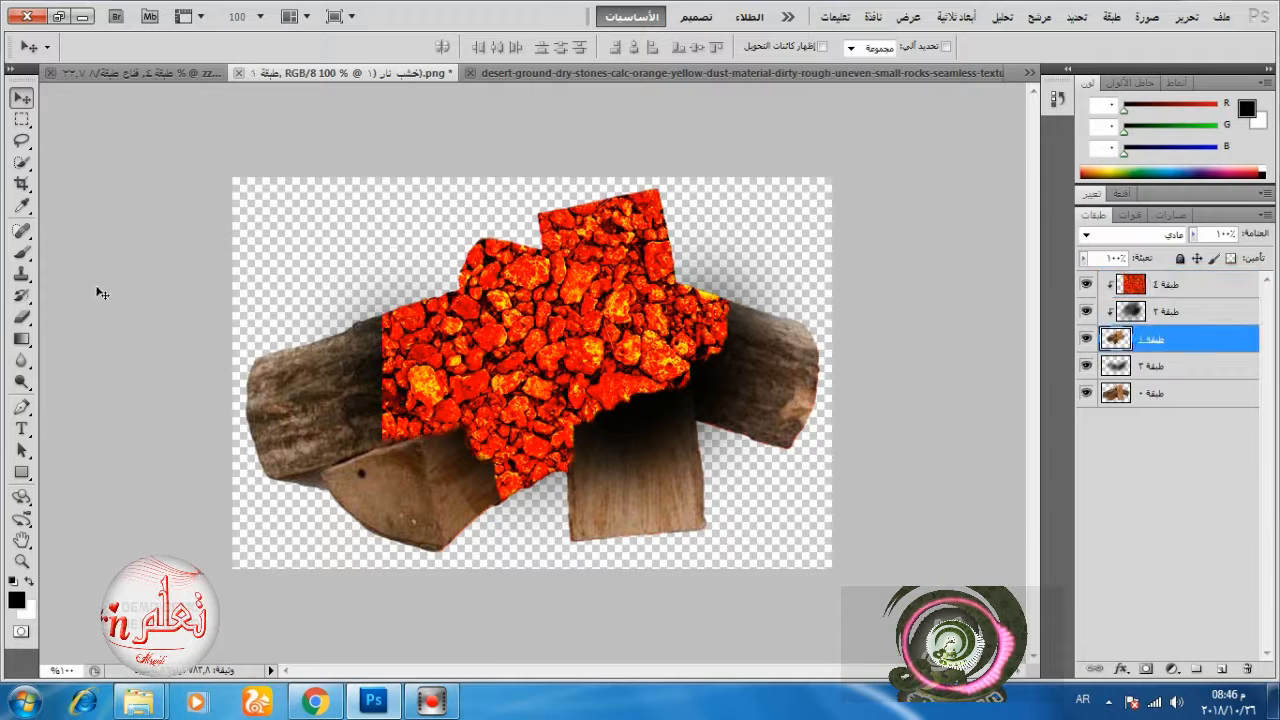
pyautogui.click(21, 296)
pyautogui.rightClick(716, 358)
pyautogui.doubleClick(877, 466)
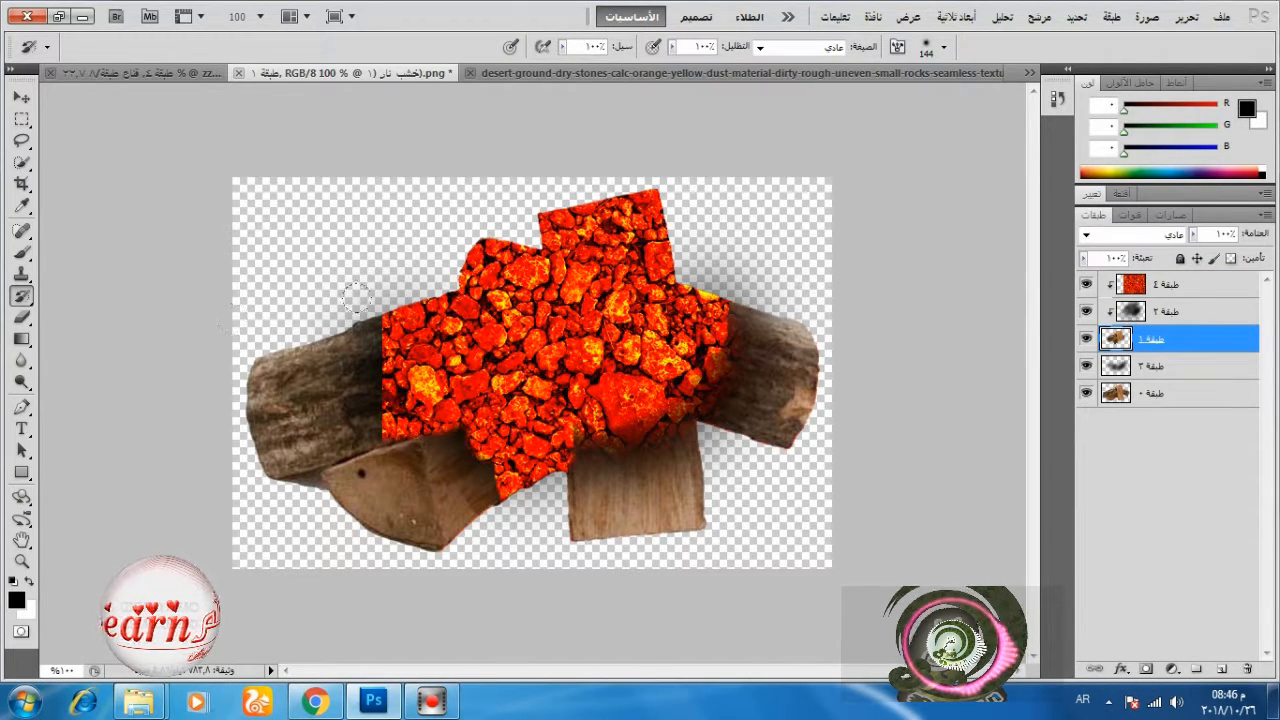
# - Add a layer mask to the ember texture and fade its hard edge on the far-left log with a black brush at 100% opacity
pyautogui.click(1165, 285)
pyautogui.click(1147, 668)
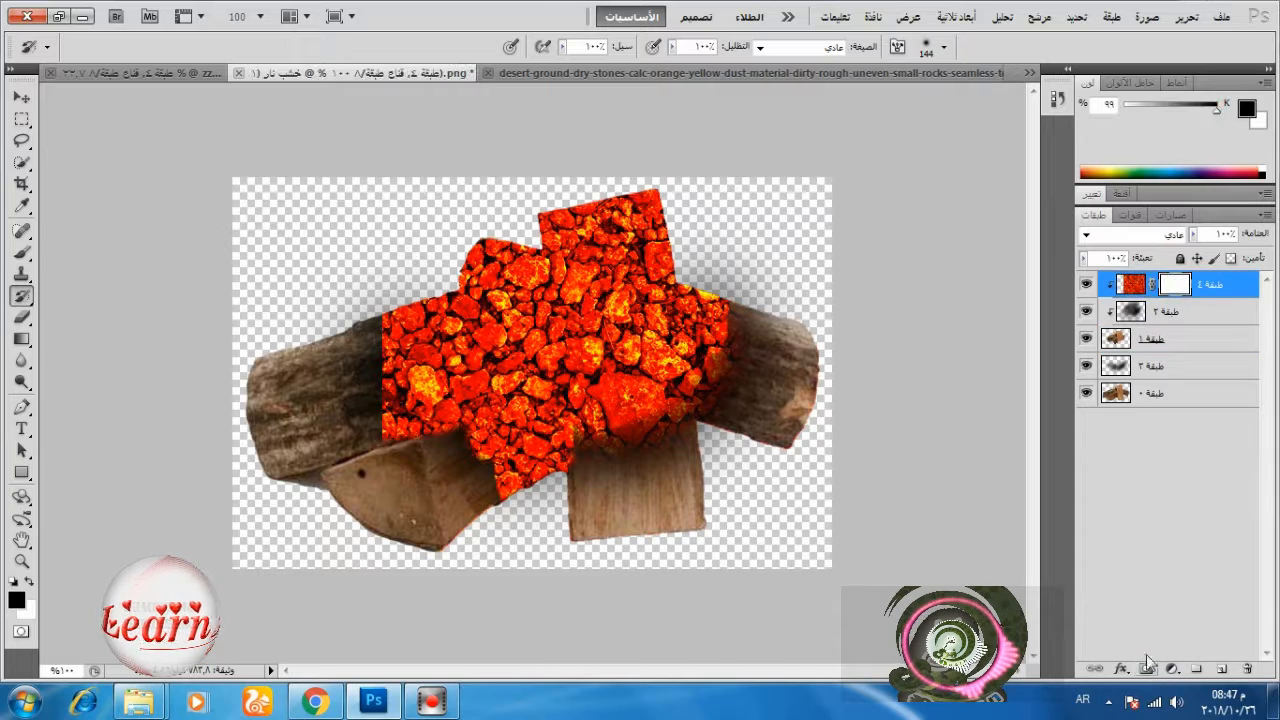
pyautogui.click(21, 253)
pyautogui.moveTo(639, 48); pyautogui.dragTo(700, 58)
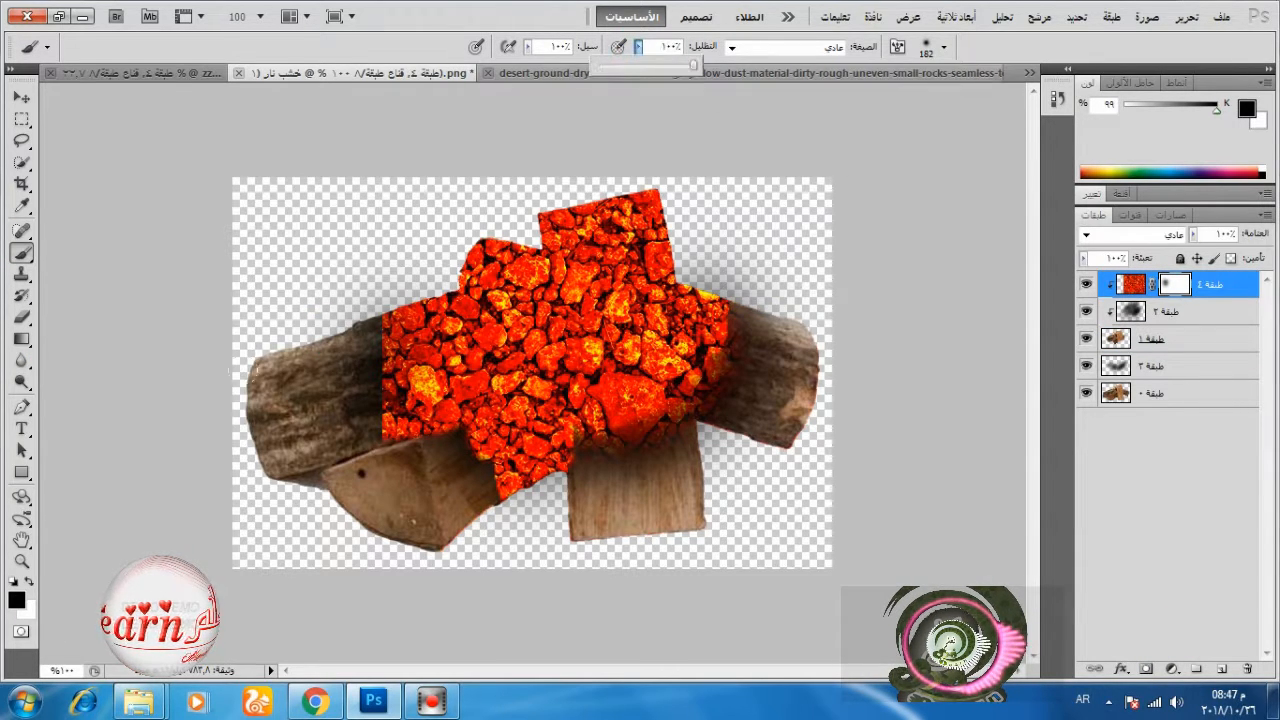
pyautogui.click(326, 371)
pyautogui.click(325, 341)
pyautogui.click(345, 386)
pyautogui.click(343, 462)
pyautogui.click(319, 411)
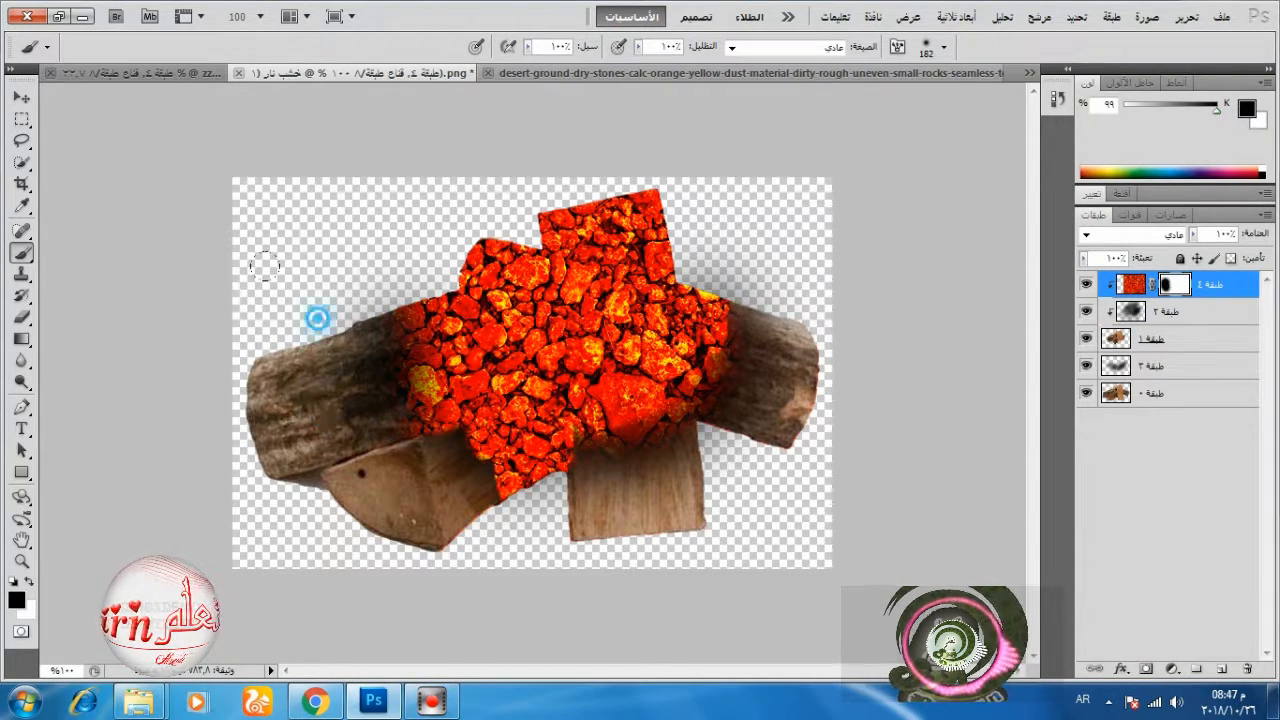
# - Mask the ember texture's edge over the lower-left log with black brush strokes
pyautogui.click(443, 496)
pyautogui.click(456, 516)
pyautogui.click(560, 535)
pyautogui.click(505, 537)
pyautogui.click(451, 512)
pyautogui.click(415, 488)
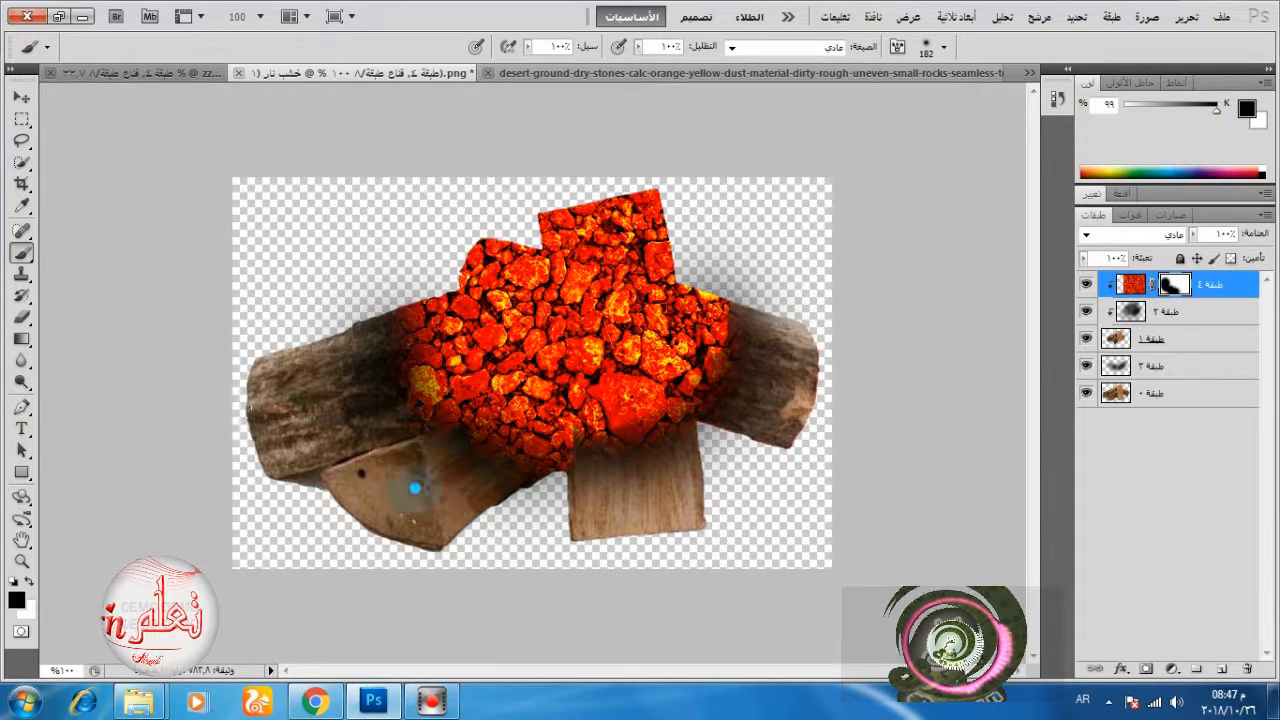
# - Dim the middle of the embers on the mask with a soft 409 px black brush at 25% opacity
pyautogui.rightClick(640, 318)
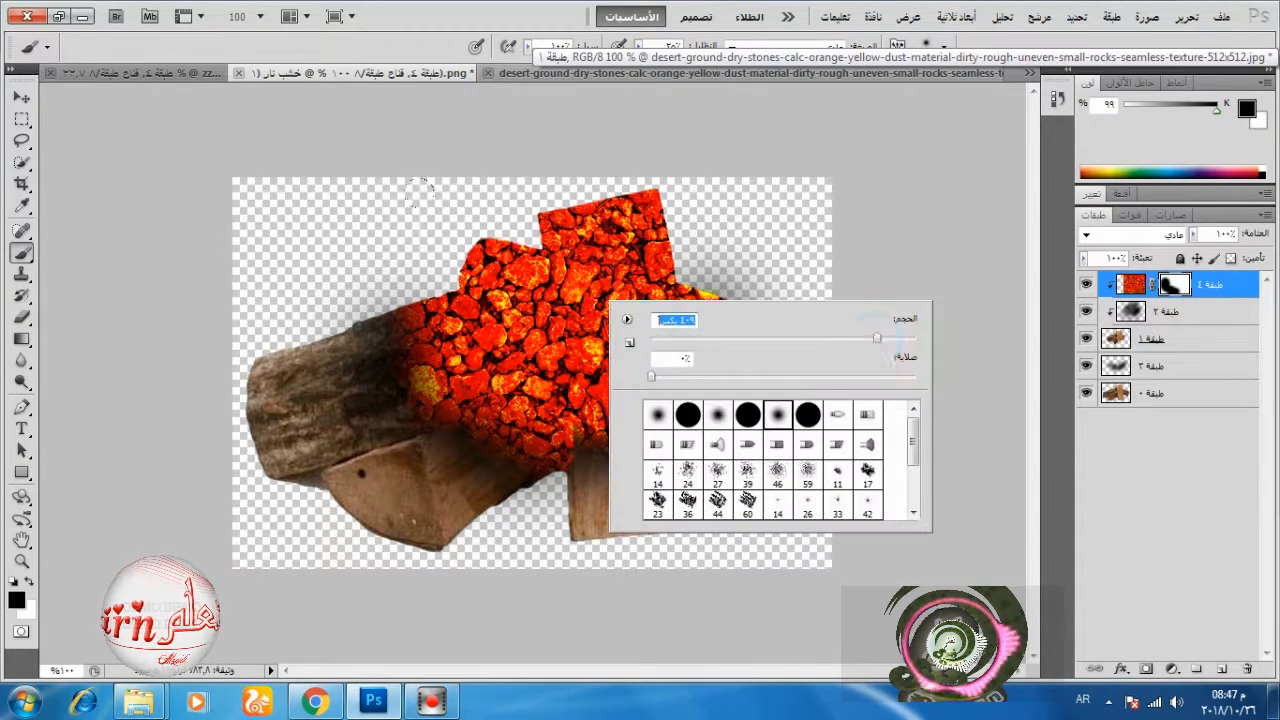
pyautogui.click(566, 363)
pyautogui.click(614, 318)
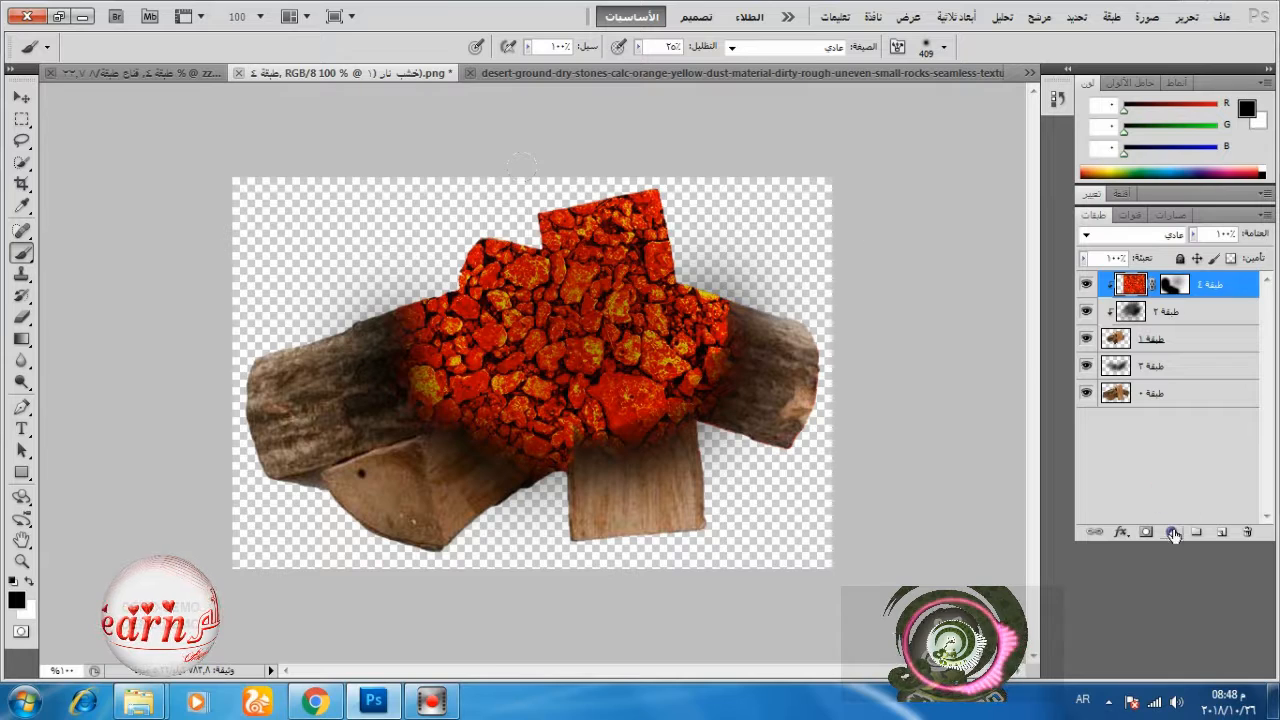
# - Add a new layer above the embers and fill it with 50% gray
pyautogui.click(1222, 532)
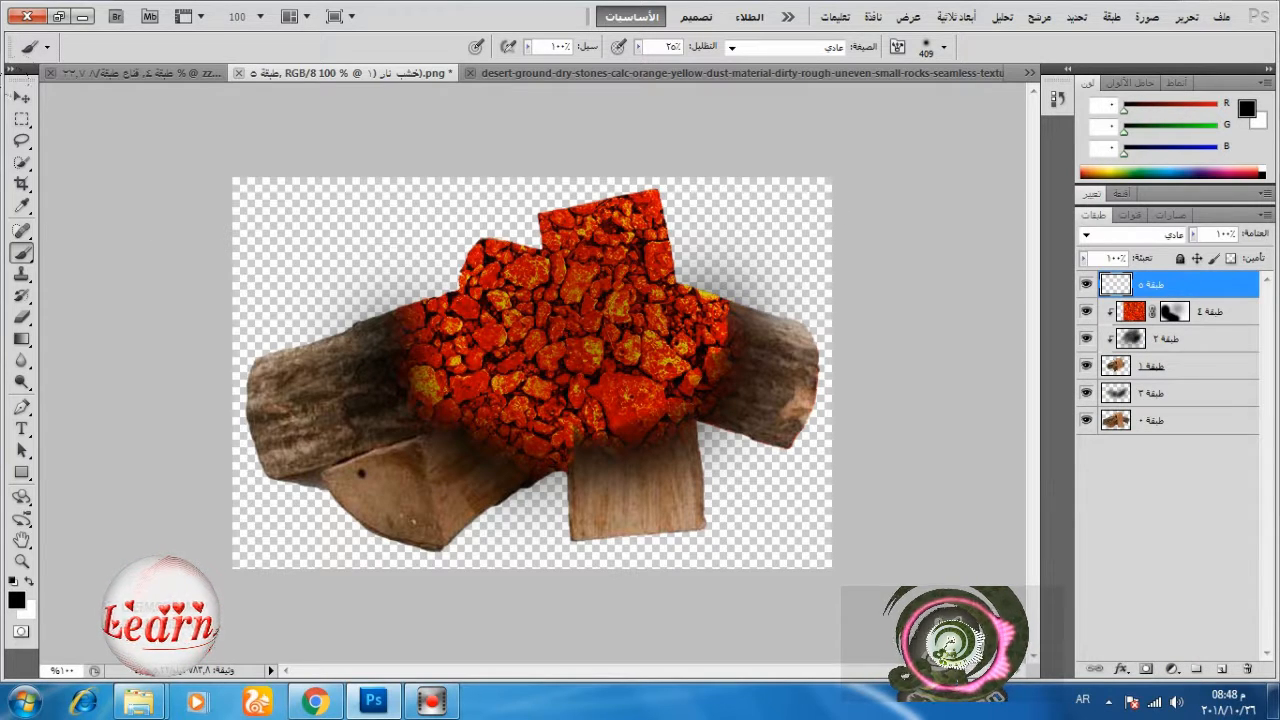
pyautogui.hotkey('shift', 'F5')
pyautogui.click(645, 212)
pyautogui.click(665, 377)
pyautogui.click(560, 197)
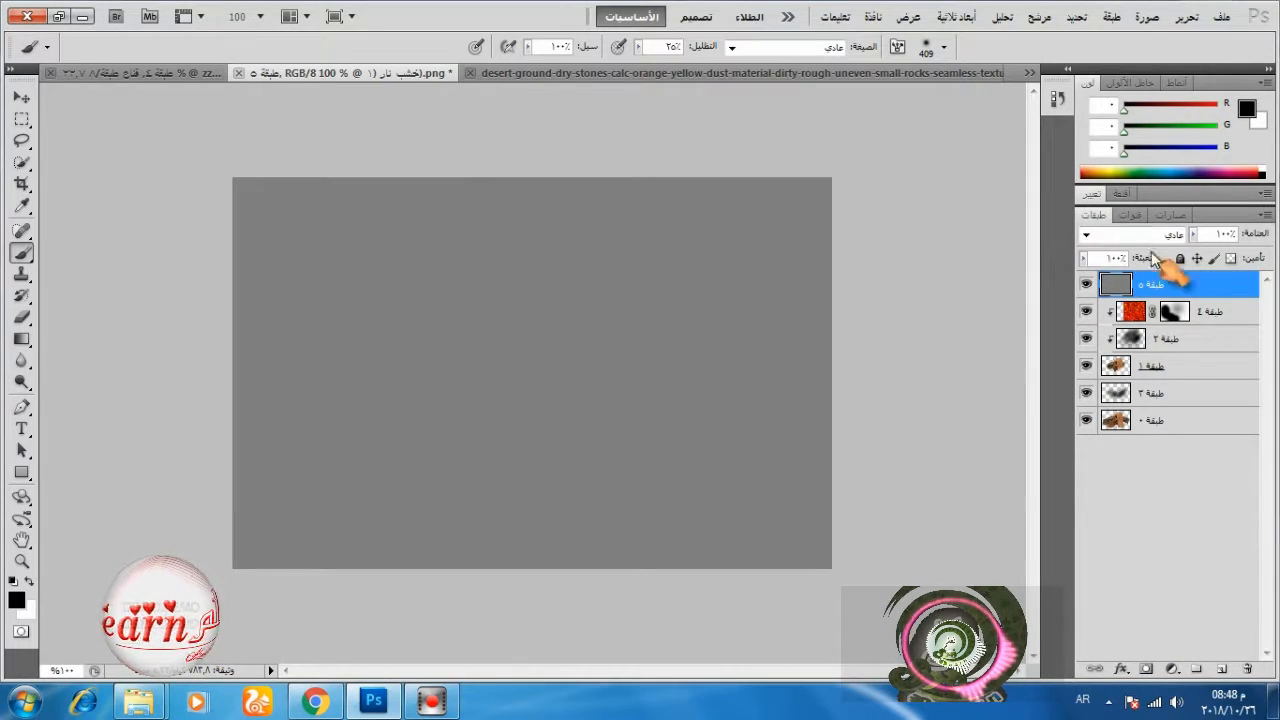
# - Set the gray layer's blend mode to Overlay and clip it to the ember layer below
pyautogui.click(1150, 235)
pyautogui.click(1177, 250)
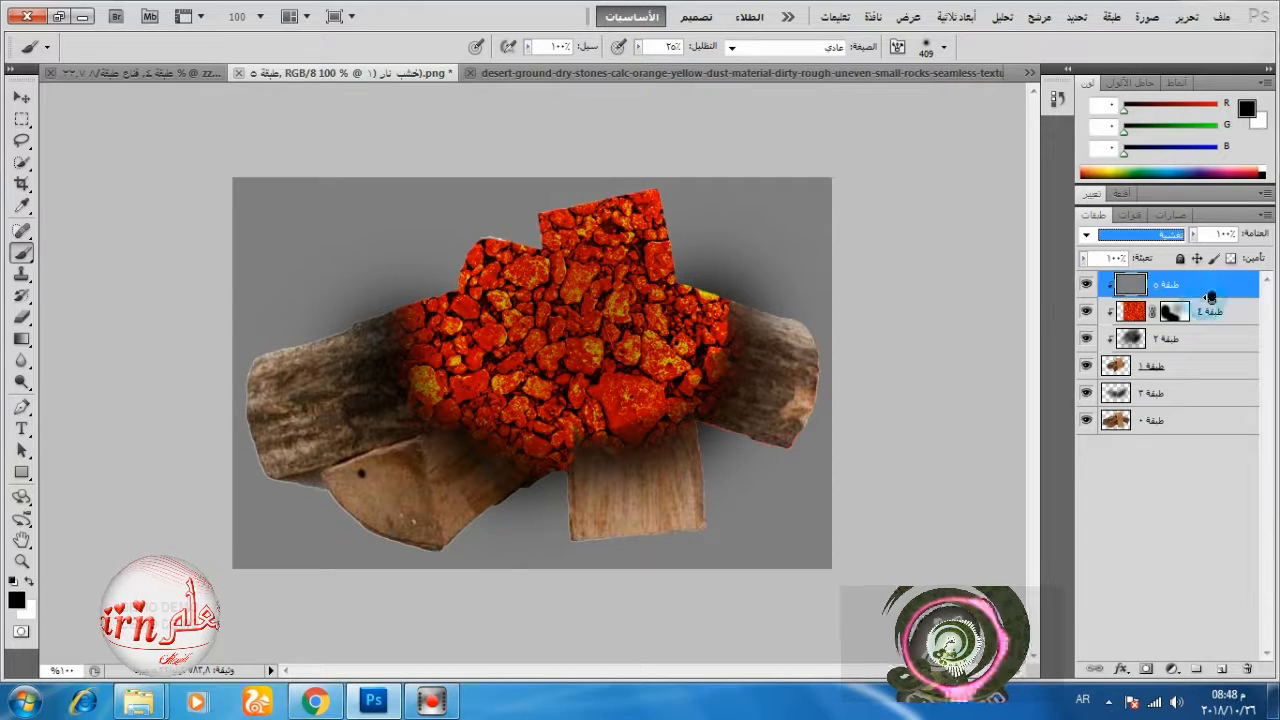
pyautogui.keyDown('alt'); pyautogui.click(1211, 298); pyautogui.keyUp('alt')
# - Brighten the centre of the embers on the gray layer using the Dodge tool at 65 px and 50% exposure
pyautogui.click(22, 383)
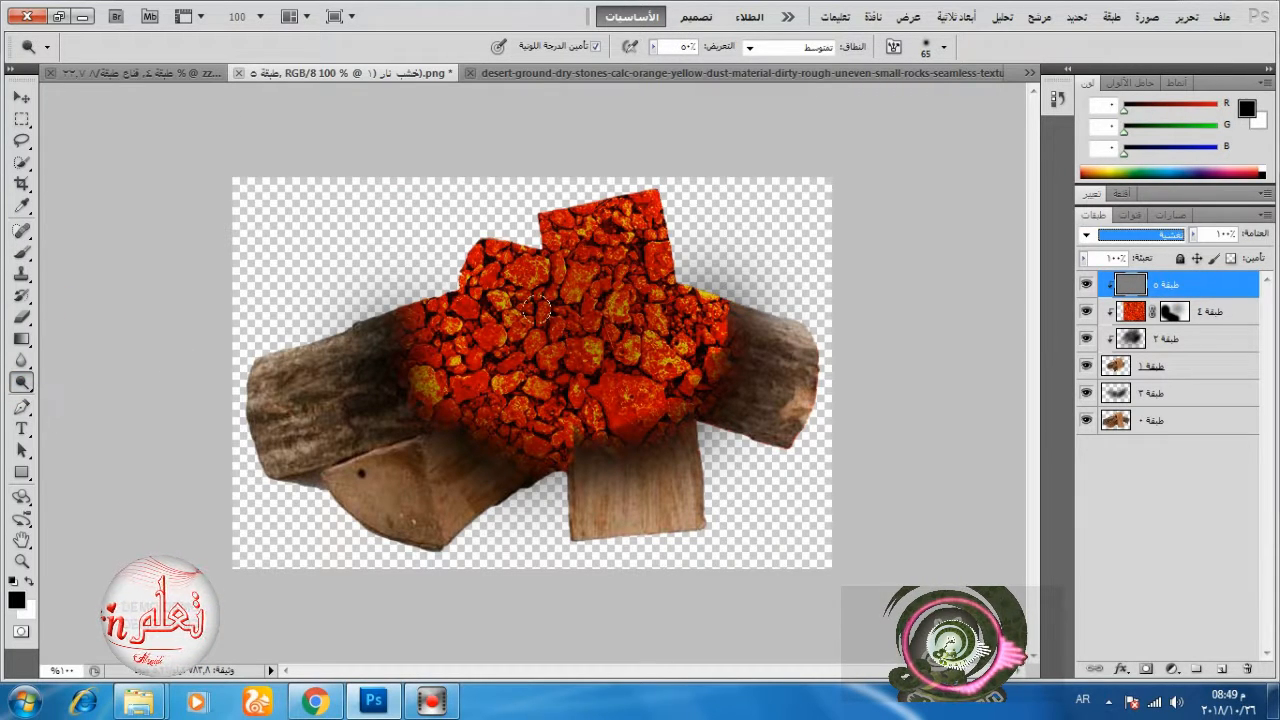
pyautogui.moveTo(517, 314); pyautogui.dragTo(628, 318)
pyautogui.moveTo(605, 237)
pyautogui.mouseDown()
pyautogui.moveTo(579, 311)
pyautogui.moveTo(610, 312)
pyautogui.mouseUp()
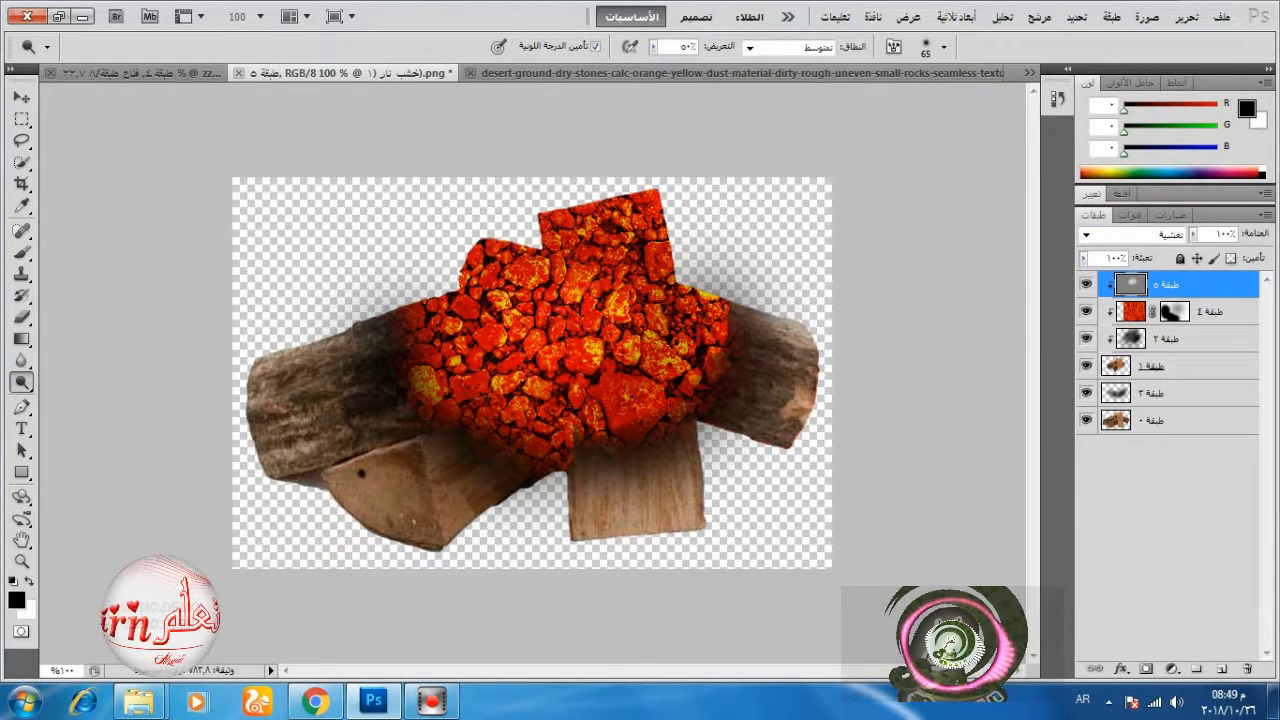
# - Intensify the glow in the middle of the embers with the Dodge tool at 114 px and 79% exposure
pyautogui.rightClick(607, 290)
pyautogui.click(793, 331)
pyautogui.moveTo(654, 47); pyautogui.dragTo(681, 63)
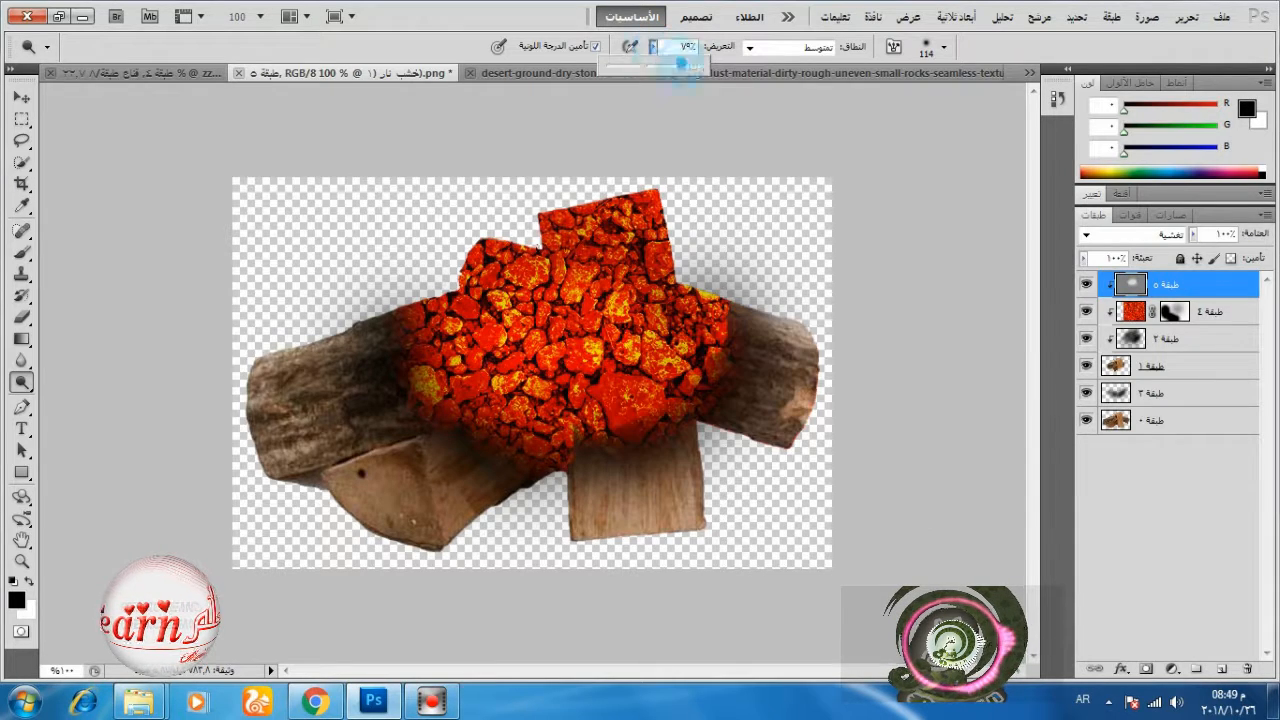
pyautogui.moveTo(604, 263); pyautogui.dragTo(549, 342)
# - Fade the embers at the plank's upper end on the ember layer's mask with a 164 px black brush at 25% opacity
pyautogui.click(1176, 313)
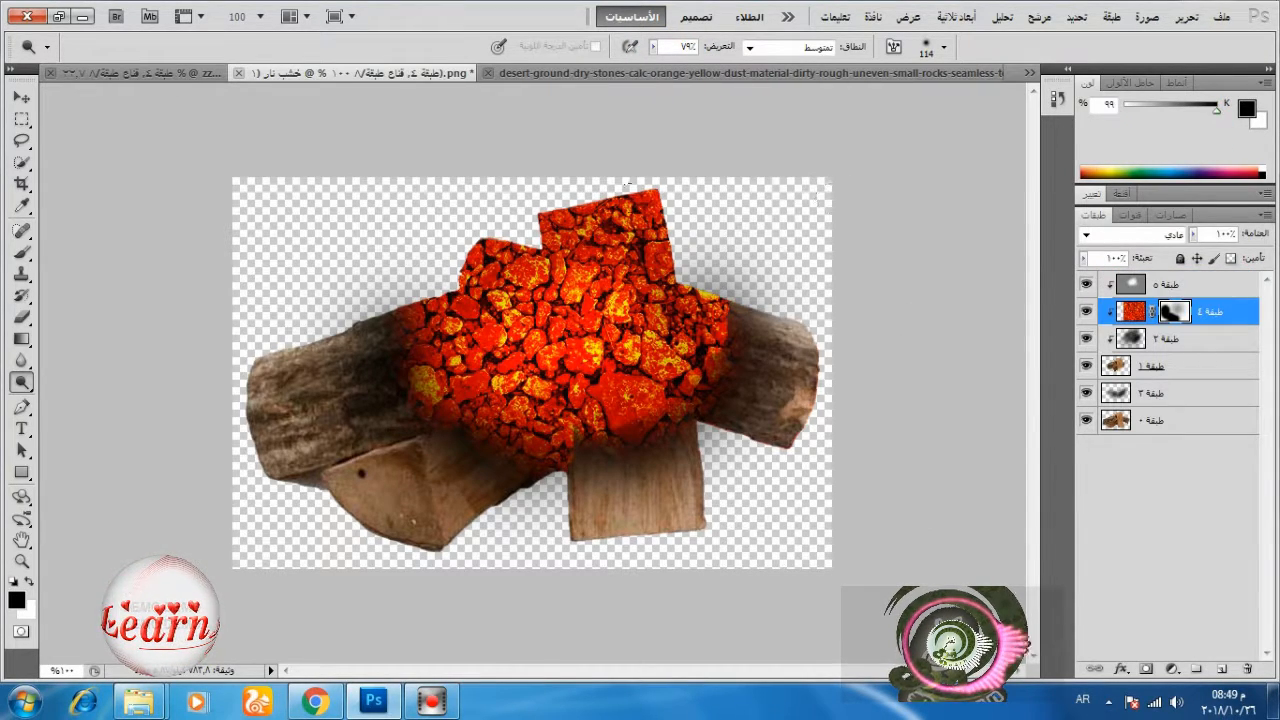
pyautogui.click(22, 253)
pyautogui.rightClick(745, 203)
pyautogui.click(966, 233)
pyautogui.moveTo(622, 203); pyautogui.dragTo(558, 157)
pyautogui.moveTo(673, 197); pyautogui.dragTo(626, 151)
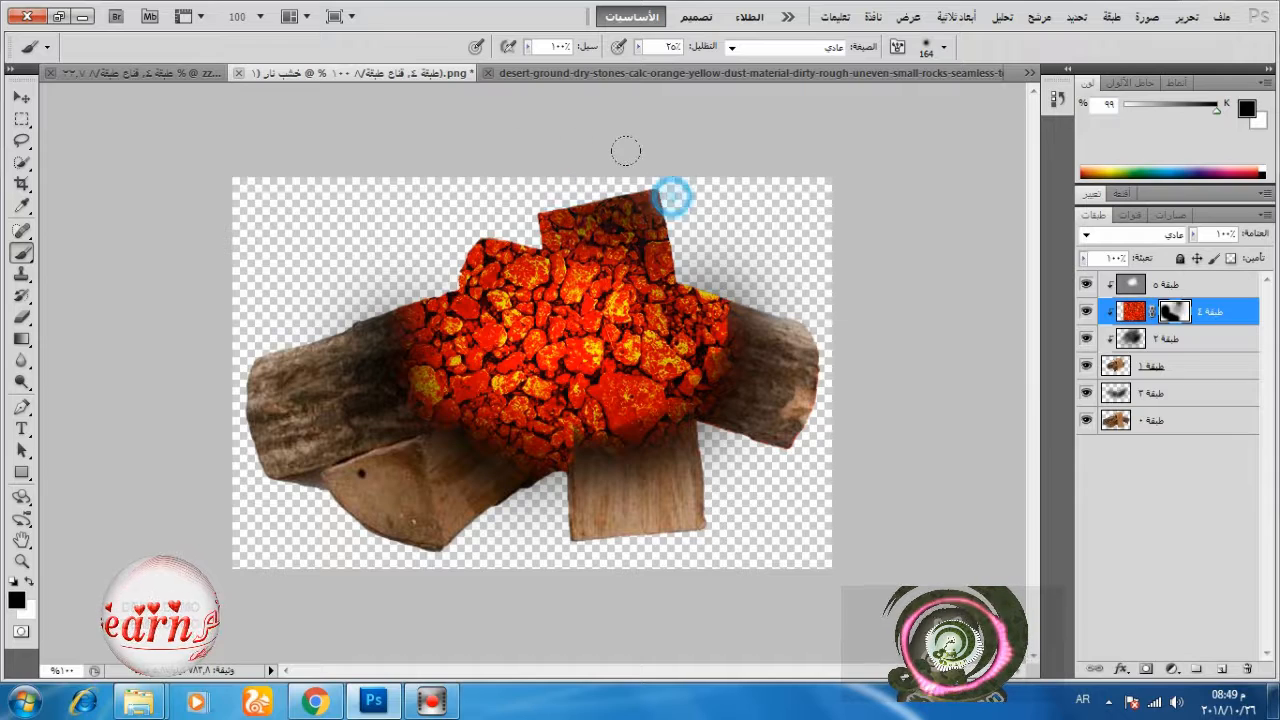
# - Stamp all visible firewood layers into a merged layer on top and bring it into the zz.psd composite
pyautogui.click(21, 97)
pyautogui.click(1188, 289)
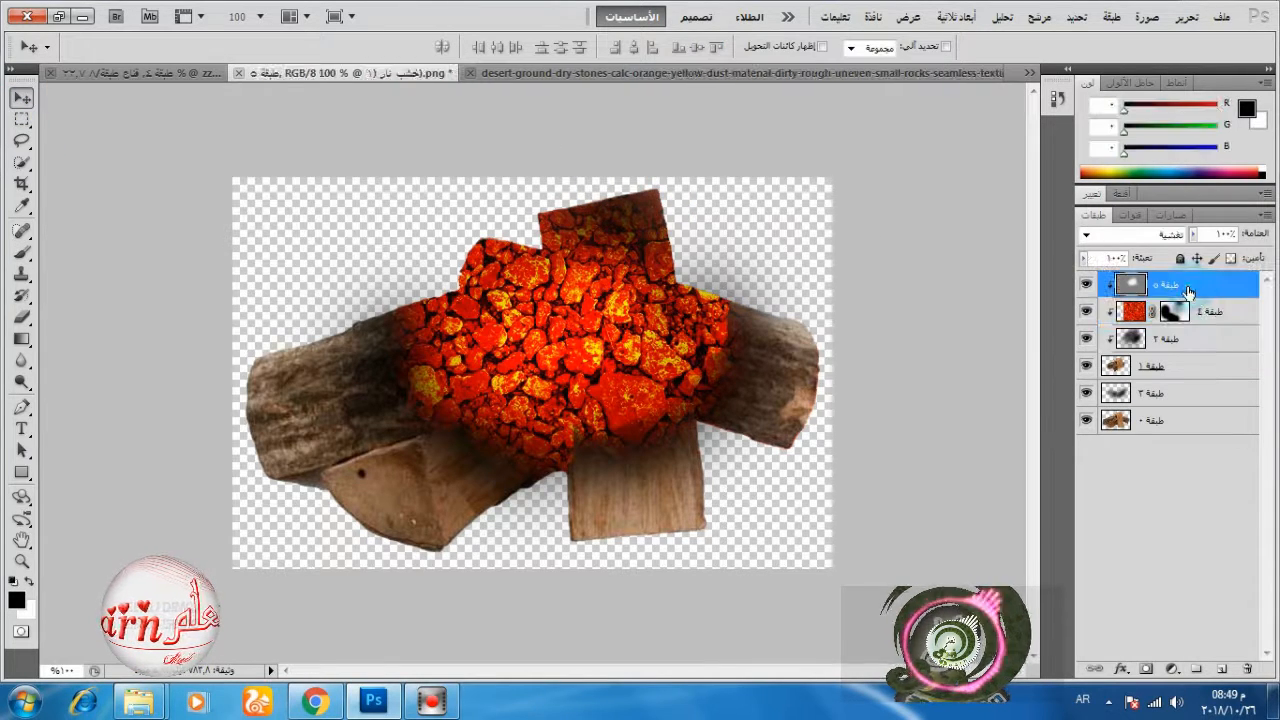
pyautogui.hotkey('ctrl', 'alt', 'shift', 'e')
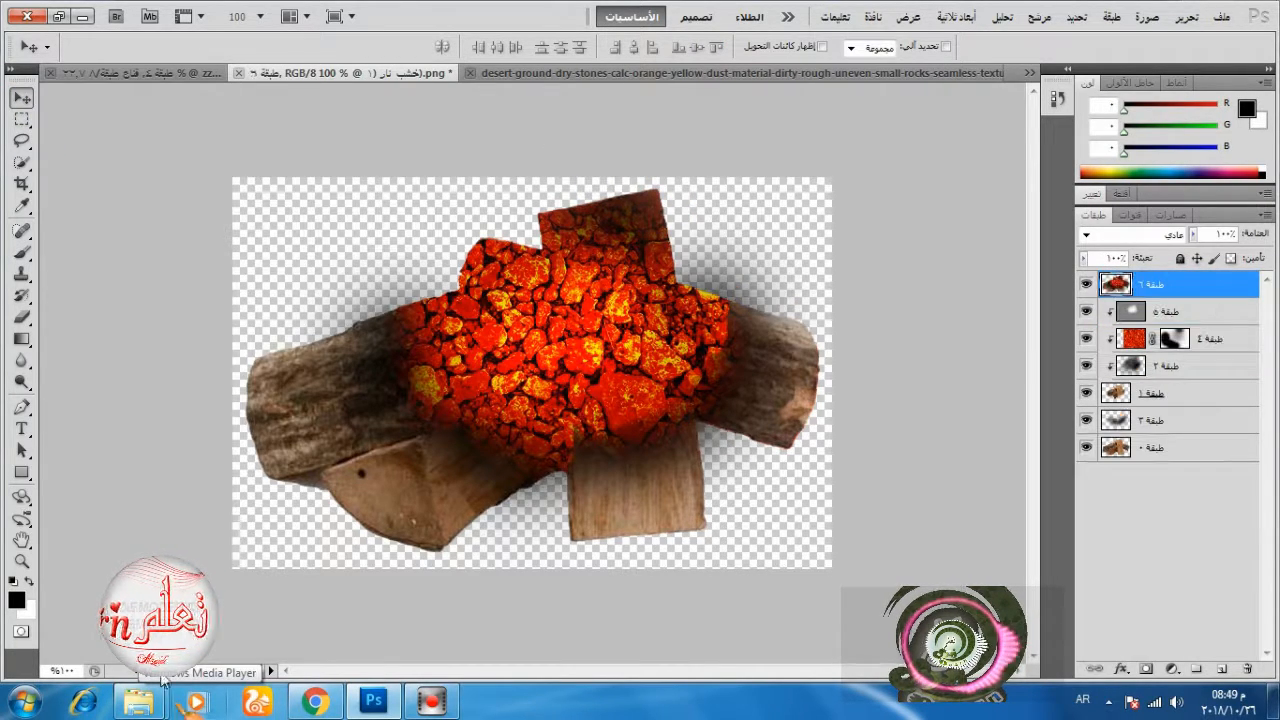
pyautogui.moveTo(697, 370); pyautogui.dragTo(561, 385)
# - Scale down the firewood and place it on the rock between the woman and the wolf
pyautogui.scroll(9, 561, 385)
pyautogui.click(1187, 17)
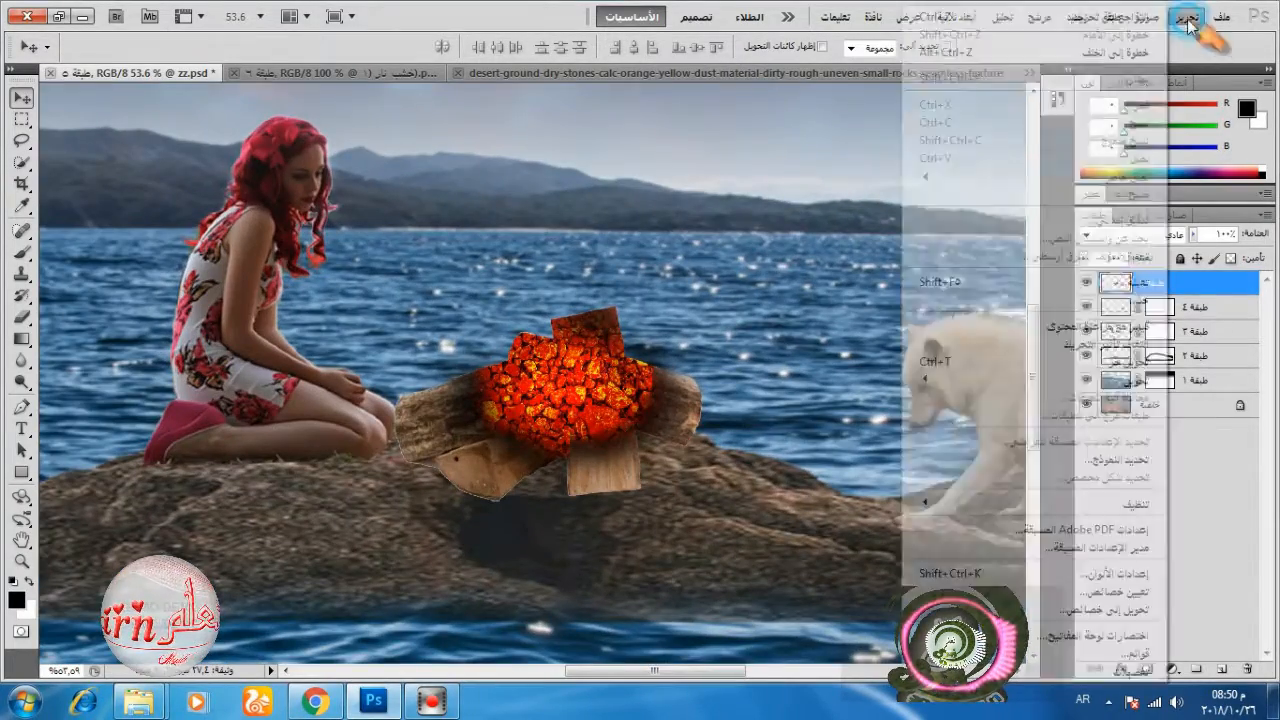
pyautogui.click(1130, 357)
pyautogui.moveTo(396, 306); pyautogui.dragTo(519, 379)
pyautogui.moveTo(624, 430)
pyautogui.mouseDown()
pyautogui.moveTo(607, 423)
pyautogui.moveTo(621, 422)
pyautogui.mouseUp()
pyautogui.click(76, 47)
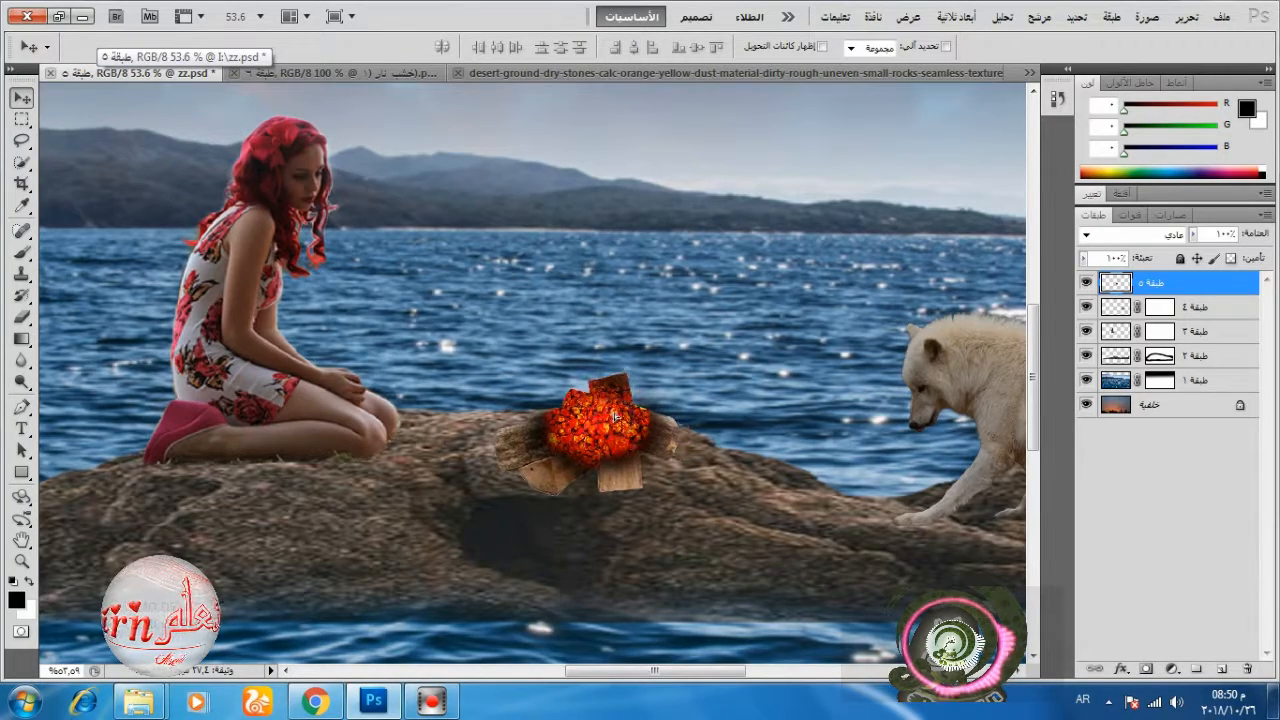
# - Add a Levels adjustment clipped to the rock layer and raise its black input level to 29
pyautogui.click(1130, 355)
pyautogui.click(1172, 669)
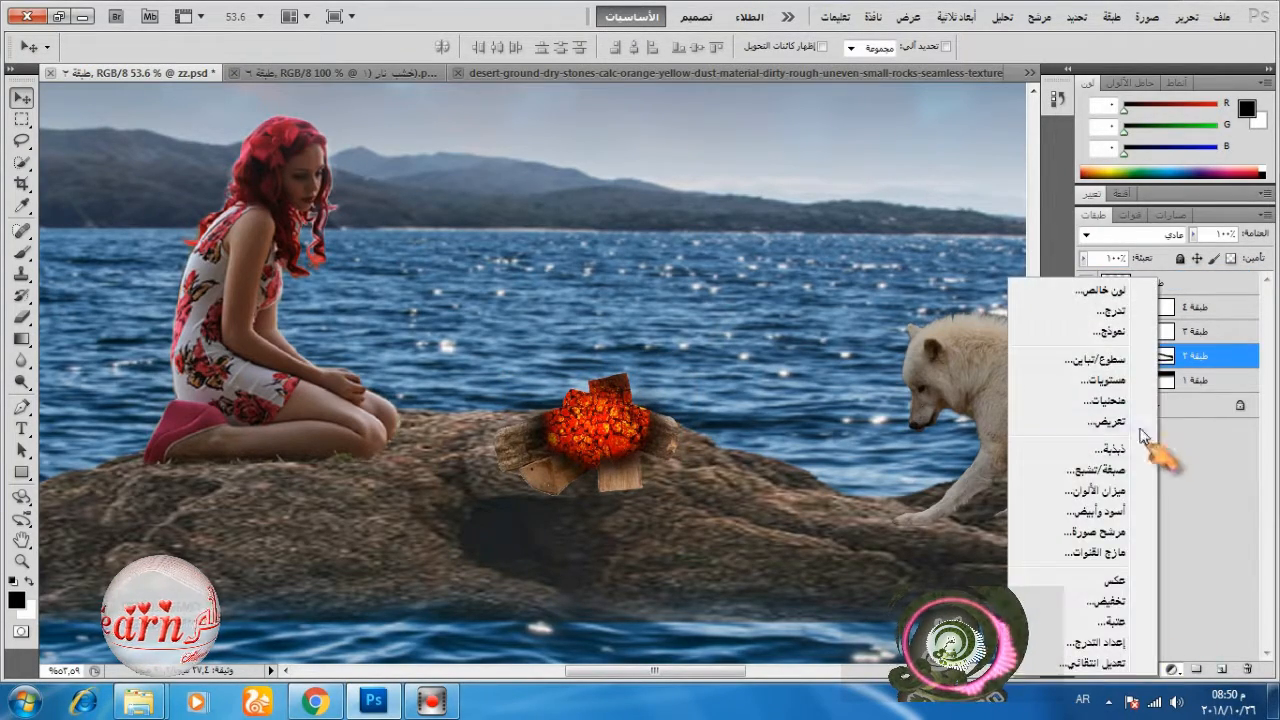
pyautogui.click(1148, 380)
pyautogui.moveTo(1090, 348); pyautogui.dragTo(1107, 350)
pyautogui.hotkey('ctrl', '0')
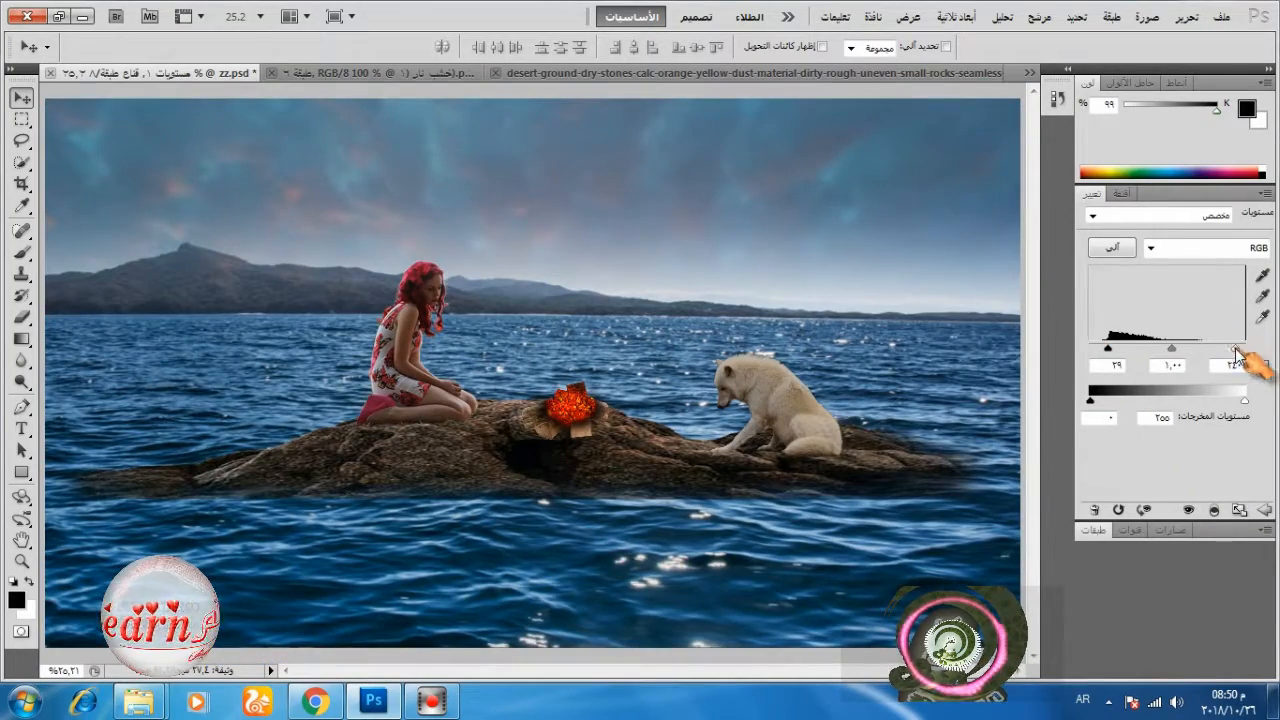
pyautogui.click(1098, 535)
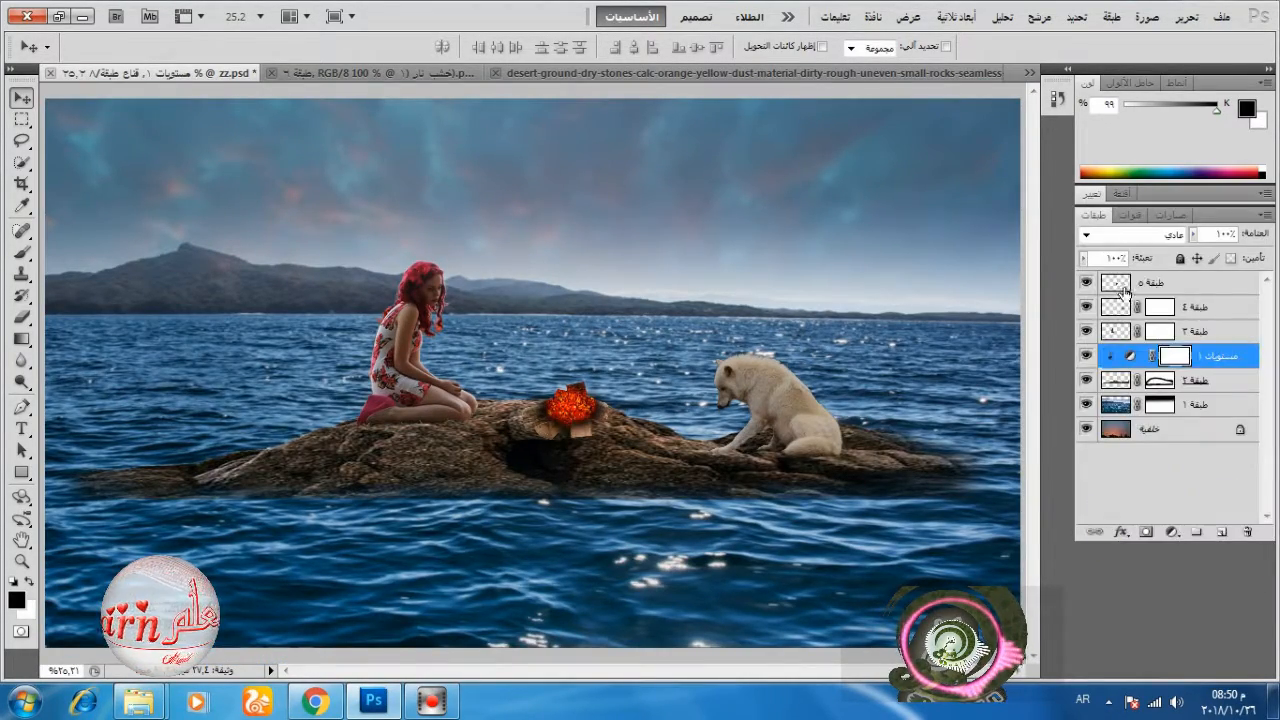
# - Make the firewood layer active and open the dry-tree image شجرة يابسة.png from the images folder
pyautogui.click(1119, 285)
pyautogui.scroll(5, 577, 415)
pyautogui.scroll(-3, 577, 415)
pyautogui.scroll(-1, 578, 418)
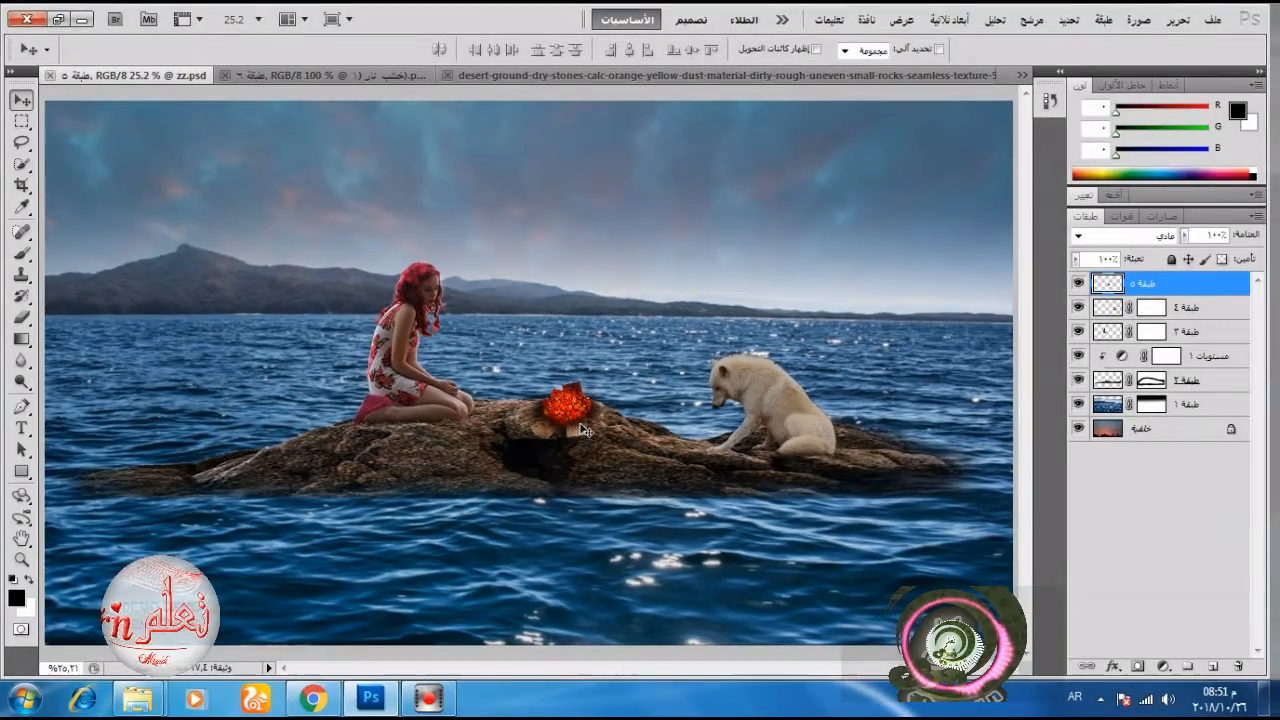
pyautogui.click(140, 700)
pyautogui.click(128, 610)
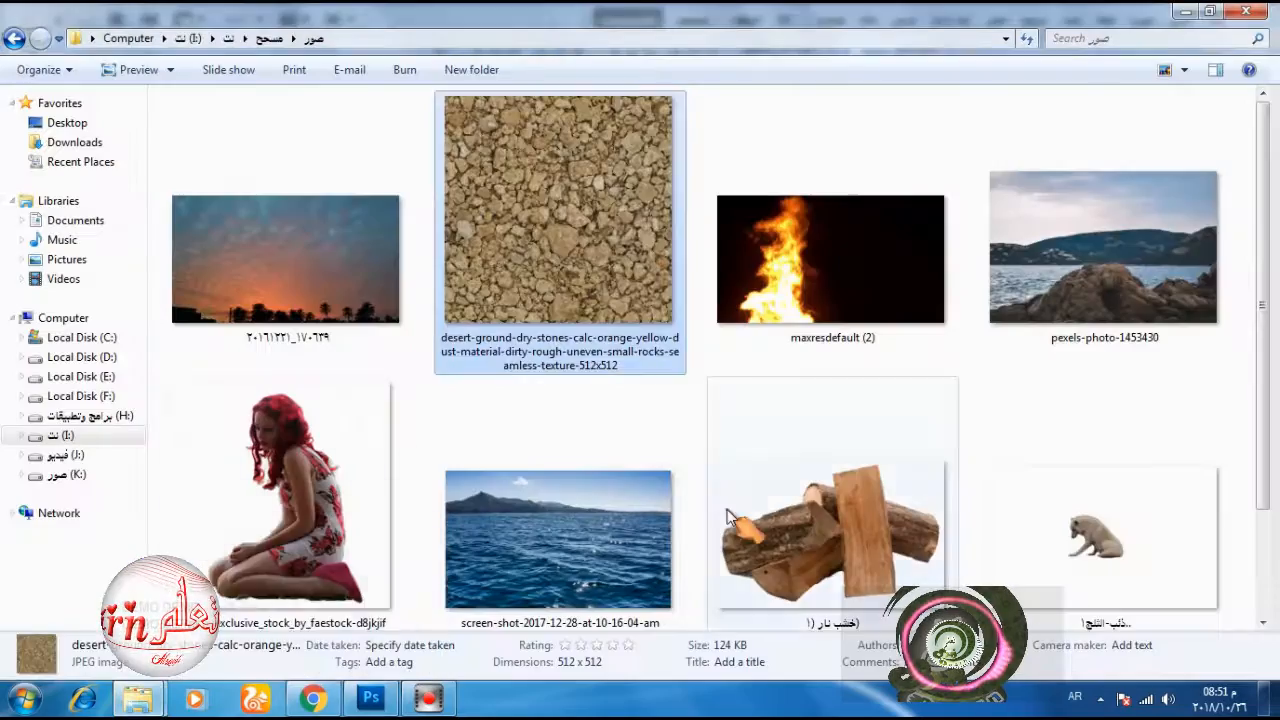
pyautogui.scroll(-3, 728, 516)
pyautogui.rightClick(320, 518)
pyautogui.moveTo(393, 208)
pyautogui.click(657, 207)
# - Close the red stone texture and firewood documents without saving them
pyautogui.click(563, 77)
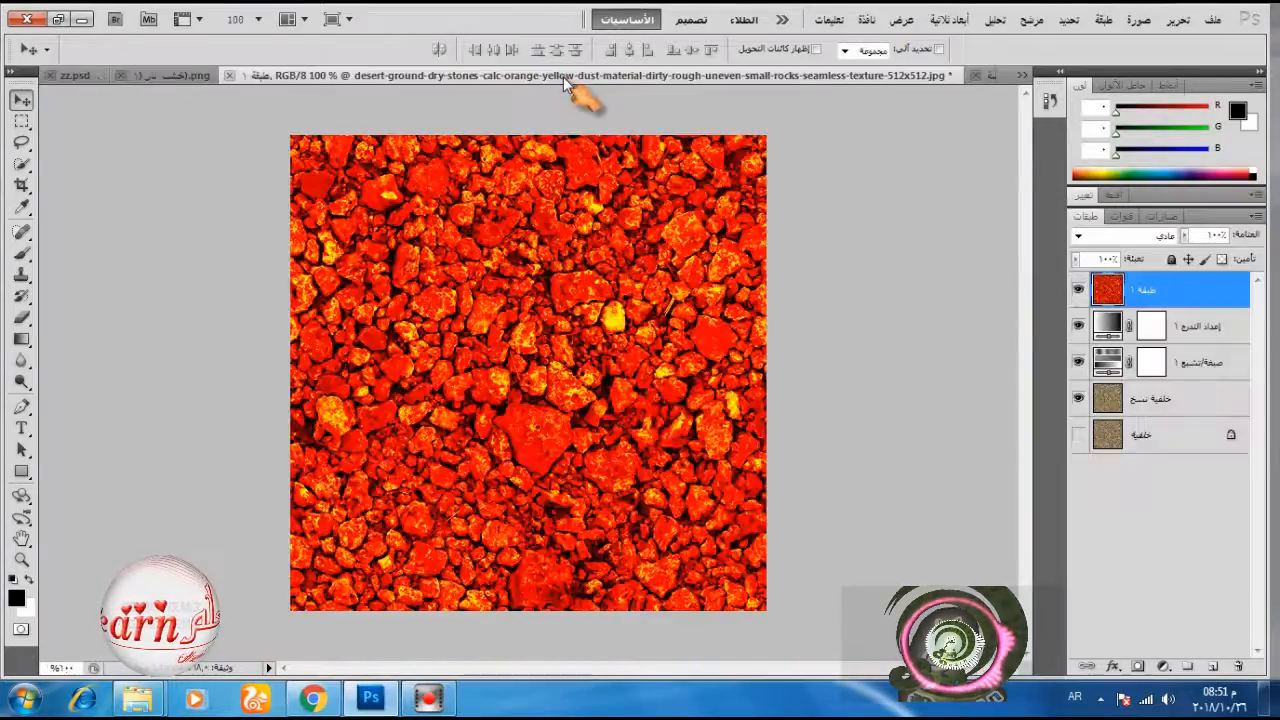
pyautogui.click(231, 76)
pyautogui.click(681, 268)
pyautogui.click(322, 76)
pyautogui.click(225, 76)
pyautogui.click(681, 268)
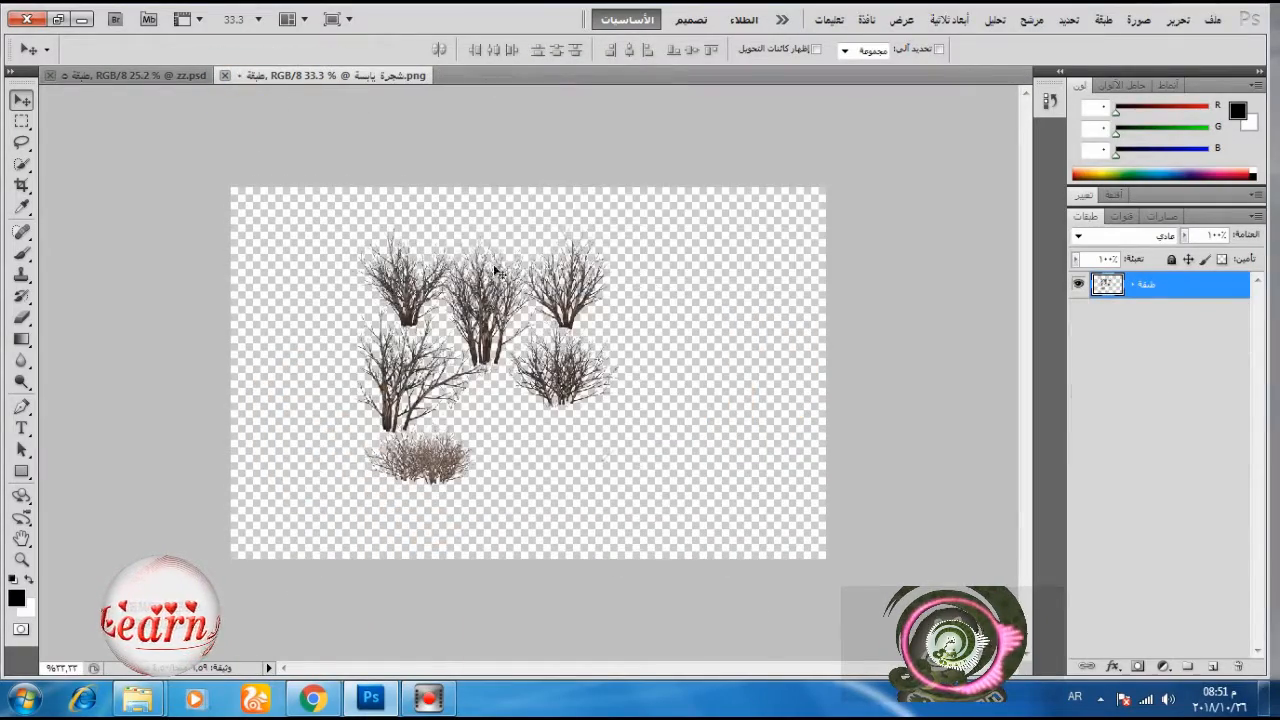
# - Select the lowest small bush in شجرة يابسة.png with a rectangular marquee and bring it into zz.psd over the firewood
pyautogui.scroll(3, 350, 514)
pyautogui.click(21, 120)
pyautogui.moveTo(240, 444); pyautogui.dragTo(530, 577)
pyautogui.click(20, 100)
pyautogui.moveTo(325, 480); pyautogui.dragTo(562, 416)
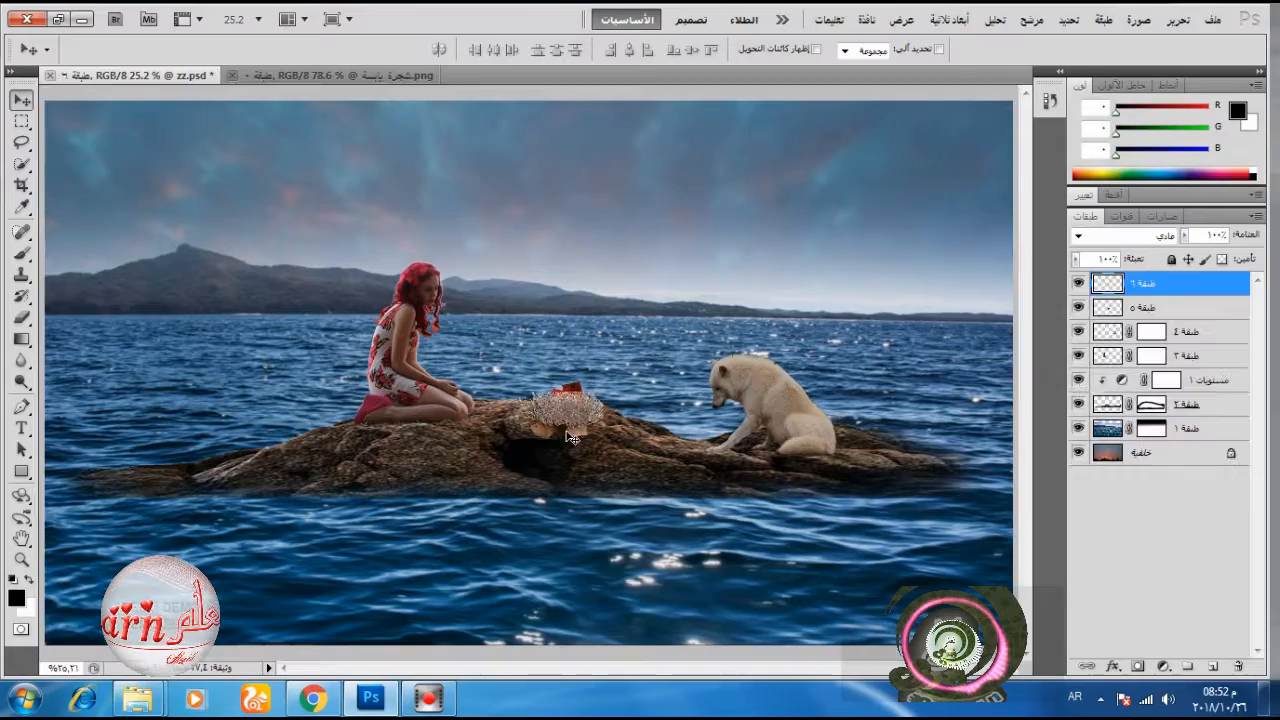
# - Free-transform the bush to about 67% width and 109% height so it fits over the embers
pyautogui.scroll(2, 583, 455)
pyautogui.scroll(1, 583, 455)
pyautogui.click(1179, 19)
pyautogui.click(1130, 360)
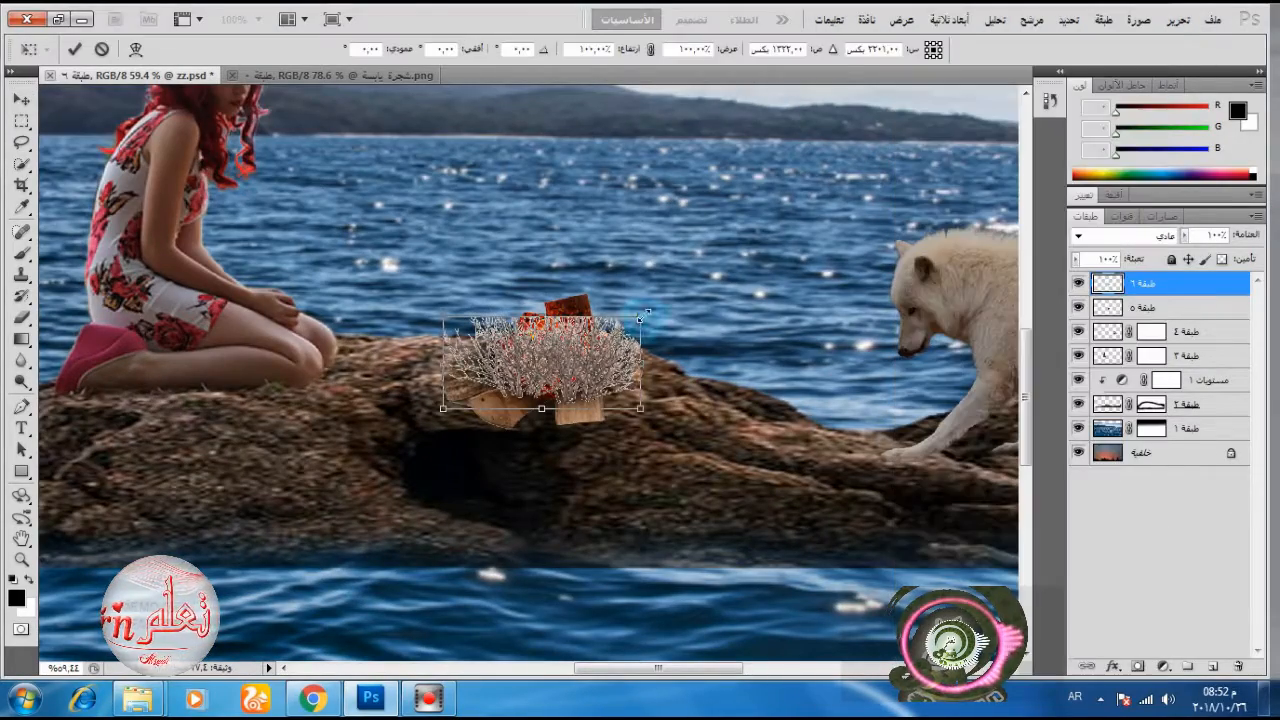
pyautogui.moveTo(481, 358); pyautogui.dragTo(505, 358)
pyautogui.moveTo(594, 354); pyautogui.dragTo(570, 365)
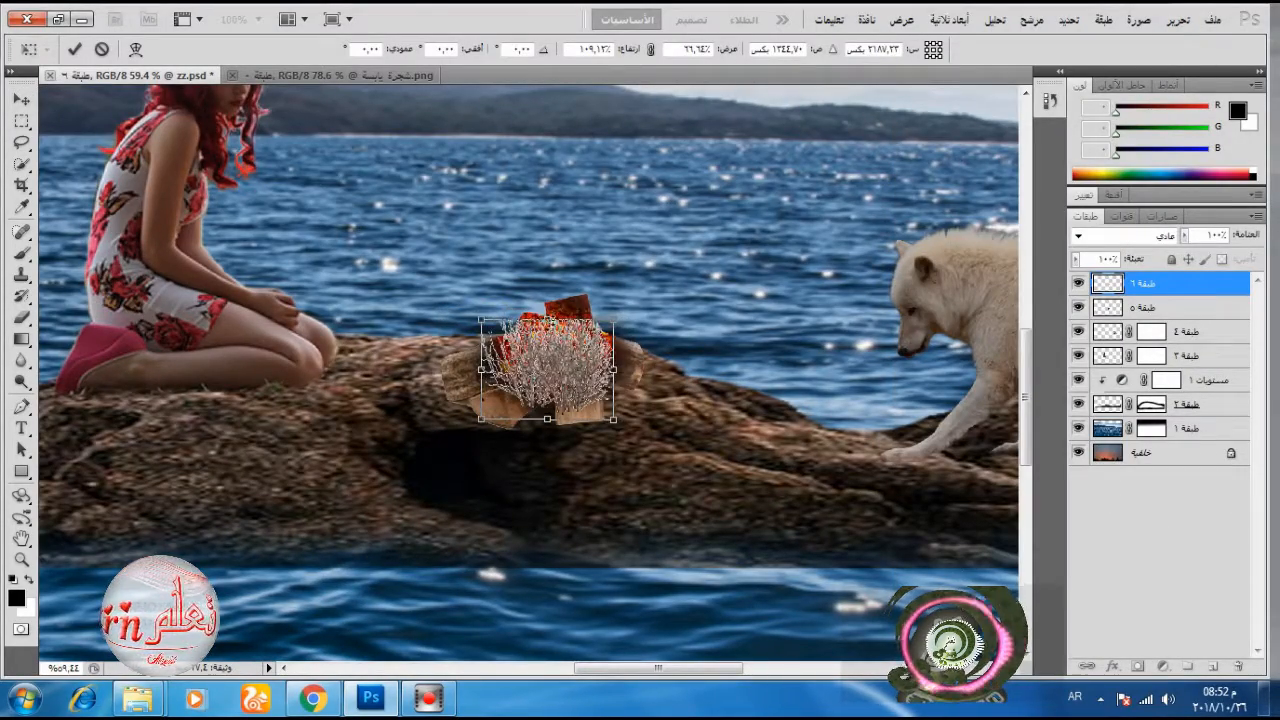
pyautogui.click(74, 48)
# - Add a mask to the bush layer and fade its centre over the embers with a 164 px black brush at 25% opacity
pyautogui.click(1137, 667)
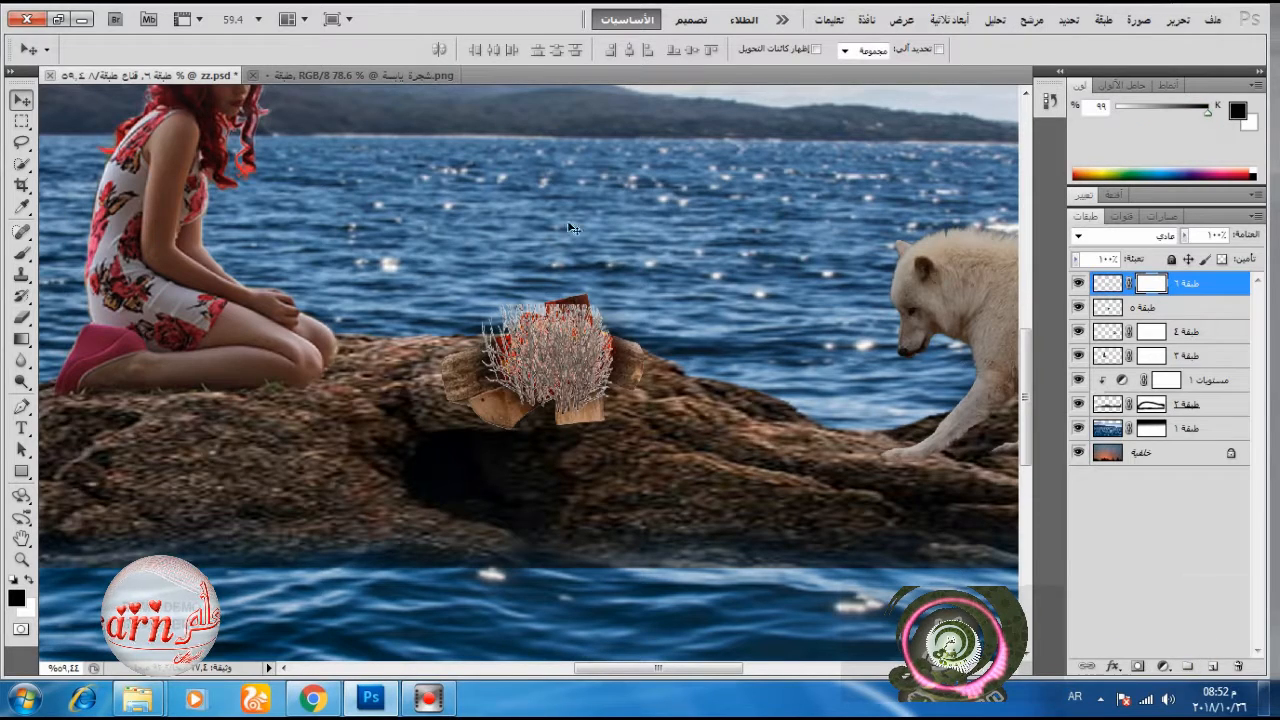
pyautogui.click(21, 252)
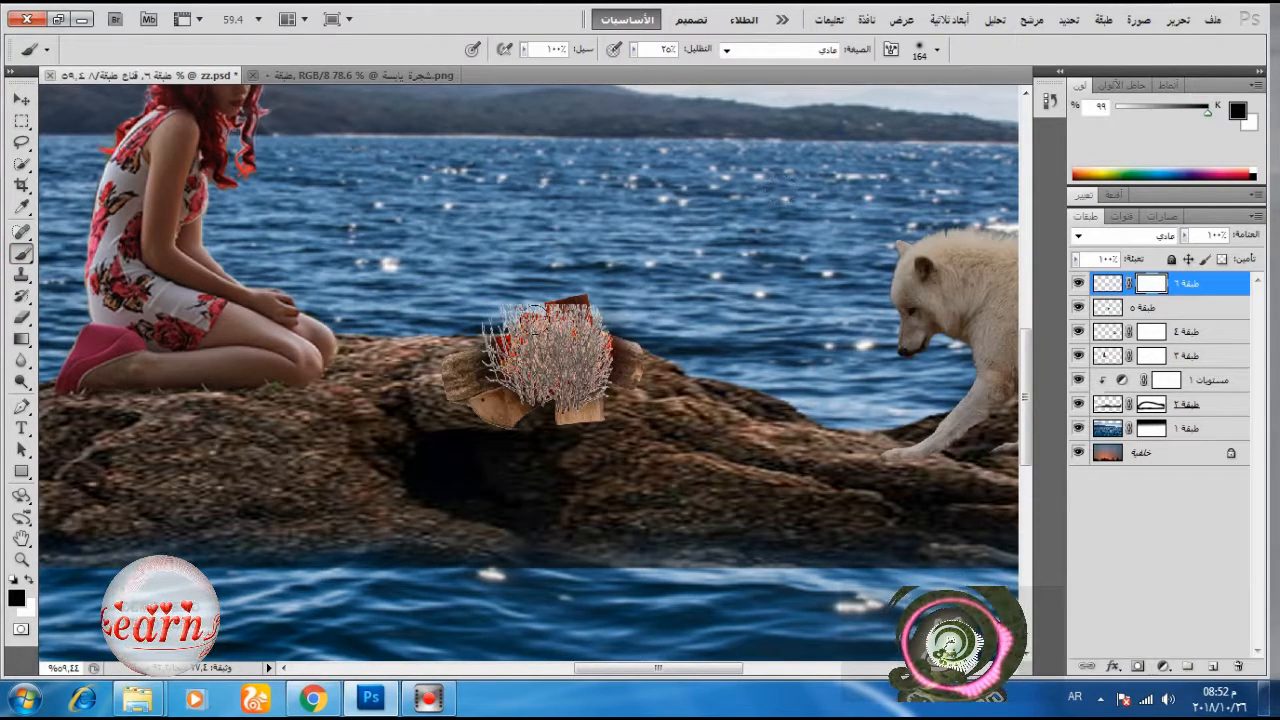
pyautogui.moveTo(533, 316); pyautogui.dragTo(575, 360)
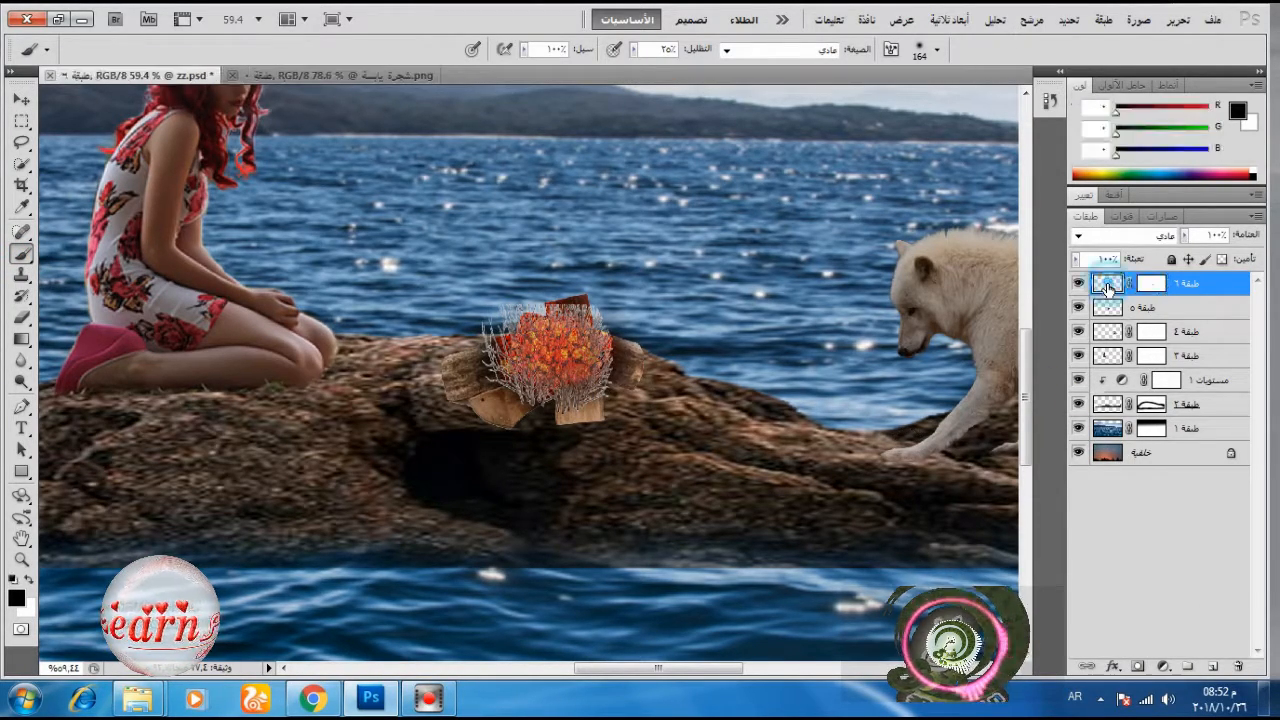
# - Add a Curves adjustment that lowers the white point output to 158 and clip it to the bush layer
pyautogui.click(1163, 667)
pyautogui.click(1140, 405)
pyautogui.moveTo(1223, 270); pyautogui.dragTo(1225, 326)
pyautogui.click(1199, 510)
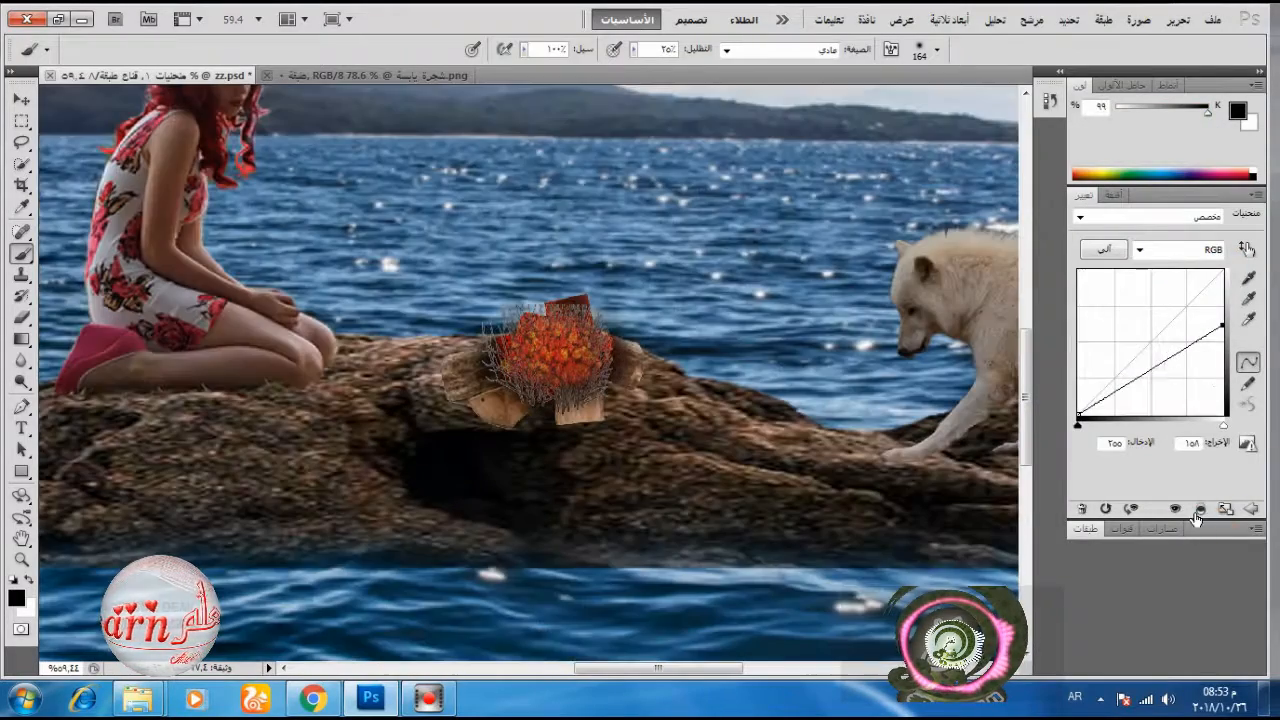
pyautogui.click(1086, 529)
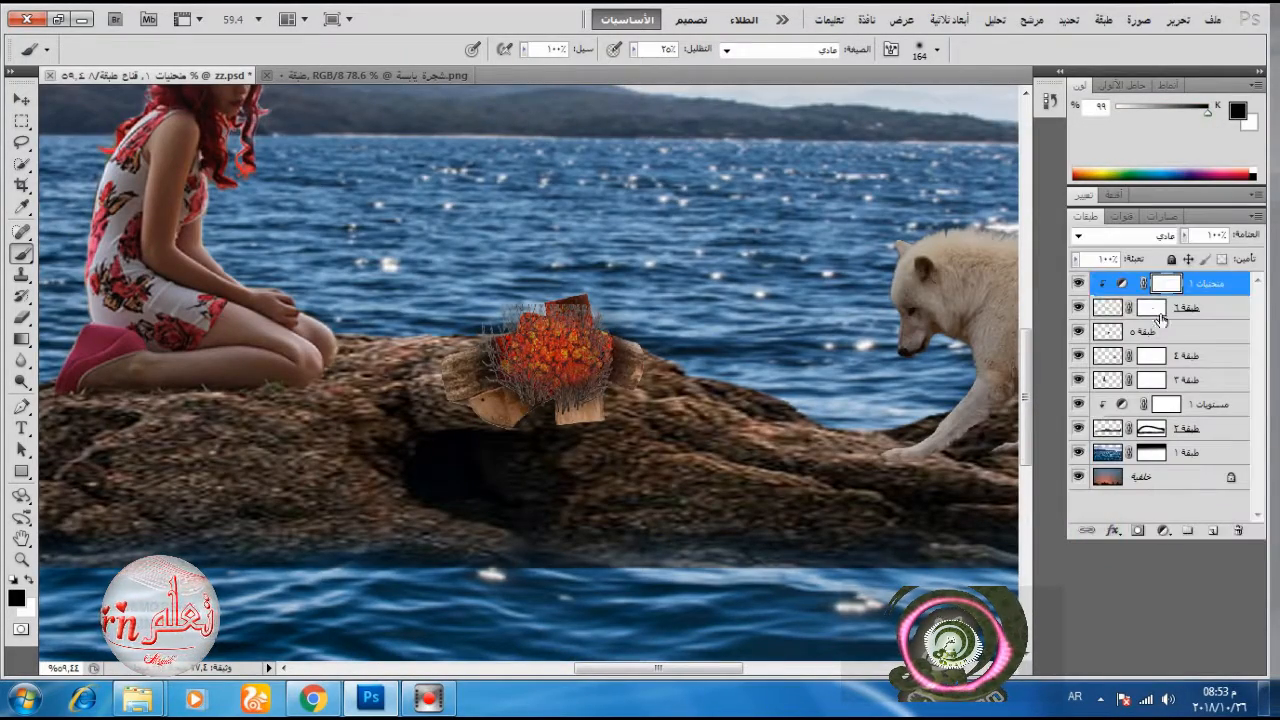
# - Touch up the bush layer's mask and its Curves mask, painting white at 25% opacity to restore darkened twigs over the embers
pyautogui.click(1157, 311)
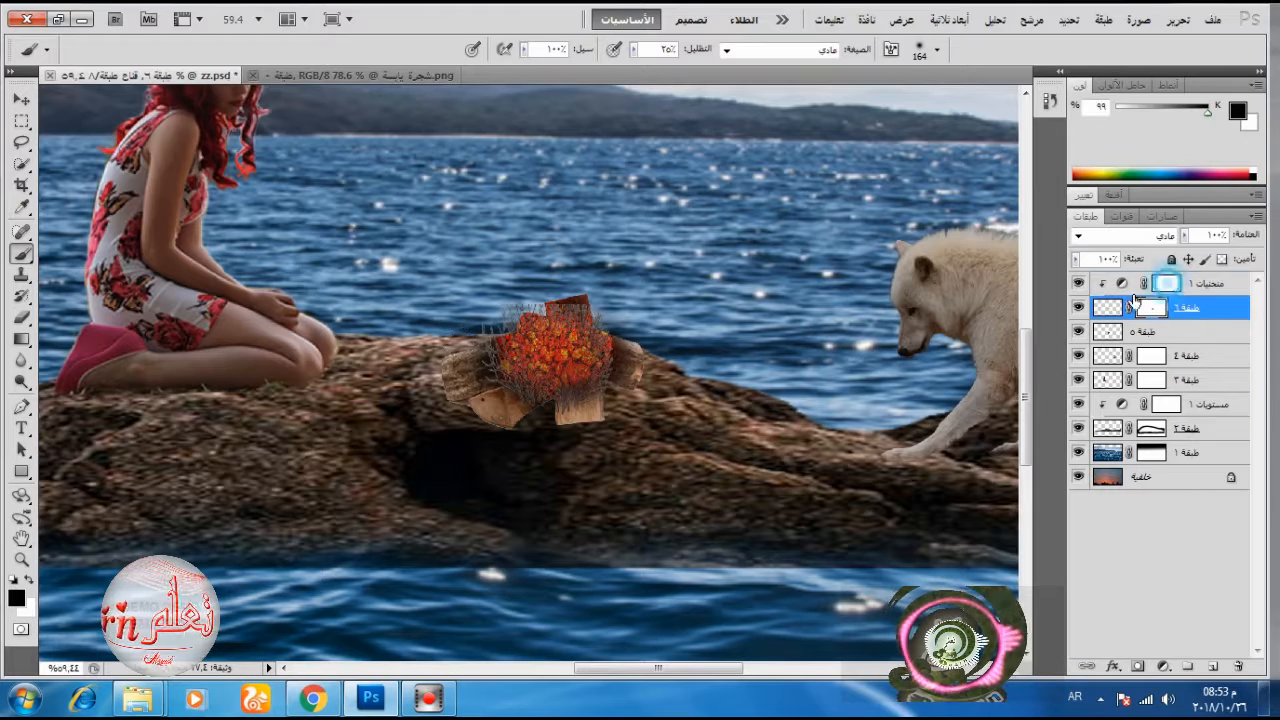
pyautogui.click(1140, 289)
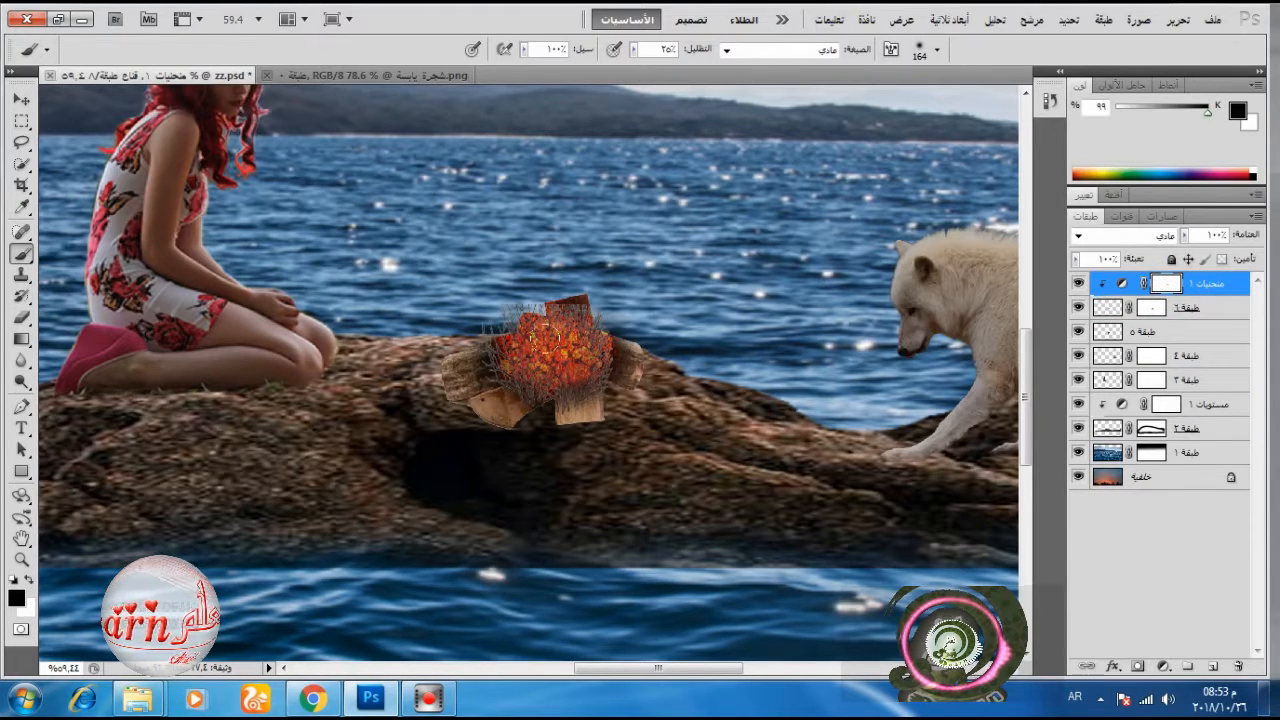
pyautogui.click(1152, 307)
pyautogui.click(30, 581)
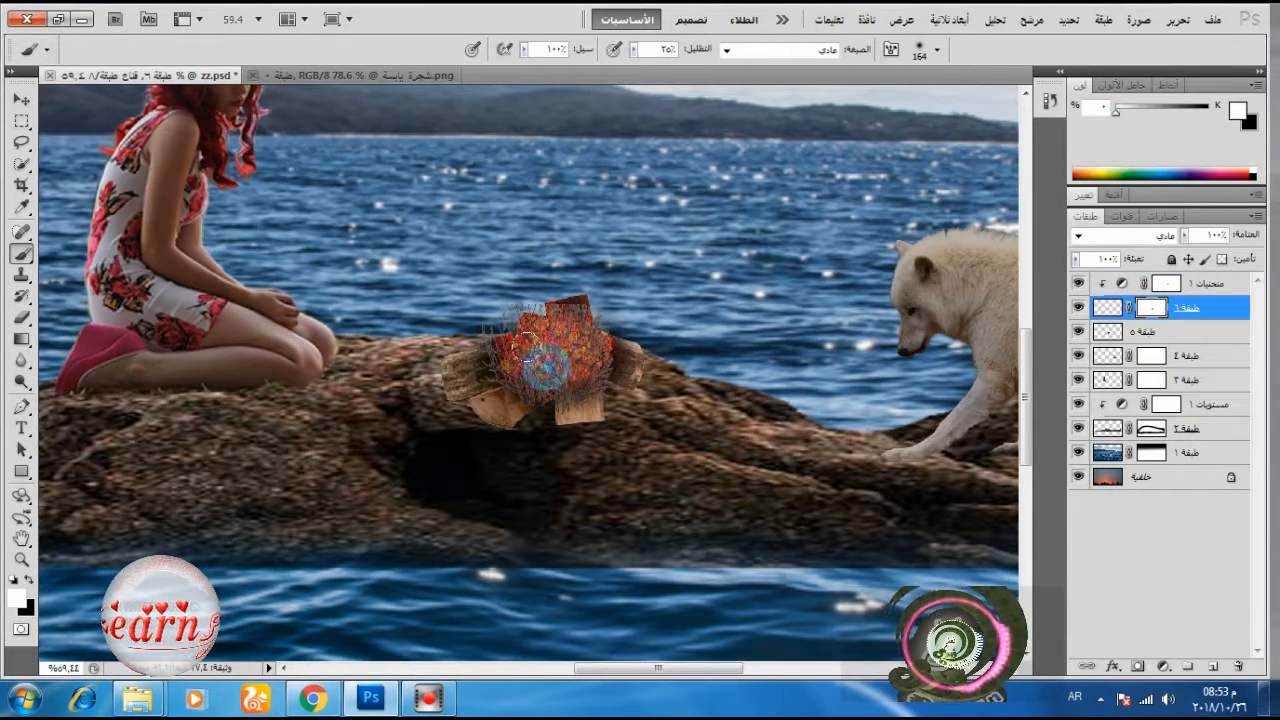
pyautogui.click(1164, 287)
pyautogui.click(30, 581)
pyautogui.click(30, 581)
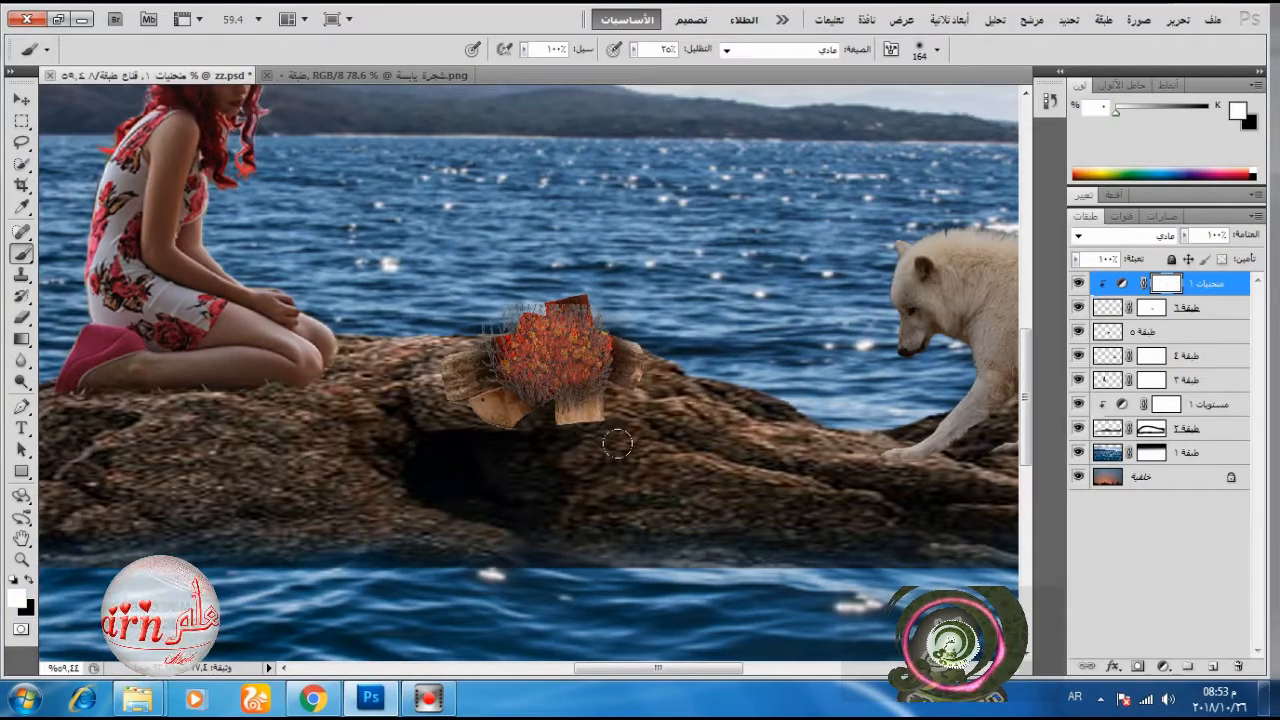
# - Select the upper middle tree in شجرة يابسة.png with a marquee and bring it into zz.psd over the firewood
pyautogui.click(430, 76)
pyautogui.press('m')
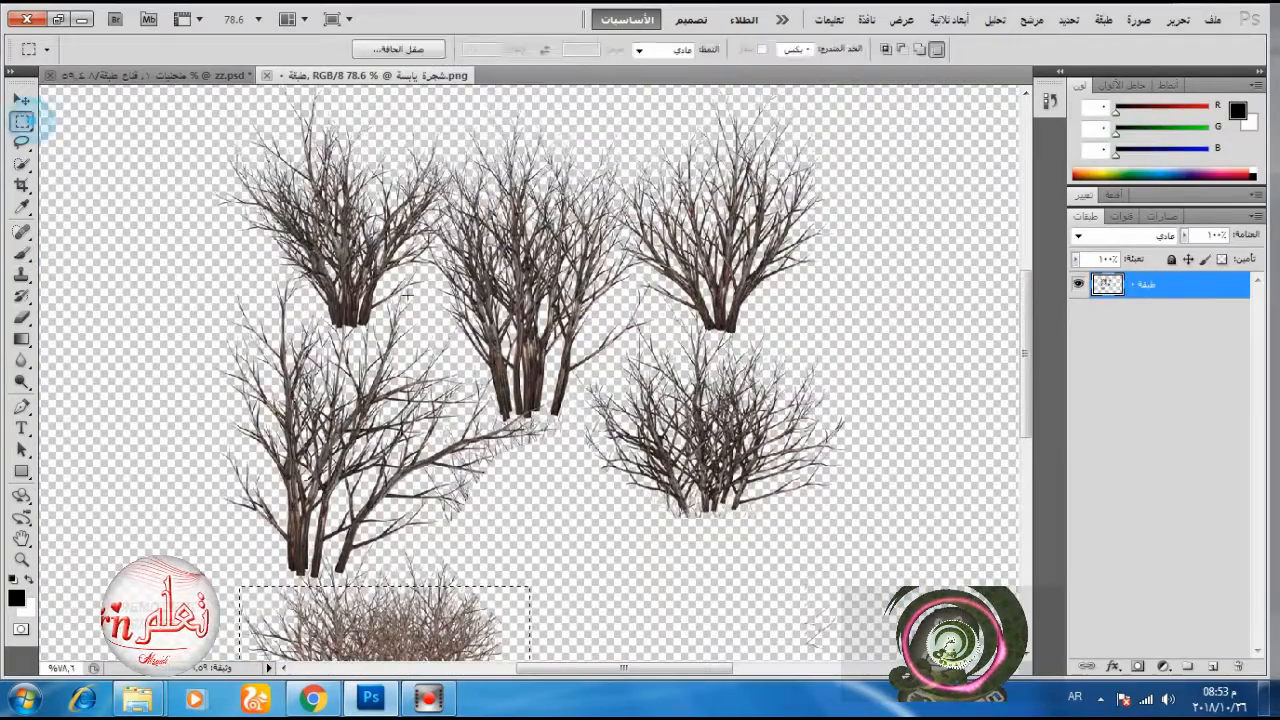
pyautogui.moveTo(446, 144); pyautogui.dragTo(626, 430)
pyautogui.click(22, 100)
pyautogui.moveTo(505, 245); pyautogui.dragTo(560, 320)
# - Rotate the tree by about 55° with Free Transform and place its trunks over the embers
pyautogui.click(1178, 20)
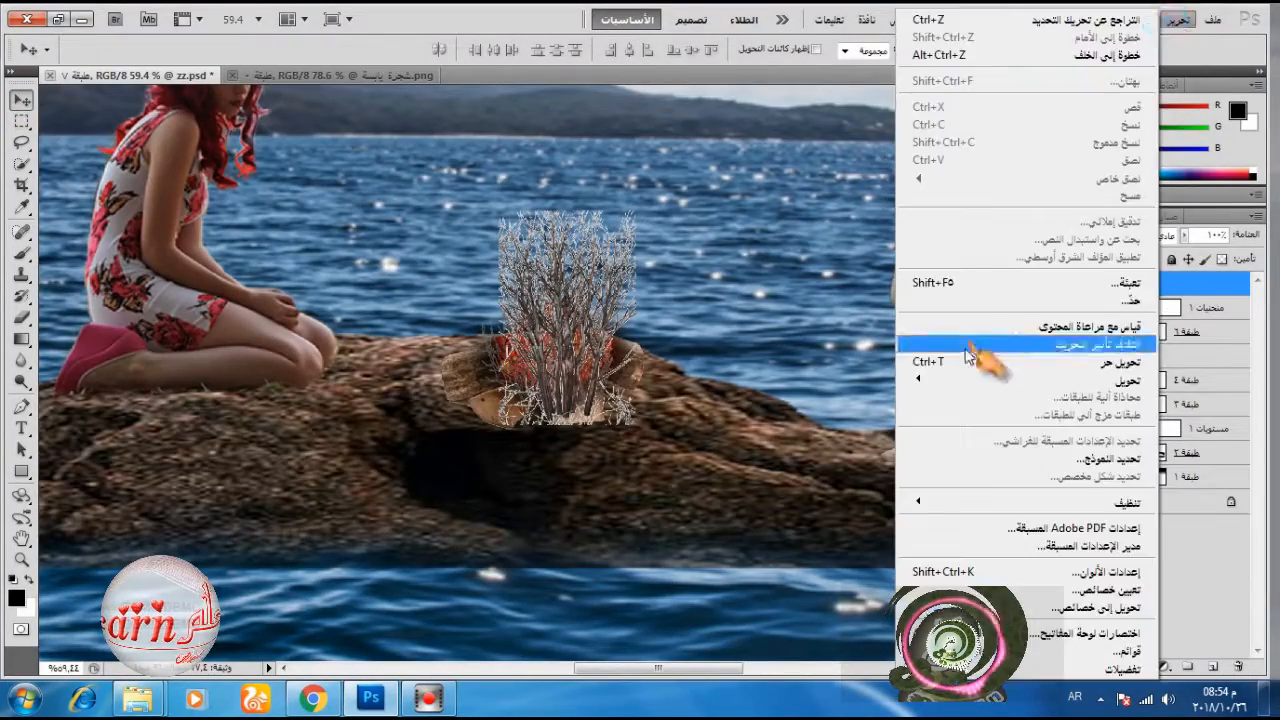
pyautogui.click(972, 363)
pyautogui.moveTo(652, 430); pyautogui.dragTo(530, 434)
pyautogui.moveTo(548, 323); pyautogui.dragTo(580, 330)
pyautogui.press('Return')
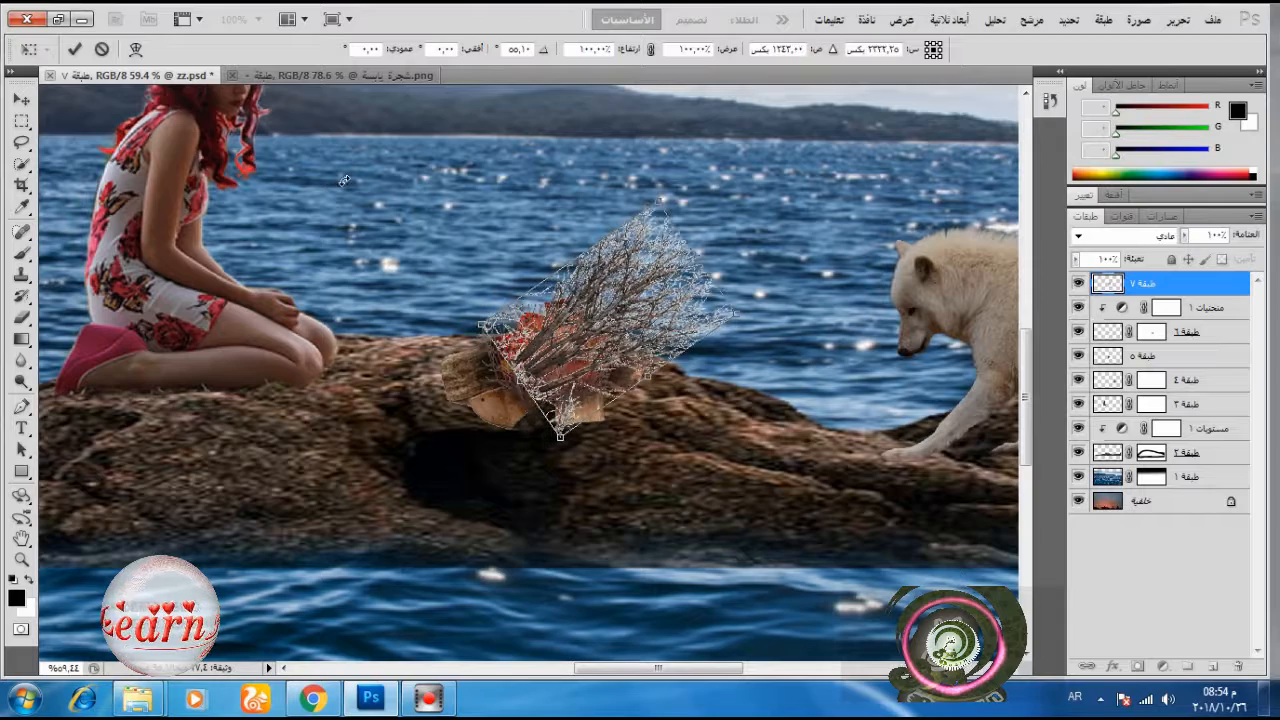
pyautogui.moveTo(1185, 283)
pyautogui.mouseDown()
pyautogui.moveTo(1197, 345)
pyautogui.moveTo(1194, 282)
pyautogui.mouseUp()
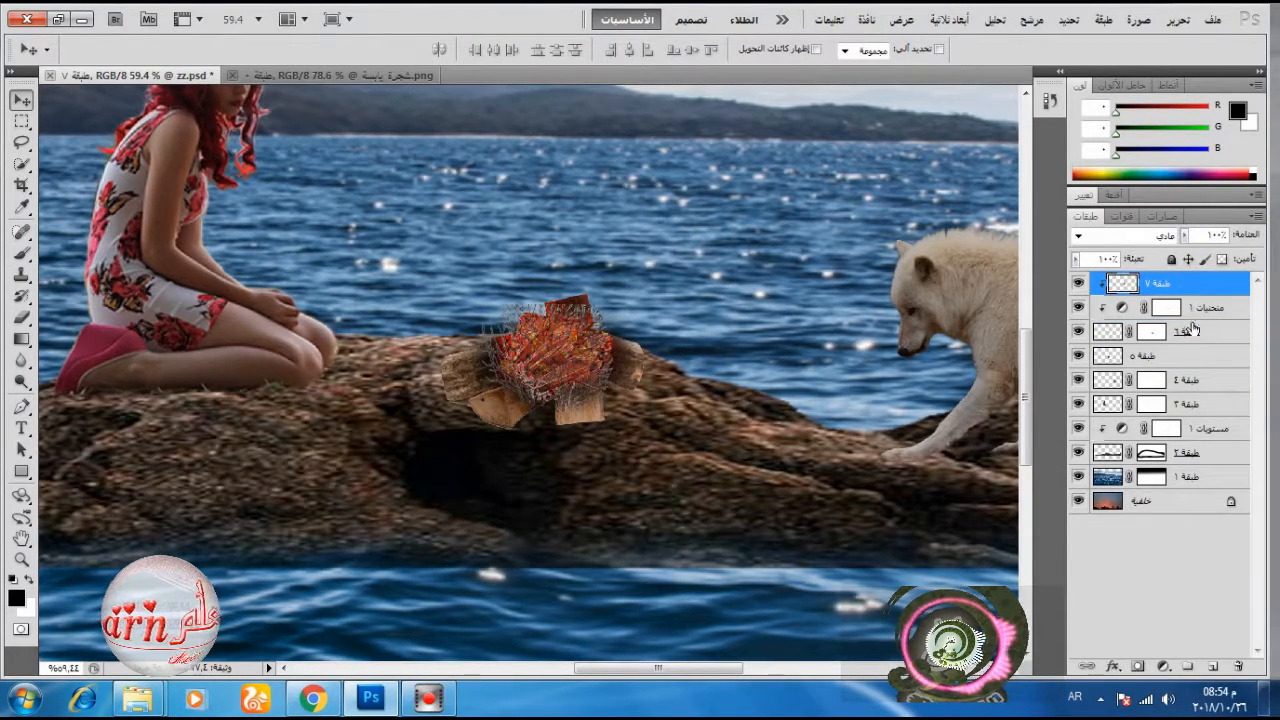
pyautogui.click(1050, 101)
pyautogui.click(916, 152)
pyautogui.click(925, 115)
pyautogui.click(1049, 100)
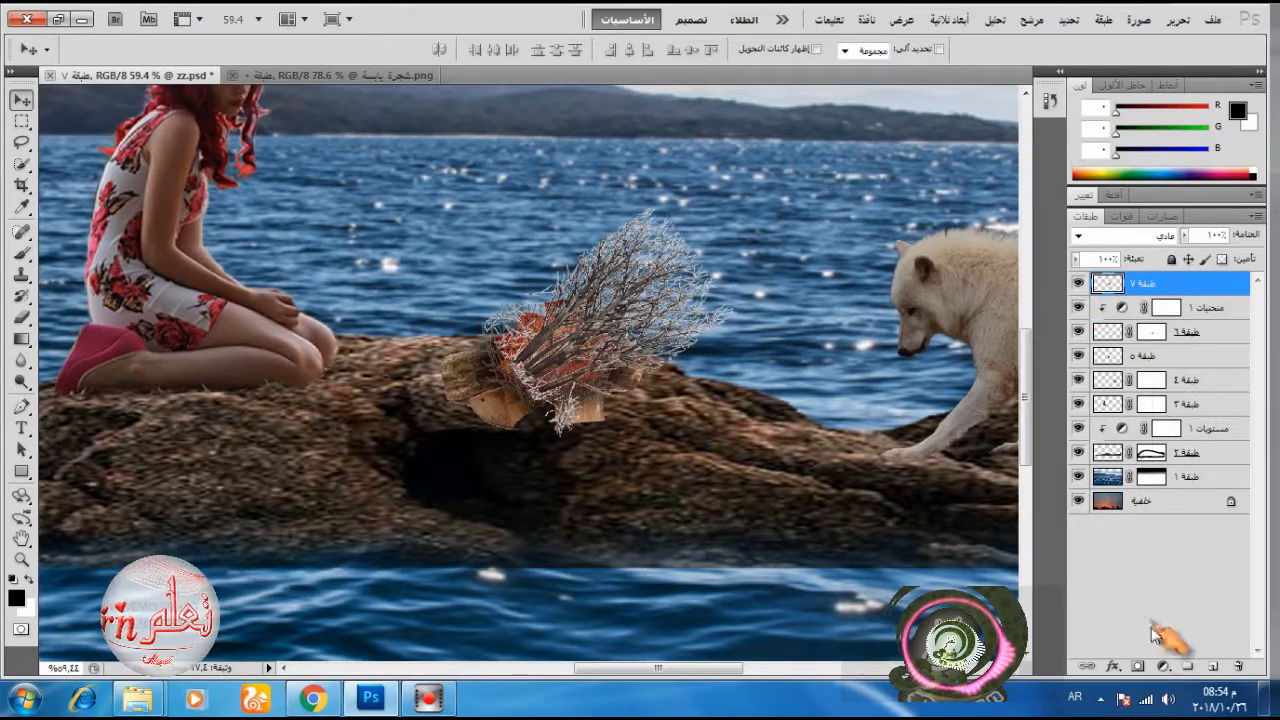
# - Darken the tree with a Curves adjustment clipped to its layer, lowering the white point output to 141
pyautogui.click(1163, 665)
pyautogui.click(1131, 414)
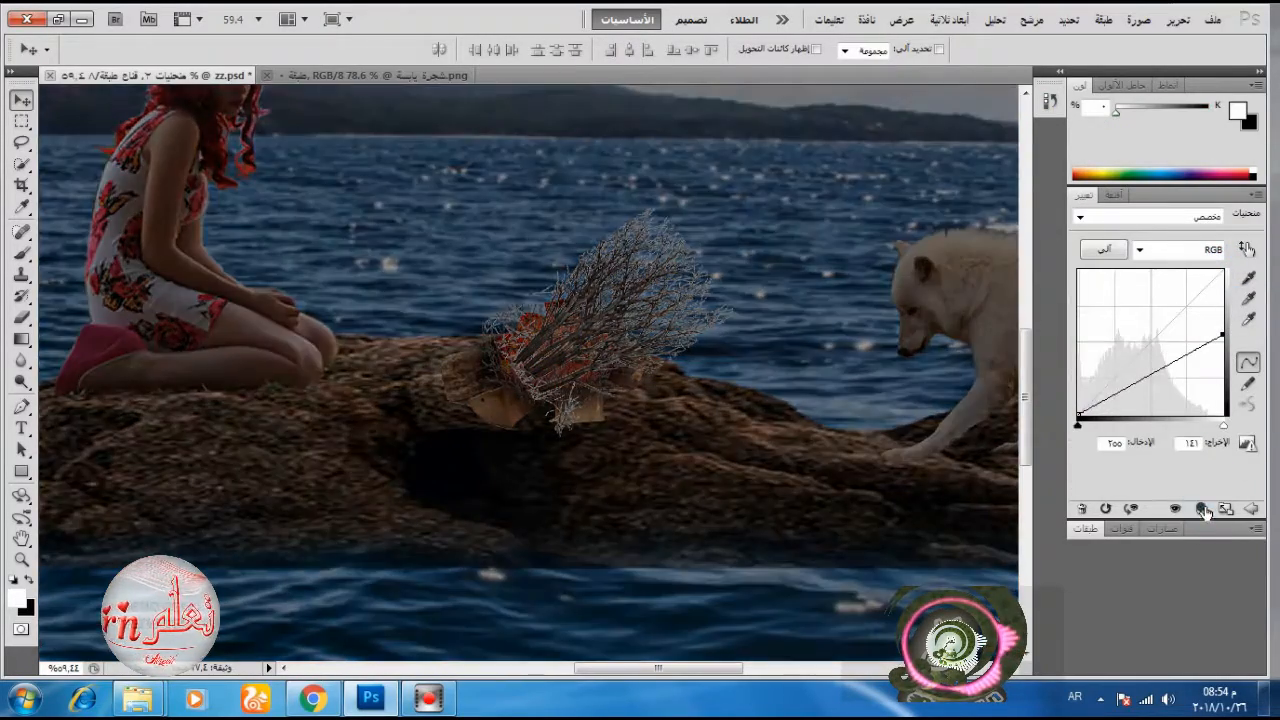
pyautogui.click(1203, 510)
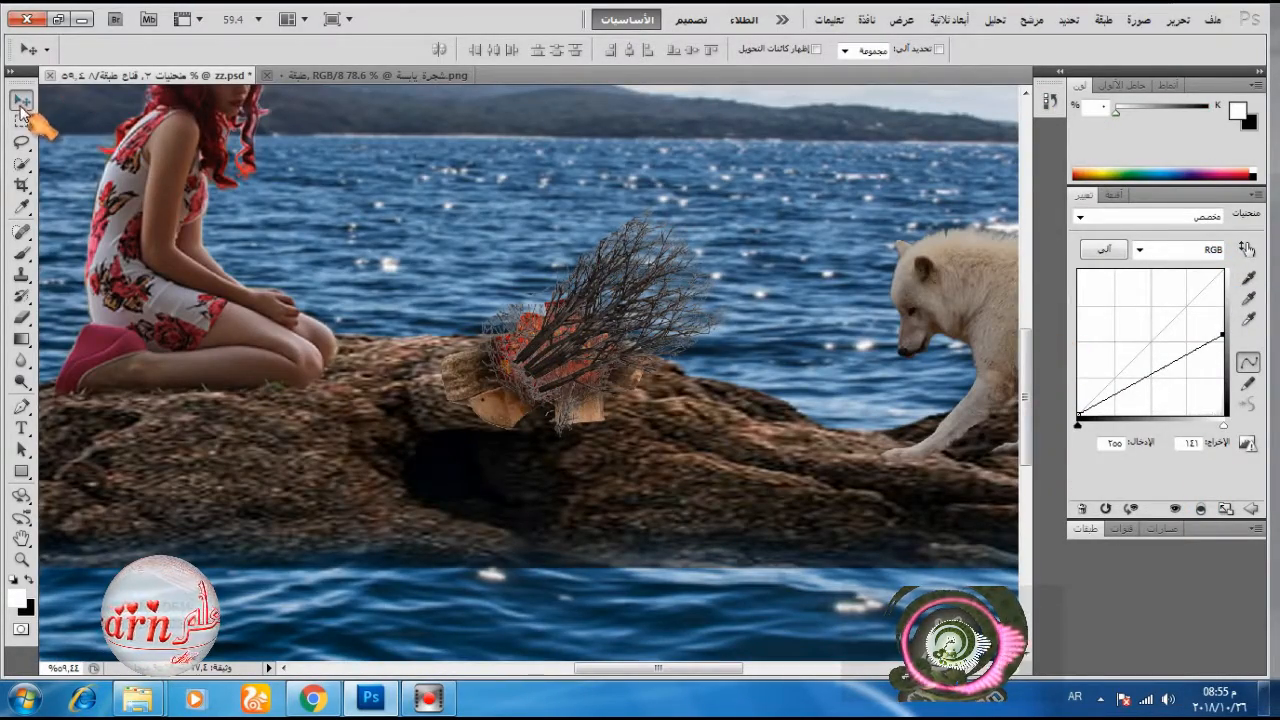
pyautogui.click(1084, 529)
# - Mask the tree layer with a black brush, fading the trunks over the embers at 25% opacity and removing the outer branches at 100%
pyautogui.click(1185, 307)
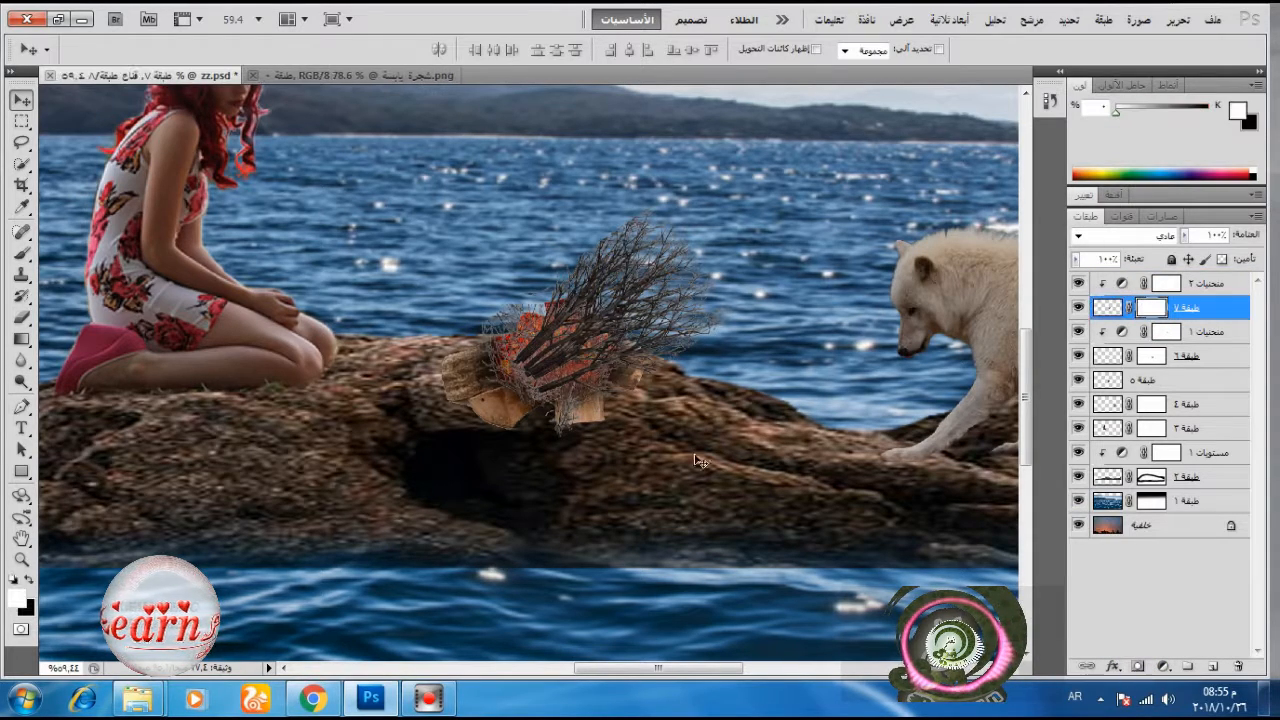
pyautogui.click(21, 253)
pyautogui.click(28, 580)
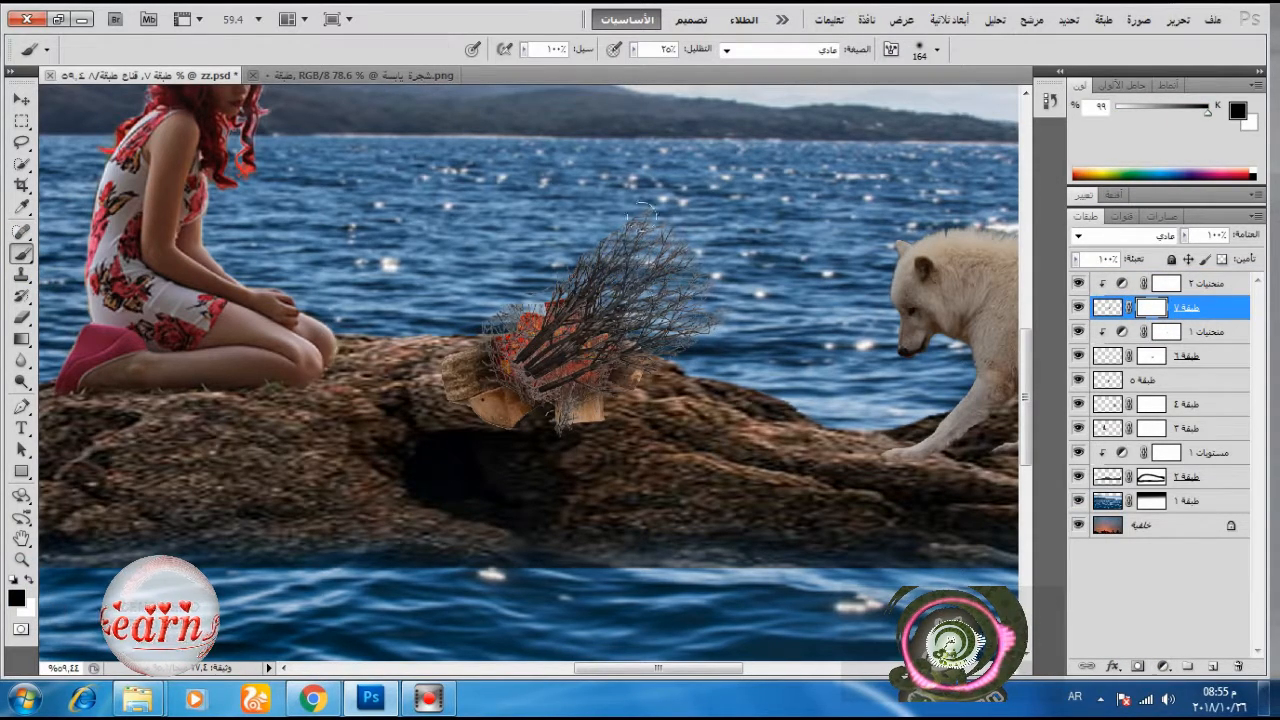
pyautogui.moveTo(540, 344)
pyautogui.mouseDown()
pyautogui.moveTo(548, 380)
pyautogui.moveTo(588, 325)
pyautogui.mouseUp()
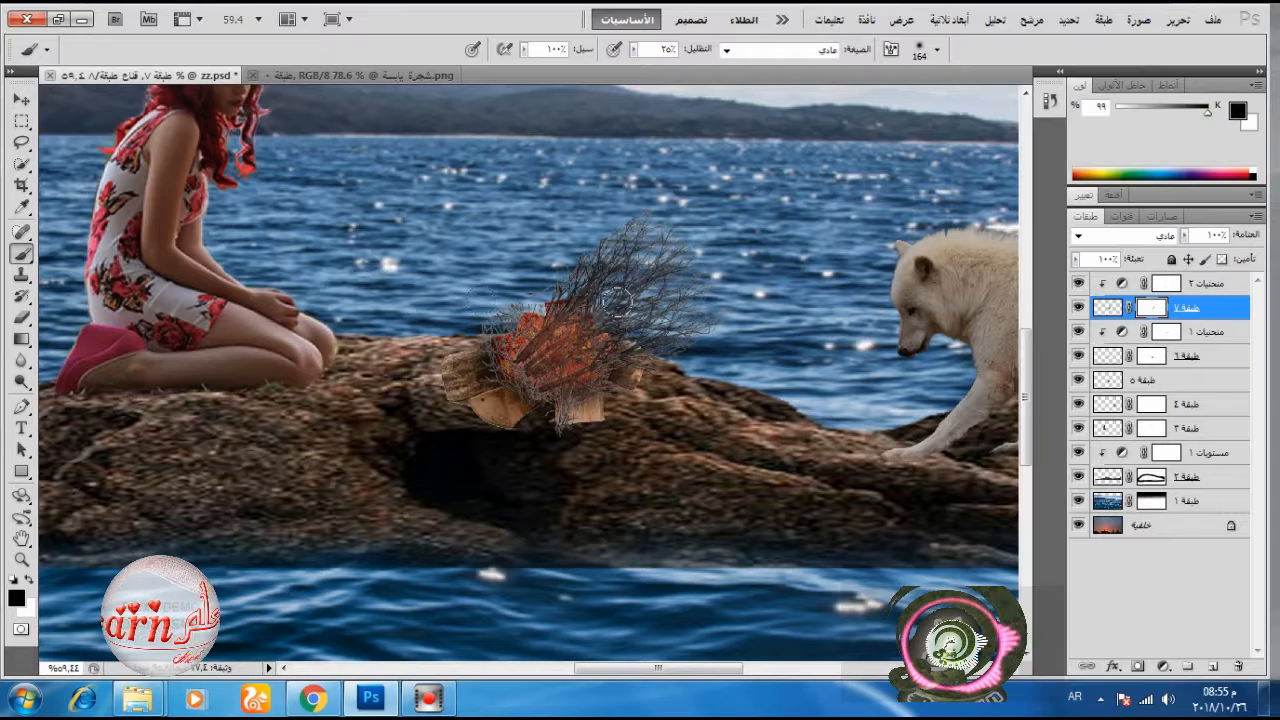
pyautogui.moveTo(633, 52); pyautogui.dragTo(727, 86)
pyautogui.moveTo(670, 260)
pyautogui.mouseDown()
pyautogui.moveTo(617, 269)
pyautogui.moveTo(623, 293)
pyautogui.mouseUp()
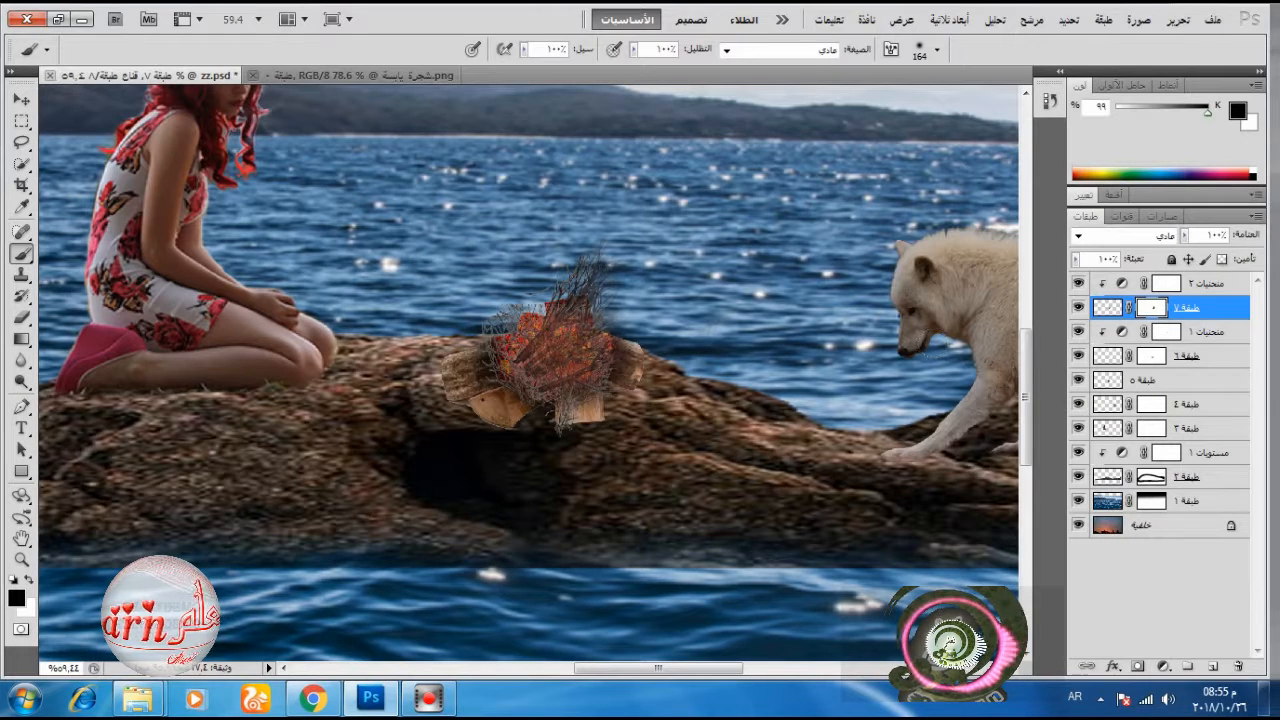
# - Compare the campfire with the upper Curves and tree layers hidden and shown, and set the tree layer's opacity to 84%
pyautogui.moveTo(1190, 238); pyautogui.dragTo(1145, 270)
pyautogui.click(1150, 355)
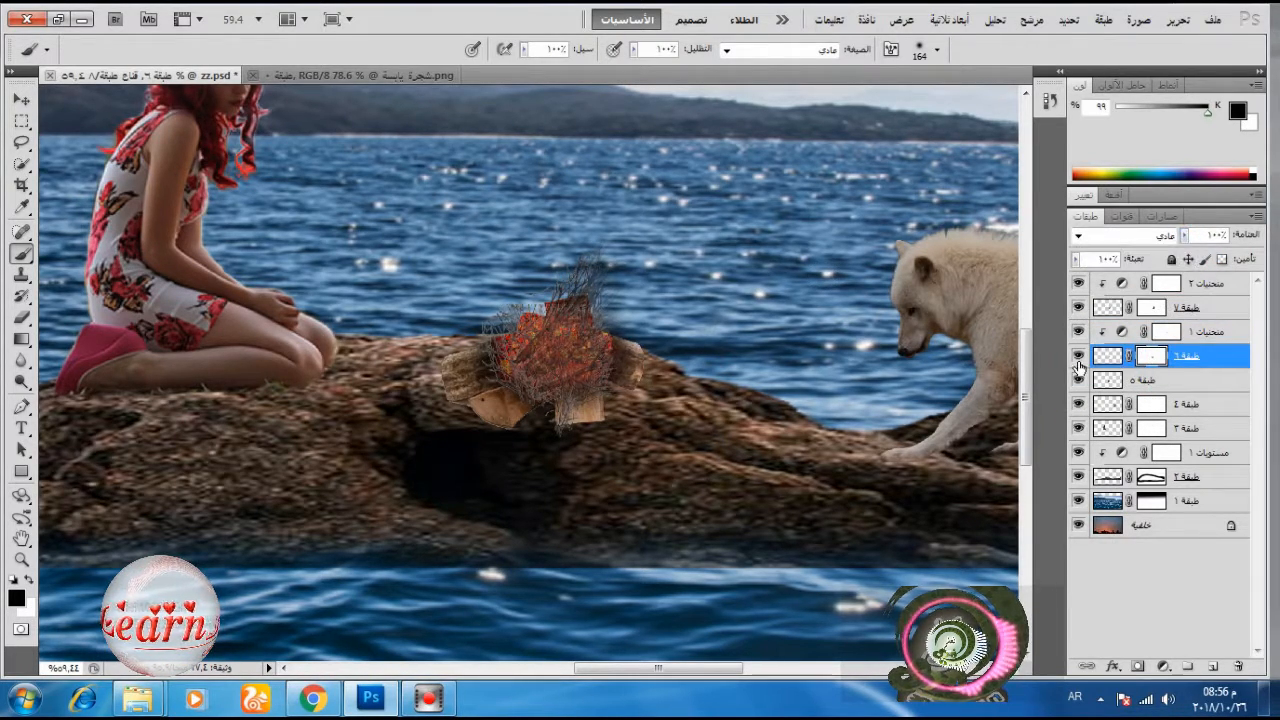
pyautogui.click(1079, 286)
pyautogui.click(1079, 286)
pyautogui.click(1079, 308)
pyautogui.click(1079, 308)
pyautogui.click(1154, 308)
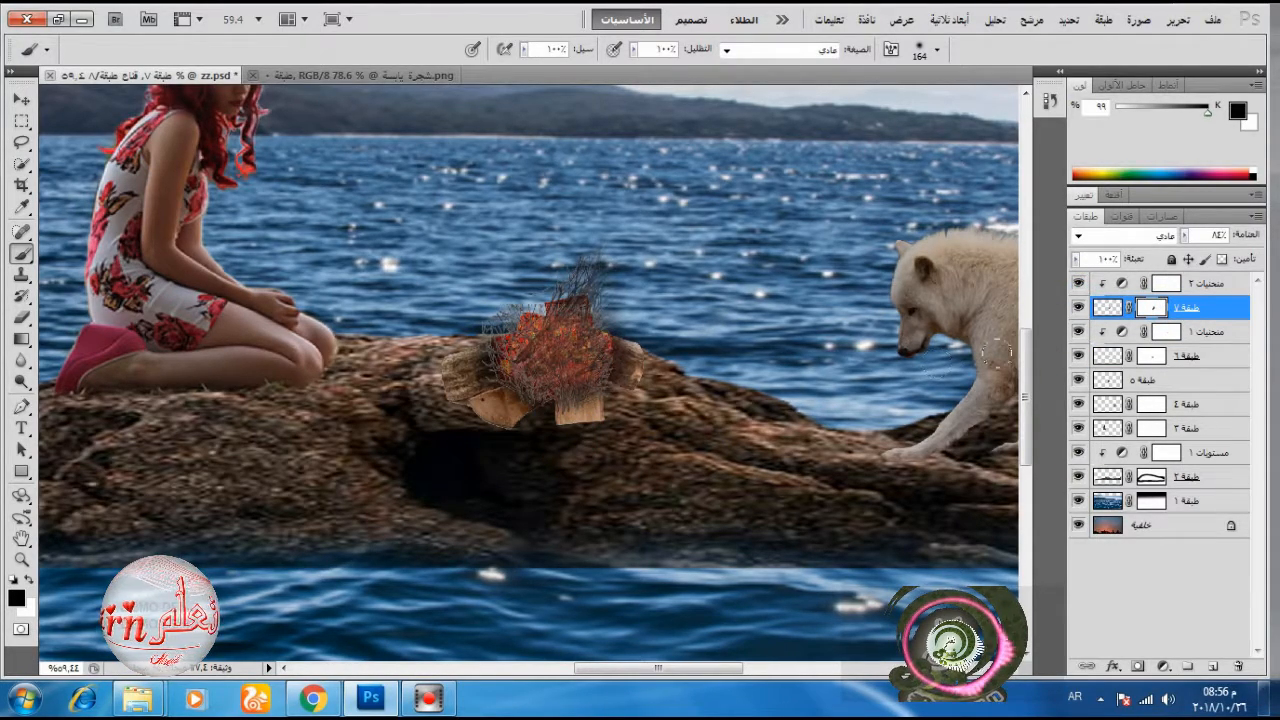
# - Open the fire image maxresdefault (2) from the images folder
pyautogui.scroll(-5, 684, 281)
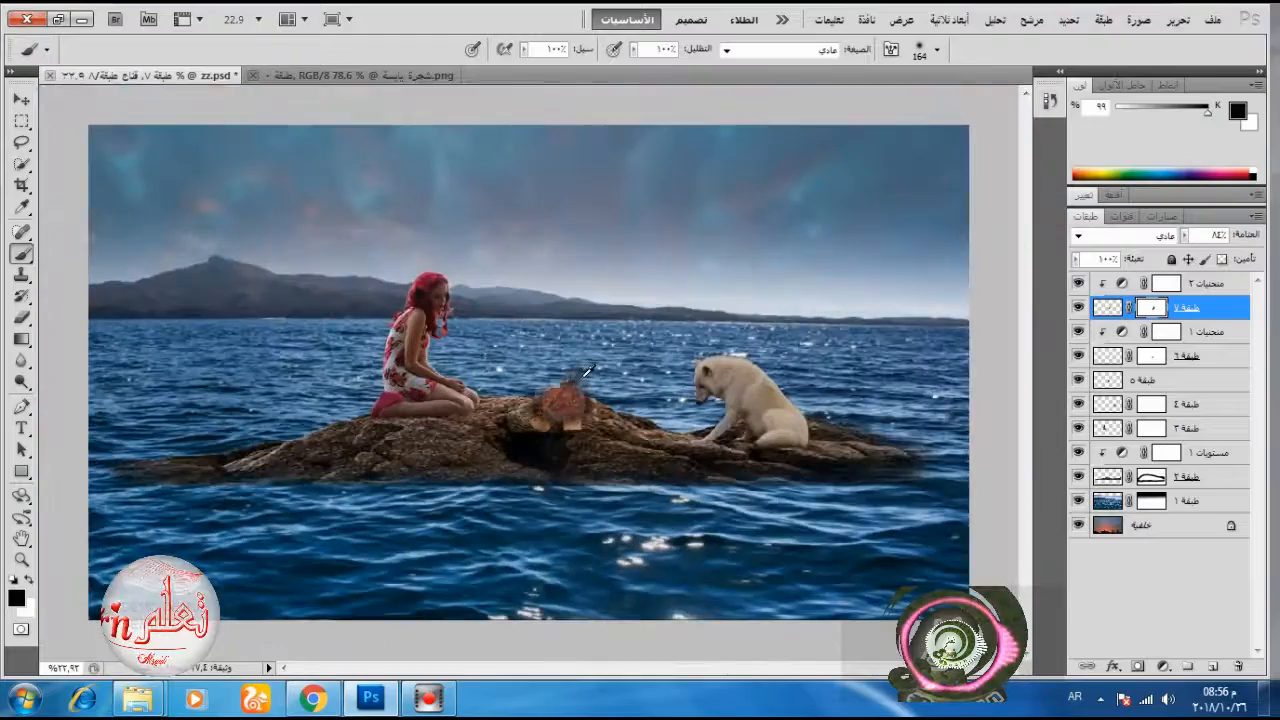
pyautogui.click(145, 702)
pyautogui.click(105, 612)
pyautogui.rightClick(863, 250)
pyautogui.moveTo(914, 367)
pyautogui.click(746, 364)
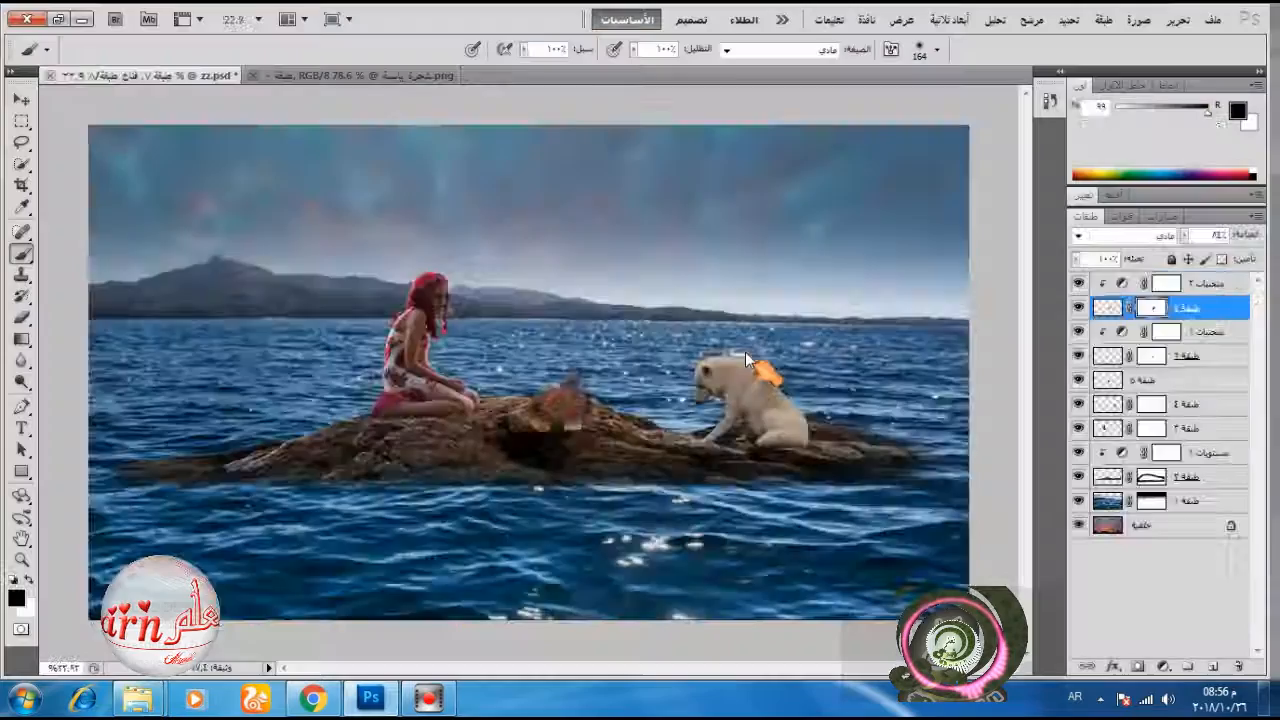
# - Duplicate the fire image's background layer and set the copy's blend mode to Screen (تراكب)
pyautogui.moveTo(1163, 285); pyautogui.dragTo(1212, 665)
pyautogui.click(1078, 308)
pyautogui.click(1142, 236)
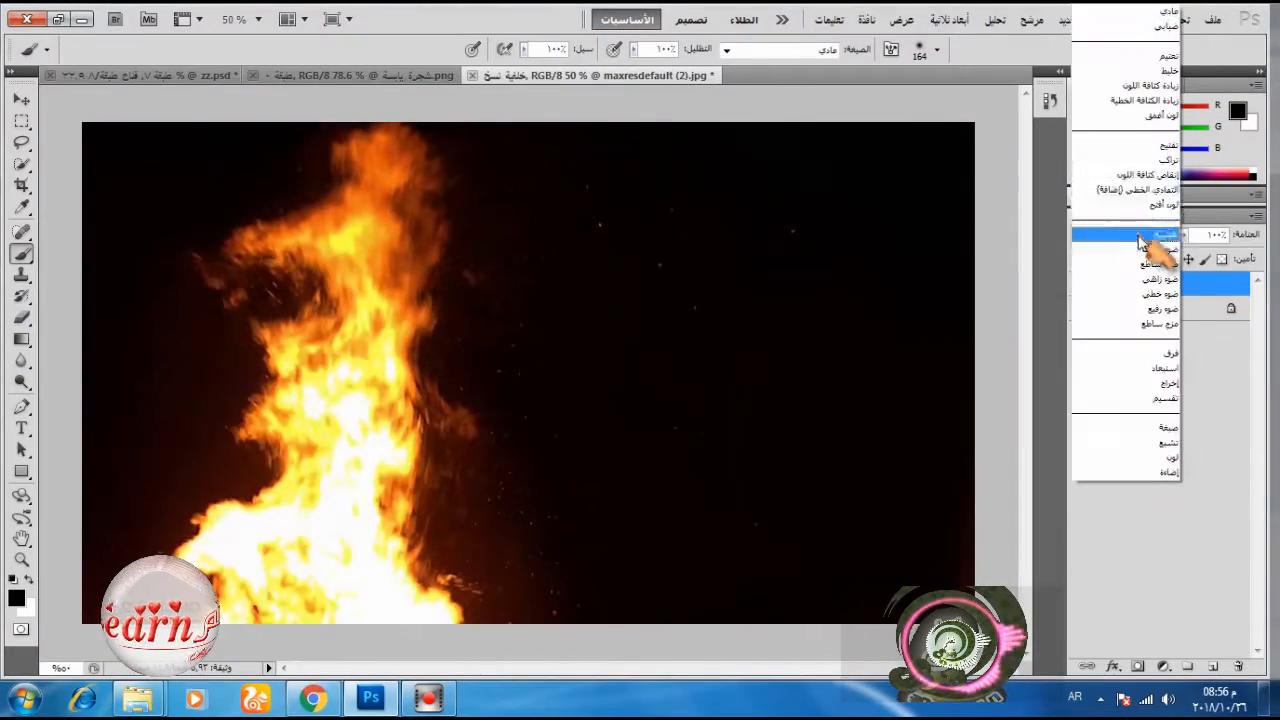
pyautogui.click(1160, 160)
# - Bring the fire layer into zz.psd as the topmost unclipped layer and position the flames over the firewood
pyautogui.click(22, 100)
pyautogui.moveTo(650, 320); pyautogui.dragTo(622, 352)
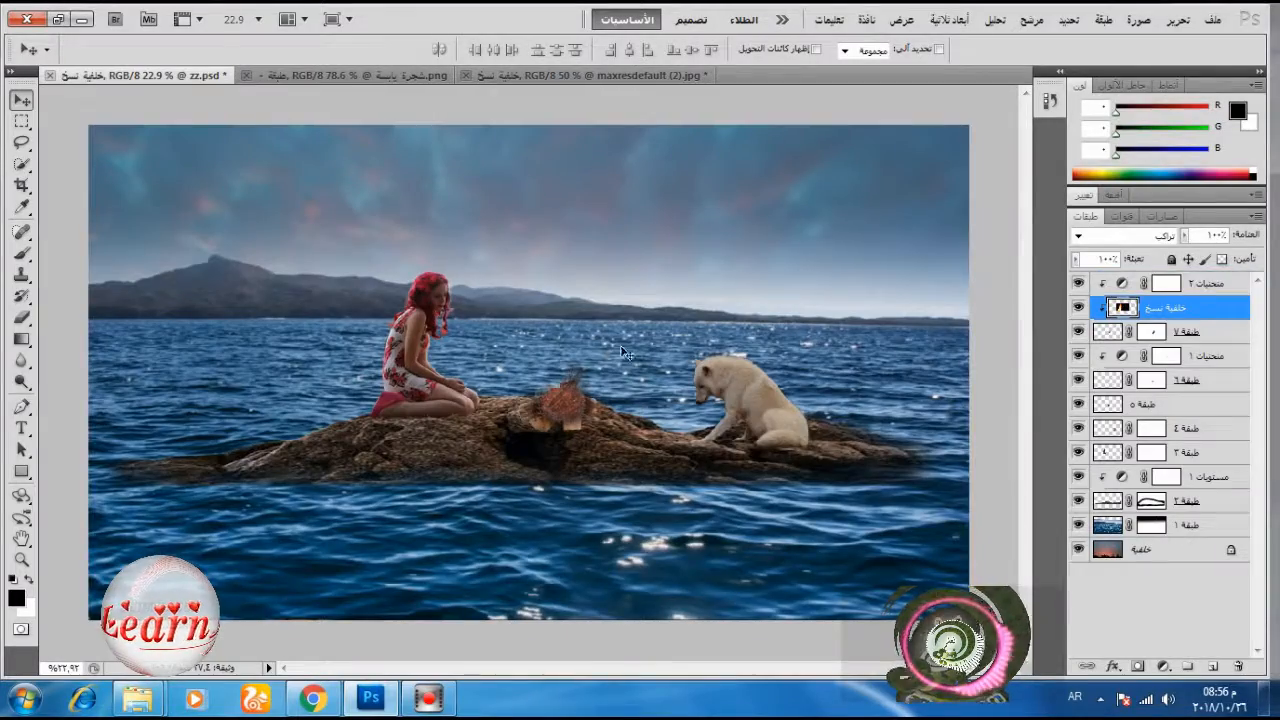
pyautogui.moveTo(1205, 290); pyautogui.dragTo(1206, 281)
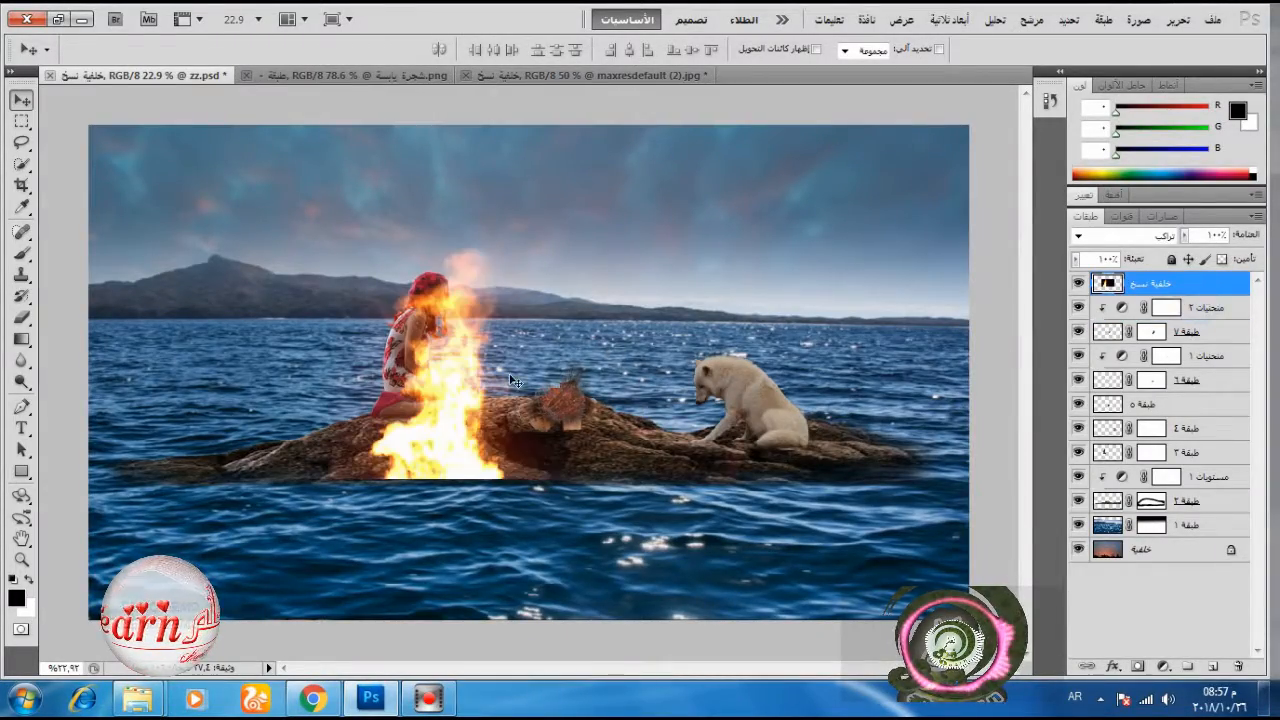
pyautogui.scroll(-3, 514, 382)
pyautogui.moveTo(483, 385); pyautogui.dragTo(574, 343)
pyautogui.scroll(8, 568, 434)
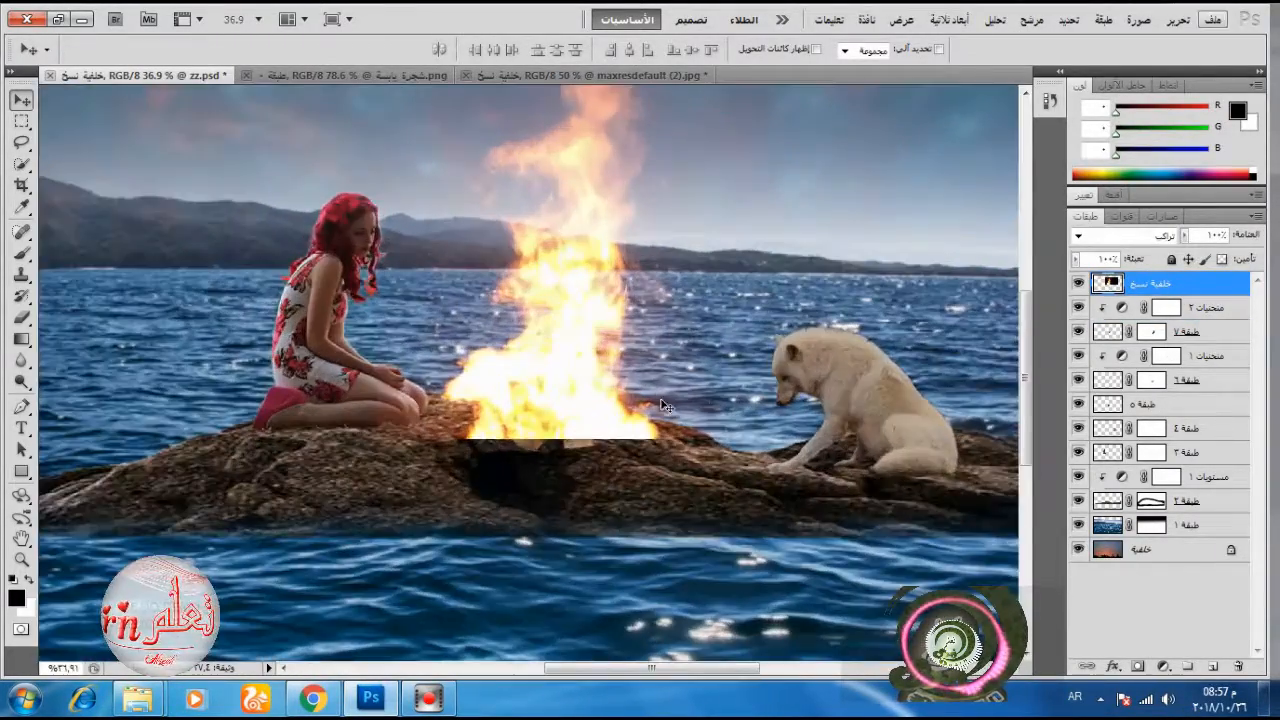
# - Add a layer mask to the fire layer, scale the flames proportionally to about 47% and seat them over the firewood
pyautogui.click(1137, 666)
pyautogui.click(21, 253)
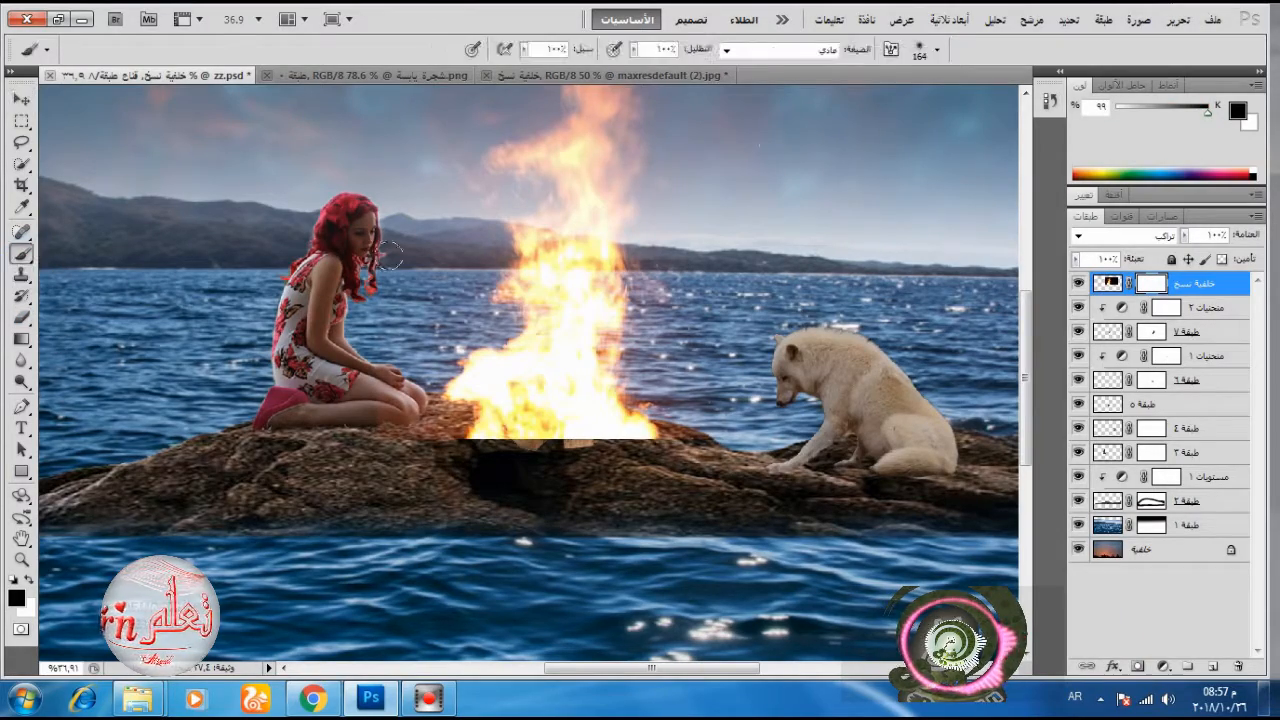
pyautogui.click(1179, 20)
pyautogui.click(990, 362)
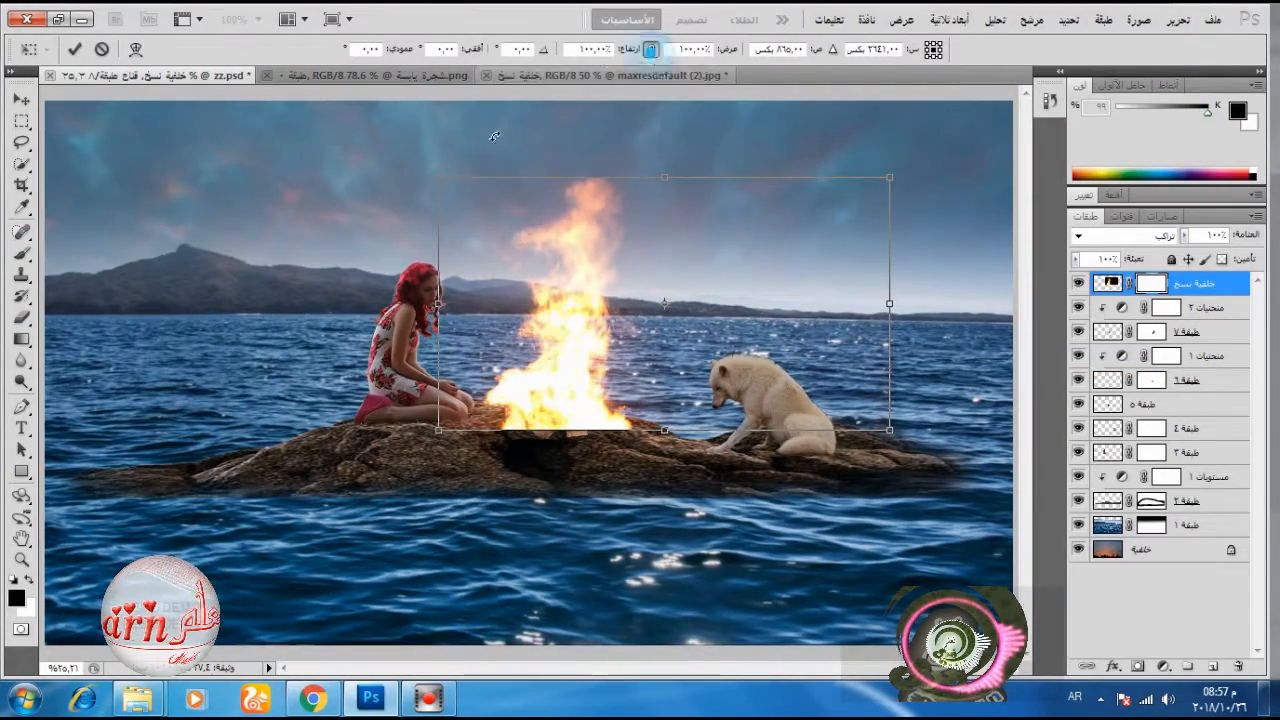
pyautogui.moveTo(441, 187); pyautogui.dragTo(548, 283)
pyautogui.moveTo(693, 325); pyautogui.dragTo(630, 329)
pyautogui.moveTo(770, 269); pyautogui.dragTo(716, 301)
pyautogui.moveTo(625, 364); pyautogui.dragTo(635, 356)
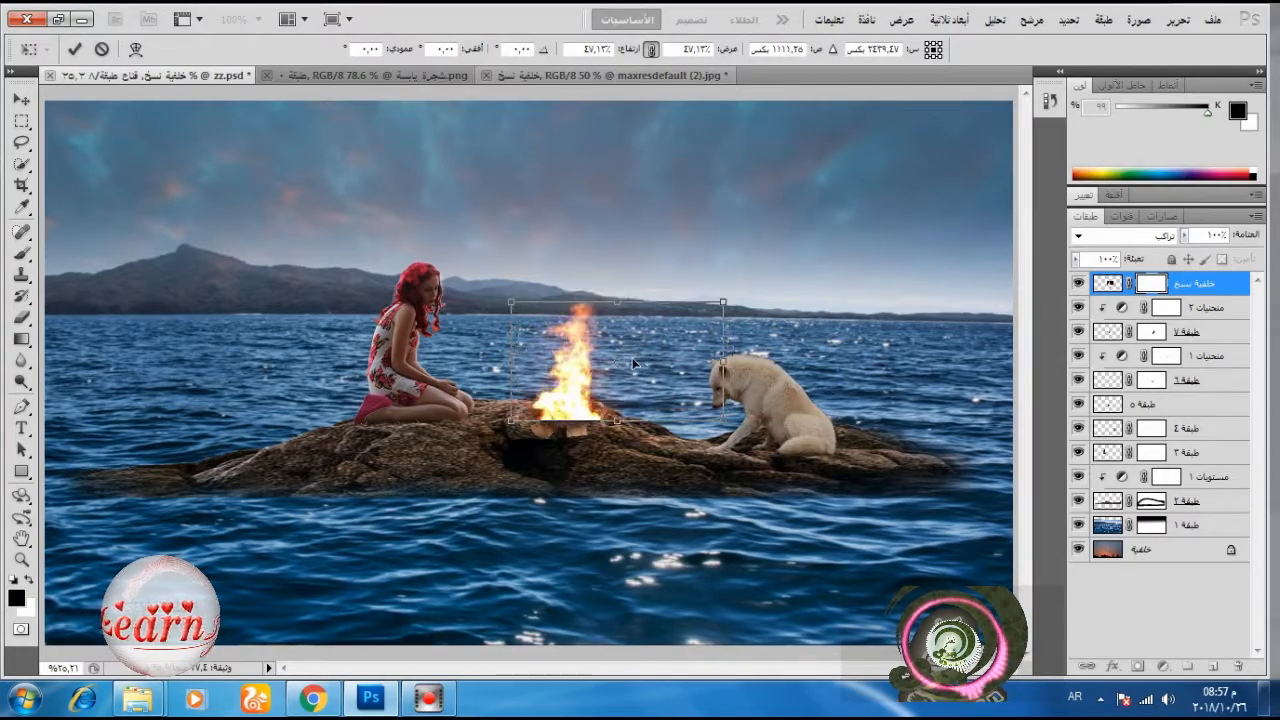
pyautogui.scroll(10, 550, 398)
pyautogui.click(74, 49)
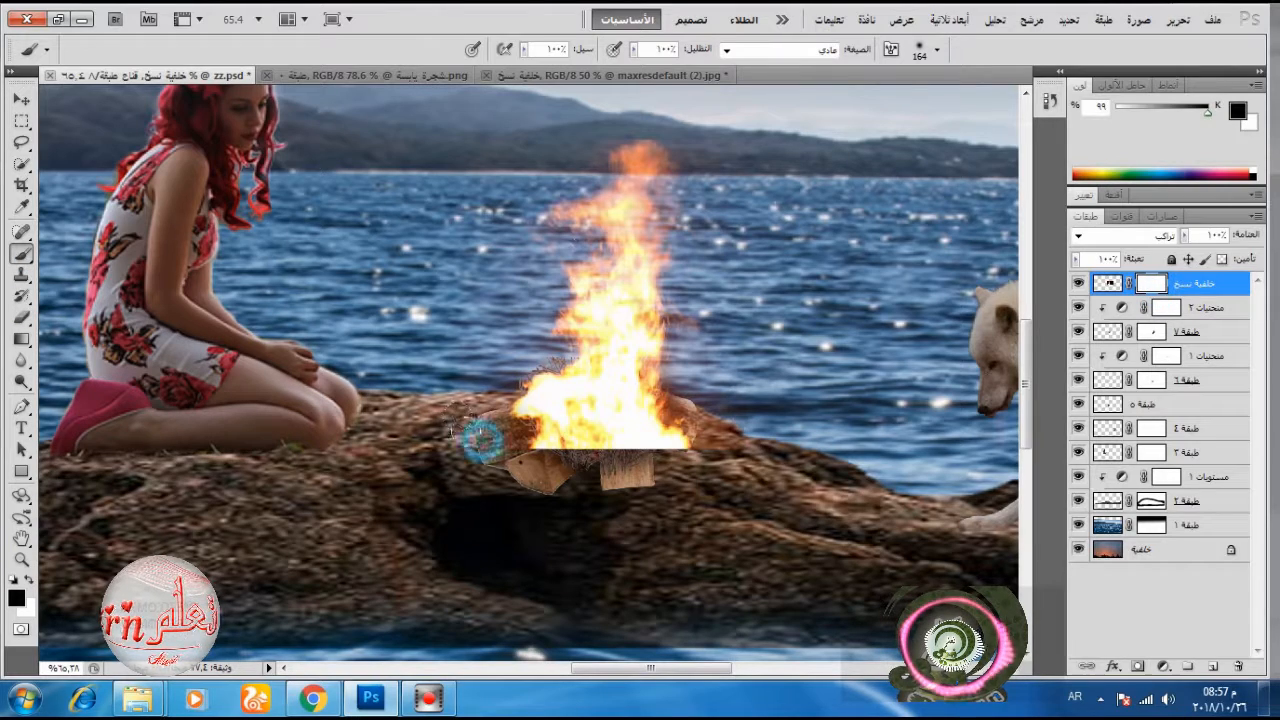
# - Paint black on the fire layer's mask with a soft brush to blend away the flames' hard lower edge
pyautogui.moveTo(480, 434)
pyautogui.mouseDown()
pyautogui.moveTo(550, 460)
pyautogui.moveTo(706, 464)
pyautogui.moveTo(520, 460)
pyautogui.moveTo(664, 484)
pyautogui.moveTo(586, 482)
pyautogui.mouseUp()
pyautogui.rightClick(800, 424)
pyautogui.moveTo(694, 463)
pyautogui.mouseDown()
pyautogui.moveTo(695, 410)
pyautogui.moveTo(688, 428)
pyautogui.mouseUp()
pyautogui.rightClick(742, 422)
pyautogui.click(868, 473)
pyautogui.press('Return')
pyautogui.scroll(-1, 786, 402)
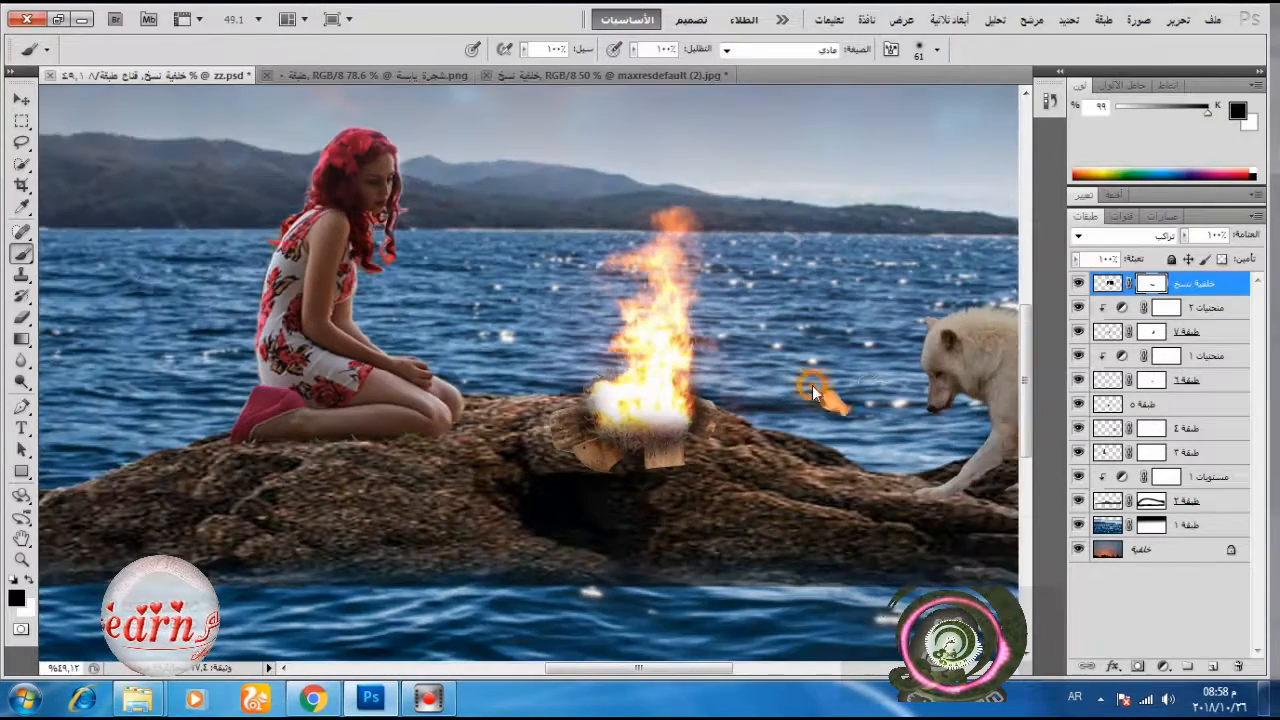
pyautogui.rightClick(812, 385)
pyautogui.click(1043, 418)
pyautogui.press('Return')
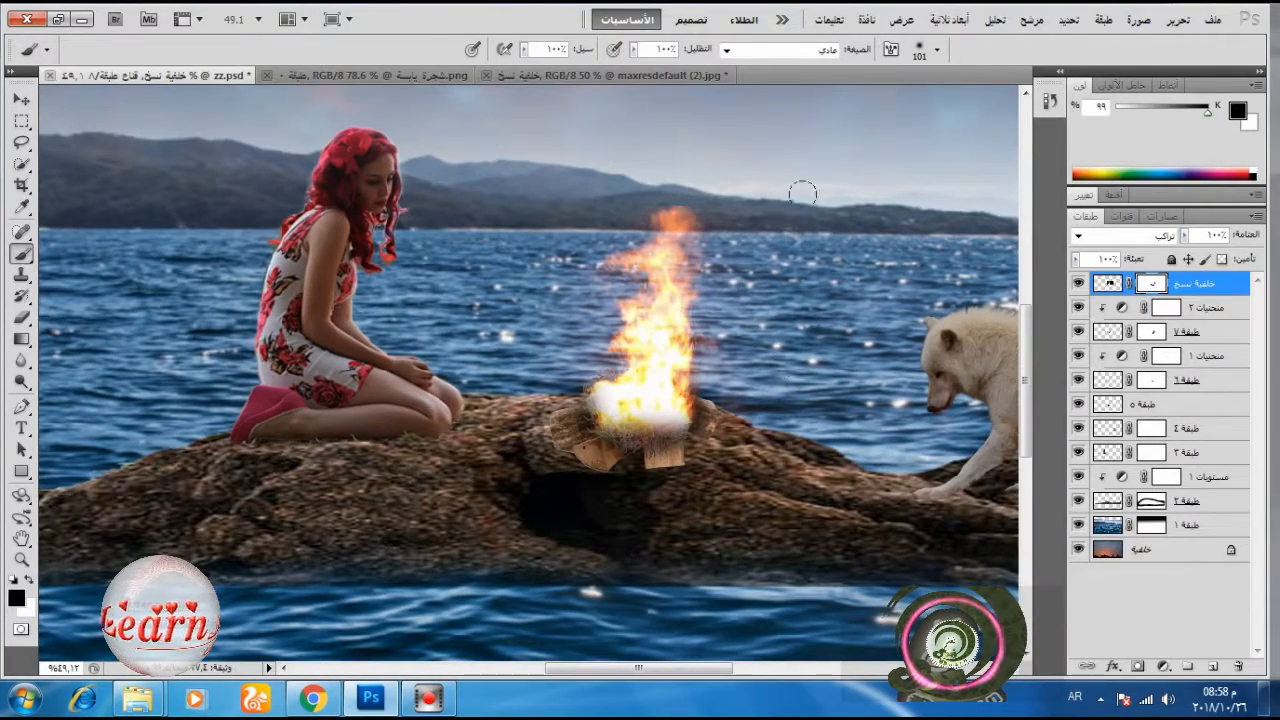
# - Within the fire layer's loaded selection, soften the flame base on the mask with a 174 px brush at 25% opacity, and deselect
pyautogui.keyDown('ctrl'); pyautogui.click(1114, 288); pyautogui.keyUp('ctrl')
pyautogui.rightClick(882, 262)
pyautogui.click(1129, 298)
pyautogui.press('Return')
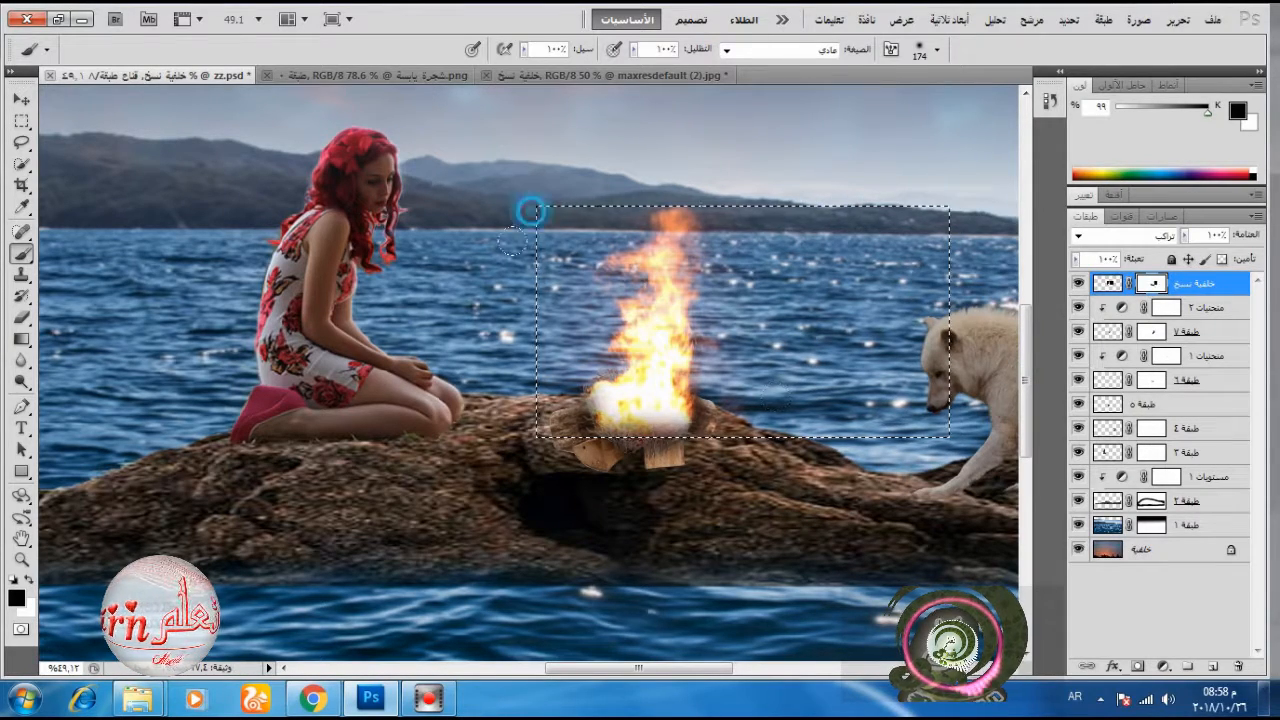
pyautogui.click(633, 48)
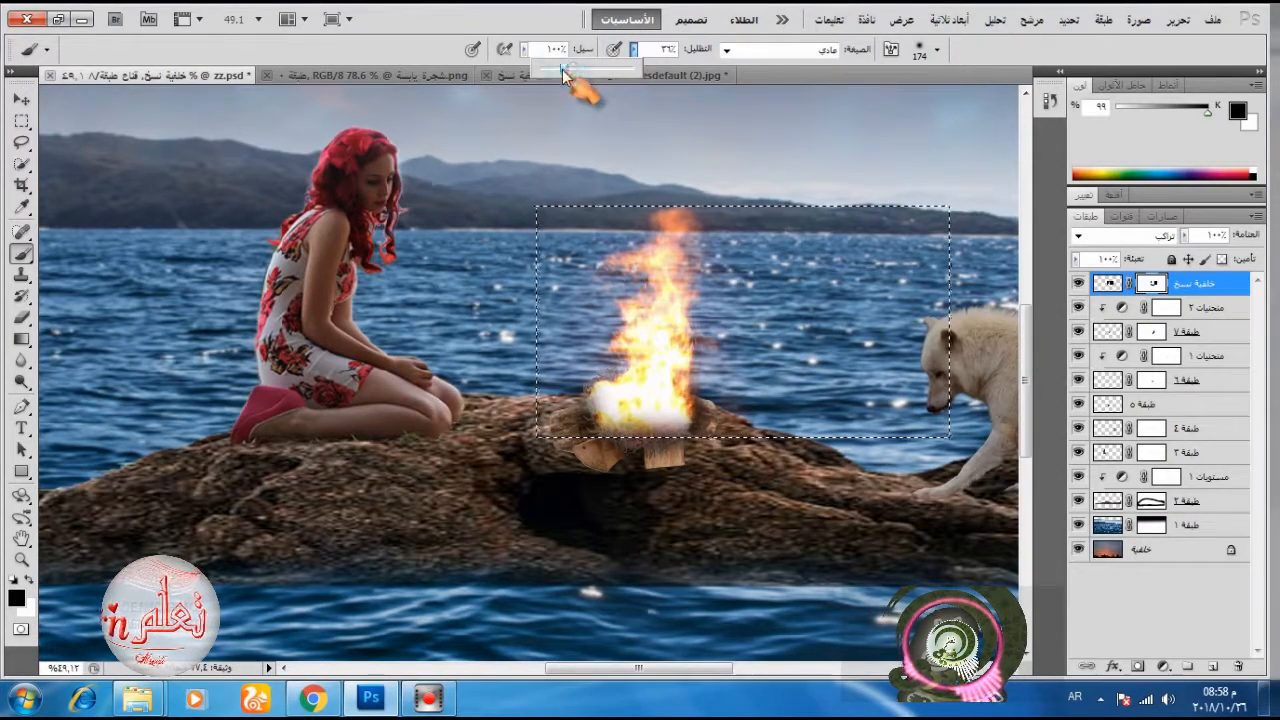
pyautogui.click(573, 72)
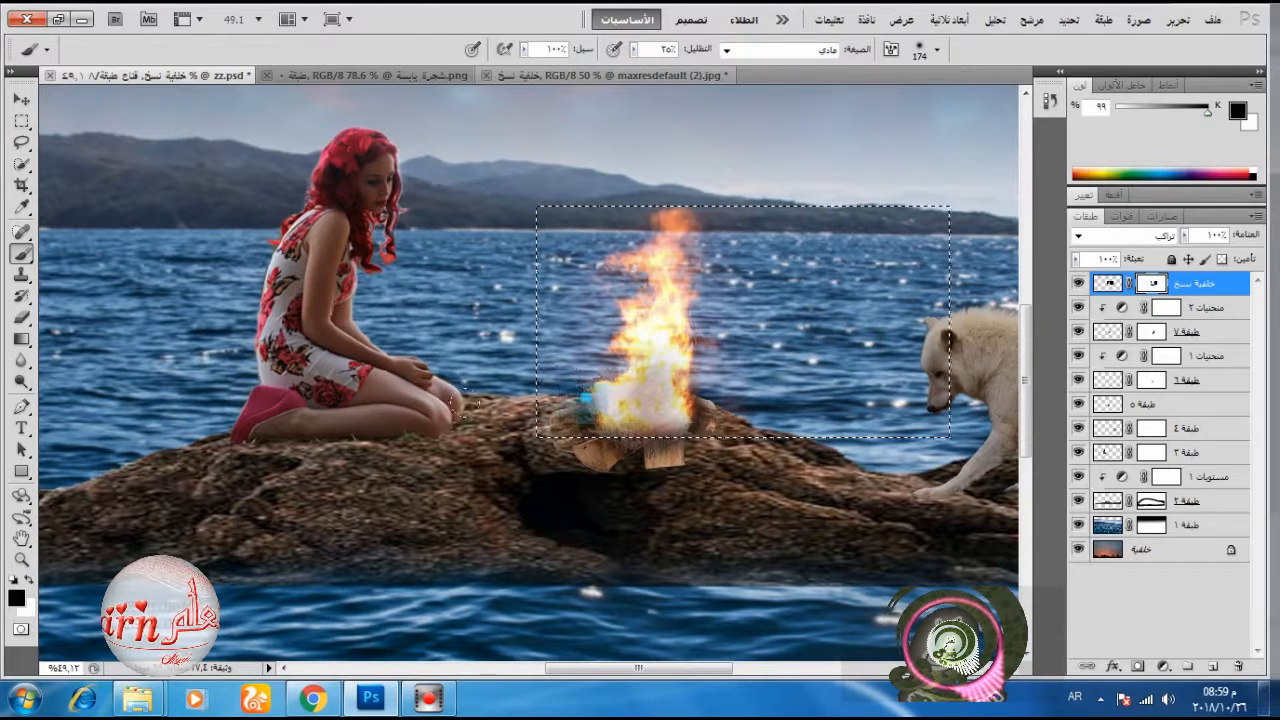
pyautogui.click(21, 120)
pyautogui.click(395, 291)
pyautogui.click(21, 253)
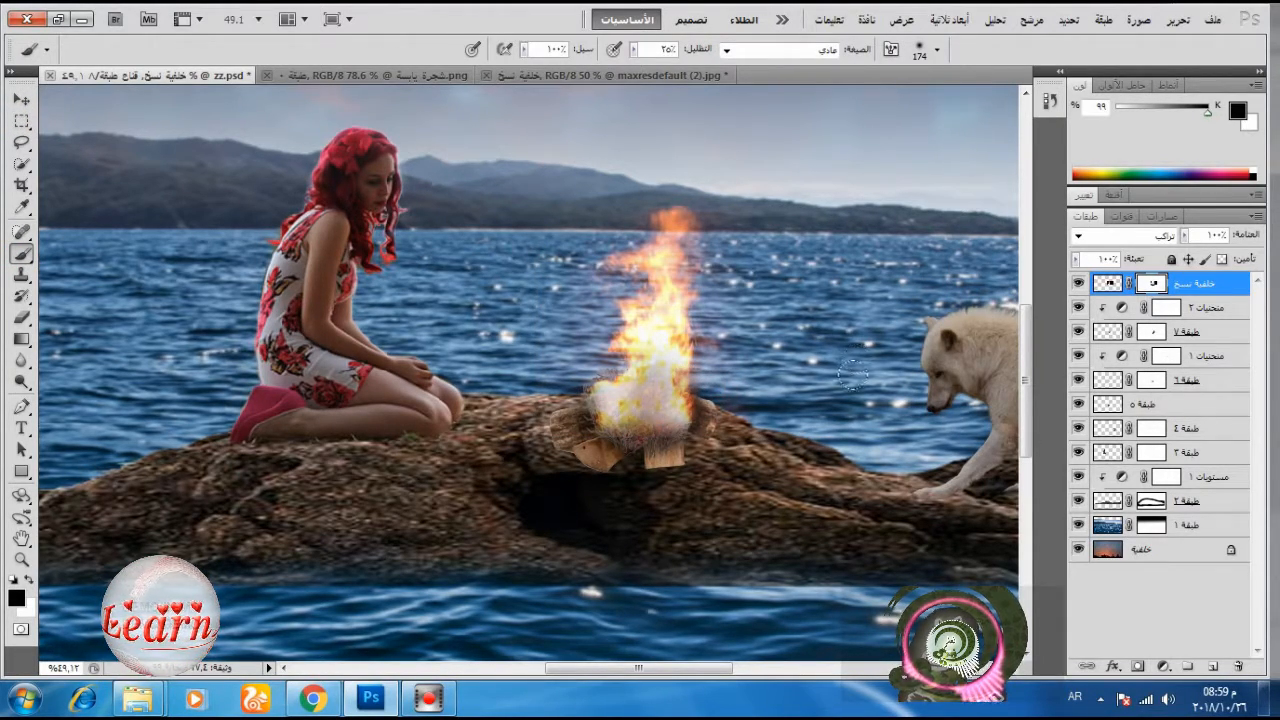
pyautogui.scroll(-3, 728, 410)
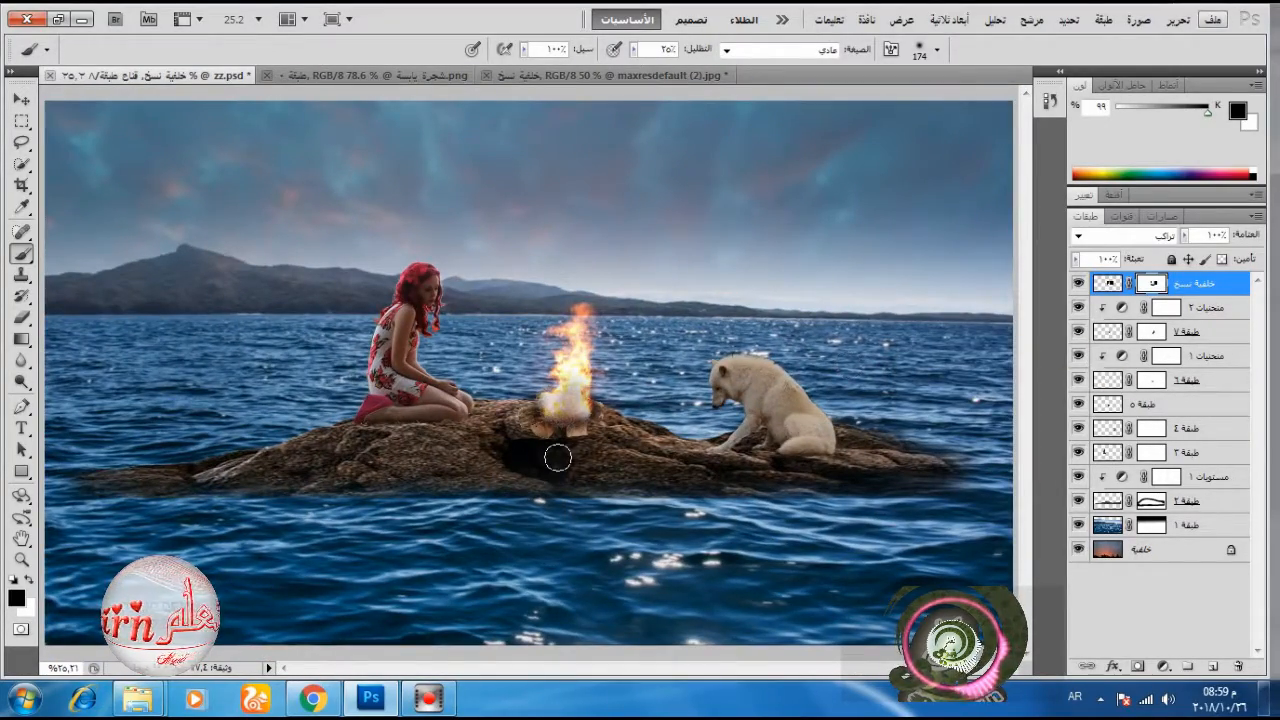
pyautogui.scroll(2, 557, 458)
pyautogui.scroll(-2, 614, 414)
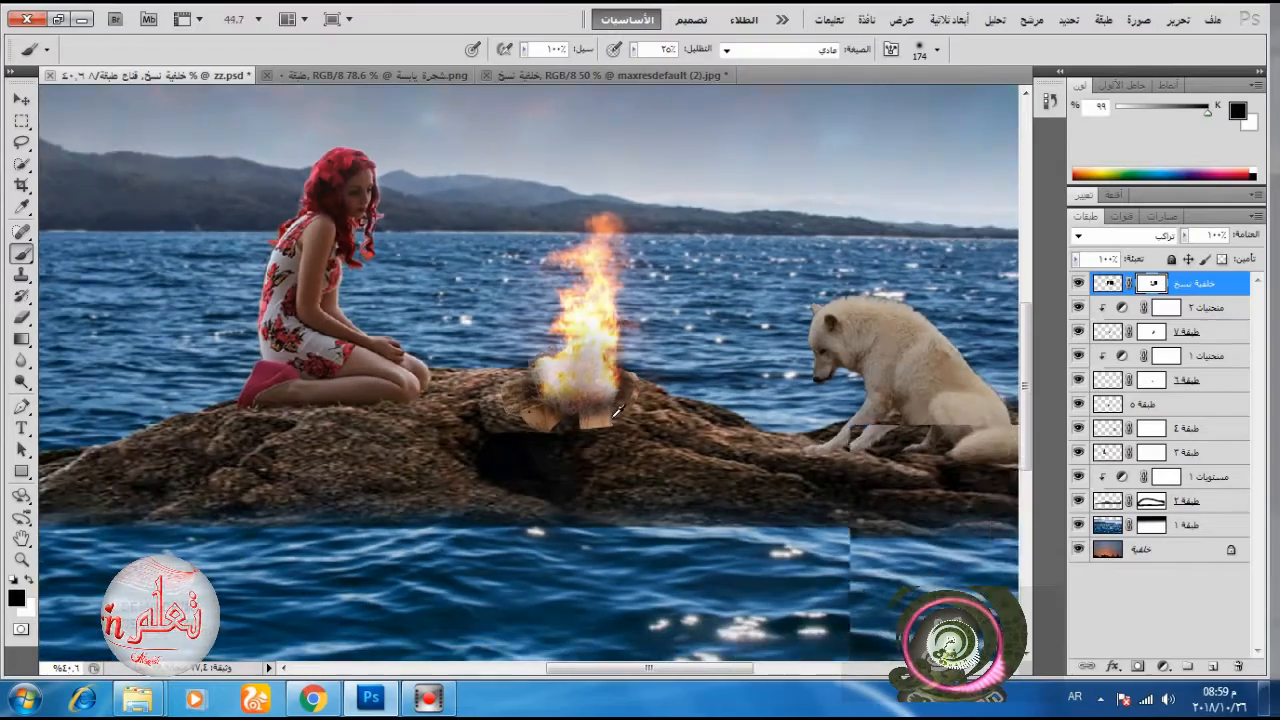
pyautogui.scroll(-2, 511, 420)
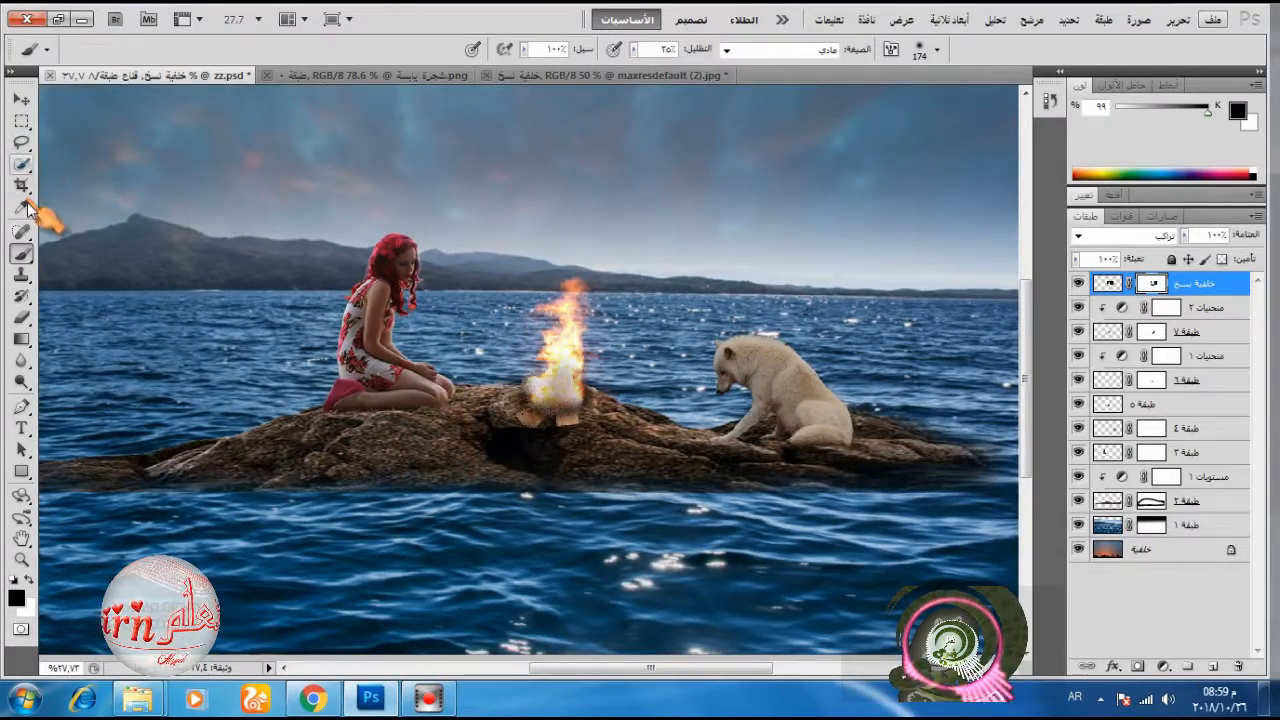
# - Create a new top layer, load the smoke brush set دخان روعة and choose the 2224 px smoke brush
pyautogui.click(1213, 666)
pyautogui.rightClick(590, 302)
pyautogui.click(617, 322)
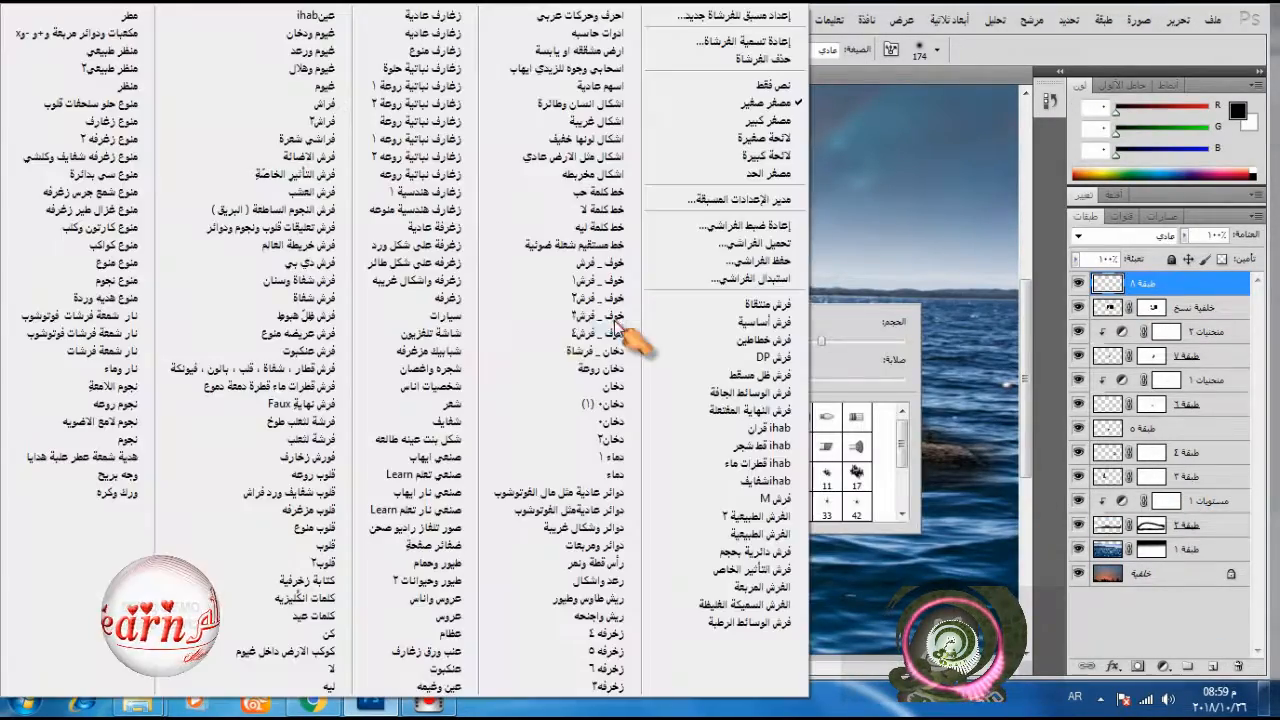
pyautogui.click(560, 366)
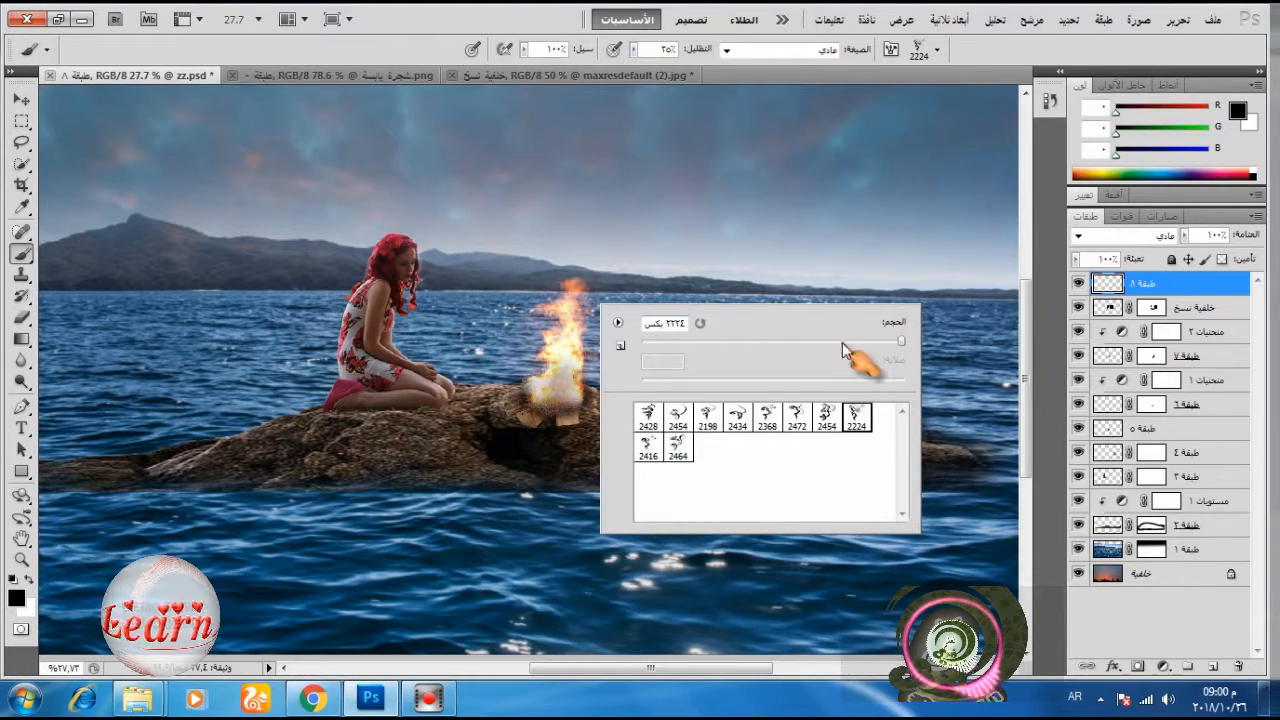
pyautogui.click(510, 18)
# - Switch the foreground colour to white, try a 1527 px smoke stamp above the campfire and undo the stamp
pyautogui.scroll(-3, 690, 318)
pyautogui.rightClick(694, 321)
pyautogui.moveTo(1003, 361); pyautogui.dragTo(1000, 361)
pyautogui.press('x')
pyautogui.press('Return')
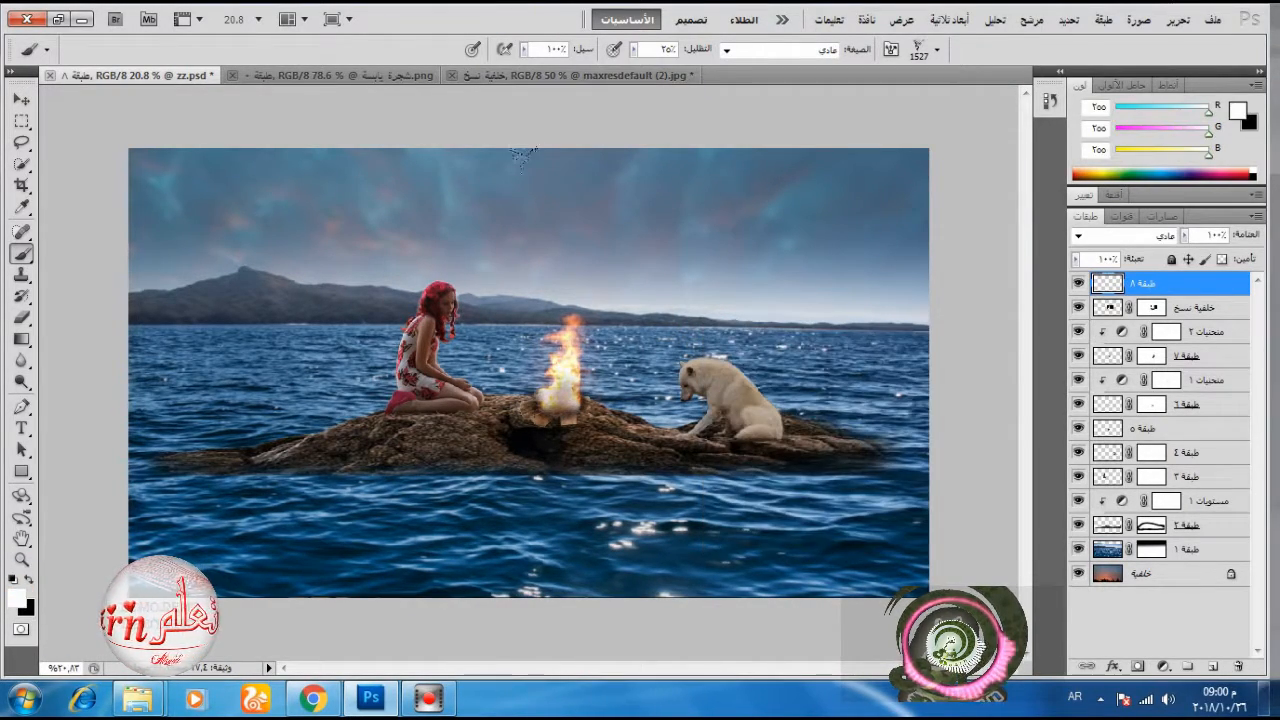
pyautogui.click(578, 282)
pyautogui.hotkey('ctrl', 'z')
# - Set the brush opacity to 100% and stamp white smoke rising from the flames at 1418 px and again at 810 px
pyautogui.click(633, 49)
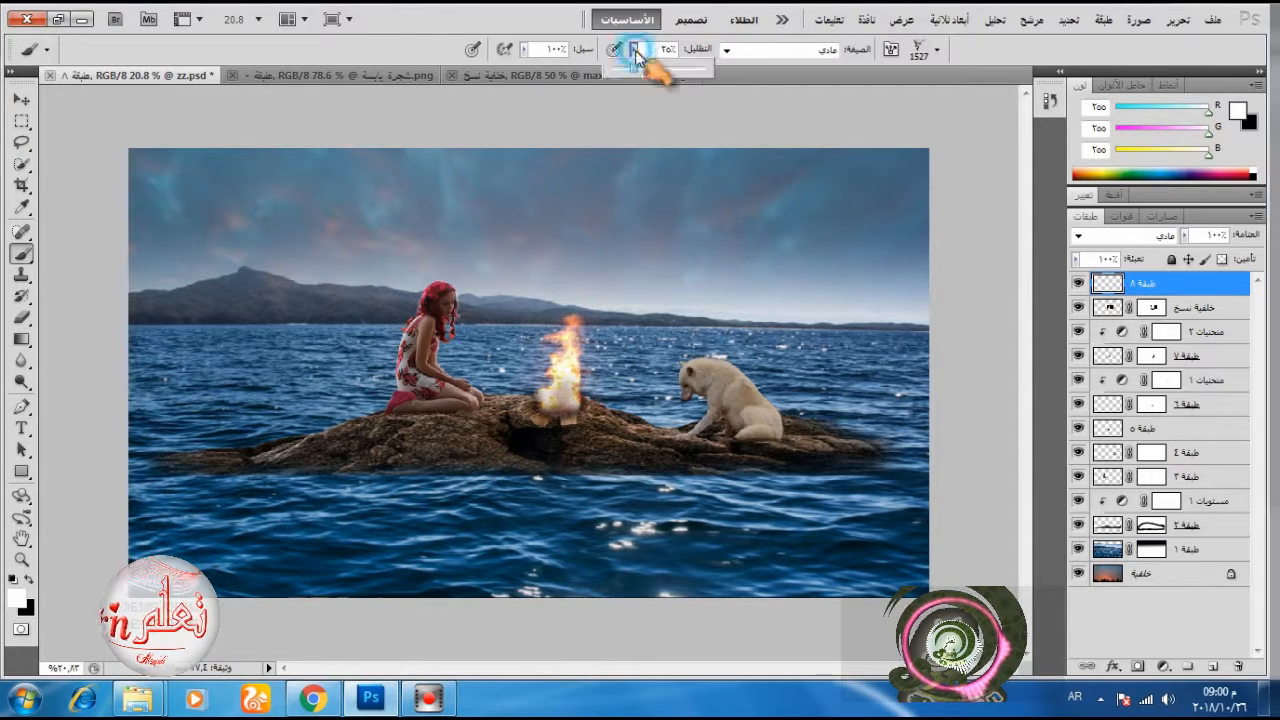
pyautogui.moveTo(635, 68); pyautogui.dragTo(705, 68)
pyautogui.rightClick(681, 280)
pyautogui.moveTo(985, 314); pyautogui.dragTo(981, 314)
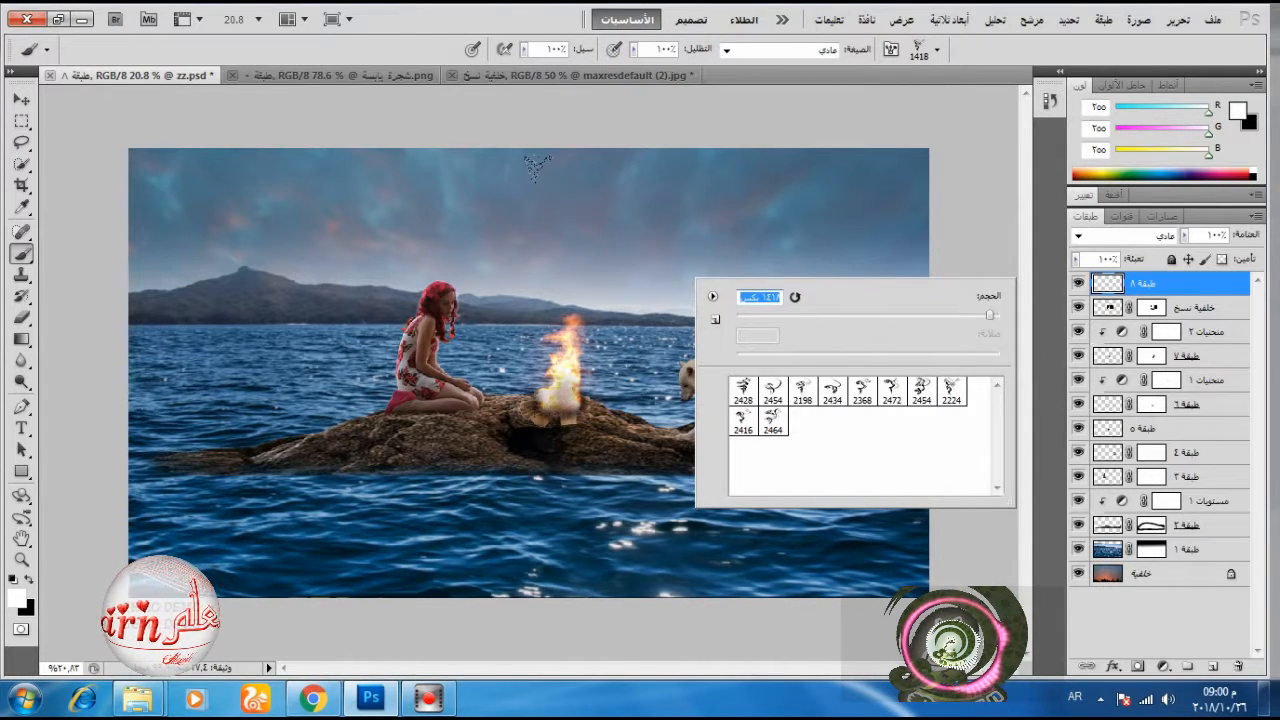
pyautogui.click(577, 295)
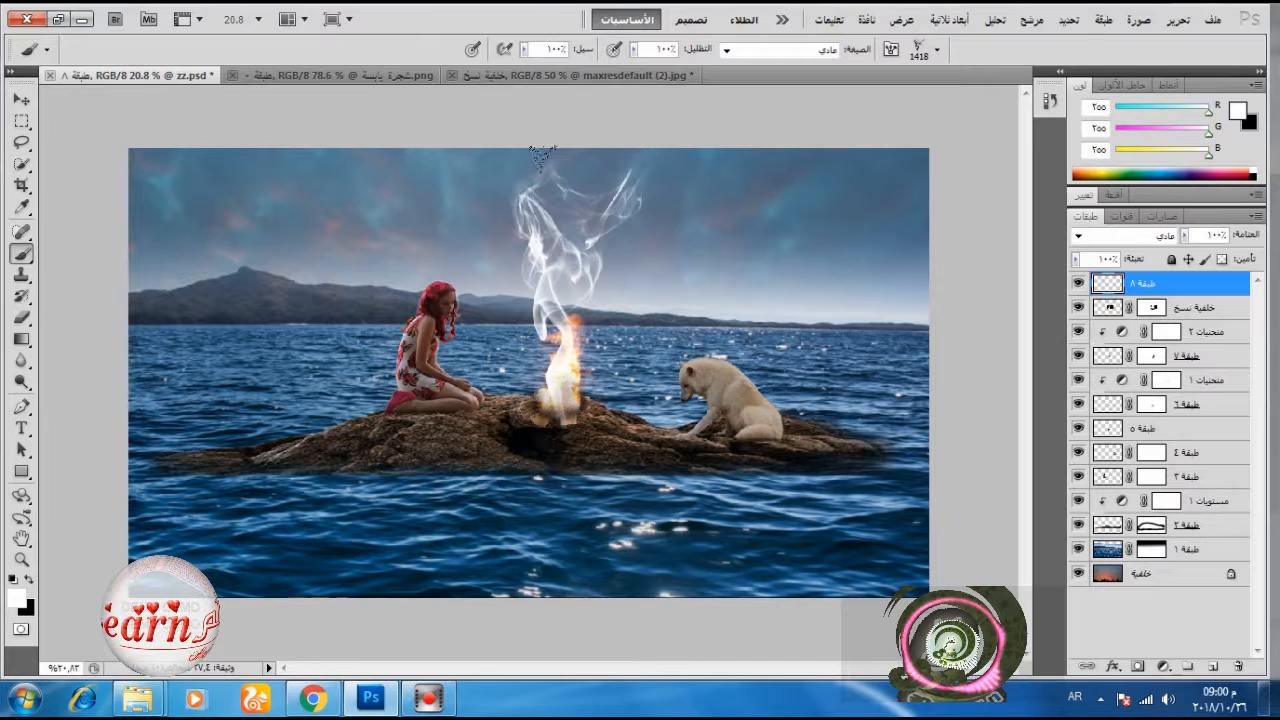
pyautogui.rightClick(598, 270)
pyautogui.moveTo(898, 307); pyautogui.dragTo(884, 307)
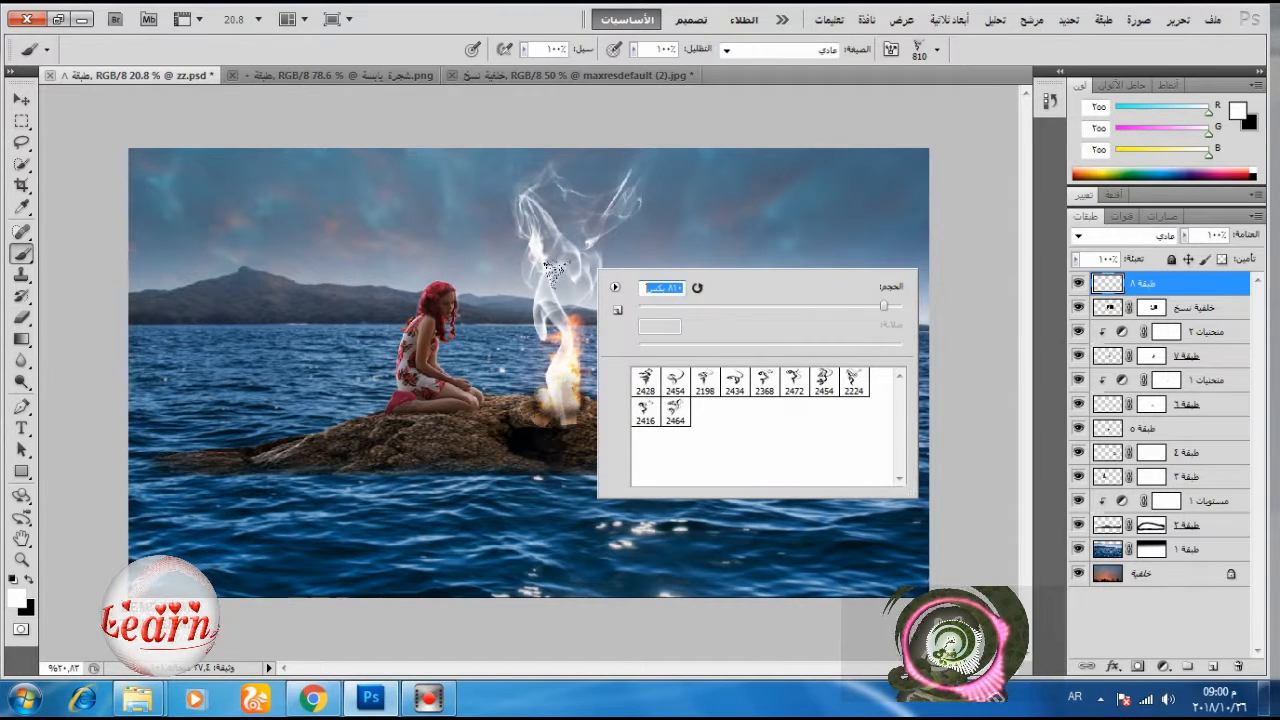
pyautogui.click(555, 270)
# - Create a new layer beneath the fire layer and stamp smoke with the 2454 brush sized to 911 px
pyautogui.click(1182, 310)
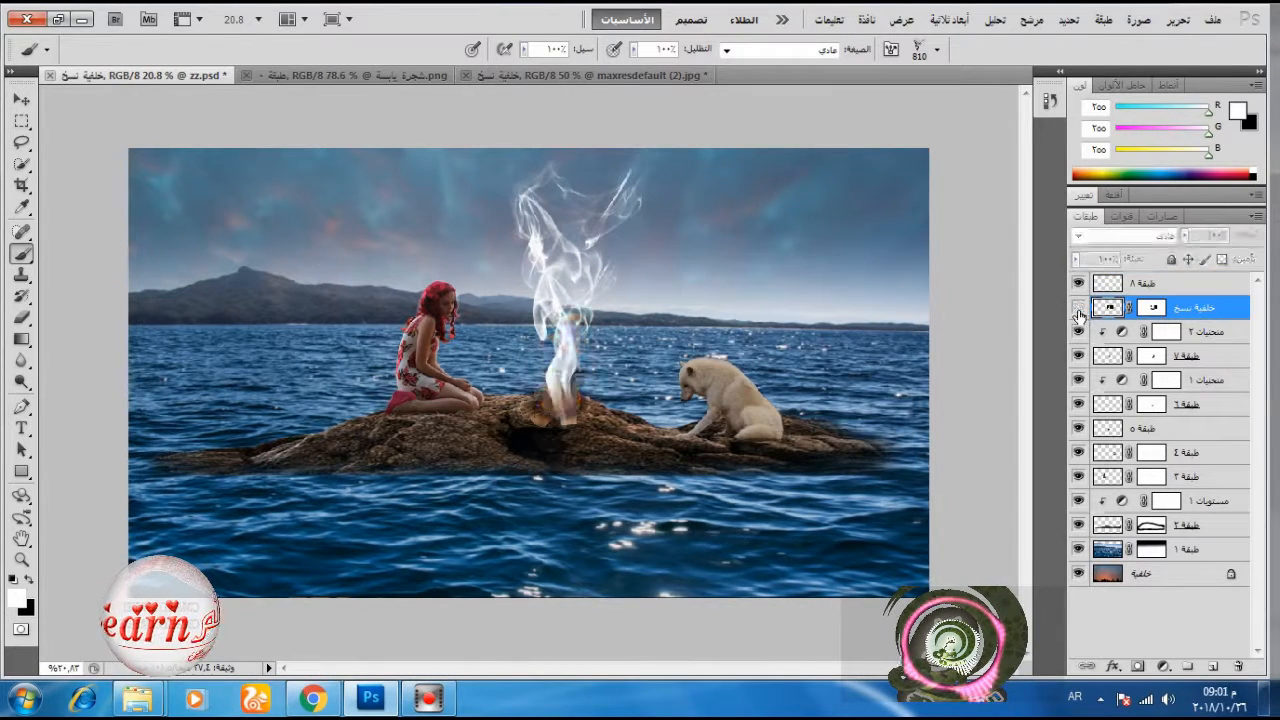
pyautogui.click(1214, 337)
pyautogui.click(1213, 666)
pyautogui.rightClick(645, 312)
pyautogui.click(871, 425)
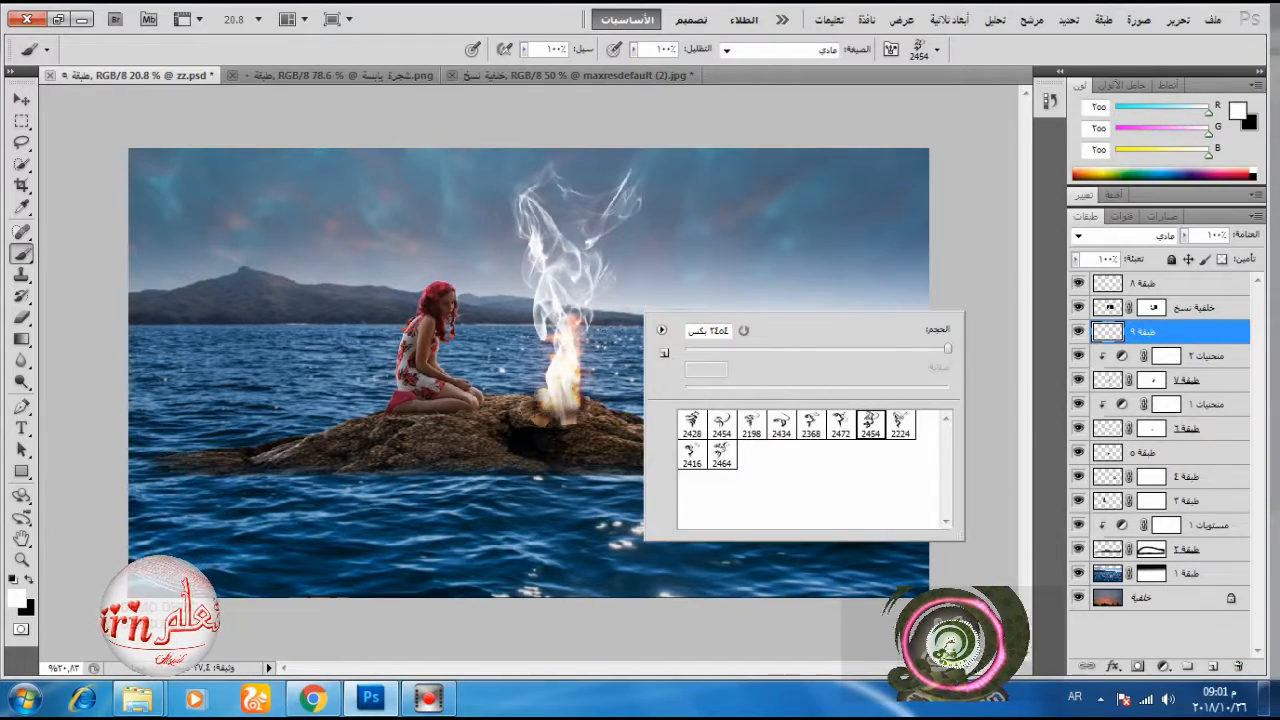
pyautogui.moveTo(946, 349); pyautogui.dragTo(933, 349)
pyautogui.click(556, 248)
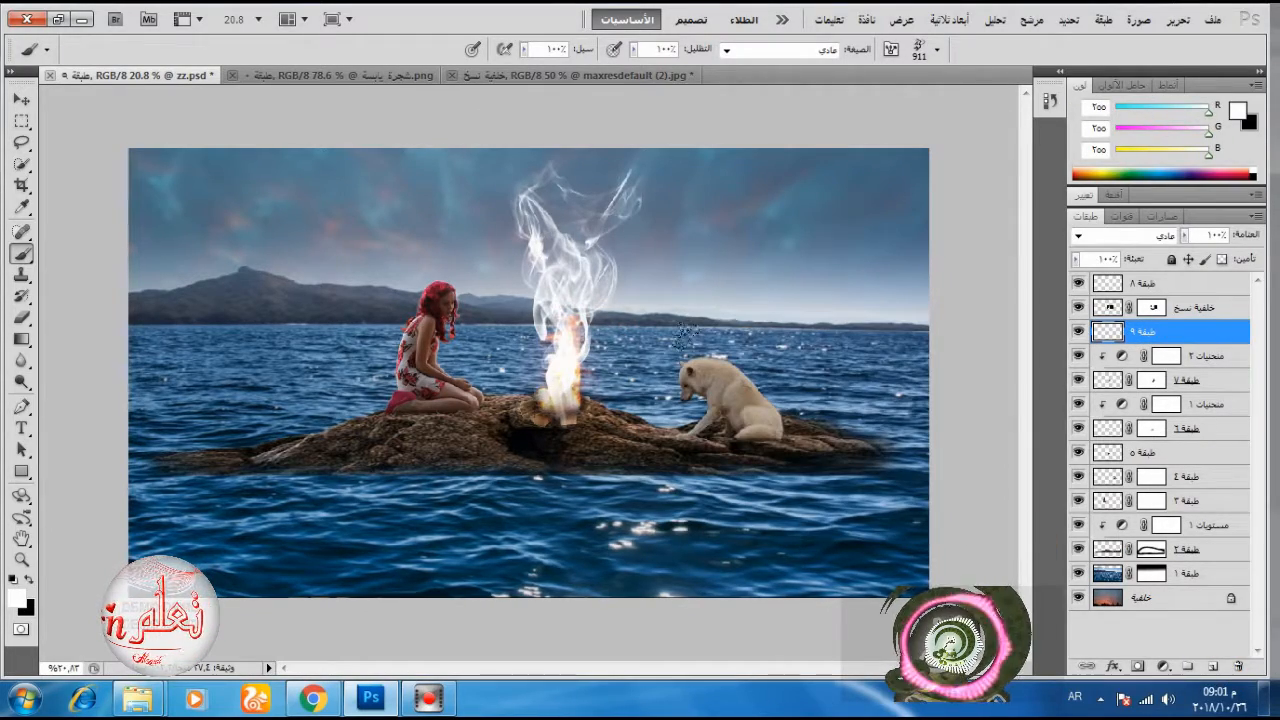
# - Clip a Selective Color adjustment to the lower smoke layer and increase the black amount in its whites
pyautogui.scroll(7, 640, 300)
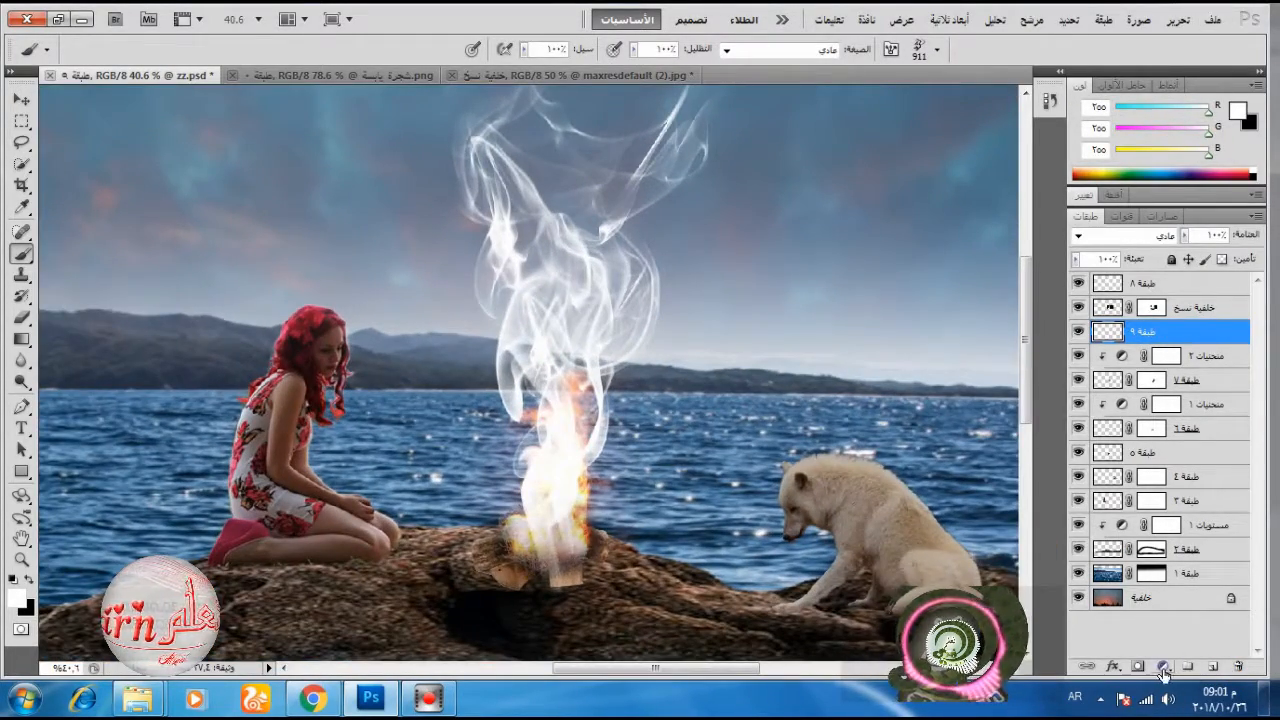
pyautogui.click(1163, 668)
pyautogui.click(1097, 661)
pyautogui.click(1178, 256)
pyautogui.click(1174, 363)
pyautogui.moveTo(1168, 401); pyautogui.dragTo(1203, 402)
pyautogui.click(1085, 529)
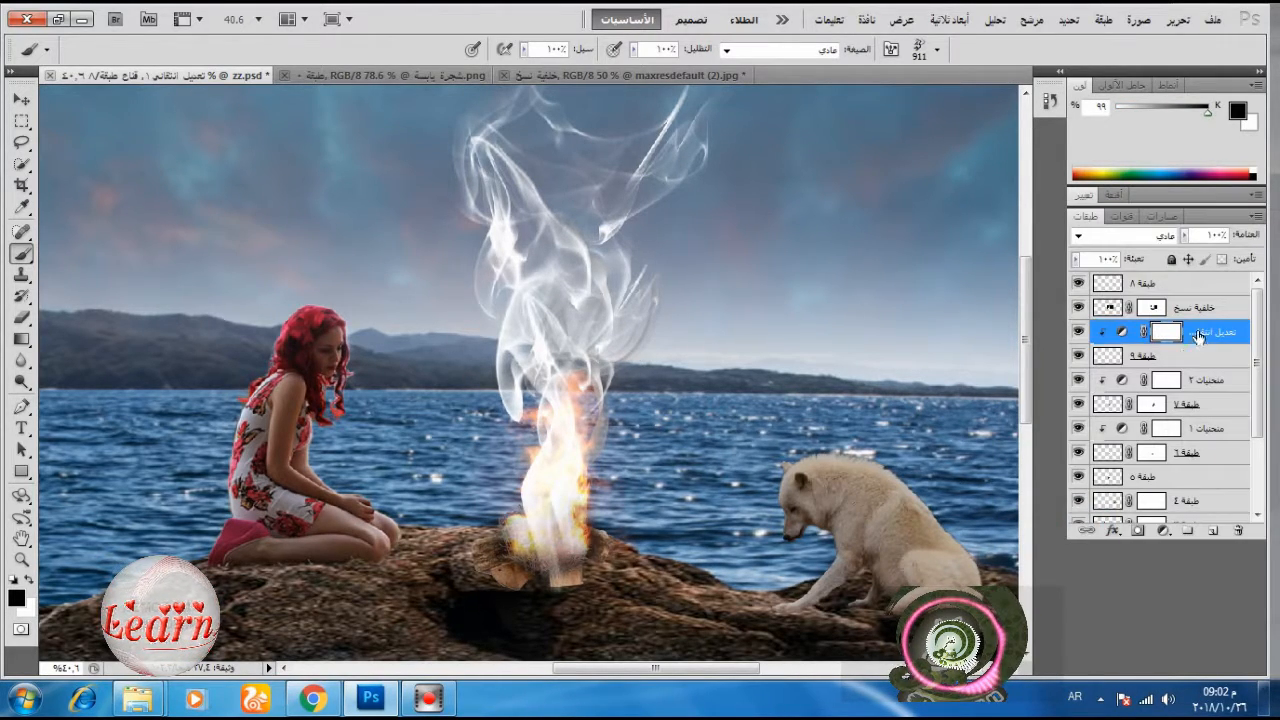
# - Clip a Selective Color adjustment to the upper smoke layer (طبقة ٨) and increase the black in the whites (الأبيض)
pyautogui.click(1175, 283)
pyautogui.click(1163, 666)
pyautogui.click(1113, 662)
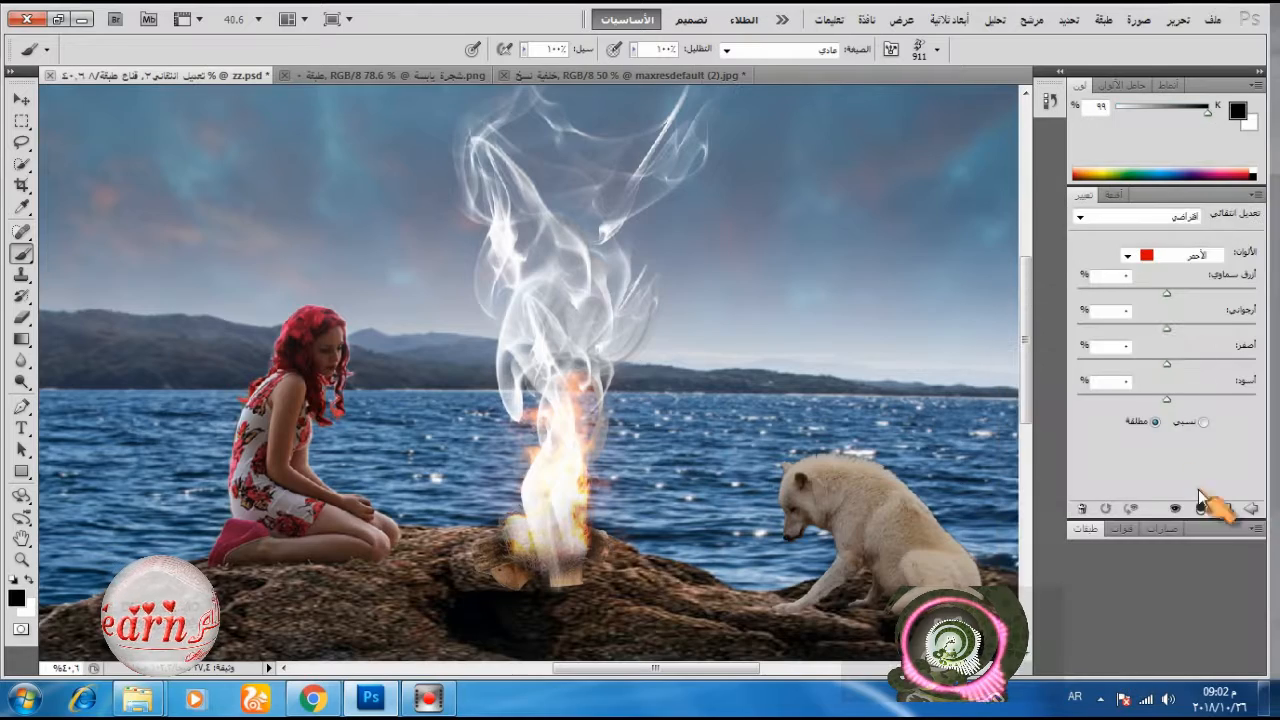
pyautogui.click(1178, 256)
pyautogui.click(1174, 360)
pyautogui.moveTo(1174, 405); pyautogui.dragTo(1186, 410)
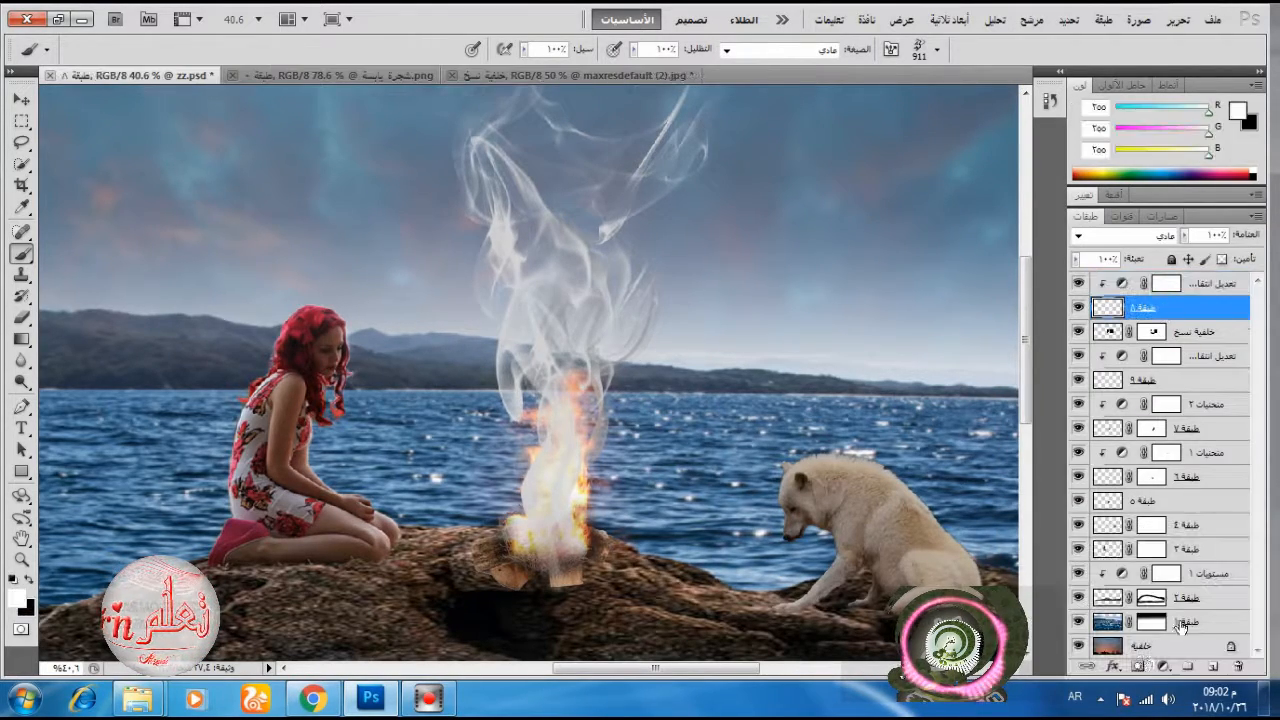
# - Mask the upper smoke layer and paint out the smoke covering the flames with a soft round 162 px black brush
pyautogui.click(1138, 666)
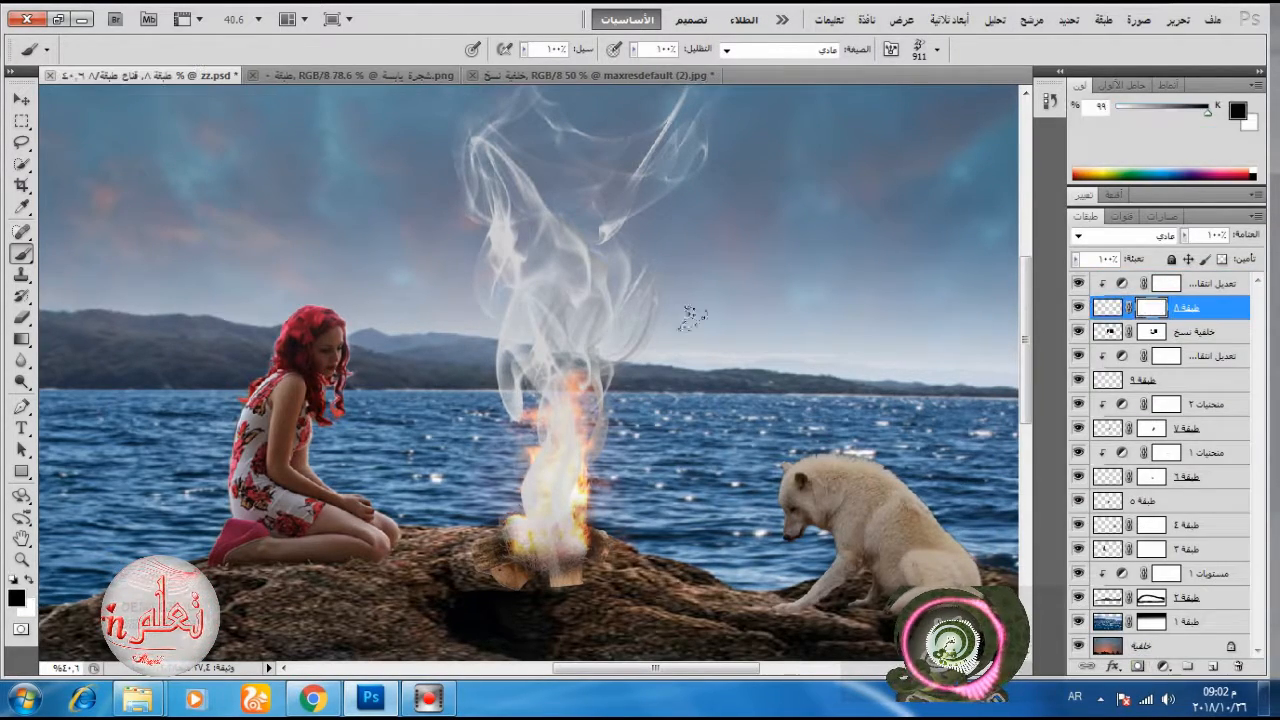
pyautogui.rightClick(686, 318)
pyautogui.click(462, 294)
pyautogui.click(740, 304)
pyautogui.click(777, 267)
pyautogui.click(610, 391)
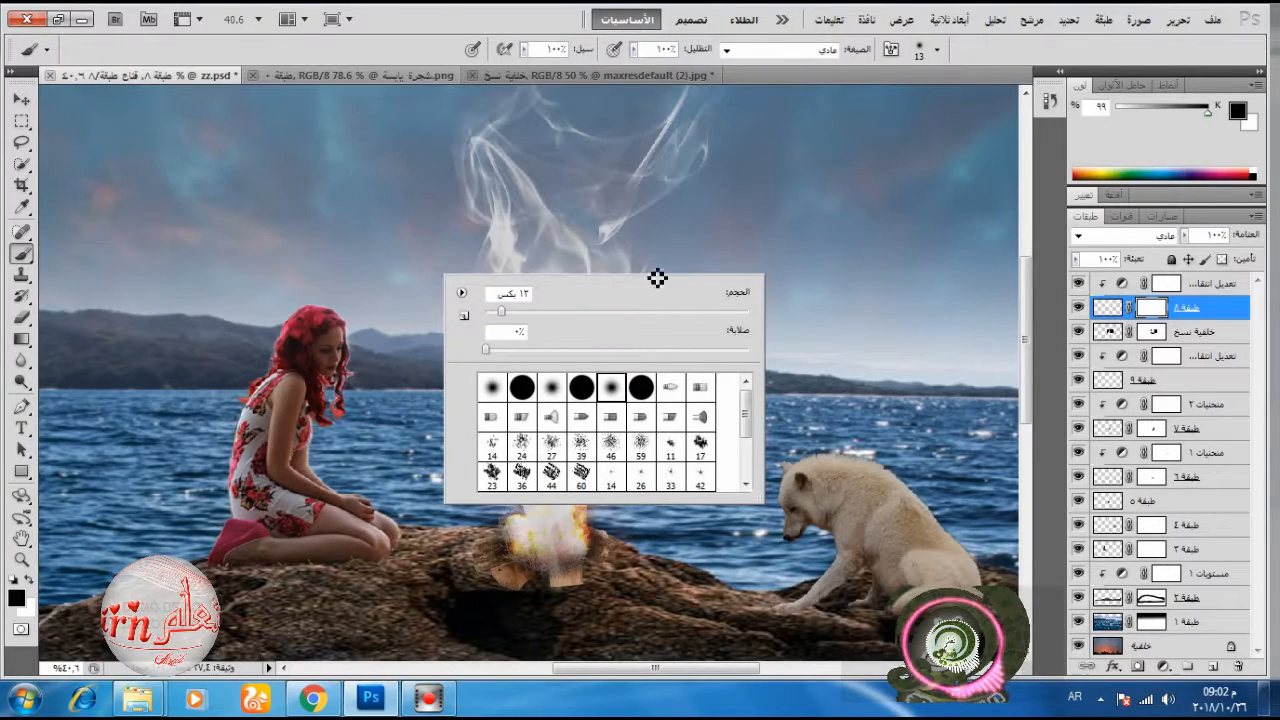
pyautogui.click(620, 311)
pyautogui.click(437, 15)
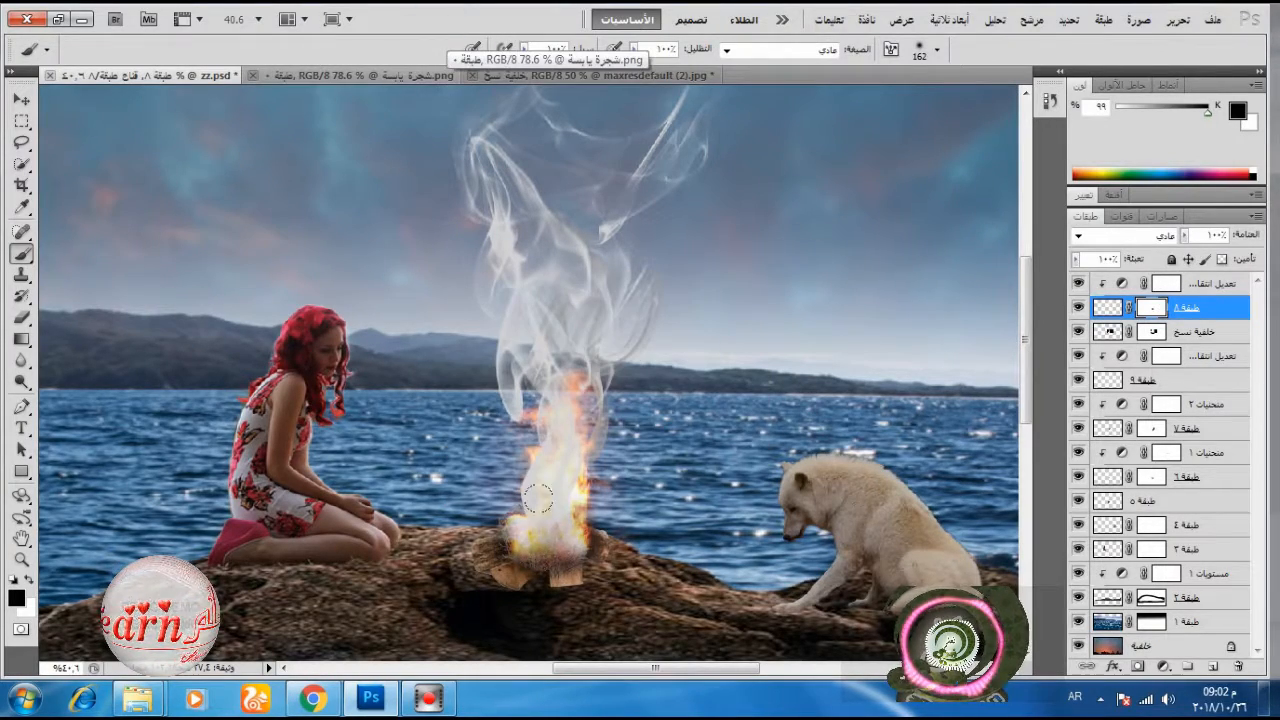
pyautogui.moveTo(537, 497); pyautogui.dragTo(550, 409)
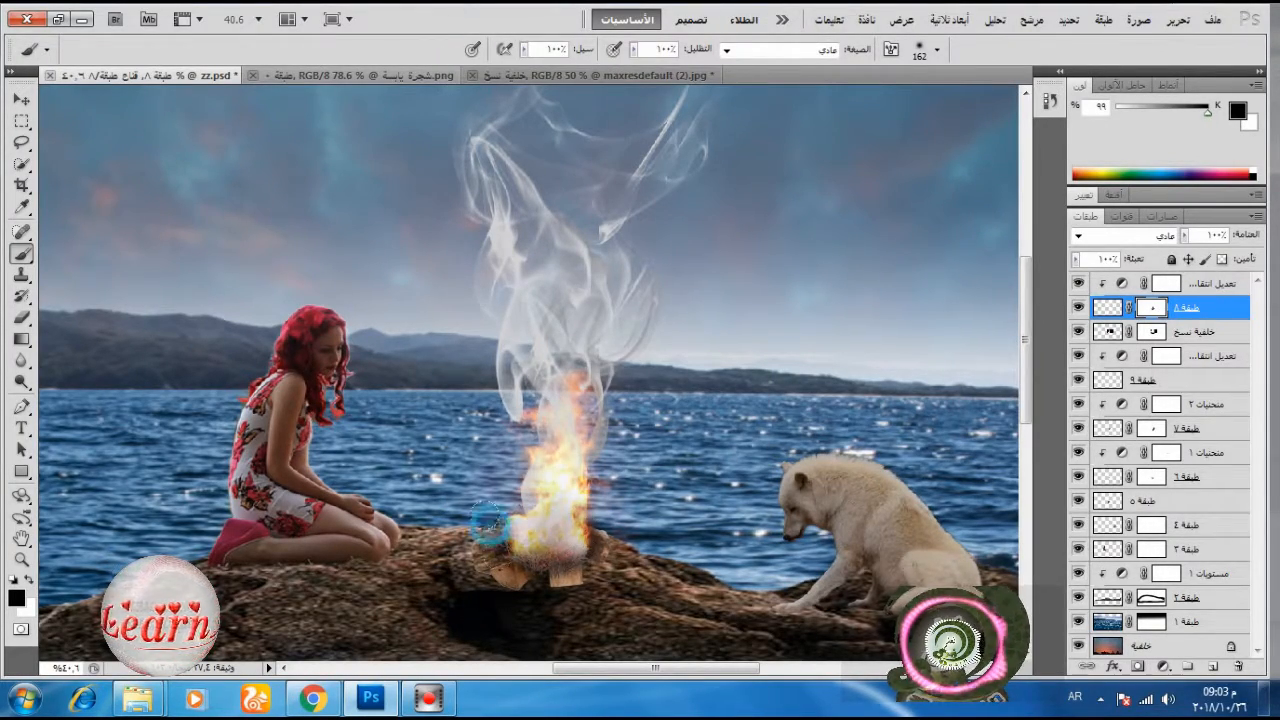
# - Set black in the whites to +40% in the upper smoke layer's Selective Color adjustment
pyautogui.doubleClick(1122, 285)
pyautogui.moveTo(1179, 399); pyautogui.dragTo(1203, 404)
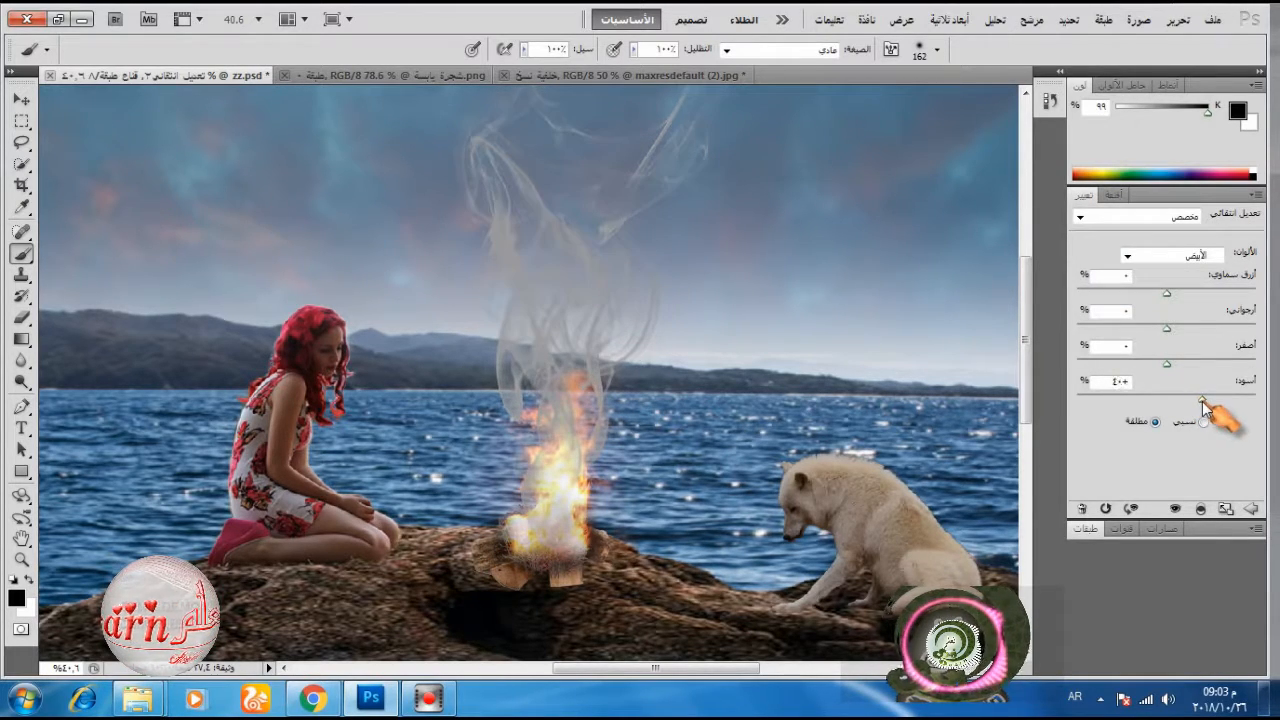
pyautogui.click(1086, 528)
# - Set up a white 945 px brush at 100% opacity and compare the smoke with the top Selective Color adjustment hidden and shown
pyautogui.press('x')
pyautogui.rightClick(1022, 280)
pyautogui.click(1021, 272)
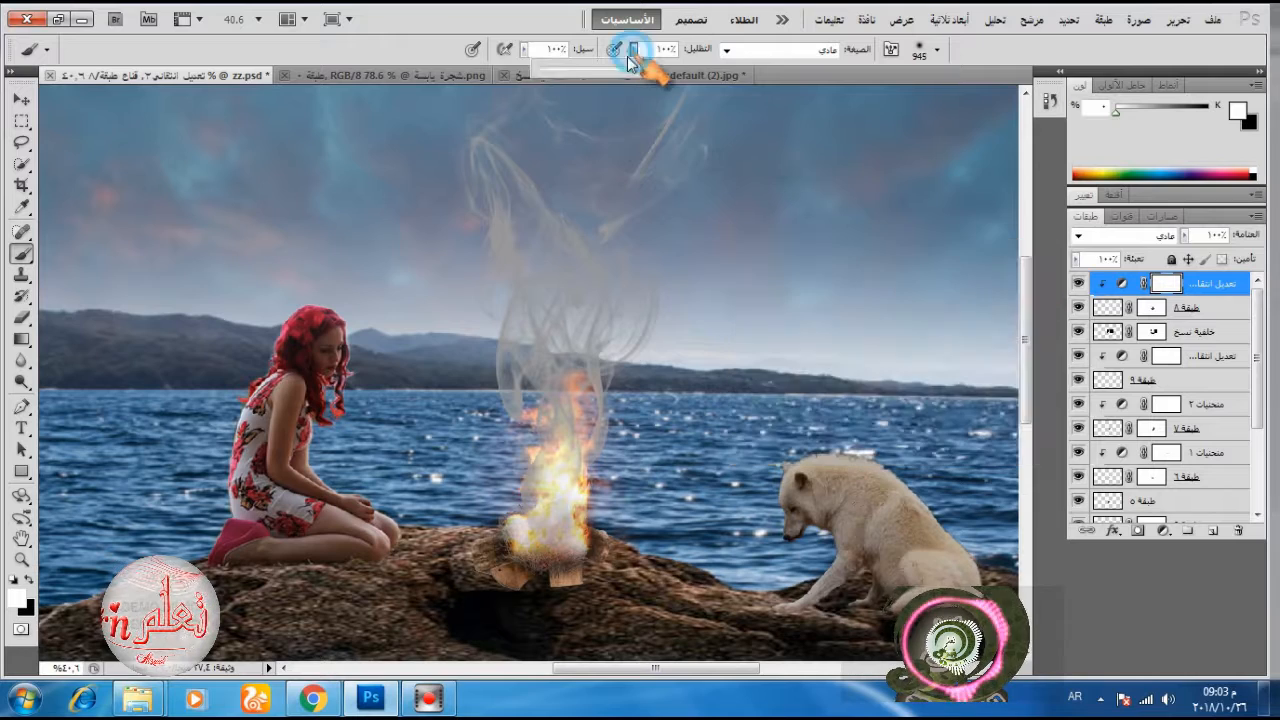
pyautogui.moveTo(638, 50); pyautogui.dragTo(702, 82)
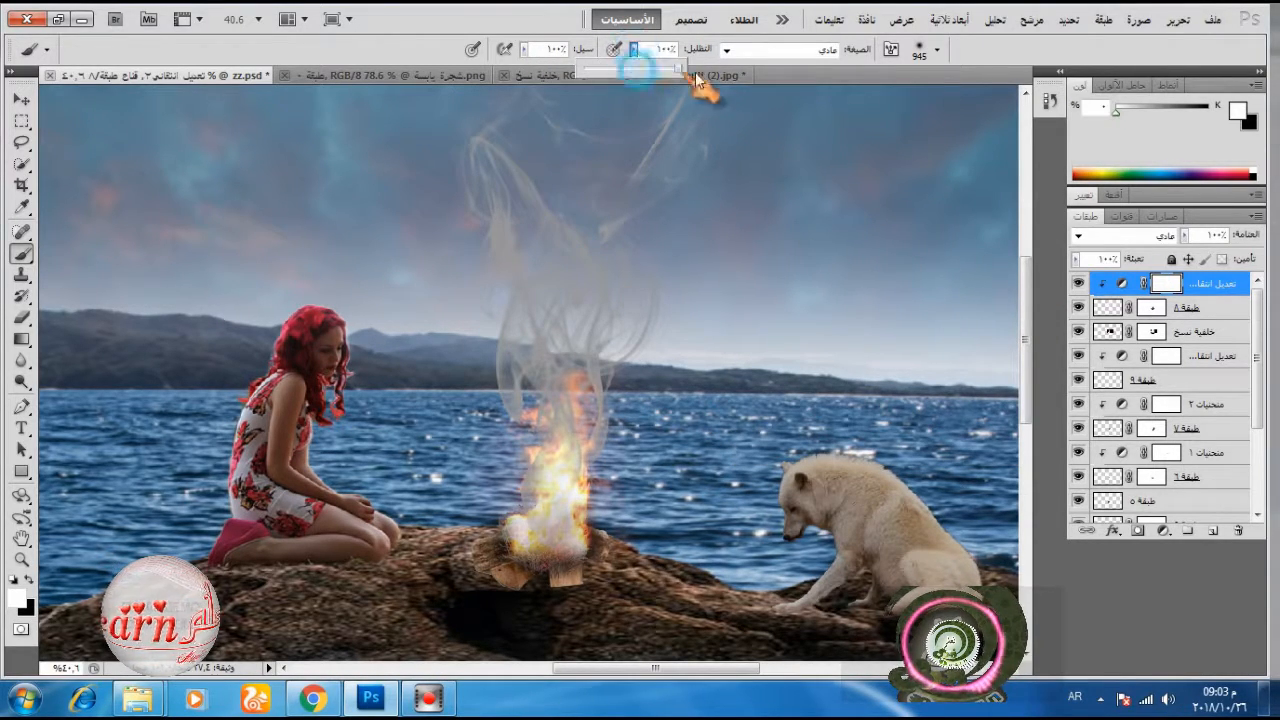
pyautogui.click(1078, 284)
pyautogui.click(1078, 284)
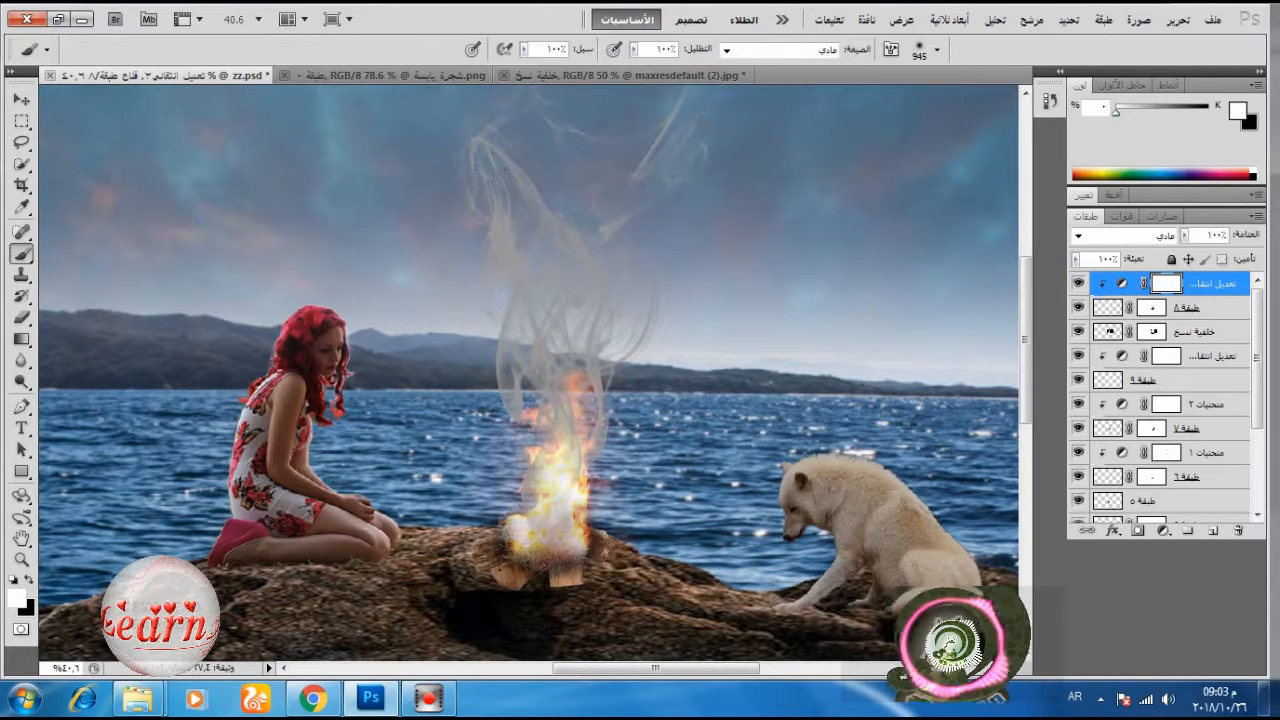
# - Set black in the whites to +30% in the top Selective Color adjustment
pyautogui.click(1123, 285)
pyautogui.moveTo(1166, 401); pyautogui.dragTo(1192, 404)
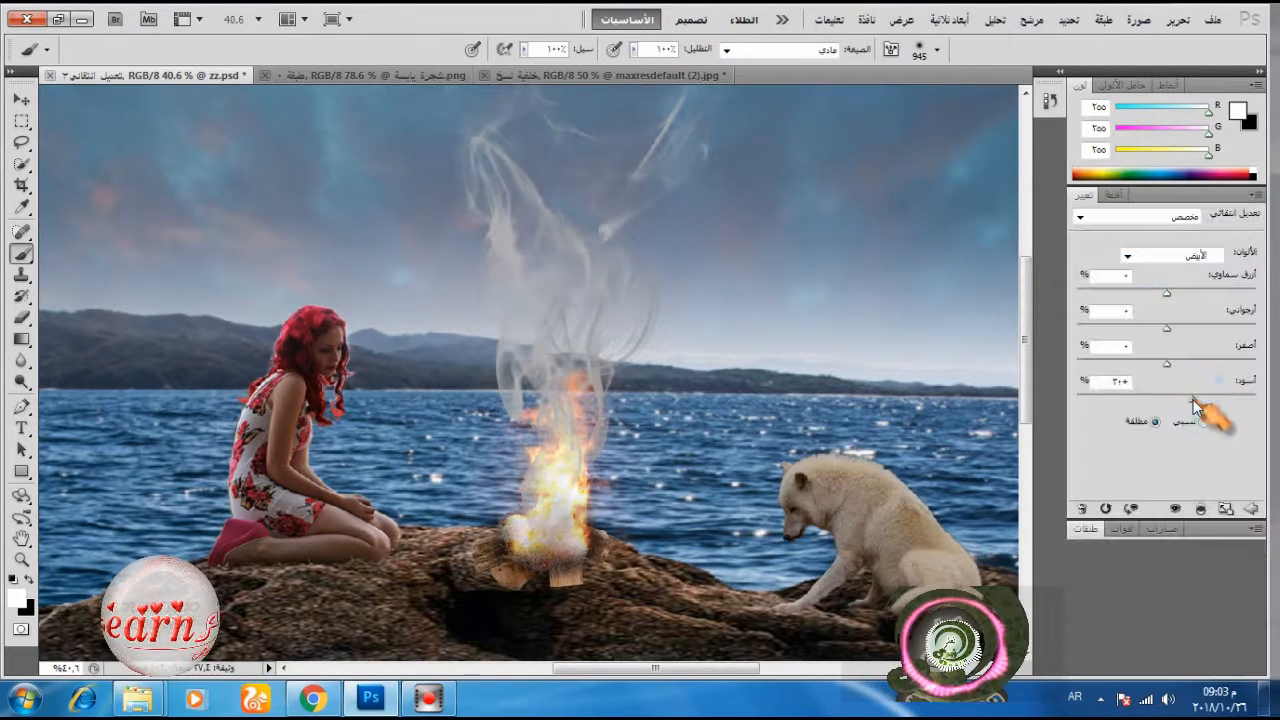
# - Paint out the smoke's outer edges on the mask of طبقة ٨ with a soft 438 px black brush
pyautogui.click(1098, 532)
pyautogui.click(1152, 308)
pyautogui.rightClick(768, 362)
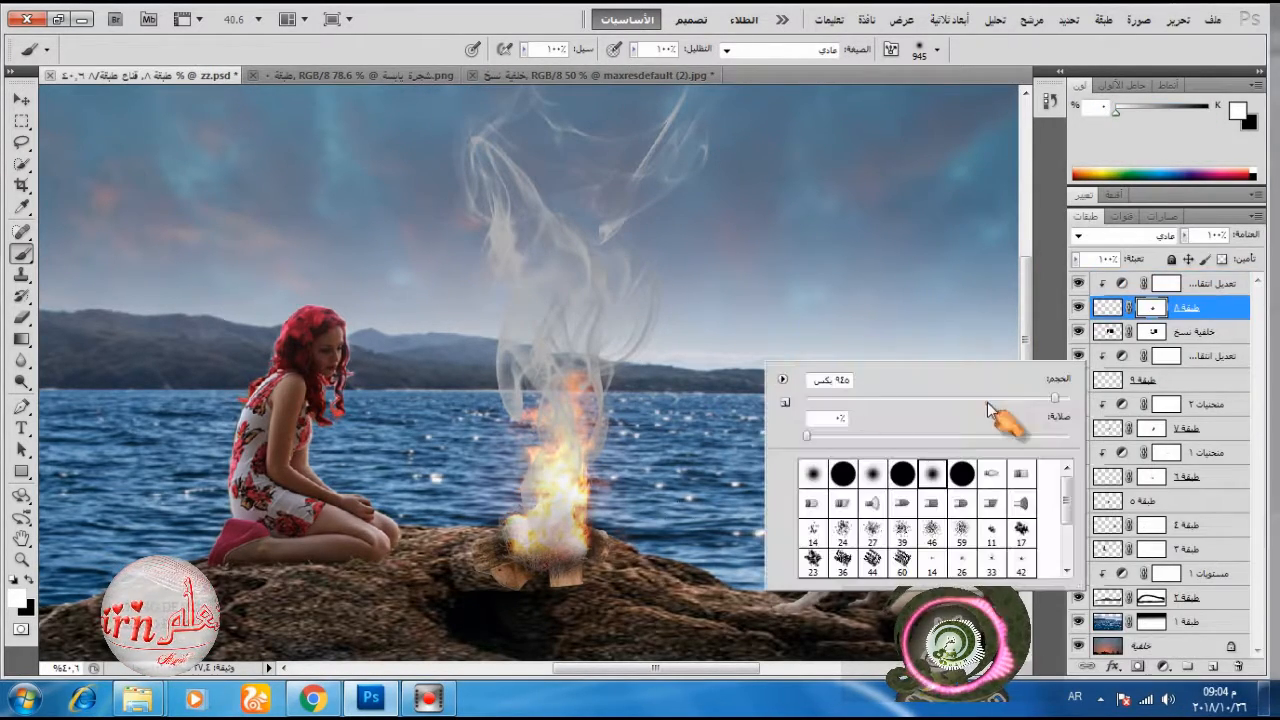
pyautogui.moveTo(986, 404); pyautogui.dragTo(1034, 408)
pyautogui.click(545, 450)
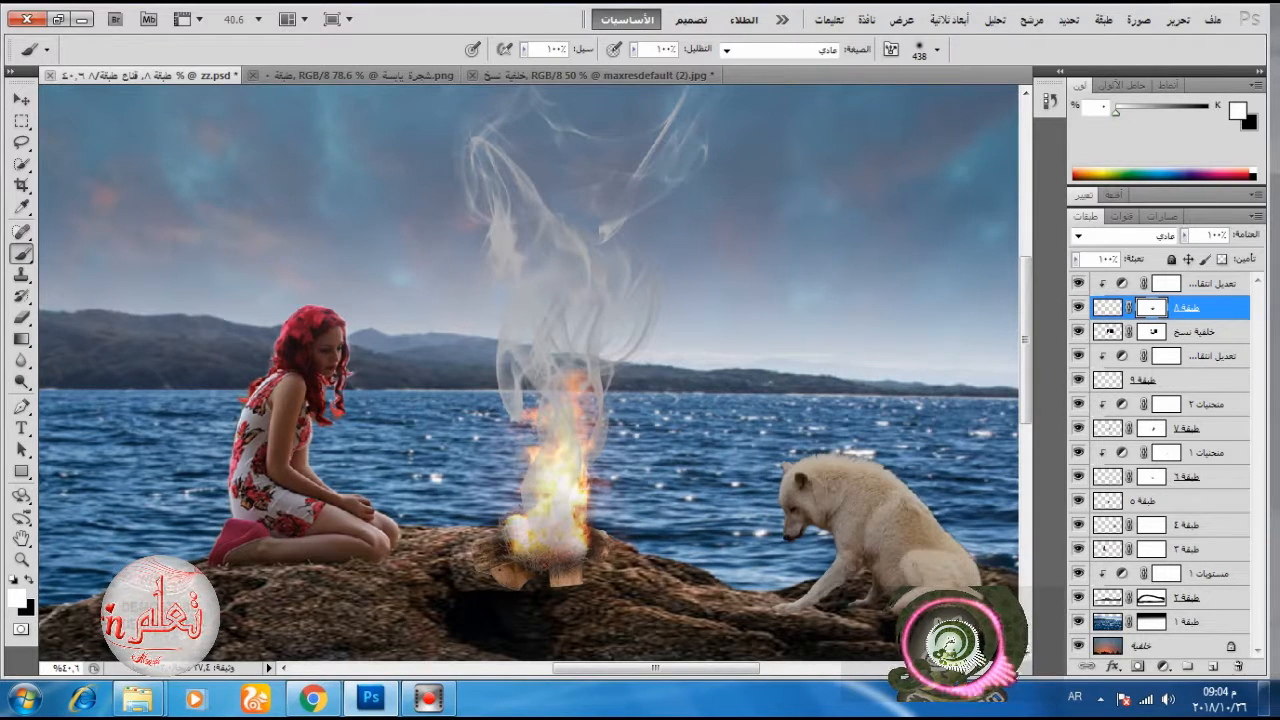
pyautogui.press('x')
pyautogui.moveTo(444, 312); pyautogui.dragTo(435, 280)
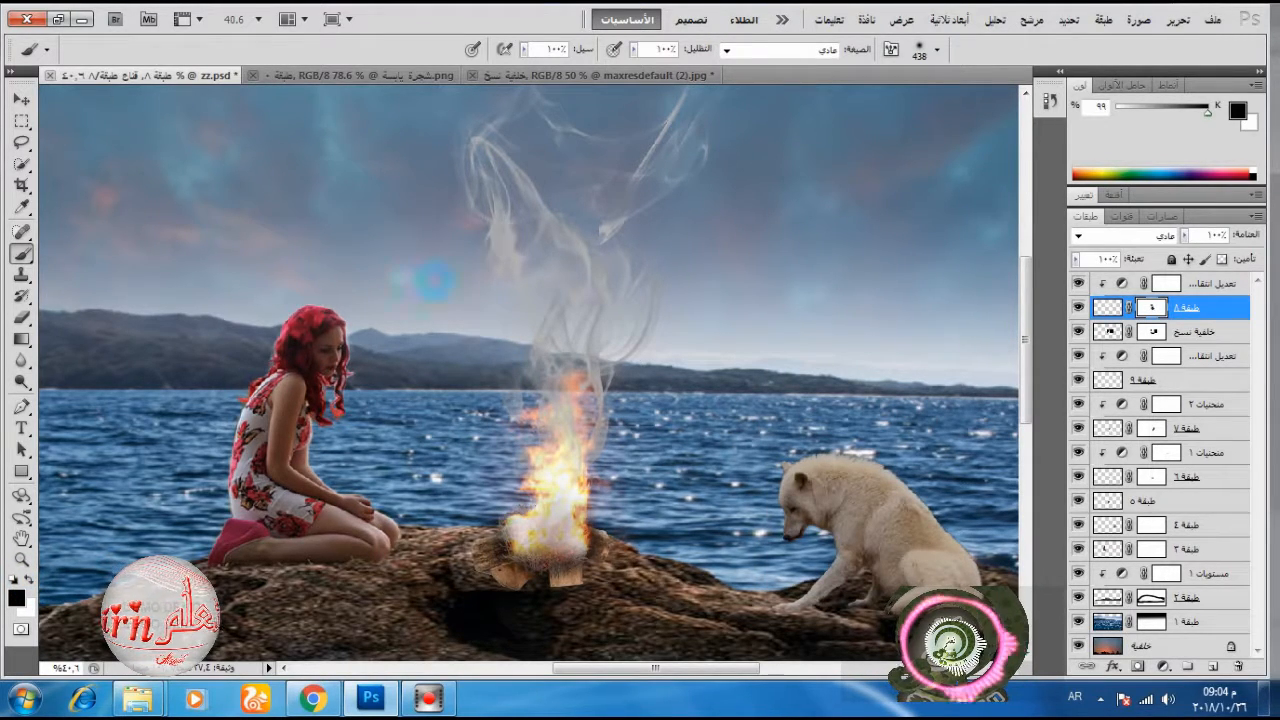
pyautogui.moveTo(700, 82); pyautogui.dragTo(691, 342)
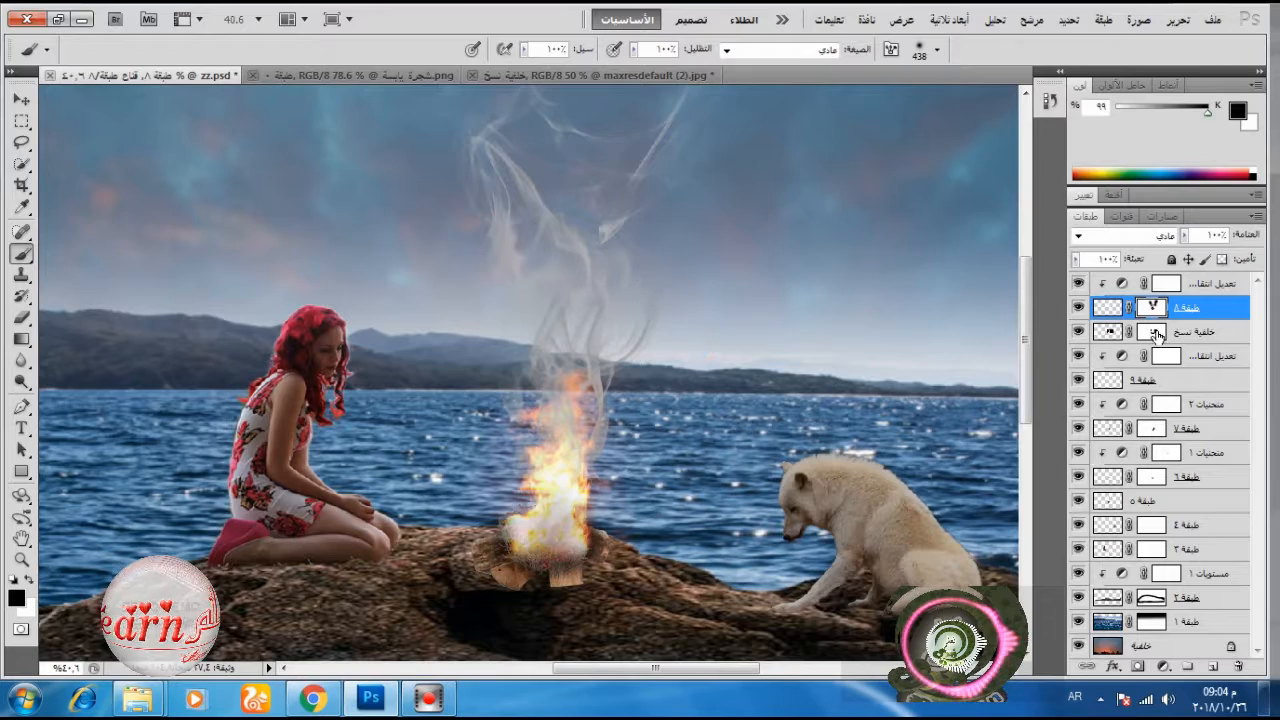
# - Mask the lower smoke layer (طبقة ٩) and paint out part of its smoke in black
pyautogui.click(1155, 332)
pyautogui.click(1163, 380)
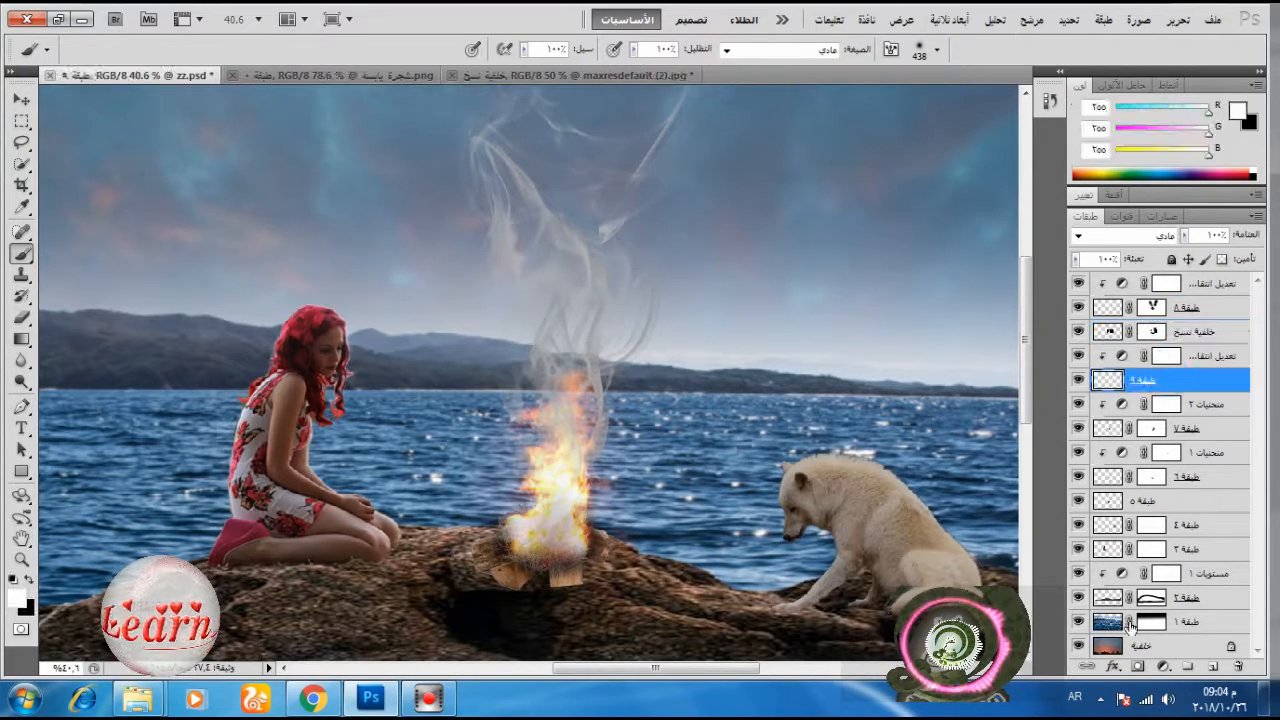
pyautogui.scroll(-3, 683, 331)
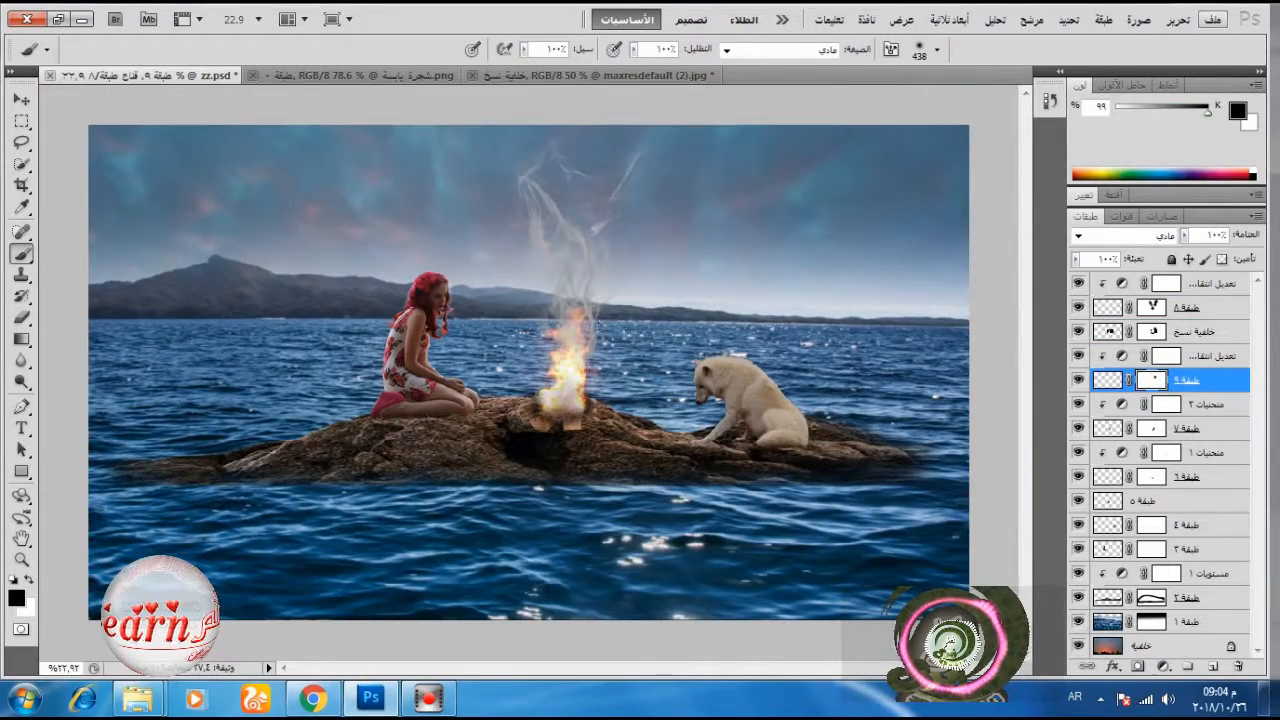
# - Reduce the black in the whites further in the top Selective Color adjustment to brighten the smoke
pyautogui.doubleClick(1122, 285)
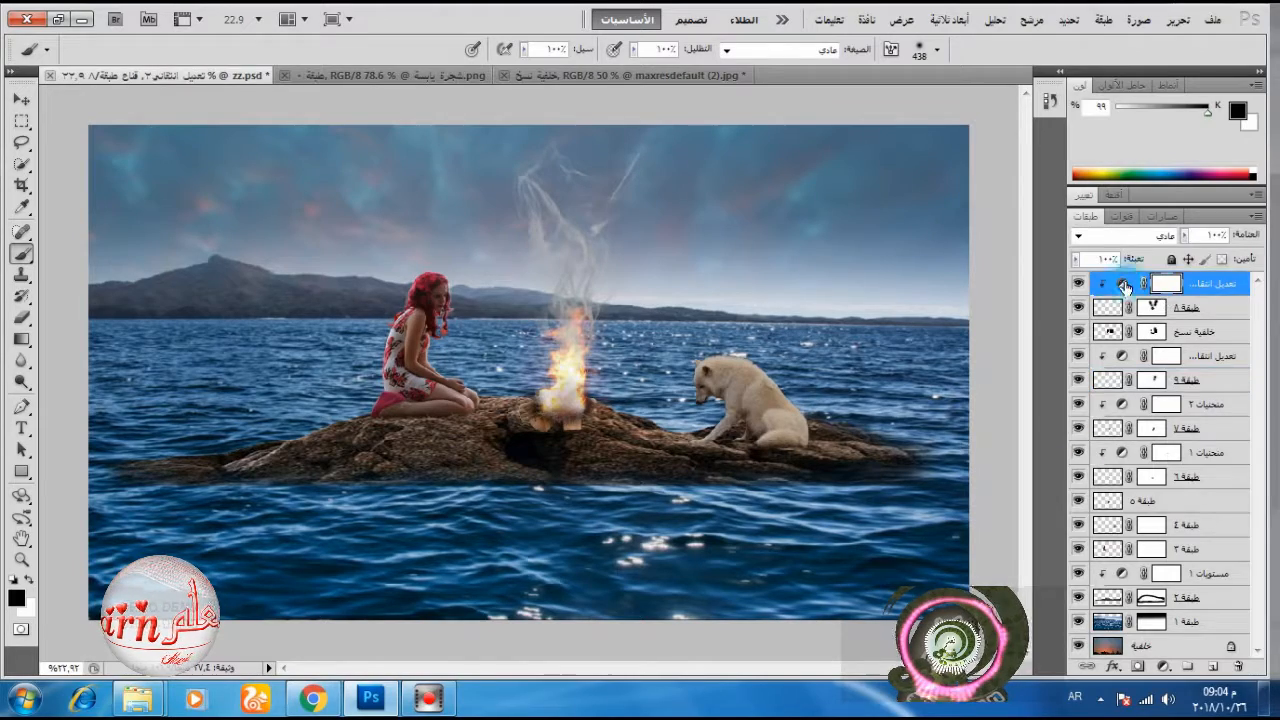
pyautogui.moveTo(1186, 399); pyautogui.dragTo(1176, 398)
pyautogui.click(1084, 527)
pyautogui.scroll(-2, 661, 416)
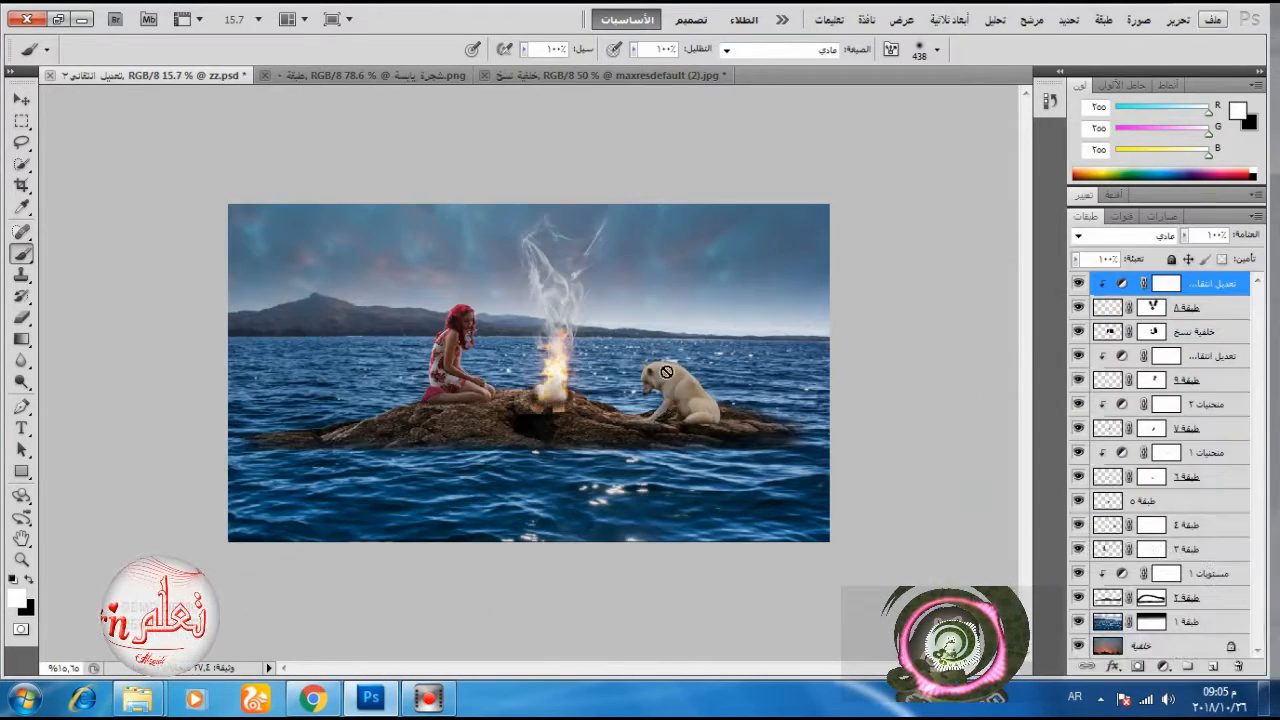
# - Look through the source pictures in the صور folder in Windows Explorer and return to Photoshop
pyautogui.click(140, 698)
pyautogui.click(116, 596)
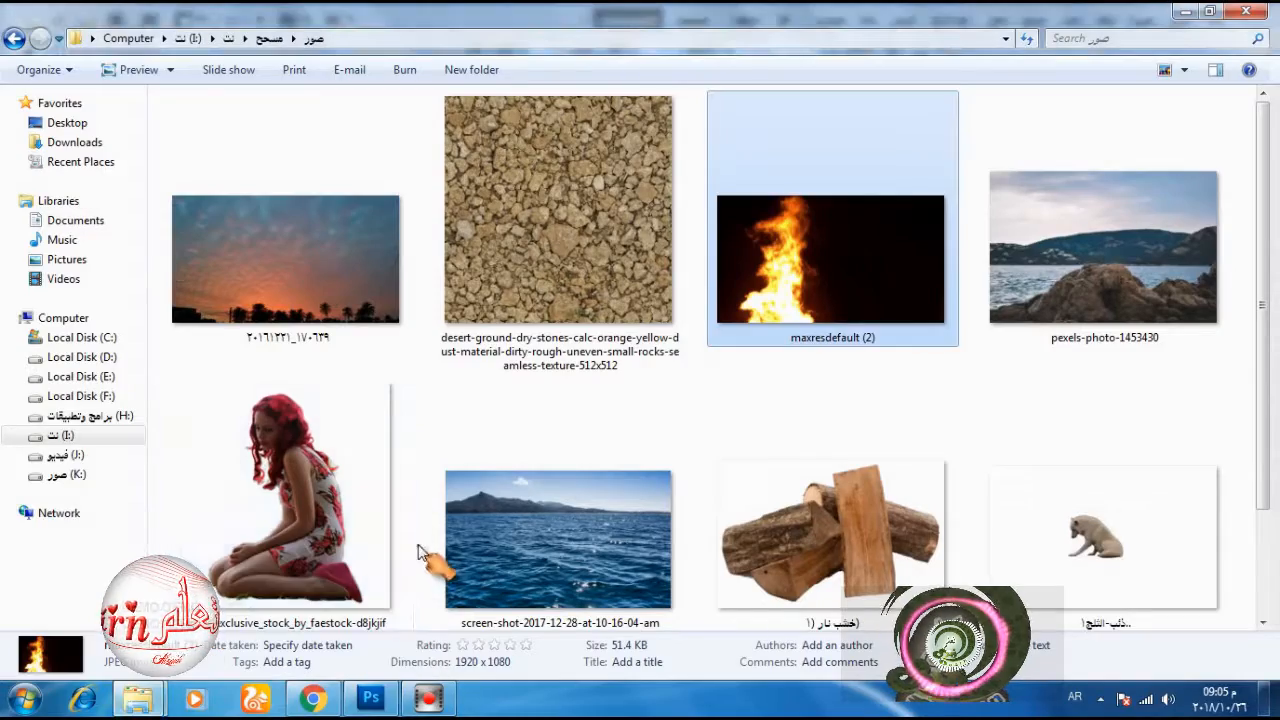
pyautogui.scroll(-3, 500, 528)
pyautogui.scroll(3, 510, 522)
pyautogui.click(1183, 13)
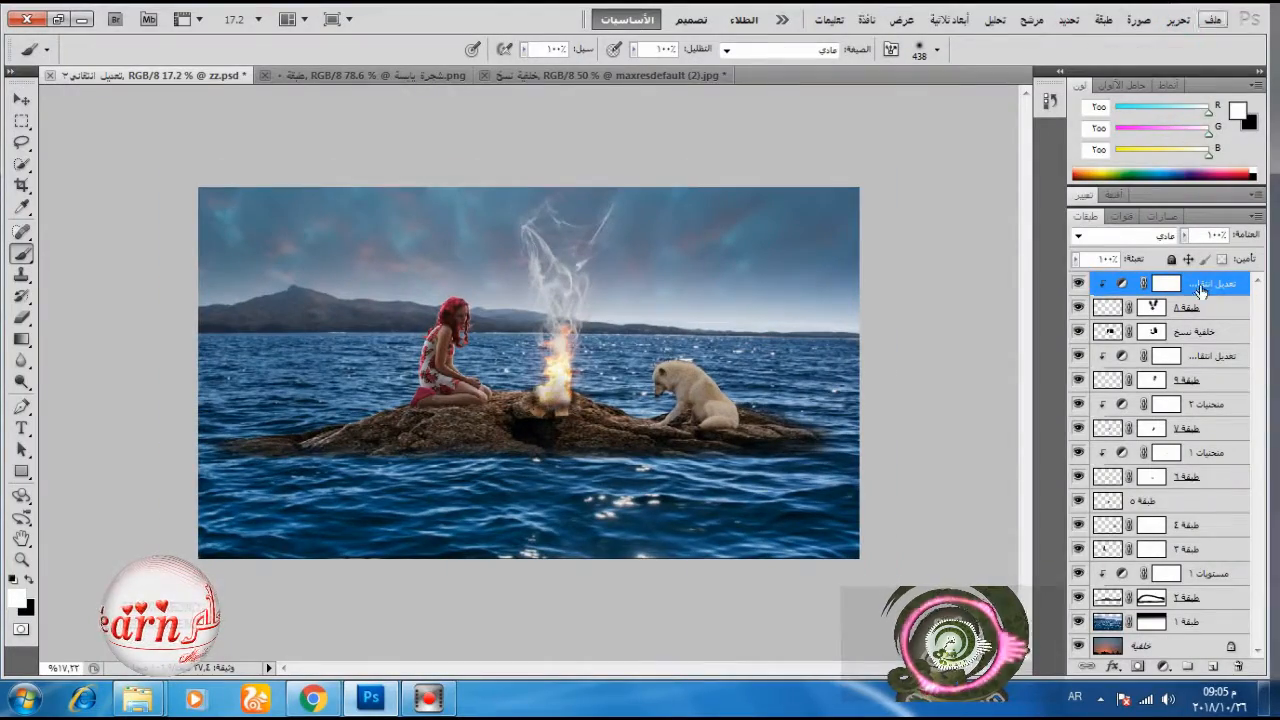
# - Add a new layer (طبقة ١٠) above all others and choose orange (R 246, G 123, B 69) as the brush colour
pyautogui.click(1213, 667)
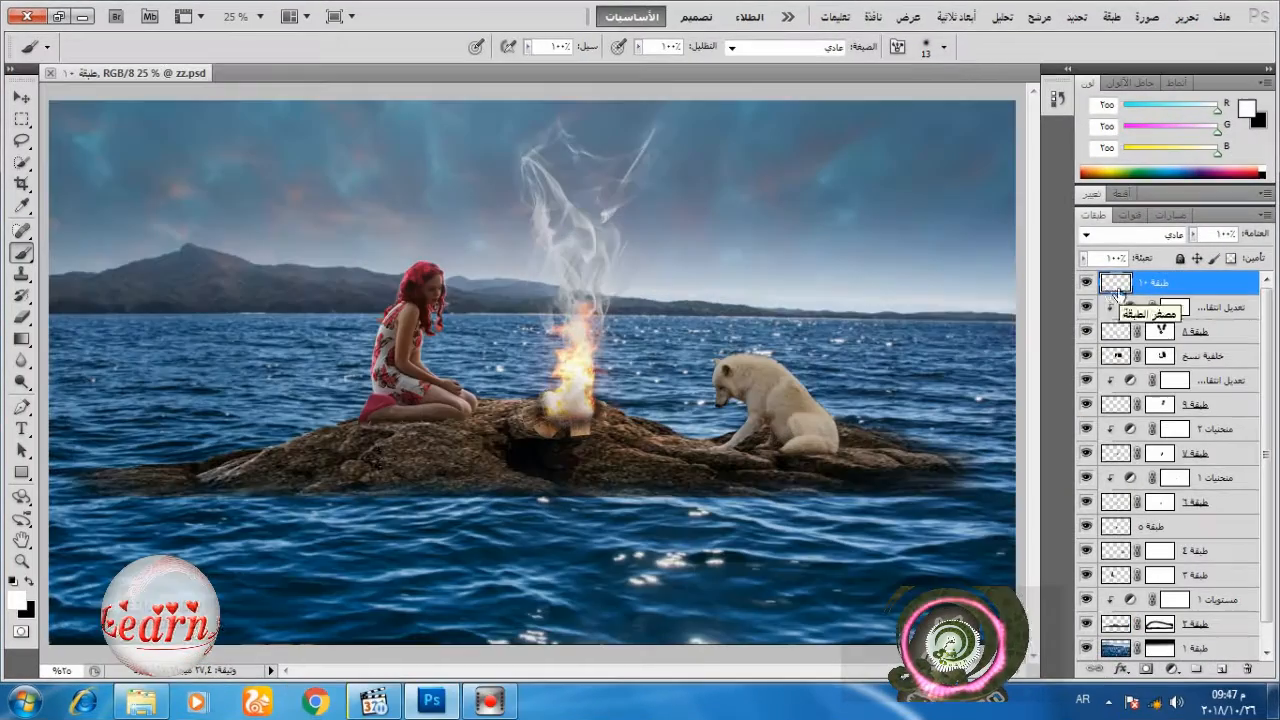
pyautogui.click(17, 601)
pyautogui.click(617, 392)
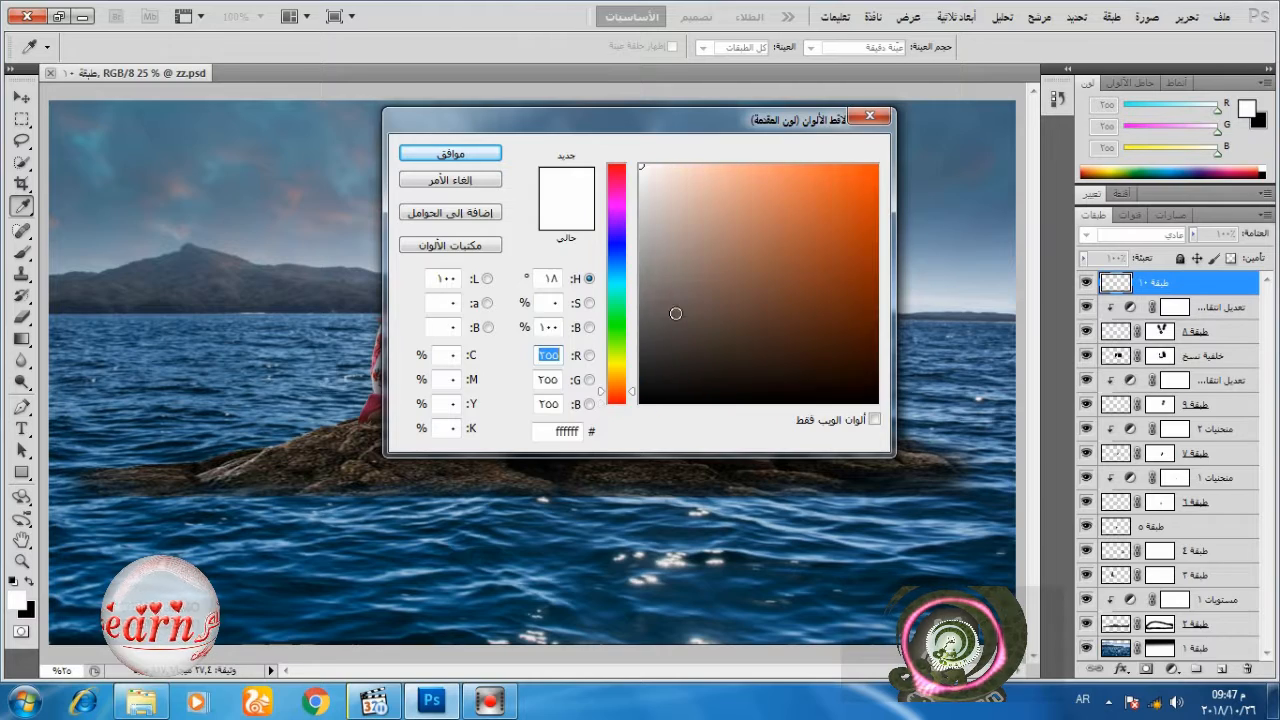
pyautogui.click(848, 172)
pyautogui.click(485, 154)
pyautogui.press('b')
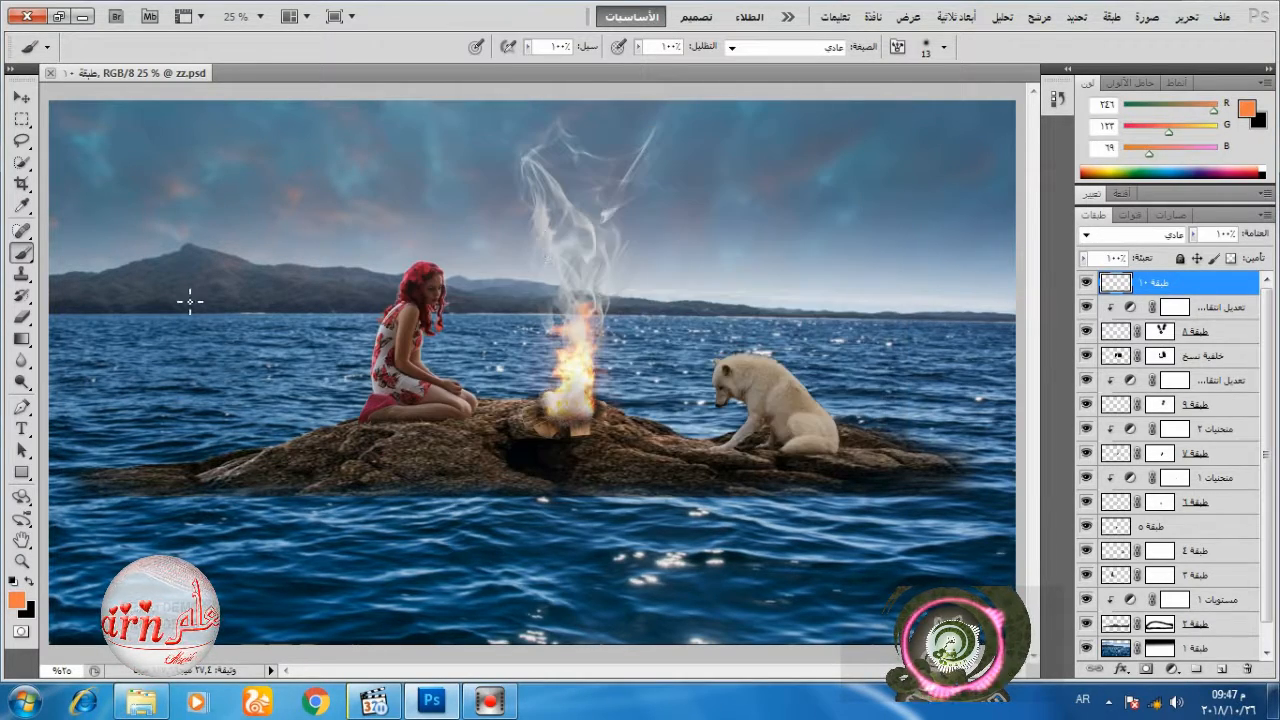
# - Paint an orange glow around the campfire with a soft 430 px brush at 28% and 54% opacity, and set the layer's blend mode to تغشية
pyautogui.rightClick(628, 228)
pyautogui.click(641, 48)
pyautogui.moveTo(640, 65); pyautogui.dragTo(565, 65)
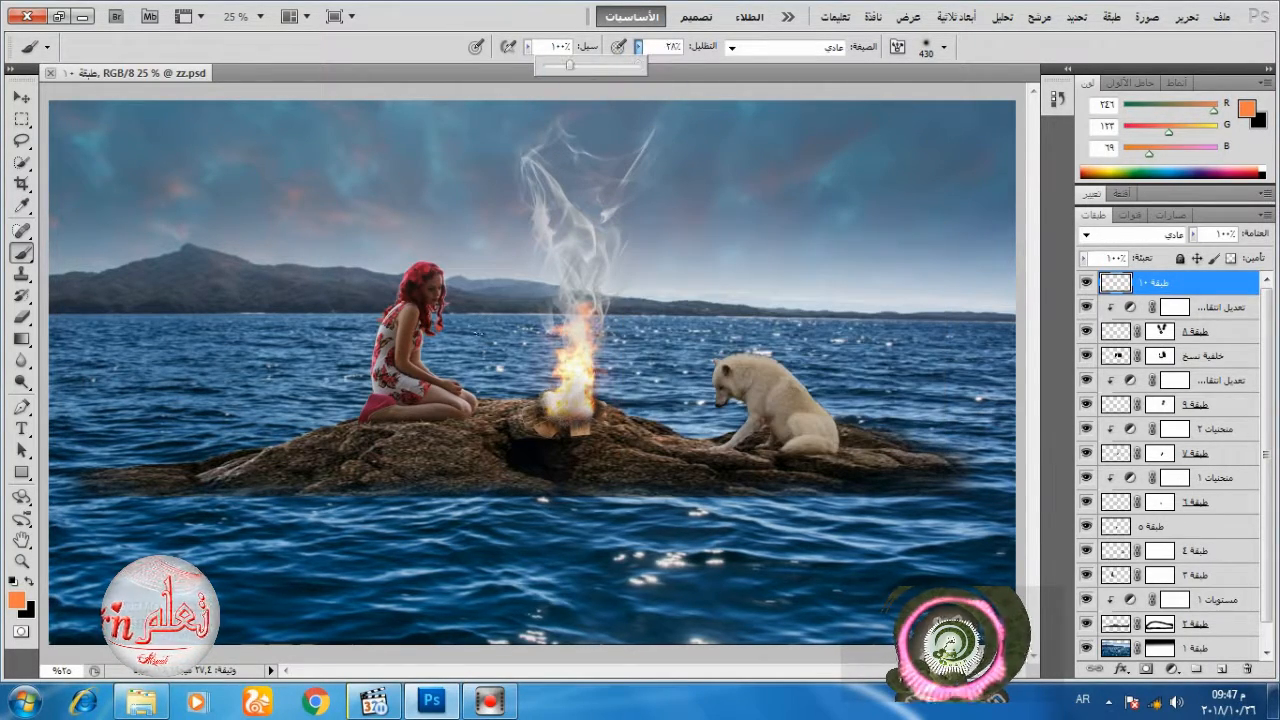
pyautogui.moveTo(490, 362)
pyautogui.mouseDown()
pyautogui.moveTo(682, 411)
pyautogui.moveTo(502, 412)
pyautogui.mouseUp()
pyautogui.moveTo(638, 47)
pyautogui.mouseDown()
pyautogui.moveTo(692, 65)
pyautogui.moveTo(662, 66)
pyautogui.mouseUp()
pyautogui.moveTo(480, 375)
pyautogui.mouseDown()
pyautogui.moveTo(454, 362)
pyautogui.moveTo(700, 417)
pyautogui.mouseUp()
pyautogui.click(1140, 234)
pyautogui.click(1155, 384)
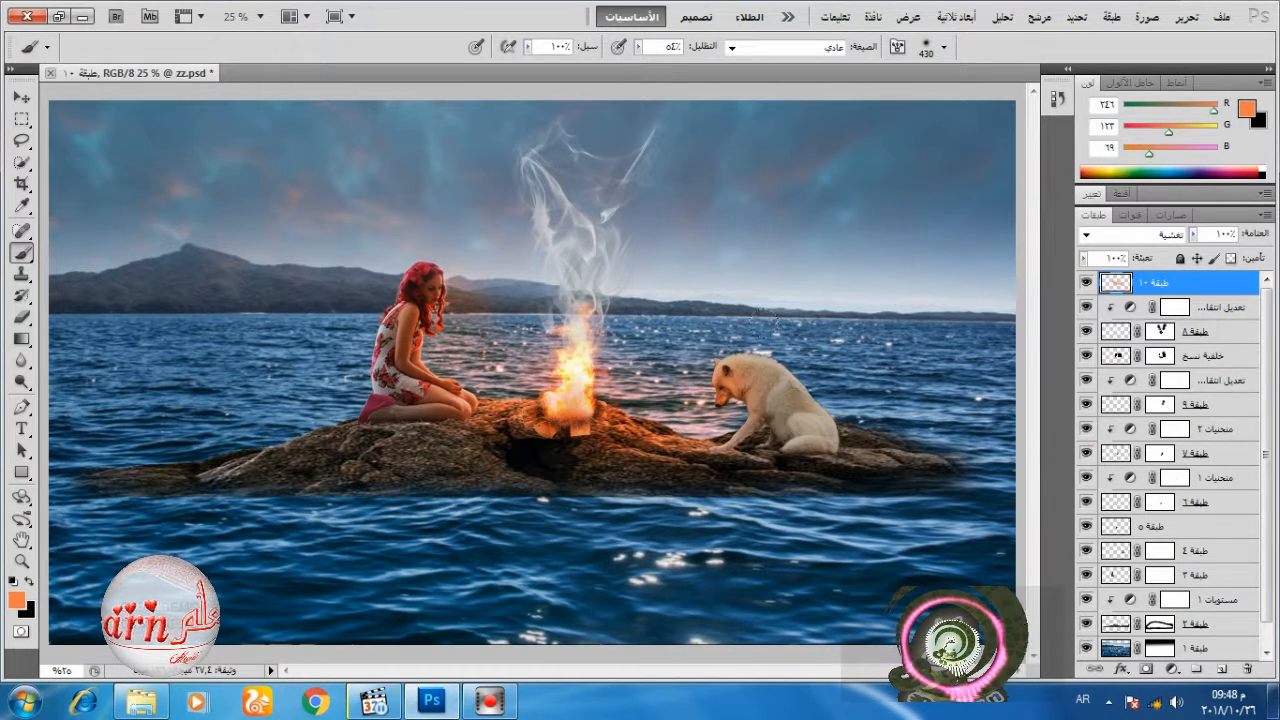
# - Mask the glow layer and paint the glow out of the water beside the fire with a 100 px black brush
pyautogui.click(1150, 669)
pyautogui.scroll(2, 686, 251)
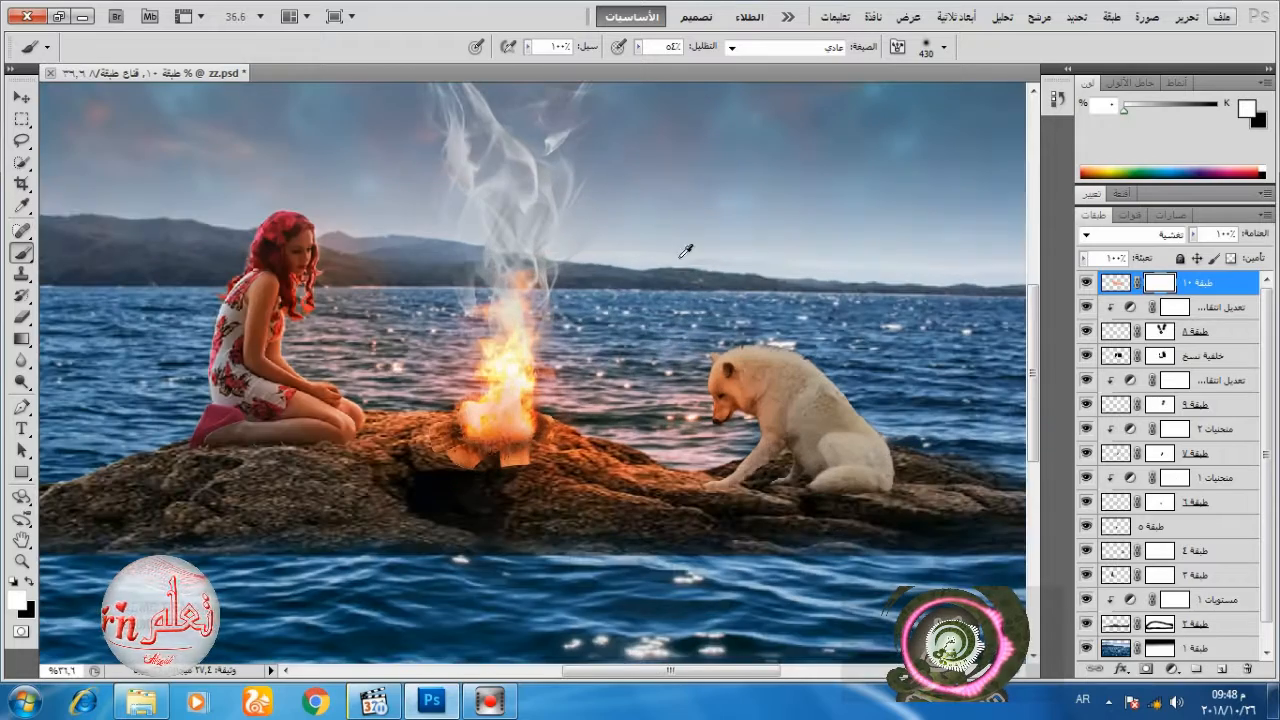
pyautogui.click(29, 582)
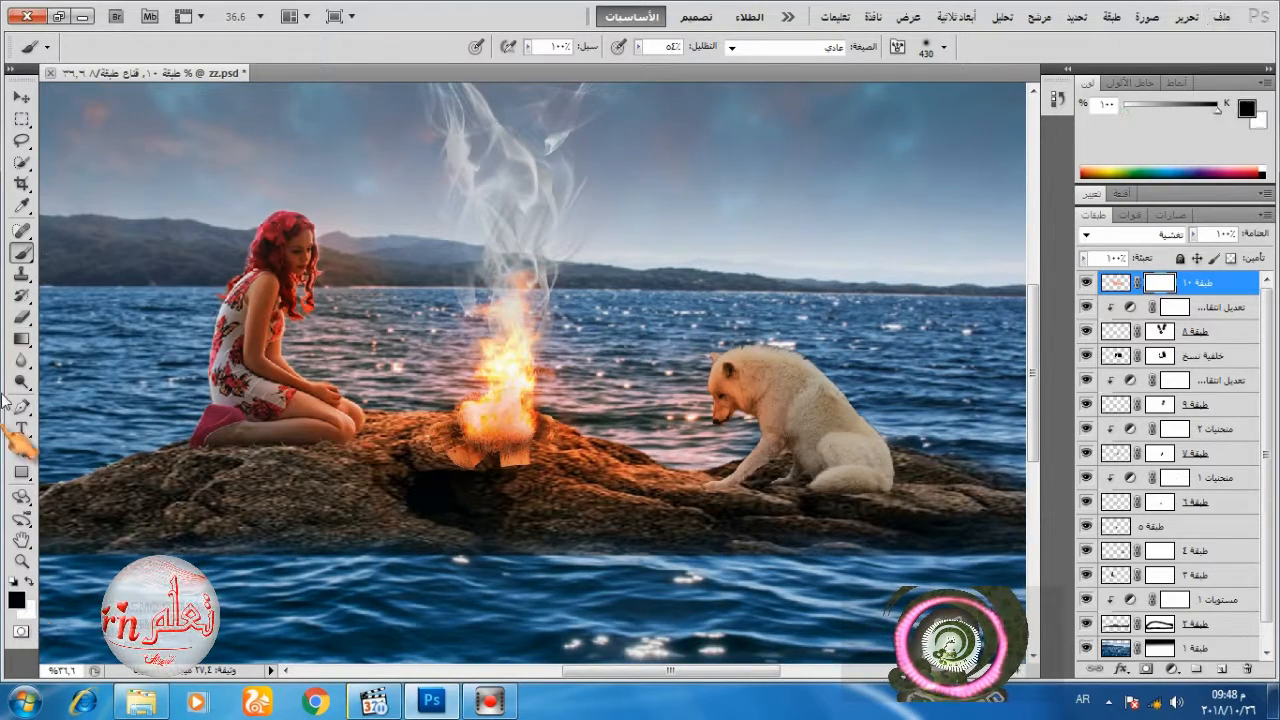
pyautogui.rightClick(724, 304)
pyautogui.moveTo(829, 349); pyautogui.dragTo(903, 349)
pyautogui.click(576, 338)
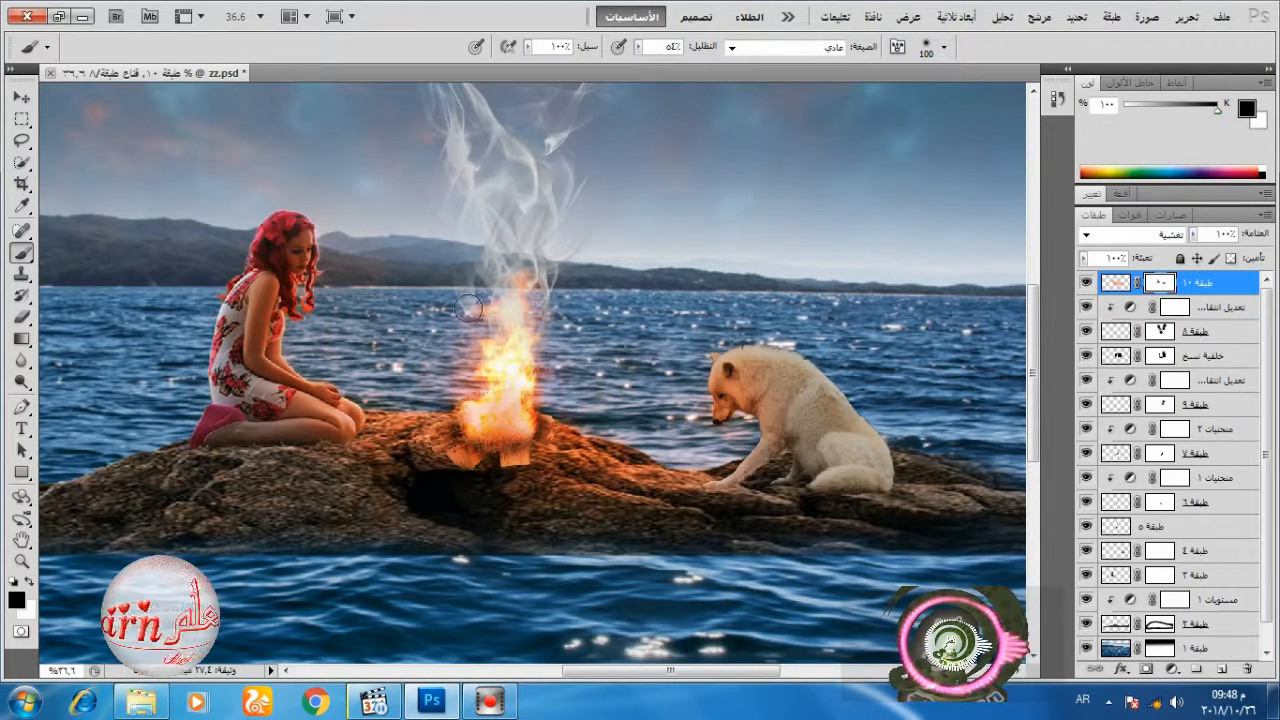
pyautogui.scroll(-3, 697, 459)
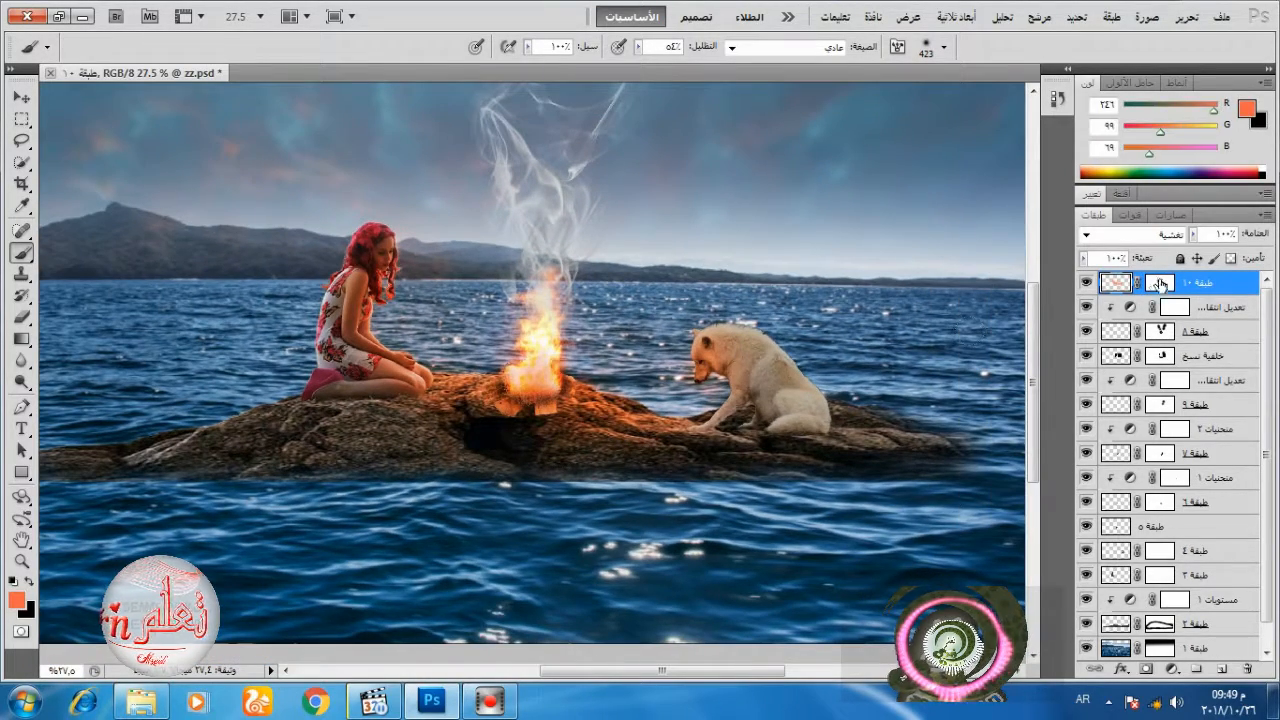
# - Paint out excess glow around the wolf on the glow layer's mask with a 78 px black brush
pyautogui.click(1160, 284)
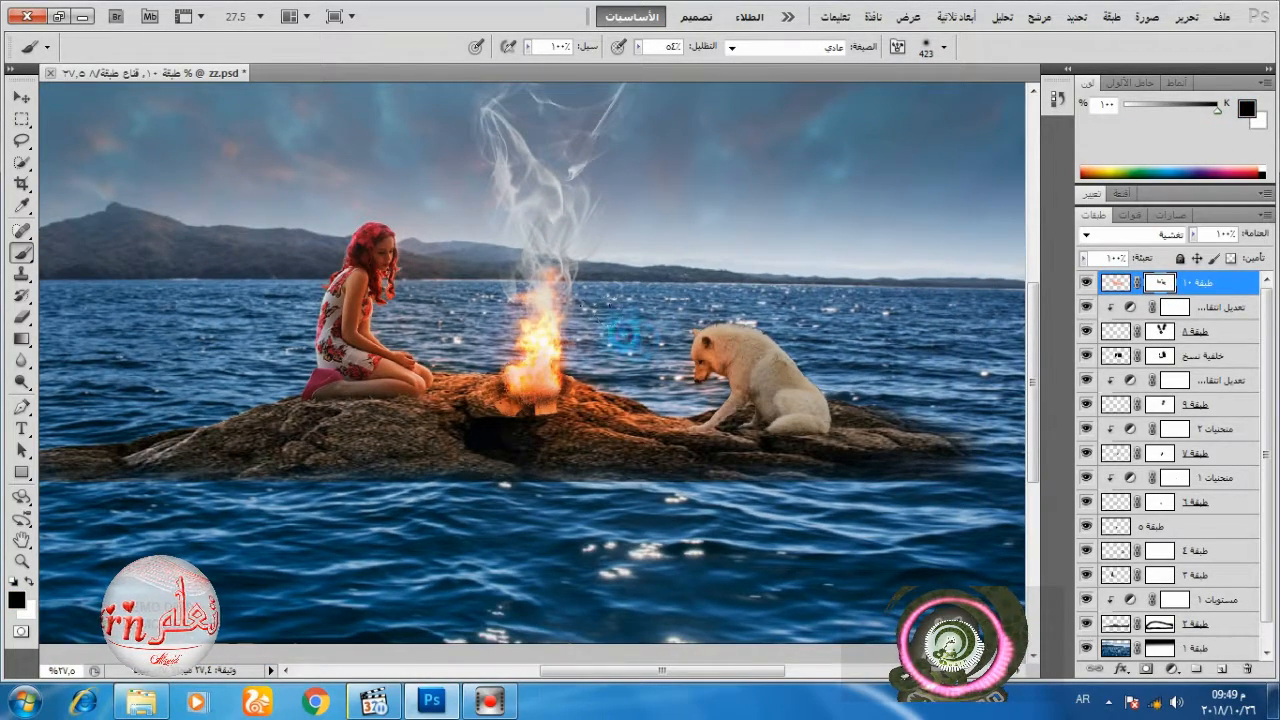
pyautogui.scroll(7, 710, 399)
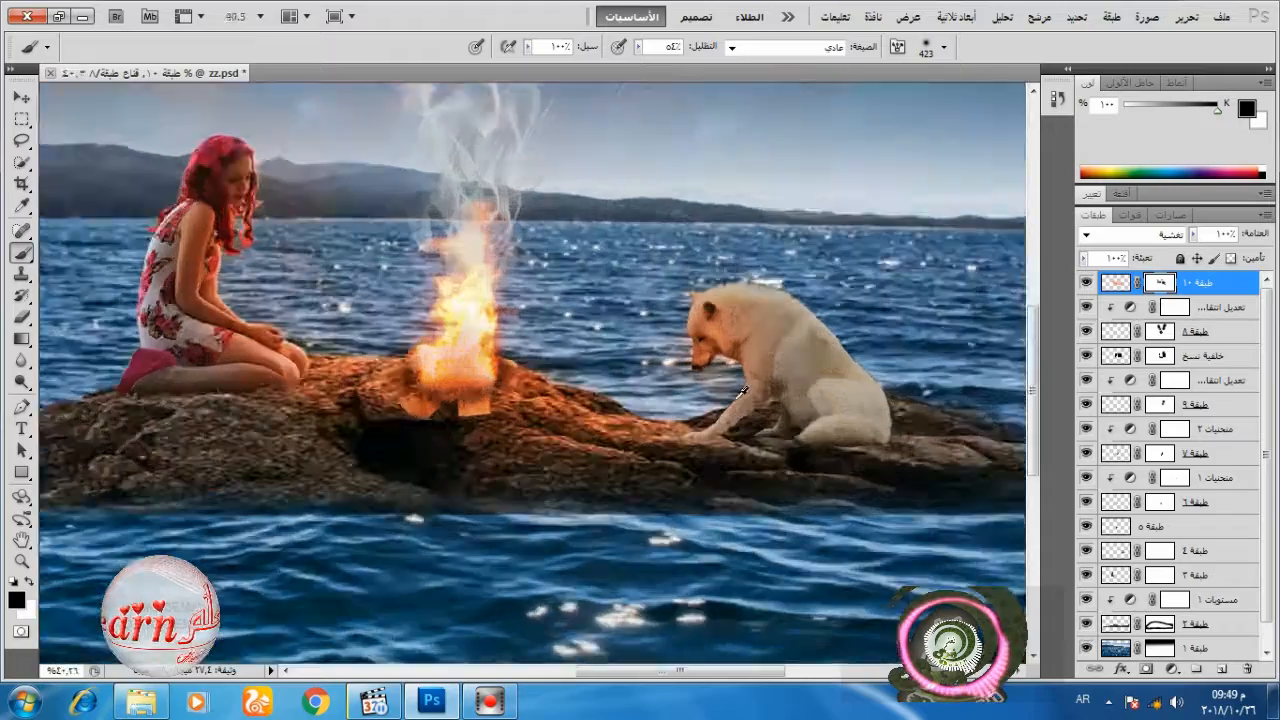
pyautogui.rightClick(712, 399)
pyautogui.moveTo(953, 375); pyautogui.dragTo(883, 384)
pyautogui.click(711, 372)
# - Set the brush to 345 px with 20% opacity and 0% hardness
pyautogui.rightClick(808, 272)
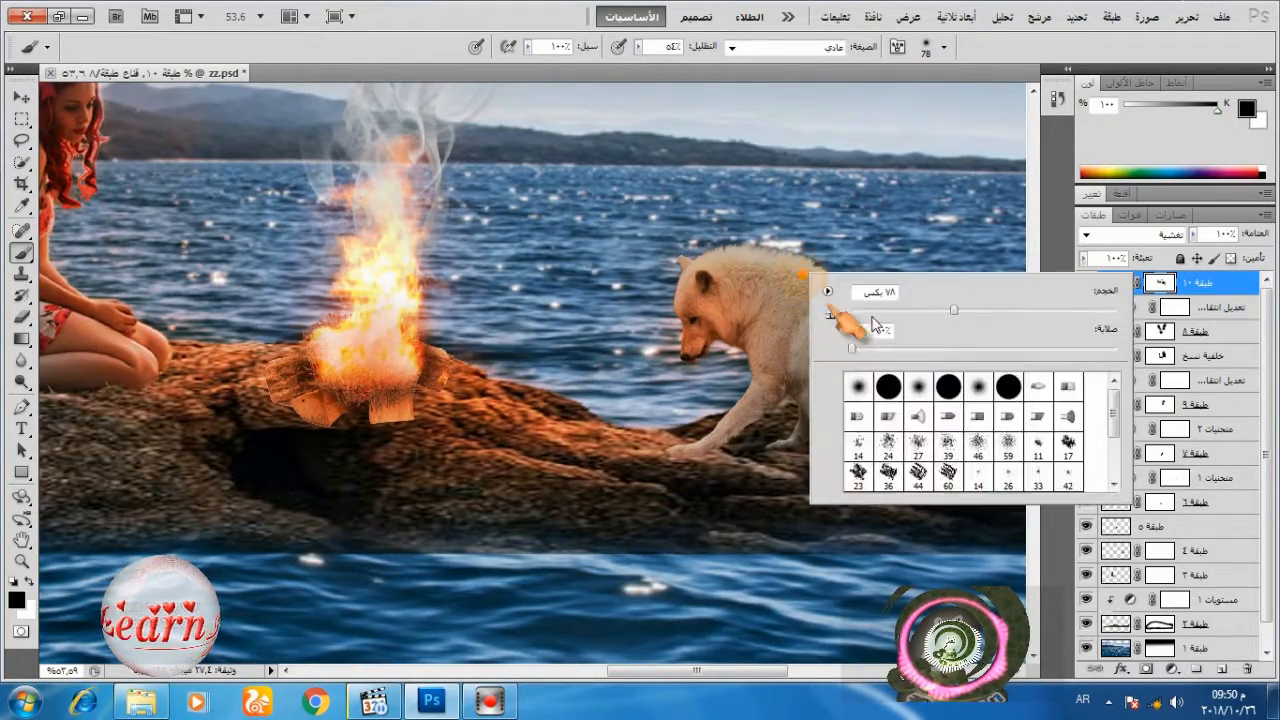
pyautogui.click(1038, 308)
pyautogui.click(638, 47)
pyautogui.click(604, 66)
pyautogui.rightClick(806, 256)
pyautogui.click(1061, 290)
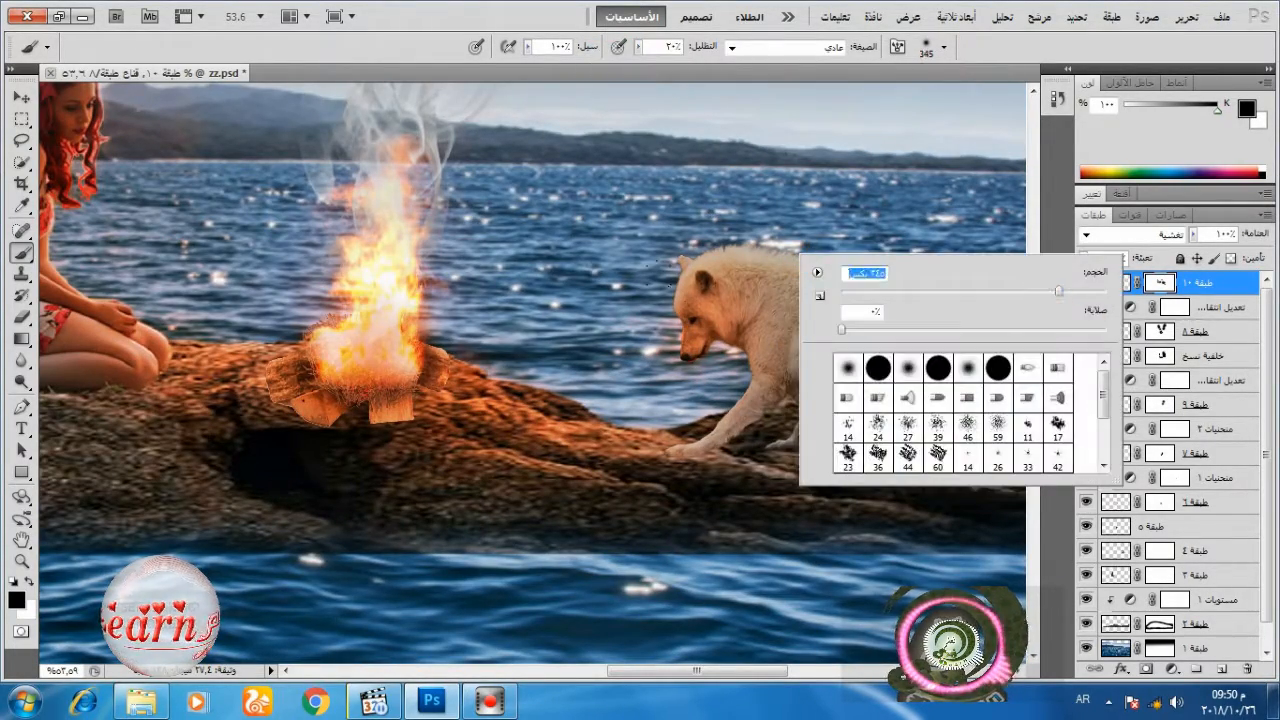
pyautogui.click(616, 312)
# - Paint a golden yellow (R 246, G 202, B 69) glow over the woman, the wolf and the firewood on طبقة ١٠
pyautogui.moveTo(709, 671); pyautogui.dragTo(655, 670)
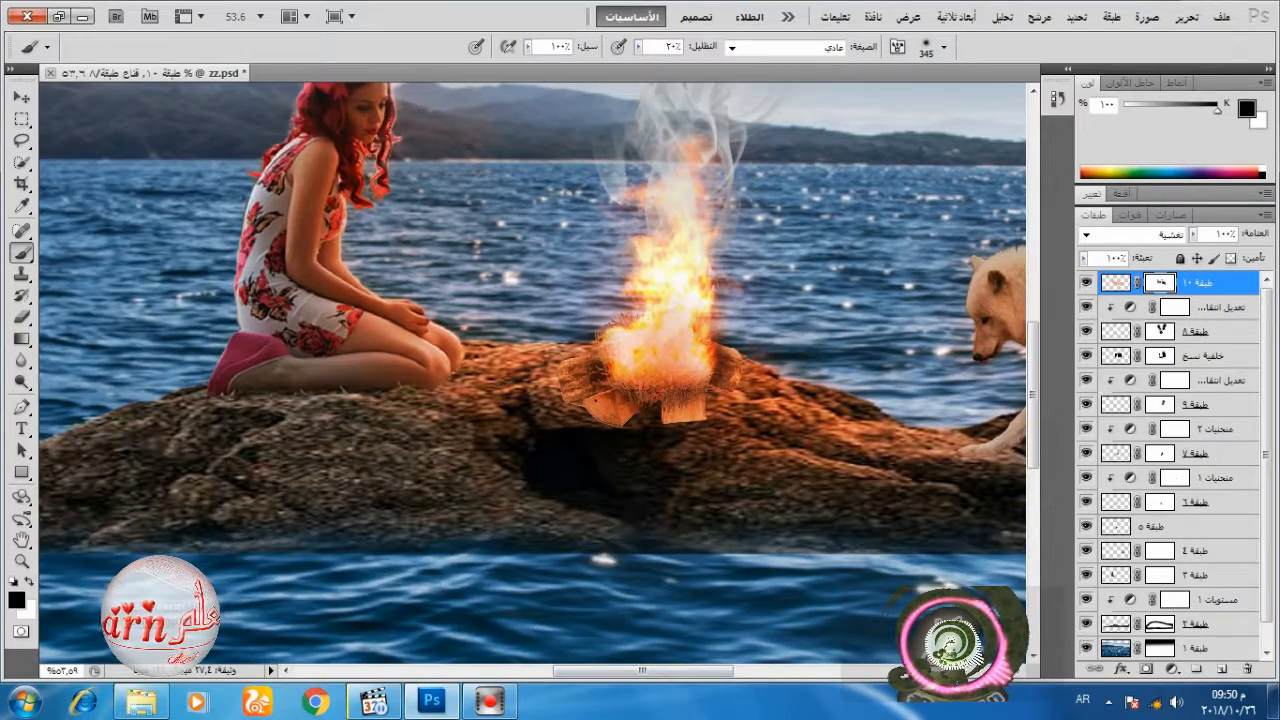
pyautogui.scroll(1, 399, 213)
pyautogui.click(1114, 285)
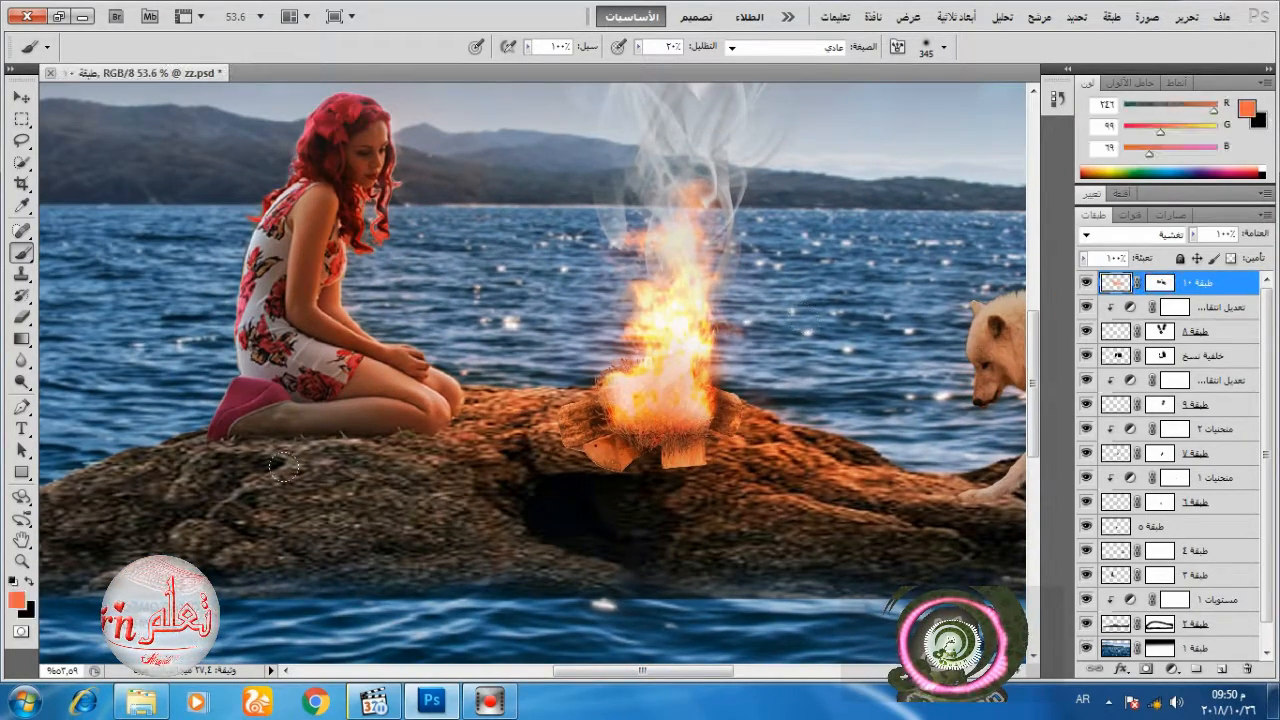
pyautogui.click(17, 600)
pyautogui.click(618, 372)
pyautogui.click(452, 153)
pyautogui.click(395, 199)
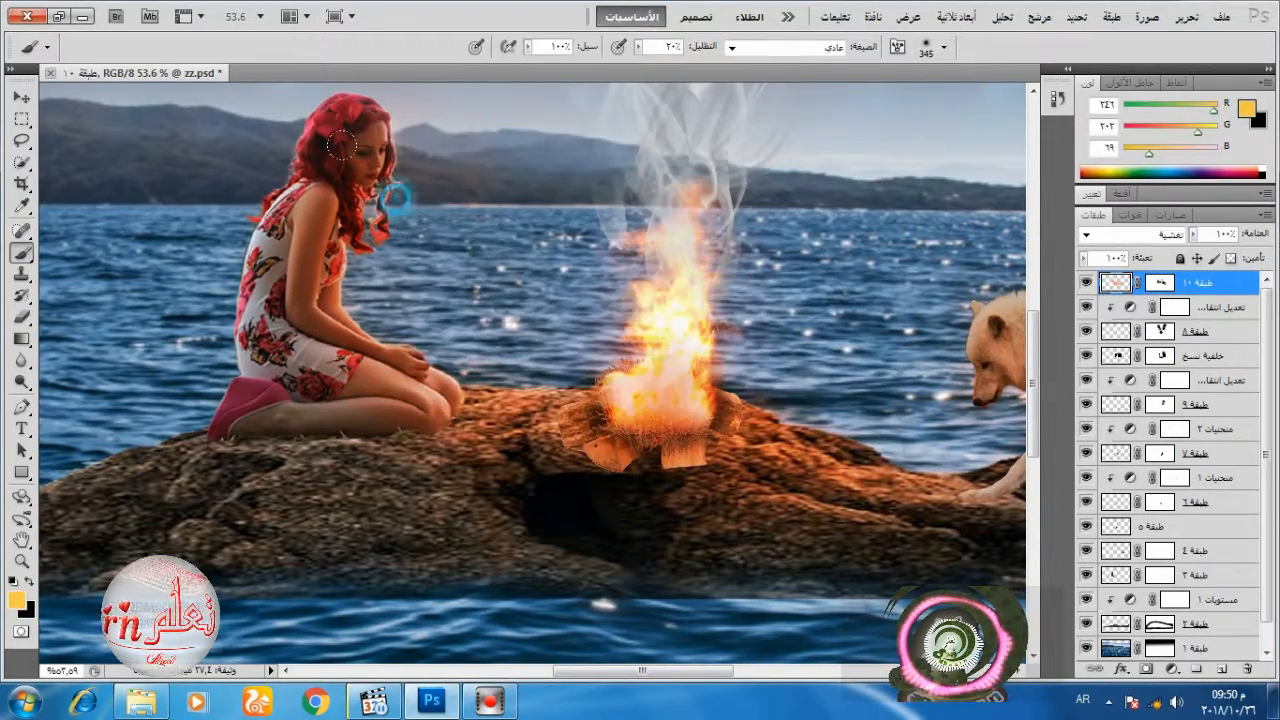
pyautogui.moveTo(630, 672); pyautogui.dragTo(667, 672)
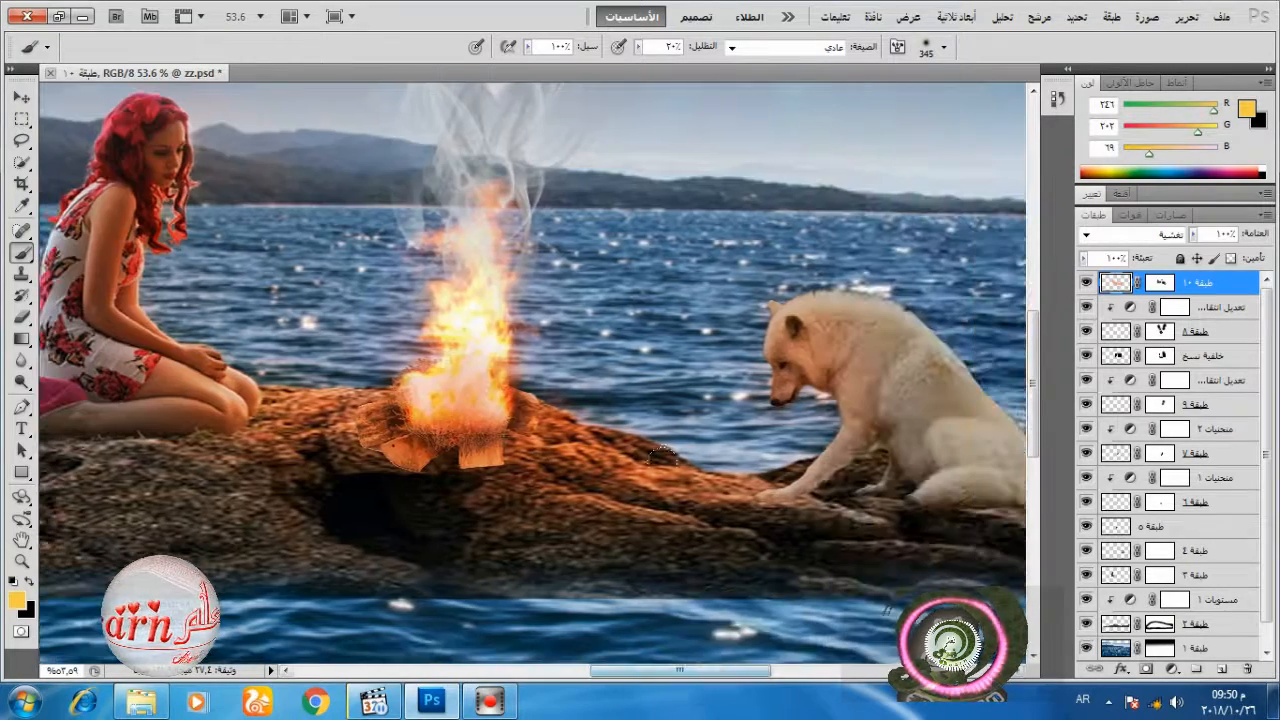
pyautogui.click(393, 446)
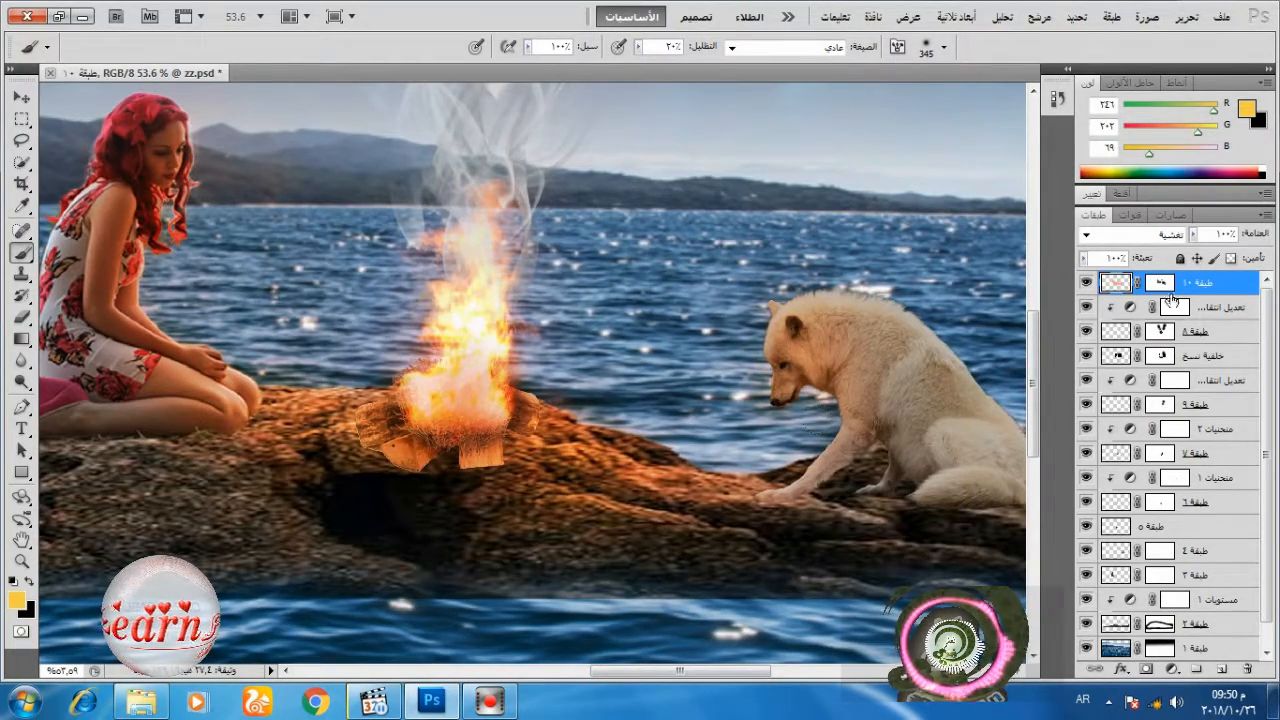
# - Paint the glow off the firewood and flame base on the glow layer's mask with a 107 px black brush at 80% opacity
pyautogui.click(1161, 284)
pyautogui.rightClick(502, 442)
pyautogui.moveTo(728, 480); pyautogui.dragTo(684, 480)
pyautogui.click(408, 448)
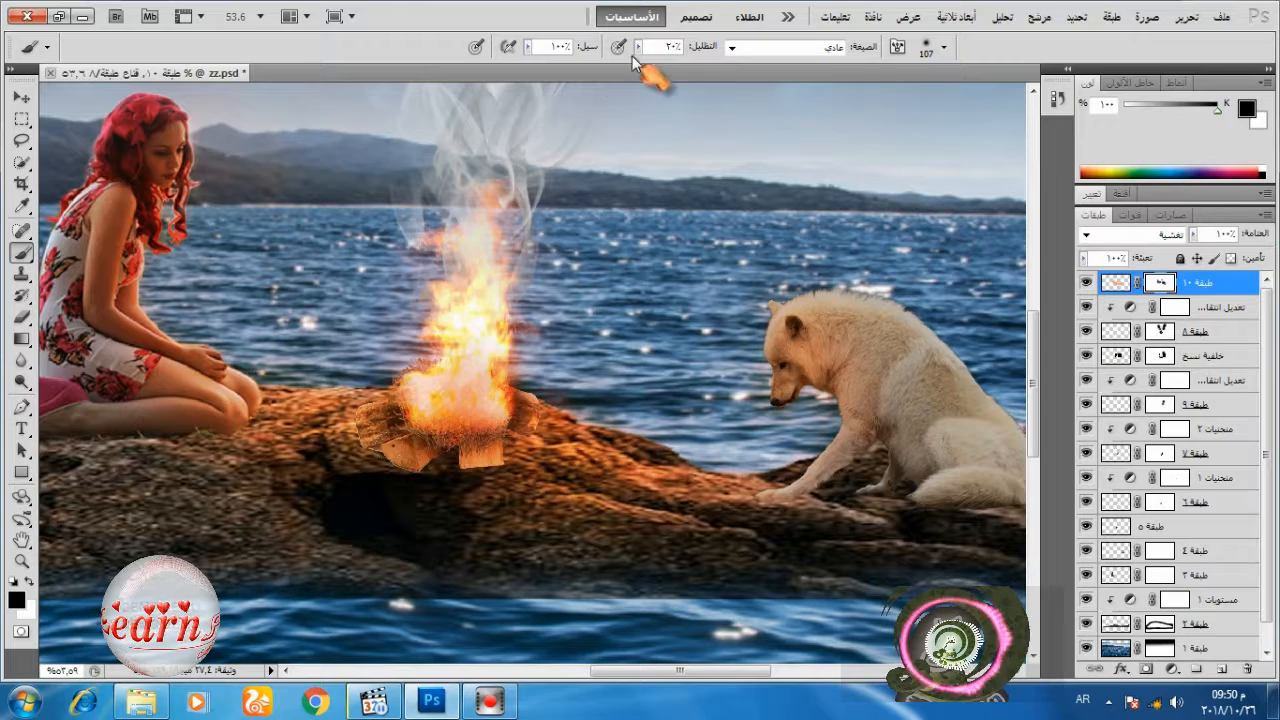
pyautogui.click(637, 48)
pyautogui.moveTo(634, 66); pyautogui.dragTo(690, 66)
pyautogui.click(390, 466)
pyautogui.moveTo(402, 460)
pyautogui.mouseDown()
pyautogui.moveTo(467, 442)
pyautogui.moveTo(424, 406)
pyautogui.mouseUp()
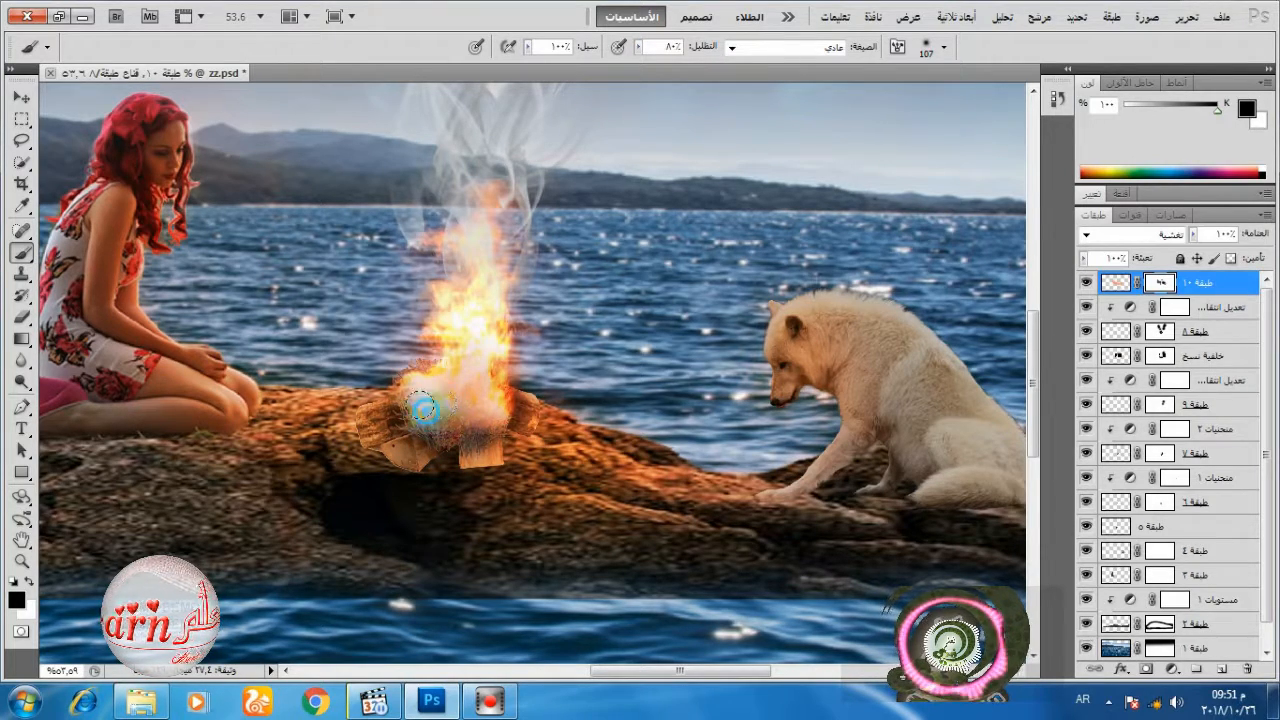
# - Toggle the خلفية نسخ layer and flame layer طبقة ٦ to check what each contributes at the flame base
pyautogui.click(1087, 356)
pyautogui.click(1087, 356)
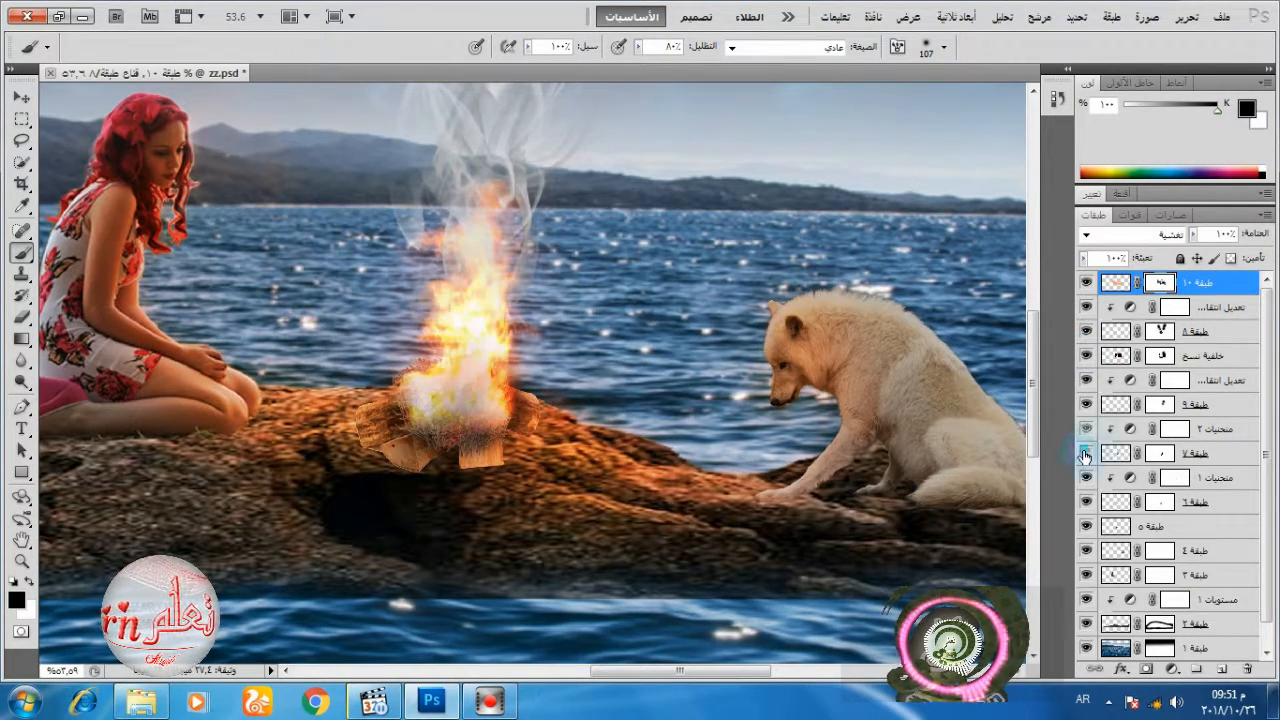
pyautogui.click(1112, 453)
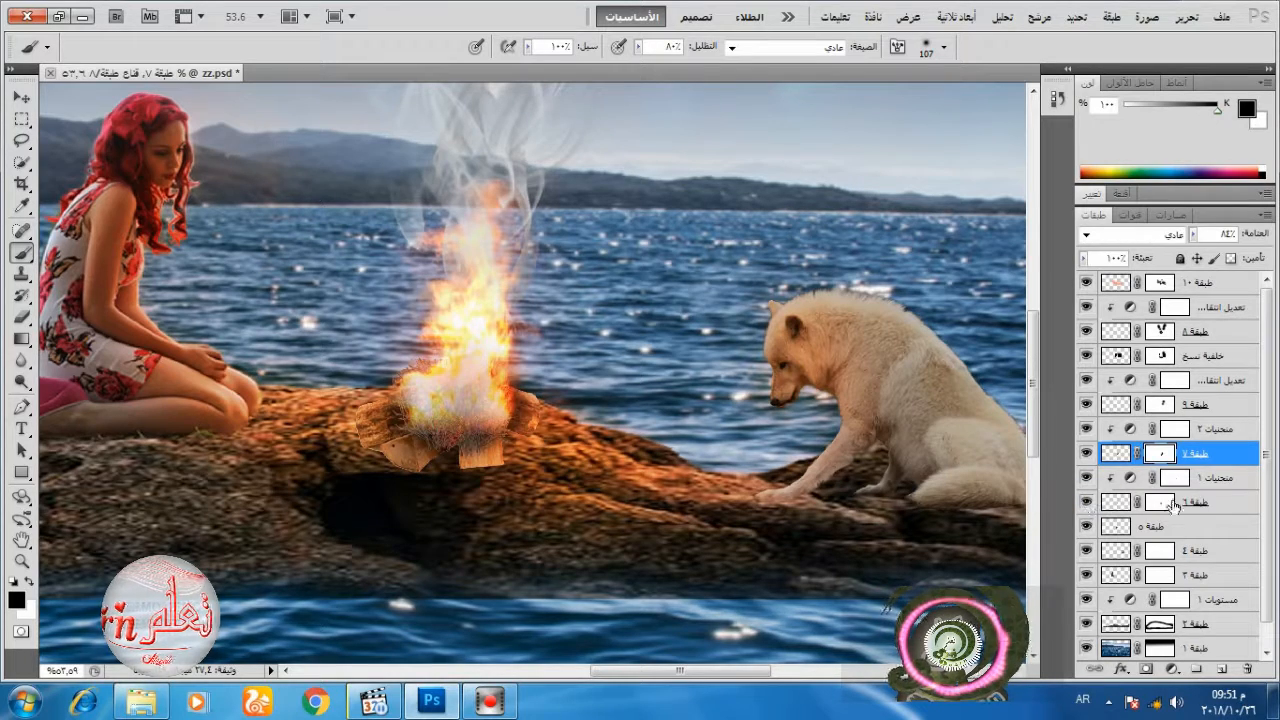
pyautogui.click(1087, 502)
pyautogui.click(1087, 502)
pyautogui.click(1158, 503)
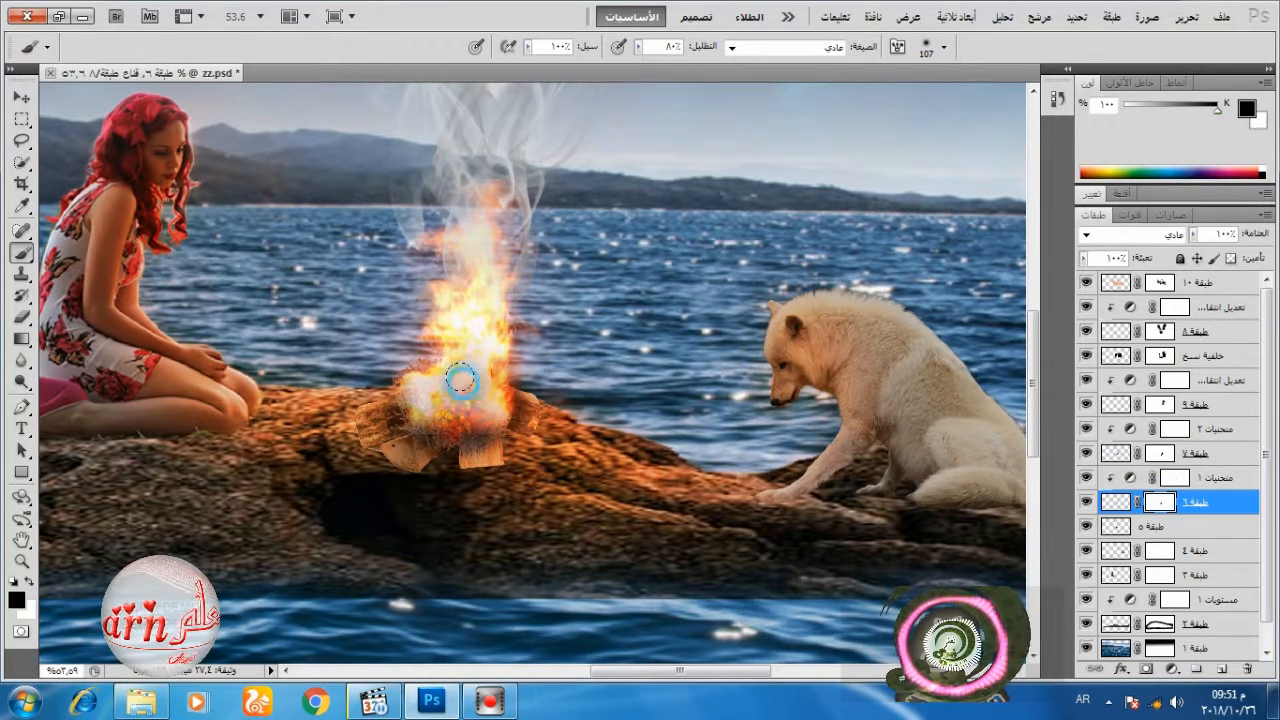
# - Paint golden yellow over the base of the flames on the خلفية نسخ layer
pyautogui.click(1114, 359)
pyautogui.moveTo(452, 392)
pyautogui.mouseDown()
pyautogui.moveTo(443, 400)
pyautogui.moveTo(462, 396)
pyautogui.mouseUp()
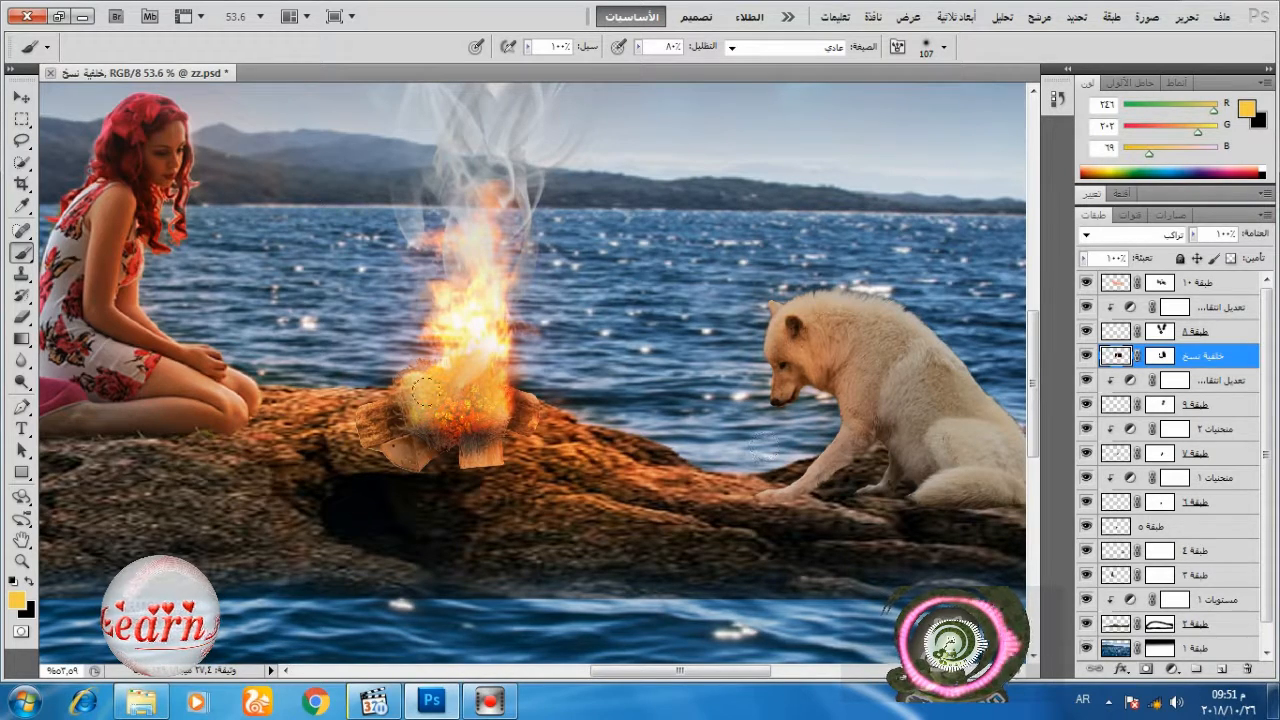
# - Paint black over the base of the flames on the طبقة ٩ layer's mask with the 107 px brush
pyautogui.click(1160, 404)
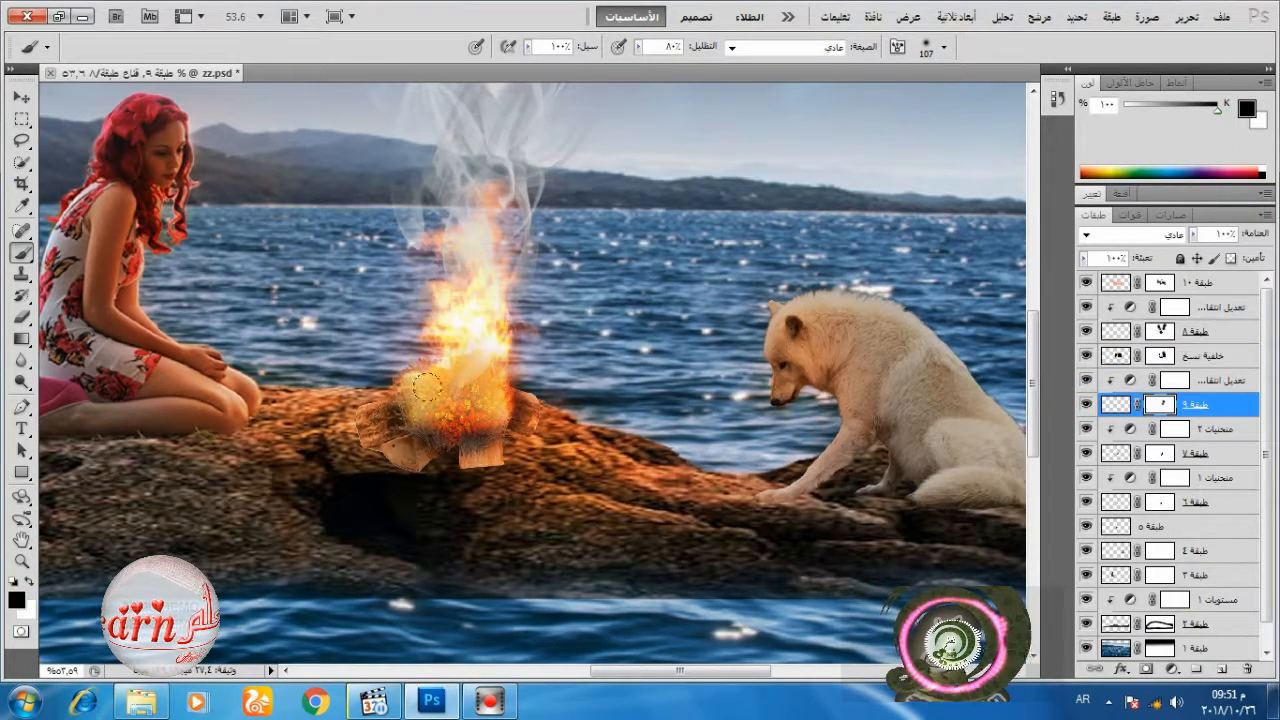
pyautogui.moveTo(465, 357); pyautogui.dragTo(450, 378)
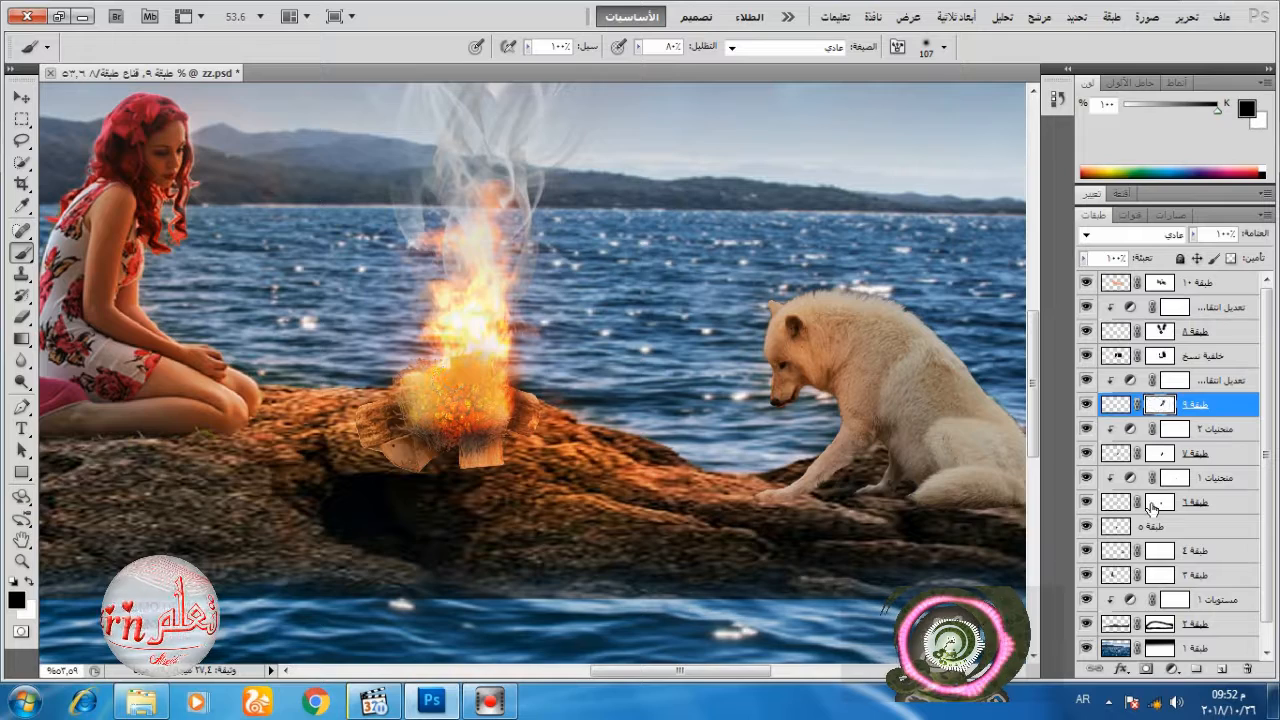
pyautogui.click(1140, 455)
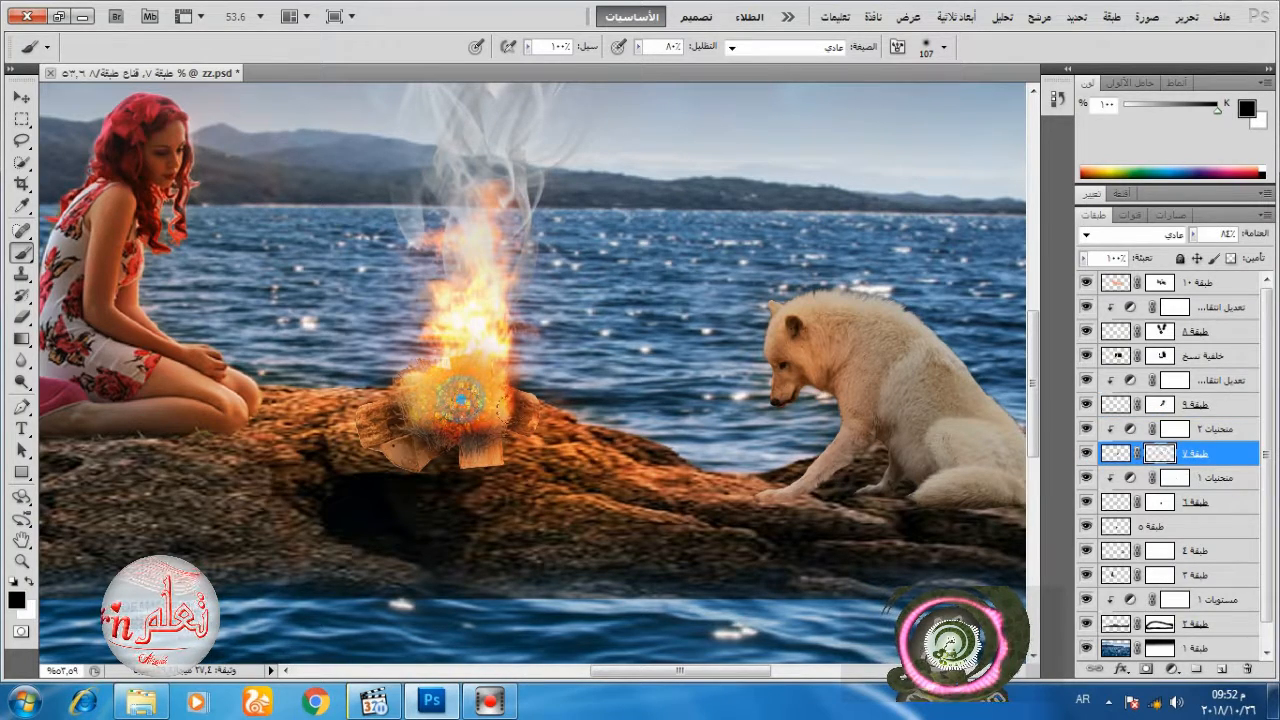
pyautogui.click(1107, 455)
# - Create a new empty layer above the glow layer طبقة ١٠
pyautogui.click(1160, 282)
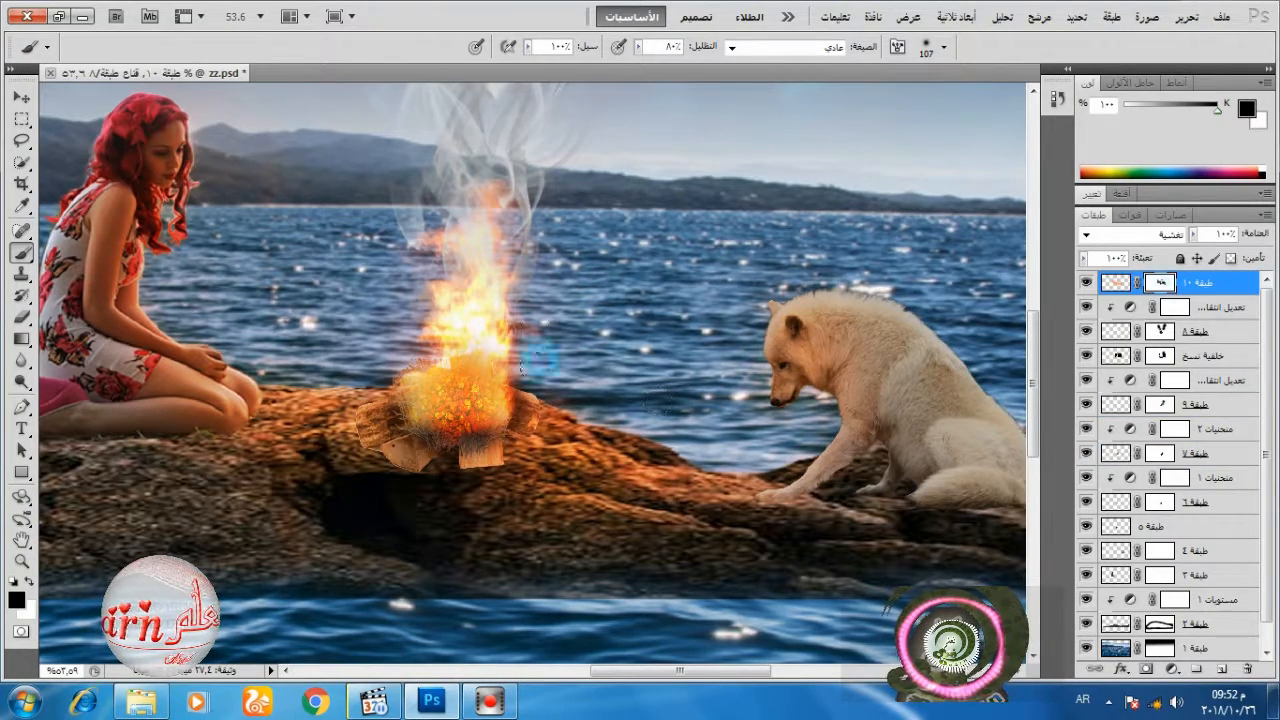
pyautogui.scroll(-6, 552, 393)
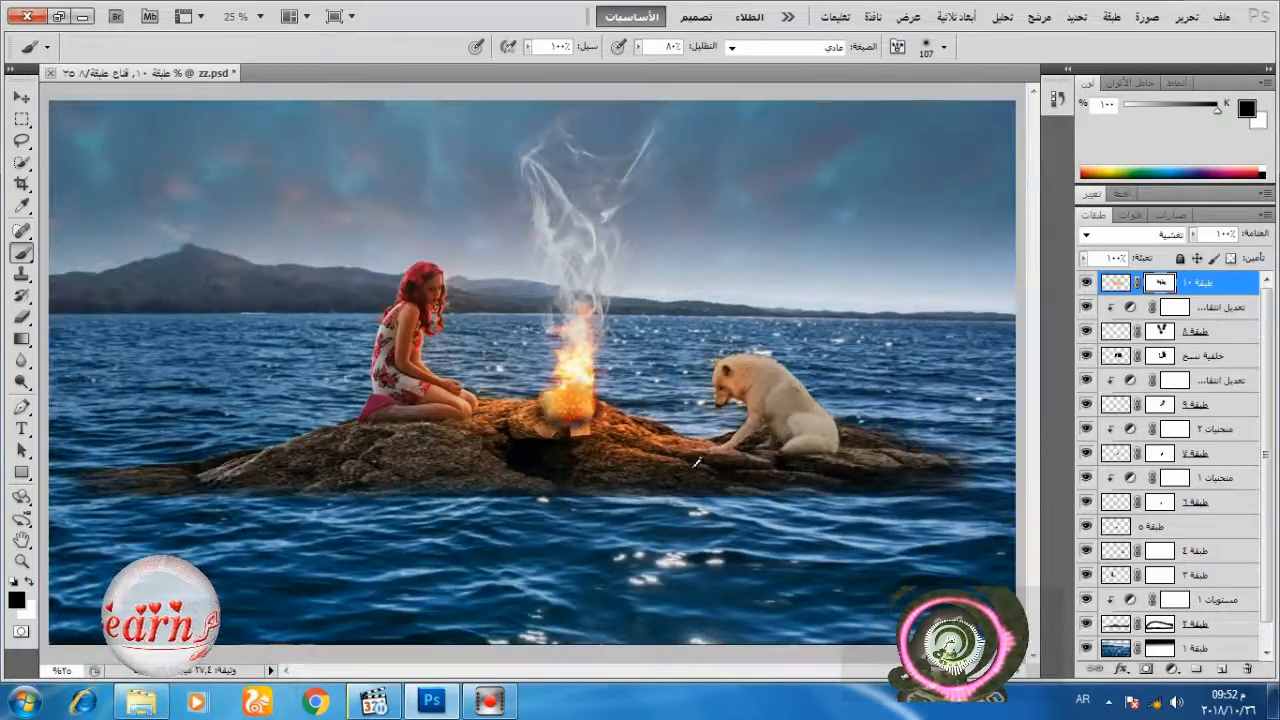
pyautogui.scroll(6, 593, 459)
pyautogui.scroll(-4, 593, 459)
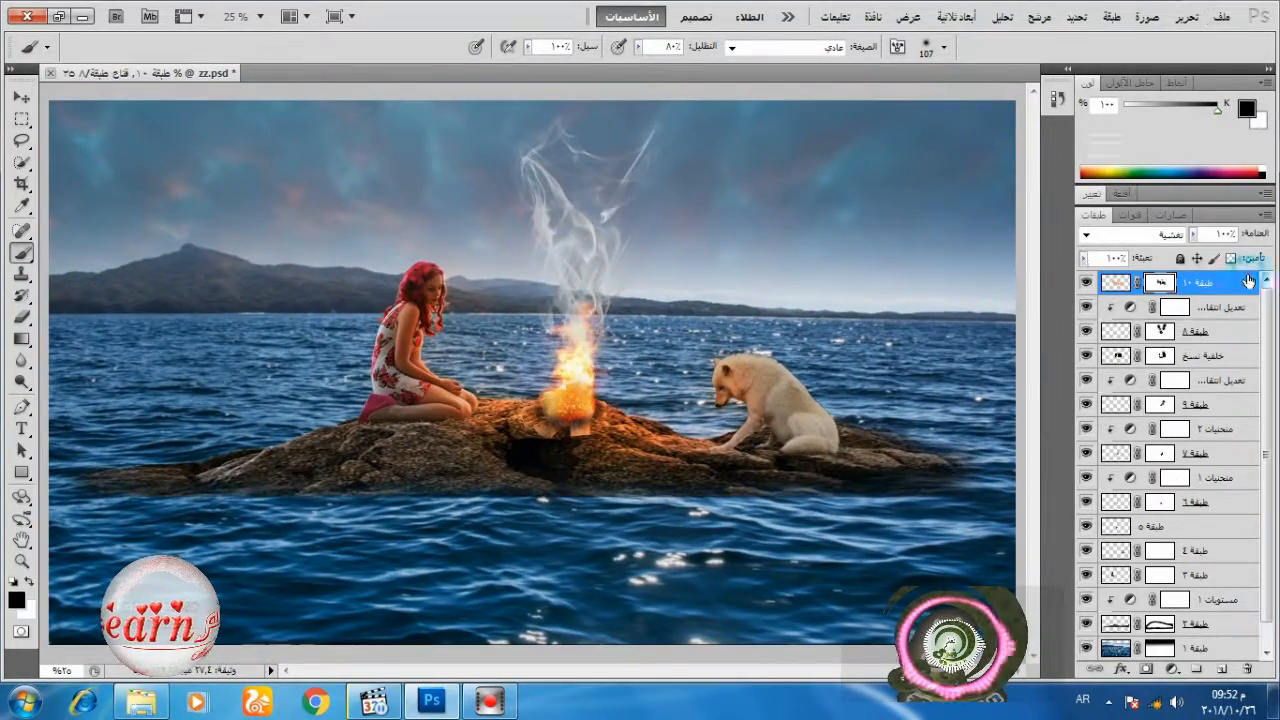
pyautogui.click(1248, 282)
pyautogui.click(1223, 669)
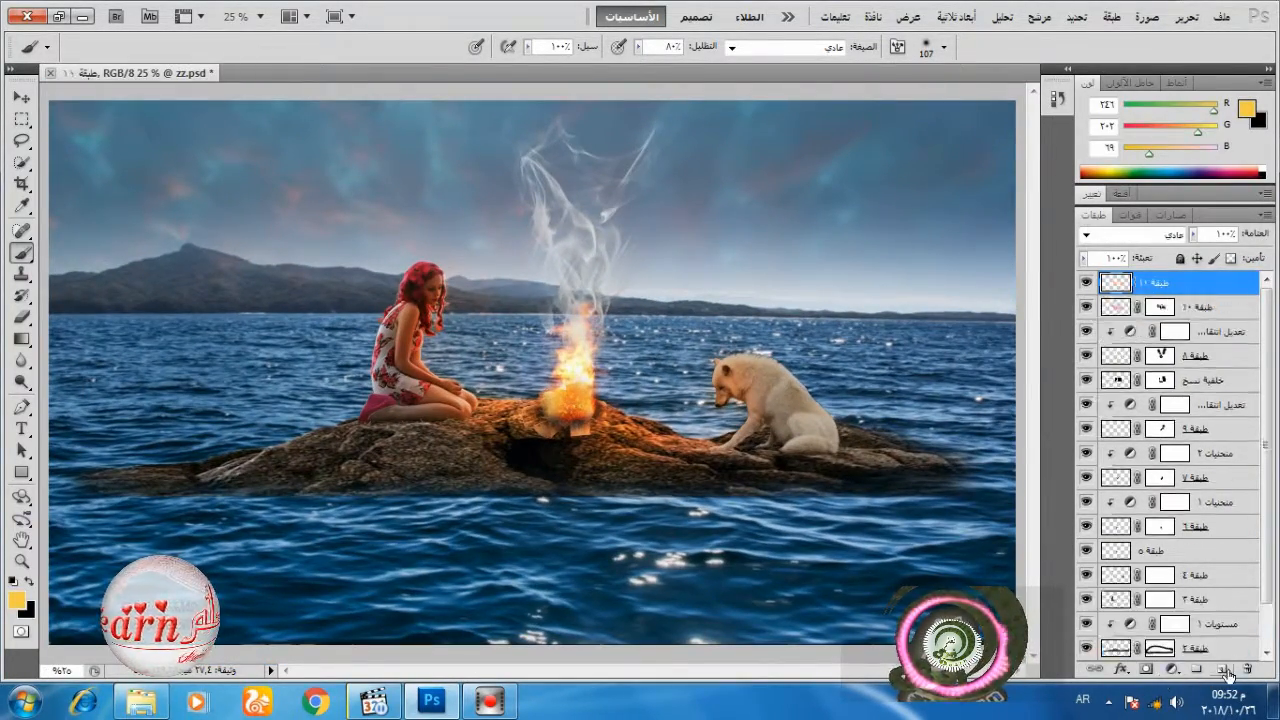
# - Fill the new layer with 50% gray and set its blend mode to Overlay (تغشية)
pyautogui.hotkey('shift', 'F5')
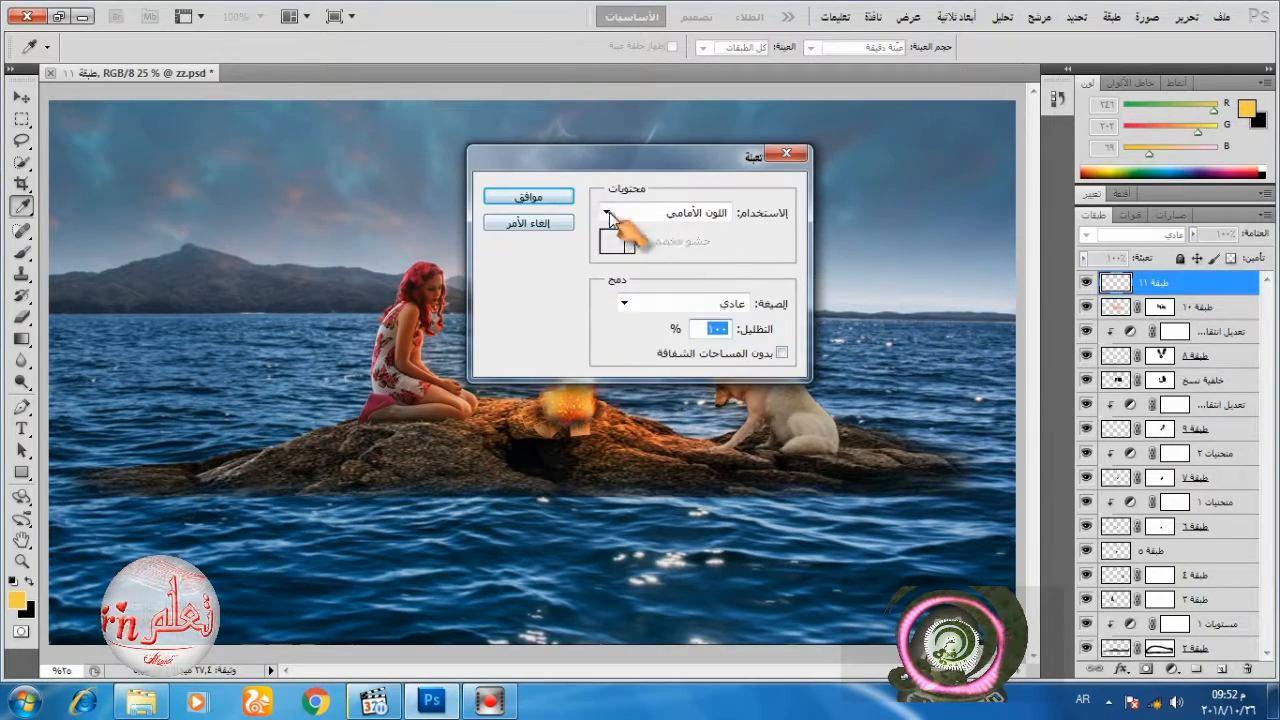
pyautogui.click(612, 213)
pyautogui.click(655, 336)
pyautogui.click(526, 198)
pyautogui.click(1125, 236)
pyautogui.click(1140, 430)
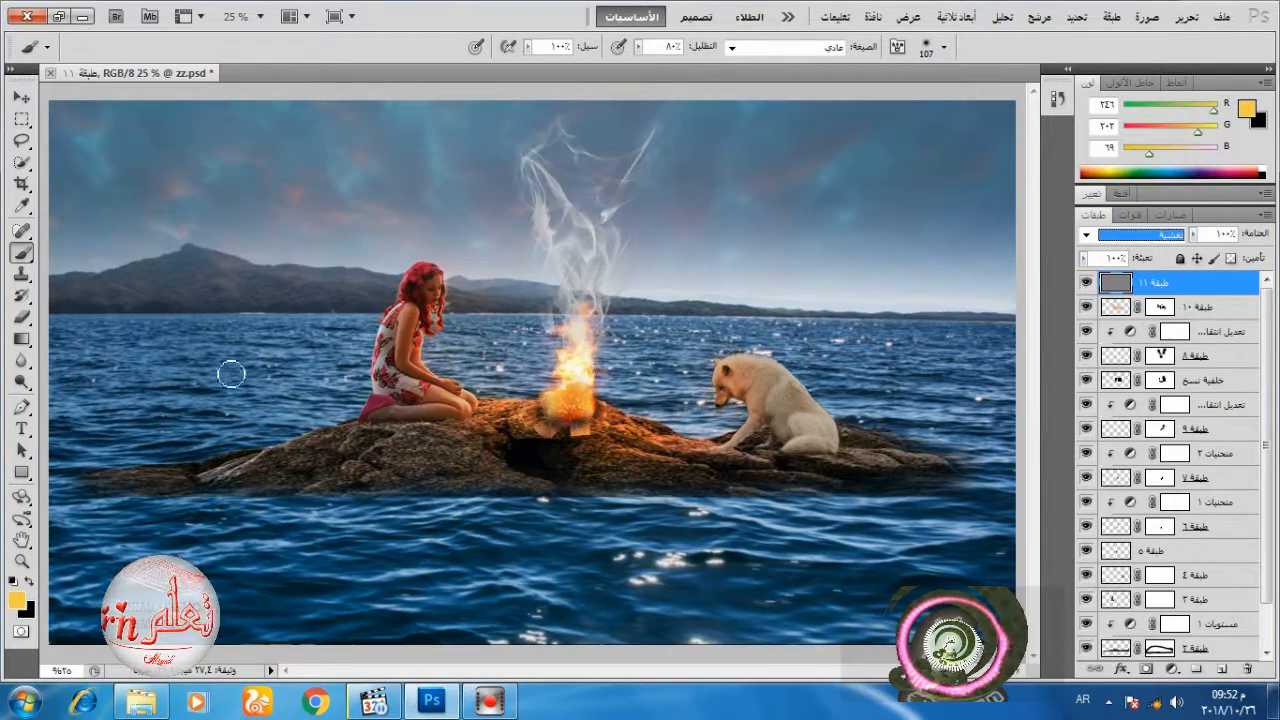
# - Set the foreground to white and dodge the woman's face with a 150 px Dodge brush at 50% exposure
pyautogui.click(21, 382)
pyautogui.click(12, 580)
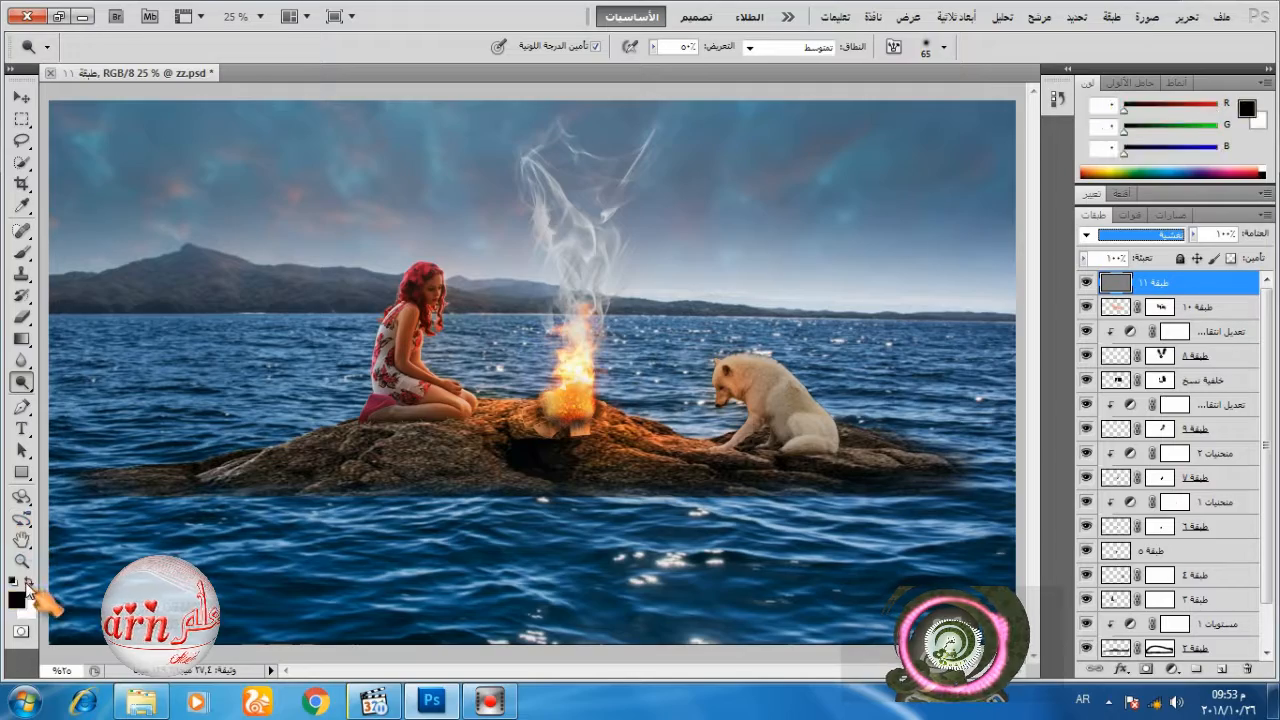
pyautogui.click(29, 580)
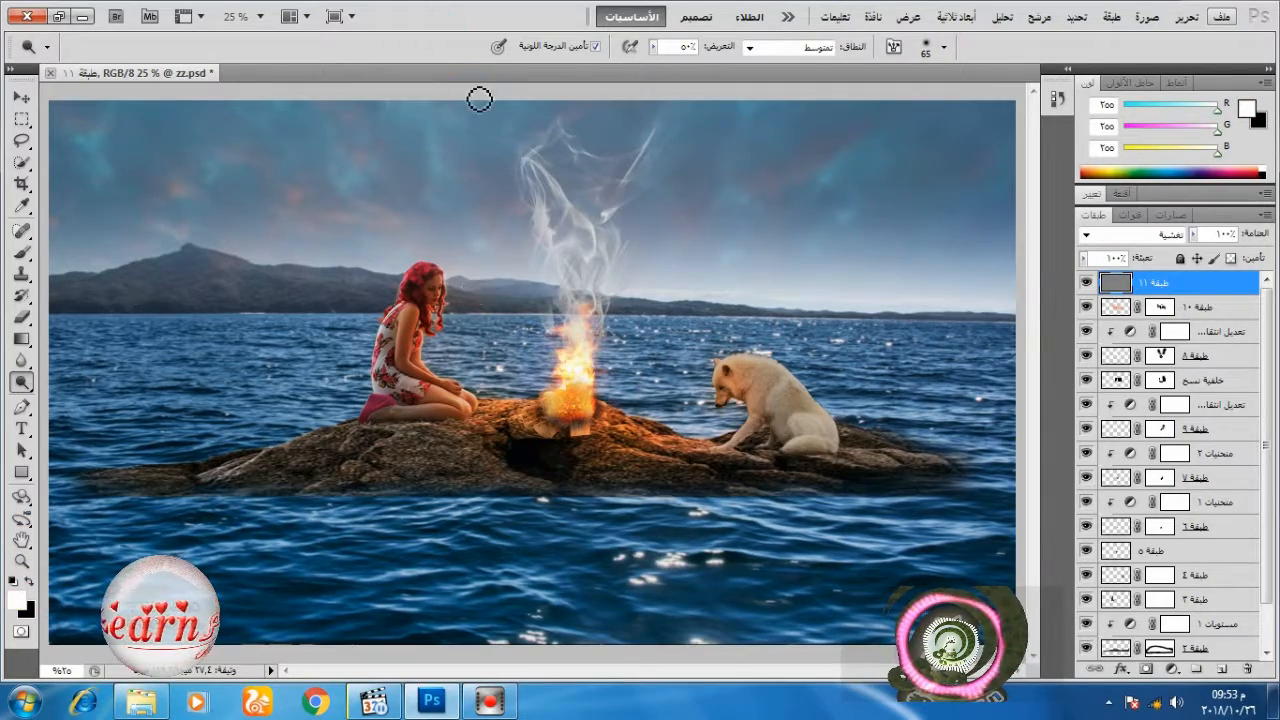
pyautogui.scroll(5, 457, 281)
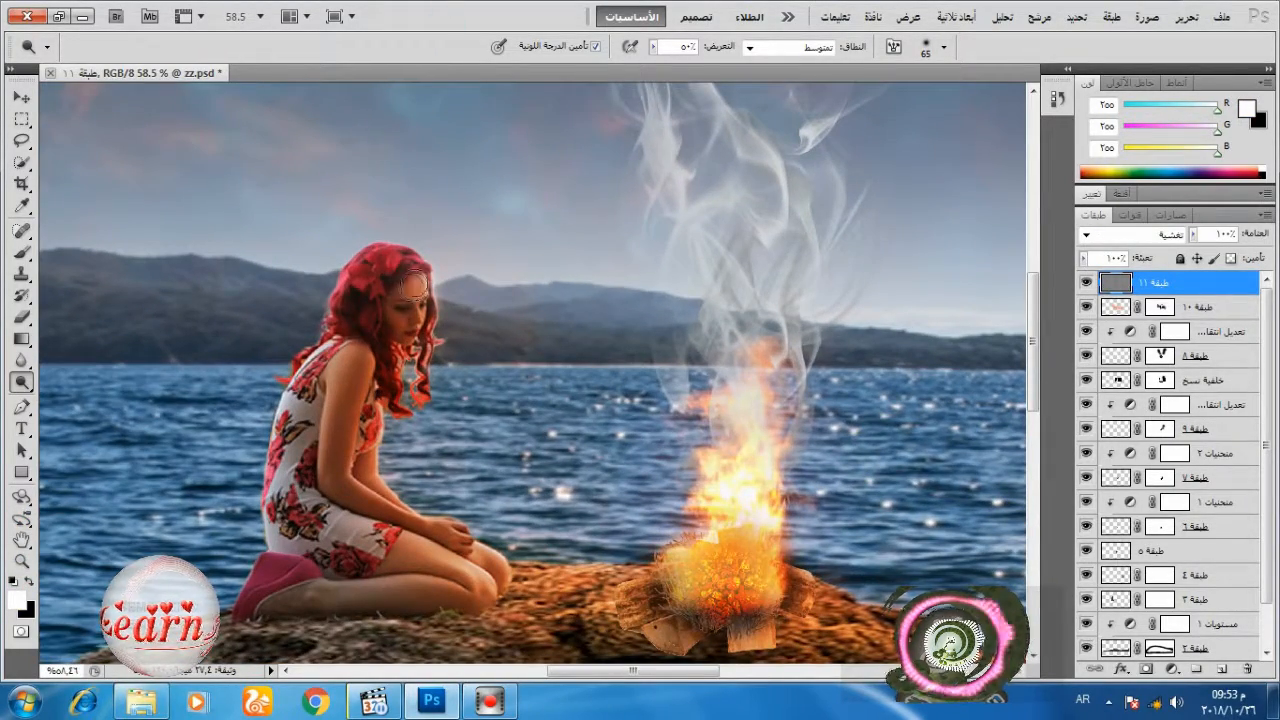
pyautogui.rightClick(470, 281)
pyautogui.click(808, 356)
pyautogui.click(397, 302)
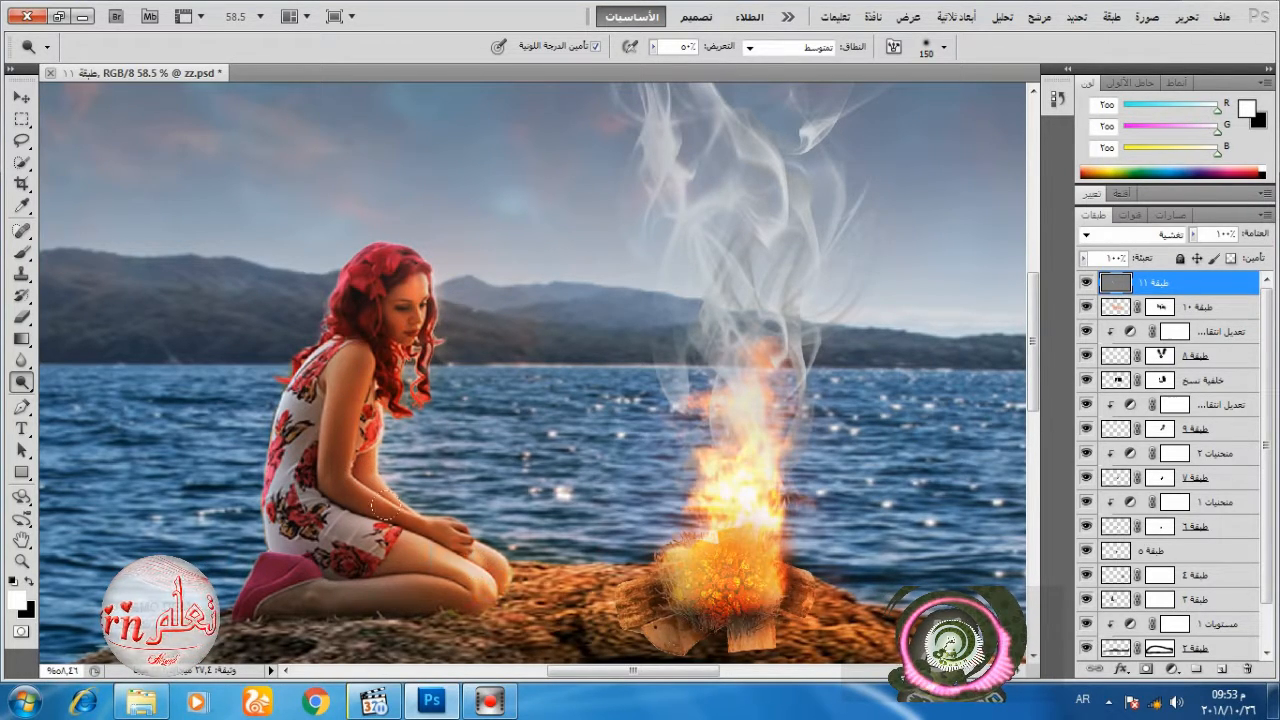
# - Dodge the woman's arm and legs with a 97 px brush and her face with a 63 px brush
pyautogui.rightClick(486, 398)
pyautogui.moveTo(660, 443); pyautogui.dragTo(645, 443)
pyautogui.moveTo(348, 410)
pyautogui.mouseDown()
pyautogui.moveTo(394, 502)
pyautogui.moveTo(496, 576)
pyautogui.mouseUp()
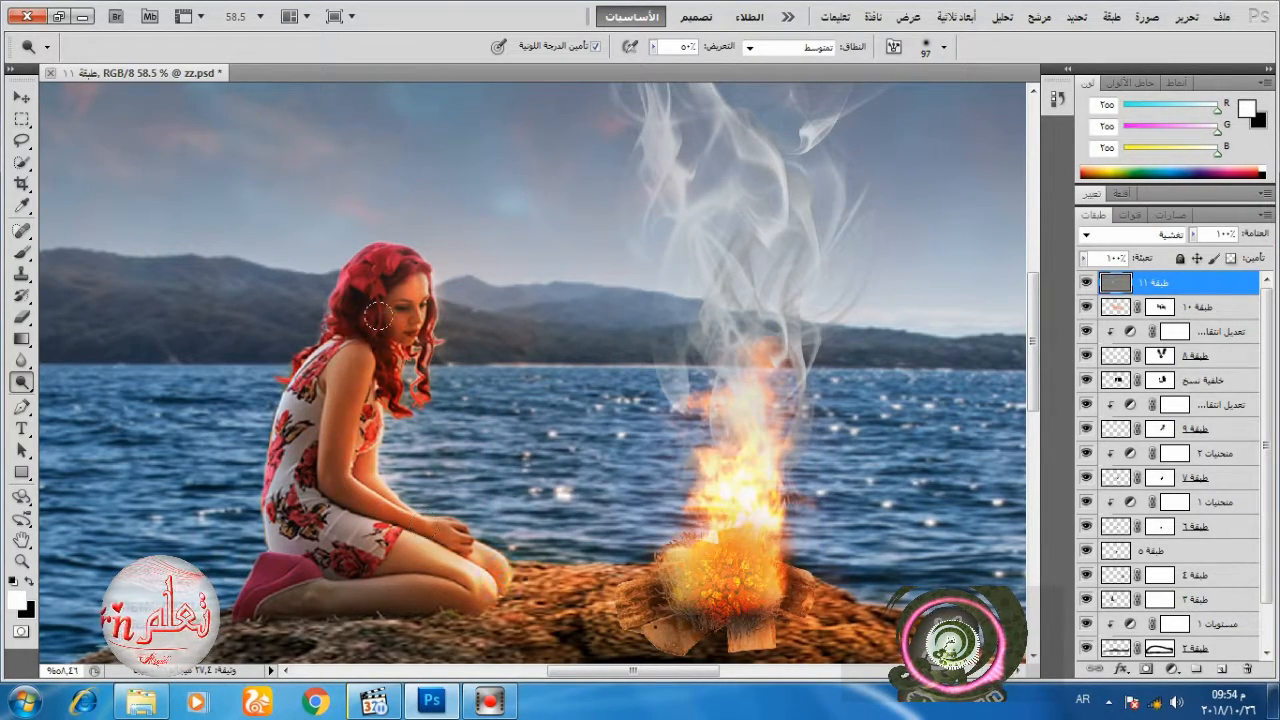
pyautogui.rightClick(597, 313)
pyautogui.moveTo(415, 287); pyautogui.dragTo(404, 304)
pyautogui.scroll(-2, 726, 306)
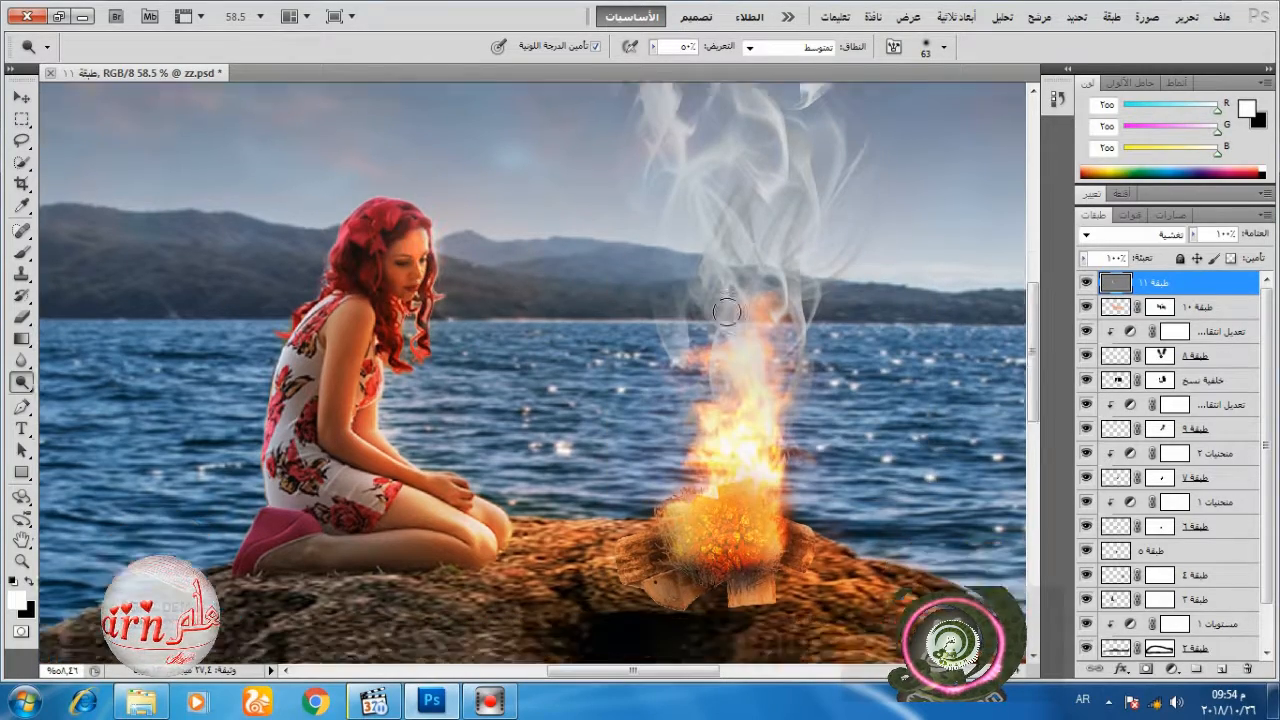
# - Dodge the rock surface on both sides of the campfire with a 160 px brush
pyautogui.rightClick(653, 393)
pyautogui.click(880, 434)
pyautogui.moveTo(586, 509); pyautogui.dragTo(522, 520)
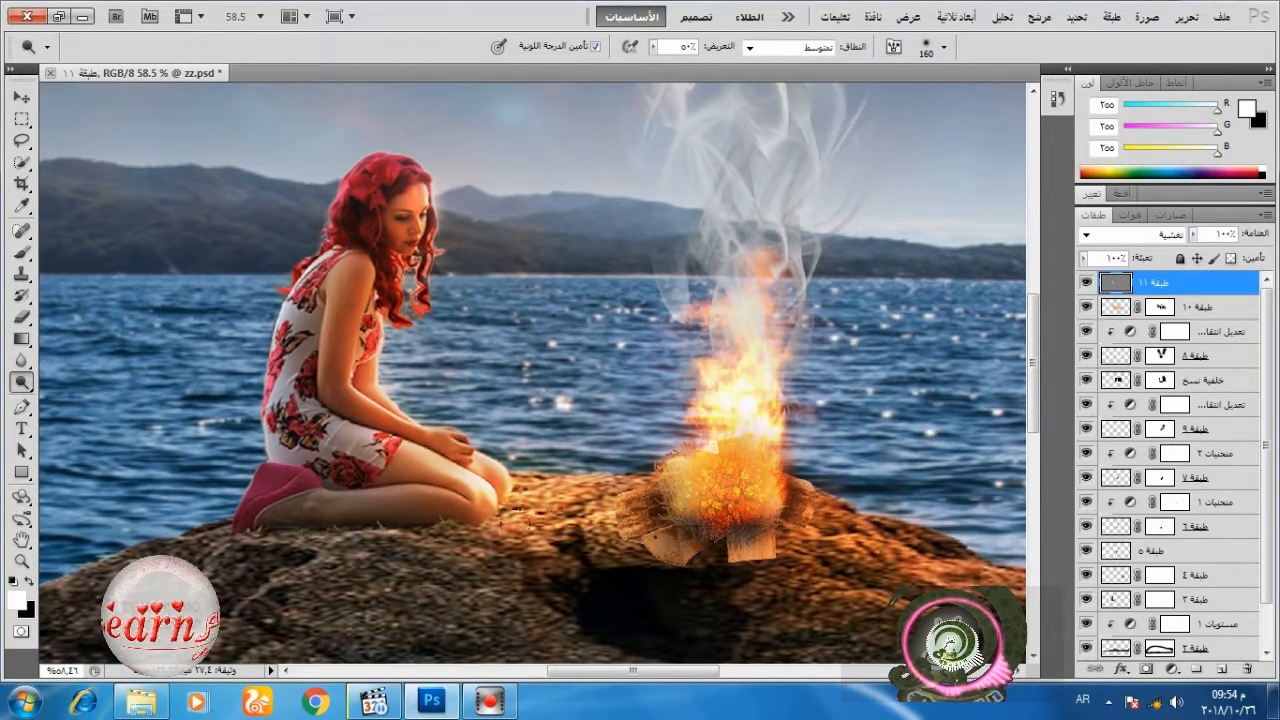
pyautogui.scroll(-1, 602, 459)
pyautogui.scroll(-3, 645, 479)
pyautogui.moveTo(734, 492); pyautogui.dragTo(847, 510)
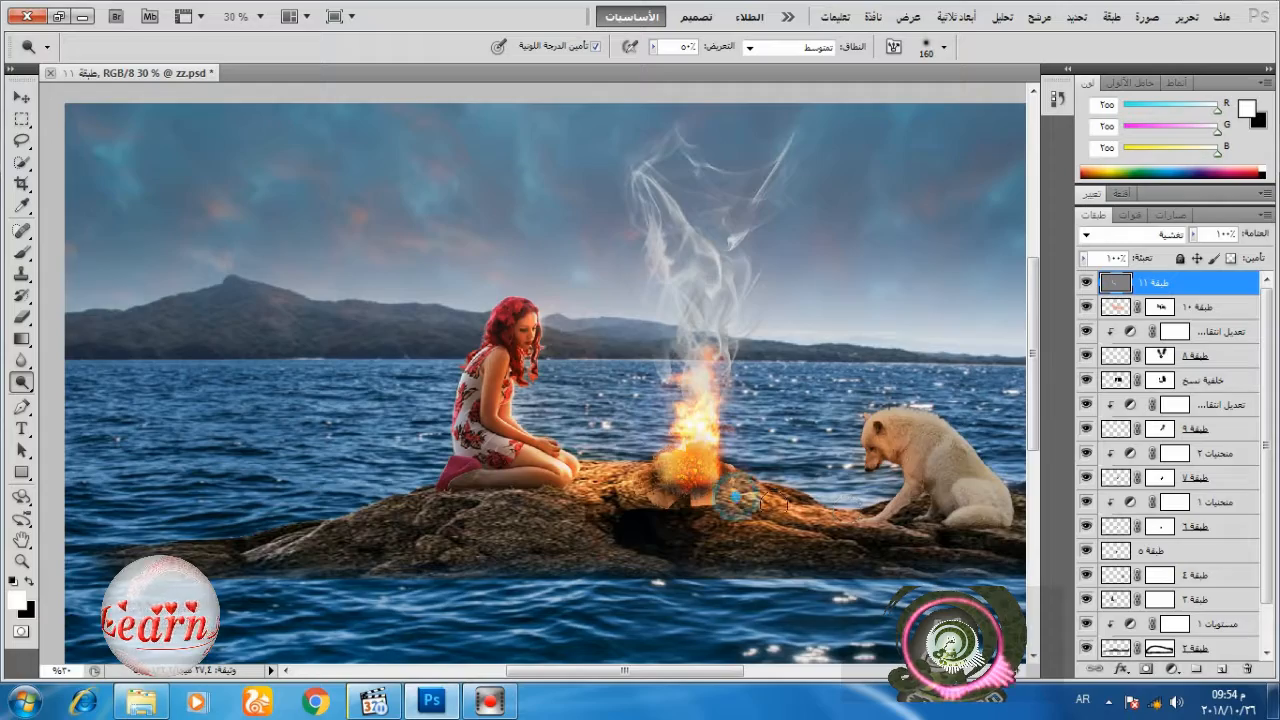
# - Dodge the wolf's head on the side facing the fire, adjusting the brush size
pyautogui.scroll(2, 850, 500)
pyautogui.rightClick(880, 428)
pyautogui.click(1024, 437)
pyautogui.moveTo(862, 398)
pyautogui.mouseDown()
pyautogui.moveTo(850, 430)
pyautogui.moveTo(877, 350)
pyautogui.moveTo(896, 402)
pyautogui.moveTo(893, 377)
pyautogui.moveTo(865, 352)
pyautogui.mouseUp()
pyautogui.rightClick(907, 361)
pyautogui.click(1122, 411)
pyautogui.rightClick(926, 382)
pyautogui.click(1186, 430)
# - Lower the Dodge exposure to 20% and lighten the front of the wolf with a 201 px brush
pyautogui.rightClick(635, 308)
pyautogui.click(650, 50)
pyautogui.click(653, 47)
pyautogui.click(625, 68)
pyautogui.moveTo(914, 388)
pyautogui.mouseDown()
pyautogui.moveTo(903, 371)
pyautogui.moveTo(903, 480)
pyautogui.moveTo(865, 383)
pyautogui.mouseUp()
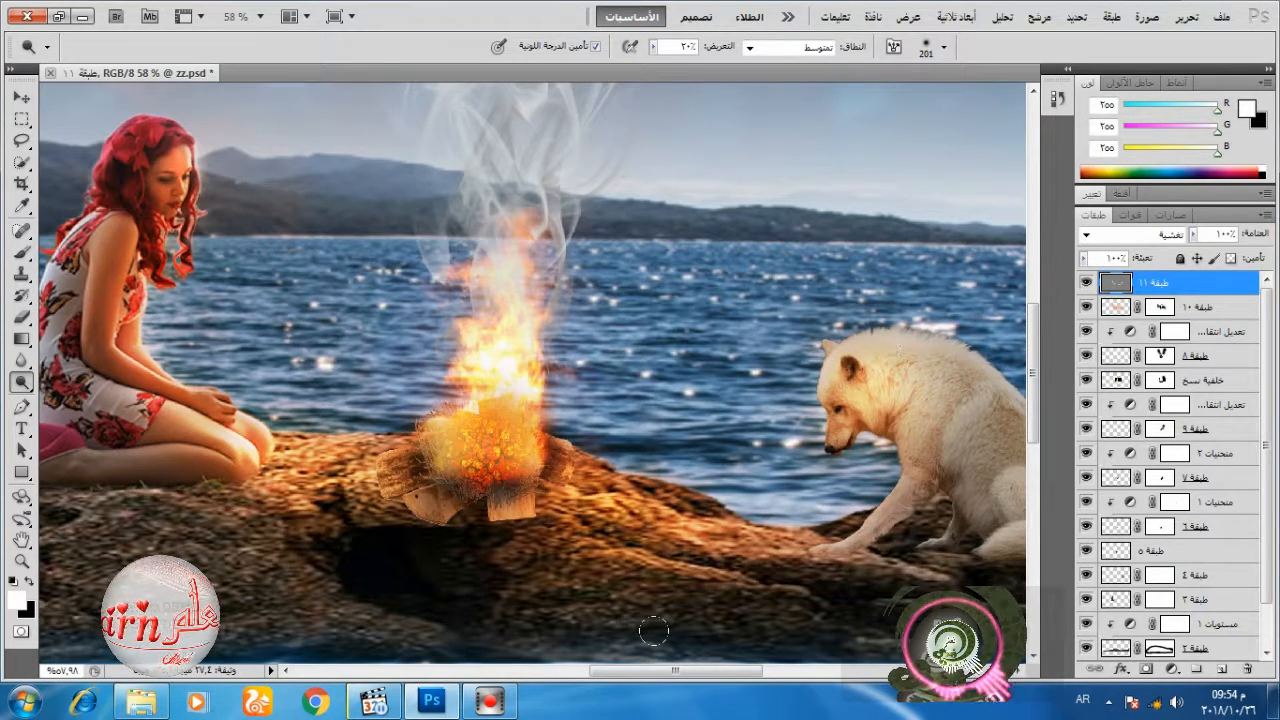
pyautogui.moveTo(662, 671); pyautogui.dragTo(695, 671)
pyautogui.moveTo(766, 480)
pyautogui.mouseDown()
pyautogui.moveTo(777, 457)
pyautogui.moveTo(790, 465)
pyautogui.mouseUp()
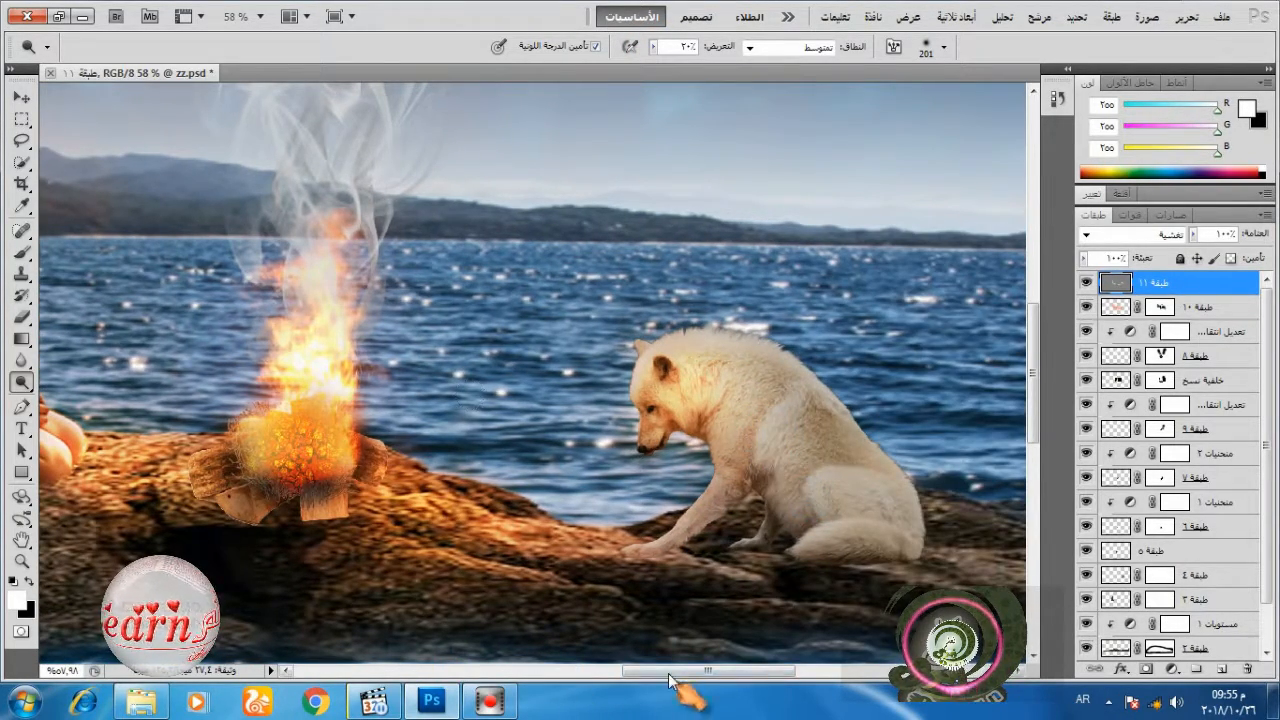
# - Burn the rock beneath the woman, her back edge and the firewood area with a 65 px Burn brush at 50% exposure
pyautogui.moveTo(670, 674); pyautogui.dragTo(598, 674)
pyautogui.rightClick(23, 384)
pyautogui.click(108, 398)
pyautogui.moveTo(230, 486)
pyautogui.mouseDown()
pyautogui.moveTo(408, 496)
pyautogui.moveTo(303, 492)
pyautogui.mouseUp()
pyautogui.moveTo(256, 410)
pyautogui.mouseDown()
pyautogui.moveTo(284, 217)
pyautogui.moveTo(264, 408)
pyautogui.moveTo(333, 443)
pyautogui.moveTo(260, 408)
pyautogui.mouseUp()
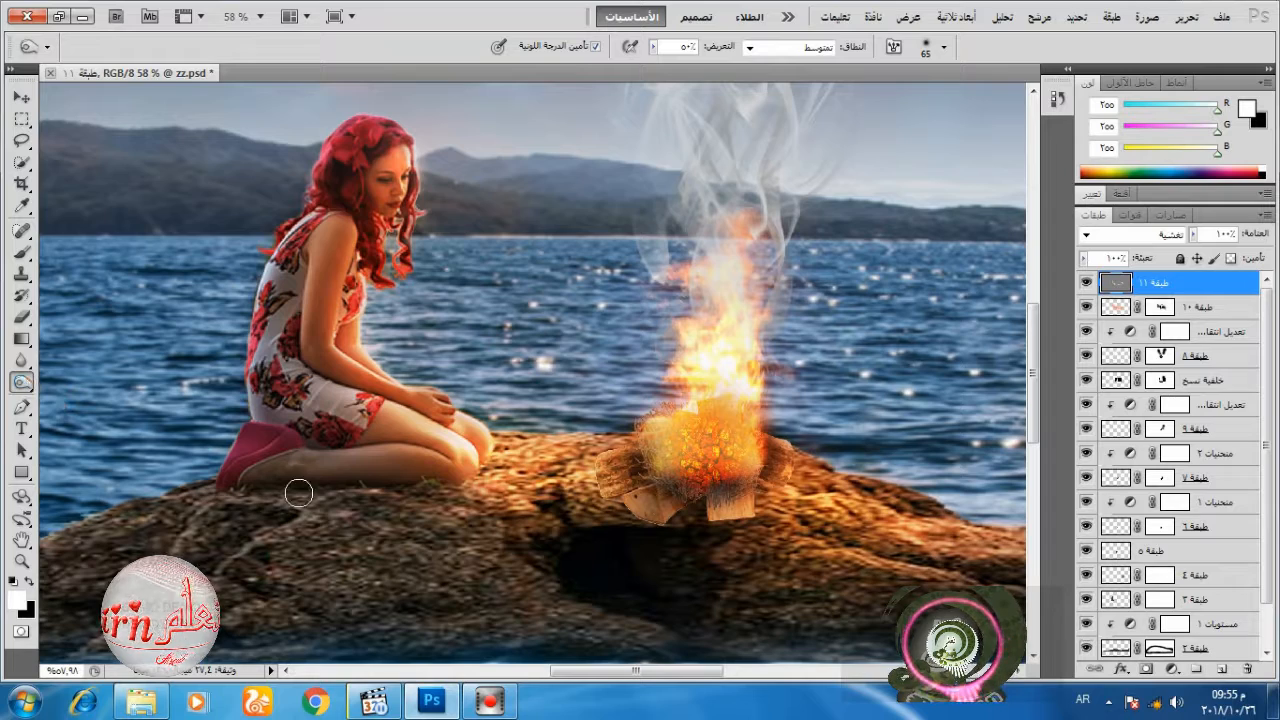
pyautogui.moveTo(299, 493); pyautogui.dragTo(213, 497)
pyautogui.moveTo(607, 478)
pyautogui.mouseDown()
pyautogui.moveTo(653, 505)
pyautogui.moveTo(639, 498)
pyautogui.moveTo(712, 495)
pyautogui.moveTo(644, 472)
pyautogui.moveTo(721, 434)
pyautogui.moveTo(738, 451)
pyautogui.moveTo(667, 434)
pyautogui.moveTo(714, 371)
pyautogui.mouseUp()
# - Burn the wolf's hindquarters, belly and the shadow between its legs with the 65 px brush
pyautogui.moveTo(638, 672); pyautogui.dragTo(732, 672)
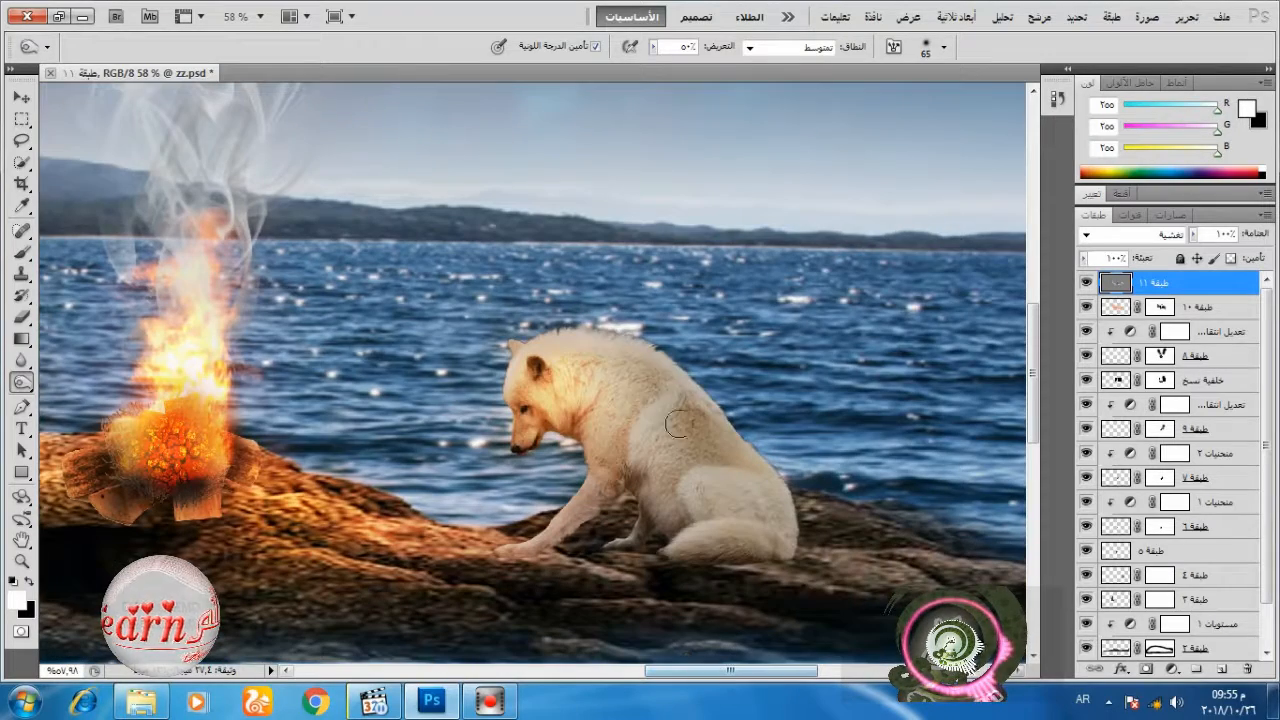
pyautogui.moveTo(784, 568)
pyautogui.mouseDown()
pyautogui.moveTo(858, 559)
pyautogui.moveTo(554, 559)
pyautogui.moveTo(650, 559)
pyautogui.moveTo(666, 516)
pyautogui.mouseUp()
pyautogui.moveTo(624, 476)
pyautogui.mouseDown()
pyautogui.moveTo(588, 525)
pyautogui.moveTo(633, 521)
pyautogui.mouseUp()
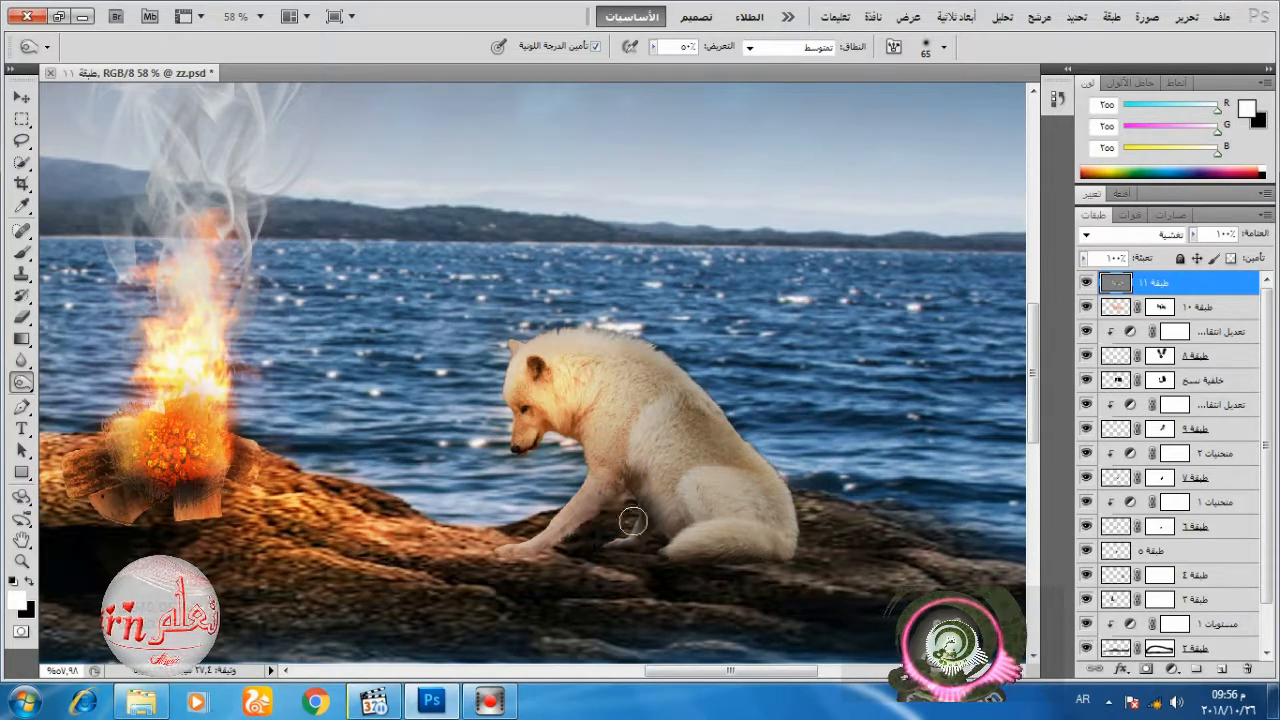
# - Burn the wolf's ear with a 32 px brush and its eye with a 20 px brush
pyautogui.rightClick(575, 419)
pyautogui.click(714, 421)
pyautogui.click(544, 376)
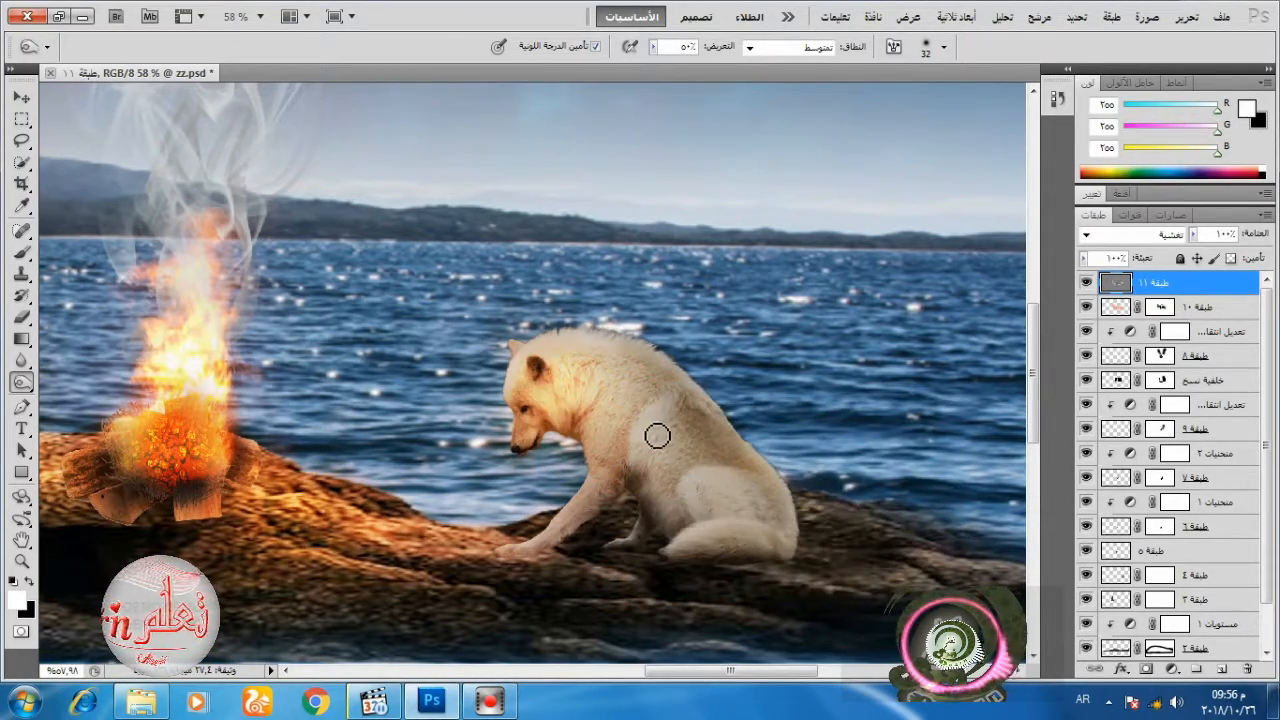
pyautogui.scroll(-2, 657, 436)
pyautogui.scroll(10, 550, 427)
pyautogui.rightClick(542, 388)
pyautogui.click(622, 430)
pyautogui.click(549, 397)
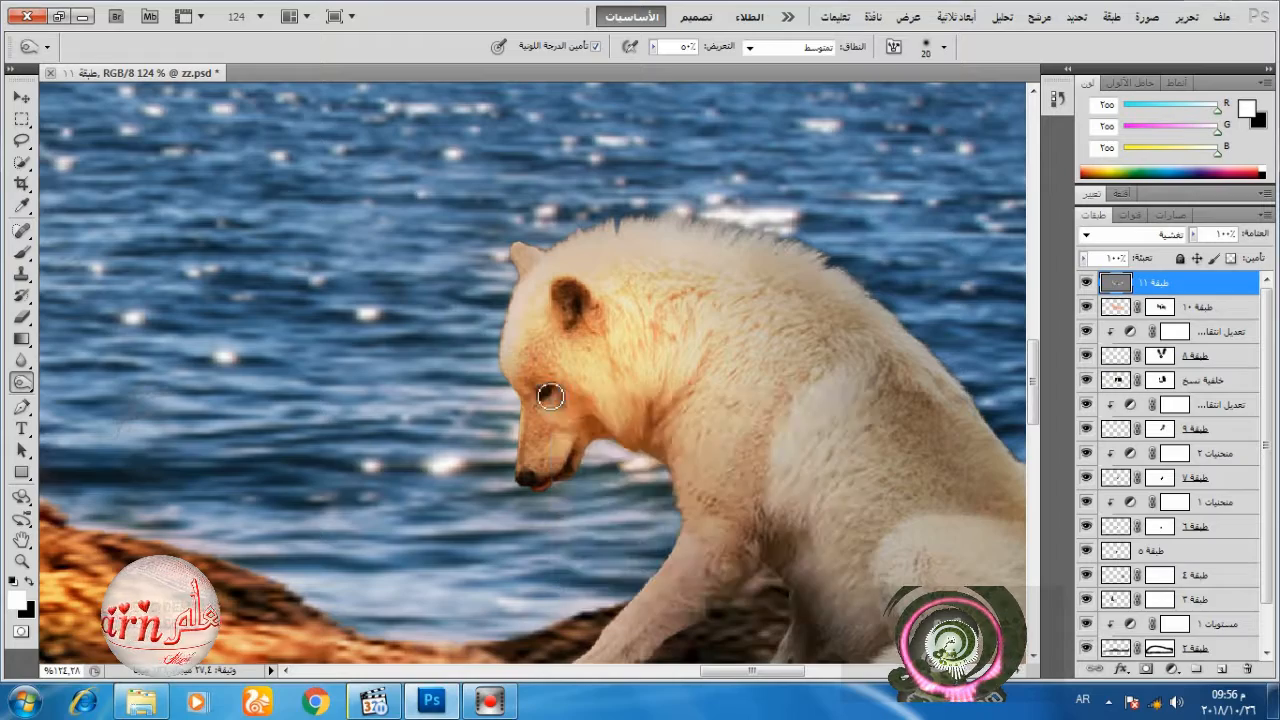
# - Raise the Burn exposure to 84% and darken the back edge of the woman's dress with the 20 px brush
pyautogui.scroll(-3, 692, 563)
pyautogui.moveTo(788, 672); pyautogui.dragTo(659, 675)
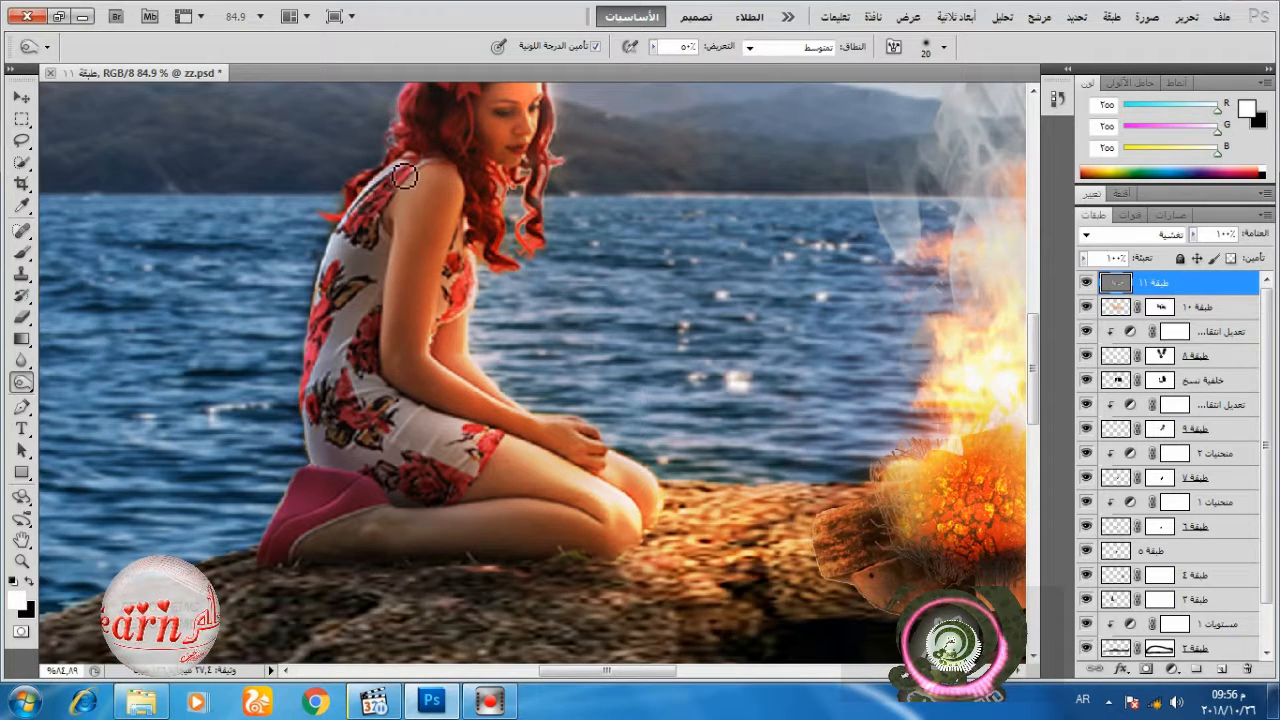
pyautogui.scroll(4, 404, 175)
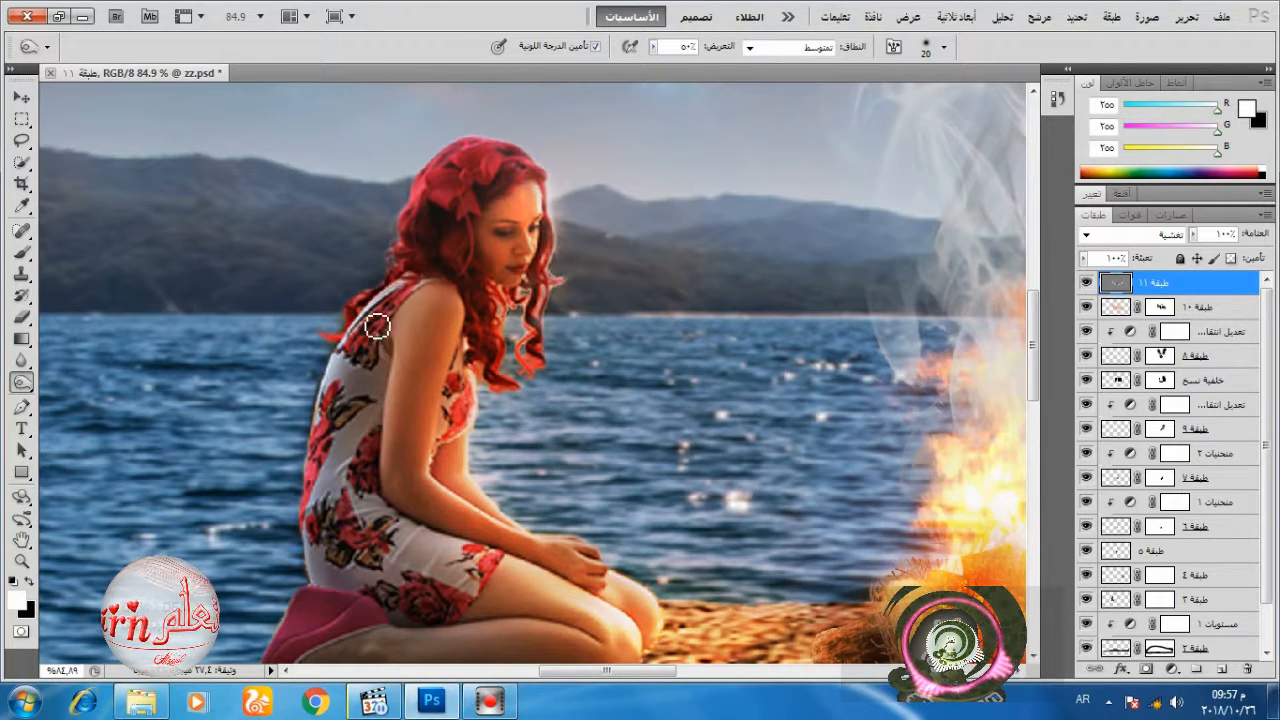
pyautogui.moveTo(653, 47); pyautogui.dragTo(689, 67)
pyautogui.moveTo(411, 277); pyautogui.dragTo(333, 392)
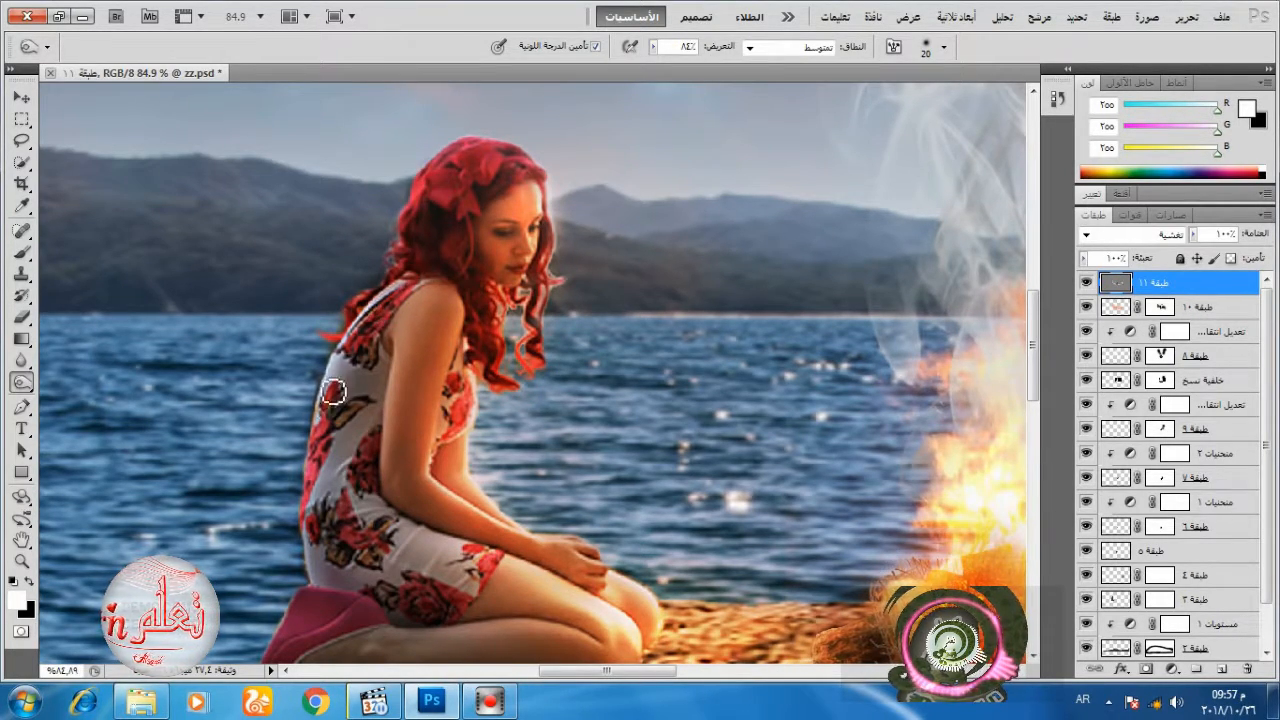
pyautogui.scroll(-5, 333, 392)
pyautogui.scroll(-2, 469, 455)
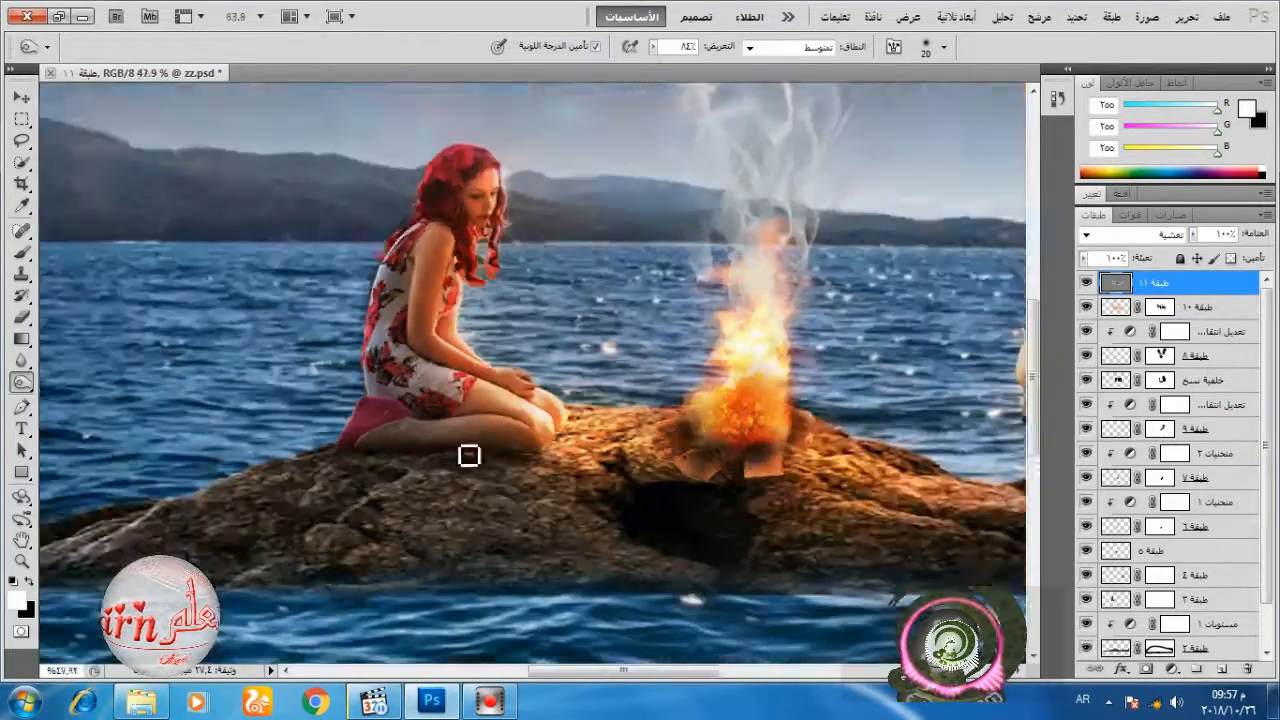
pyautogui.scroll(-4, 469, 455)
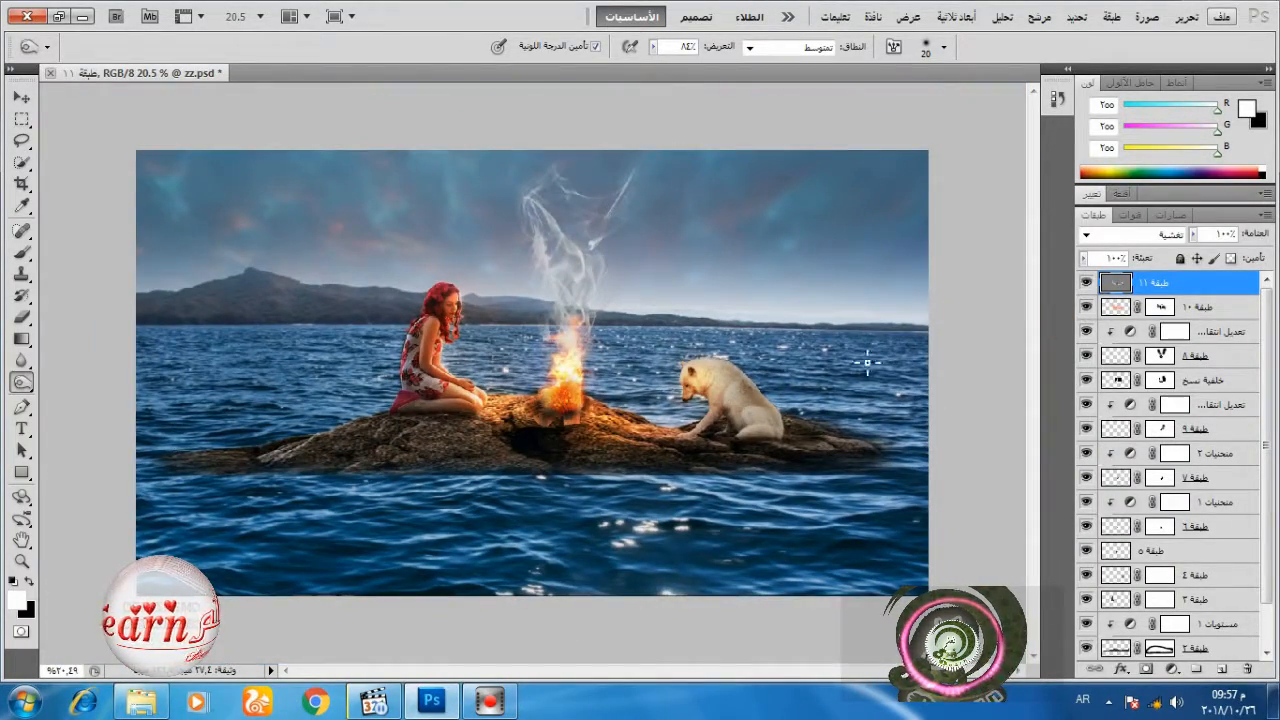
# - Set the Burn tool to 22% exposure and 95 px and darken the wolf's neck behind the ear
pyautogui.rightClick(837, 387)
pyautogui.scroll(5, 700, 377)
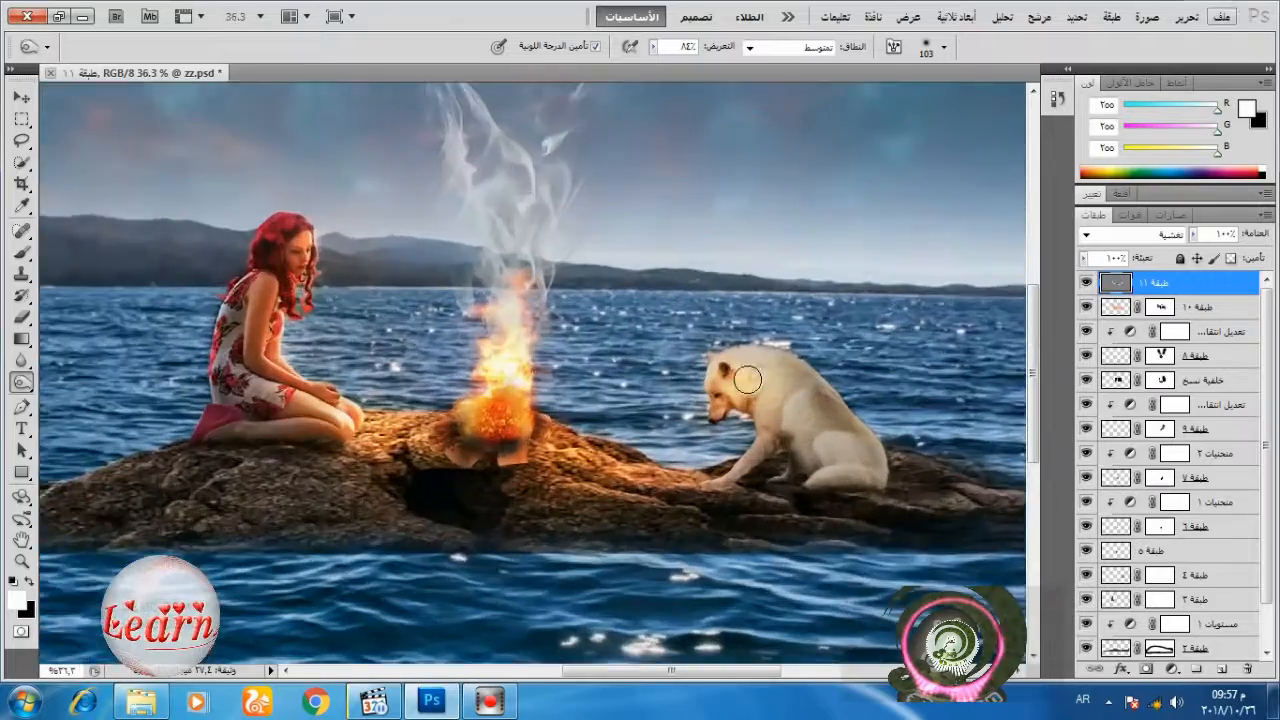
pyautogui.click(655, 49)
pyautogui.click(598, 67)
pyautogui.rightClick(846, 328)
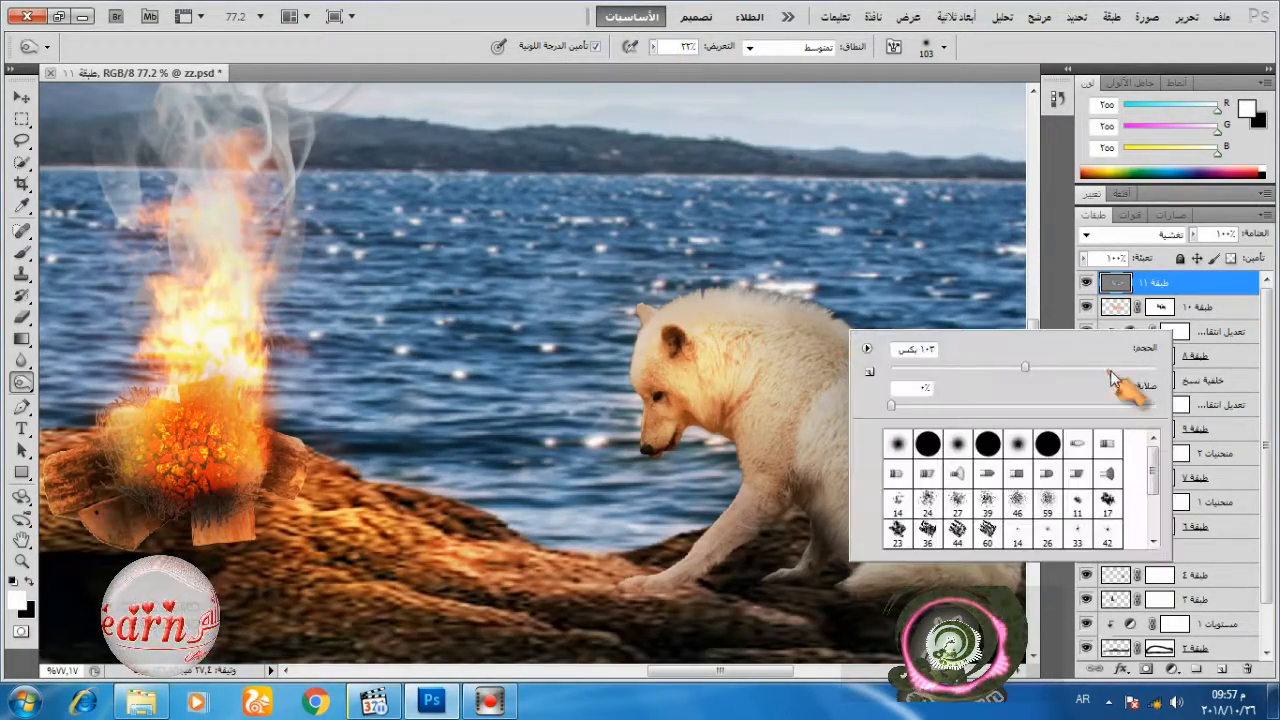
pyautogui.moveTo(1112, 371); pyautogui.dragTo(1108, 371)
pyautogui.press('Return')
pyautogui.rightClick(706, 343)
pyautogui.write('95')
pyautogui.press('Return')
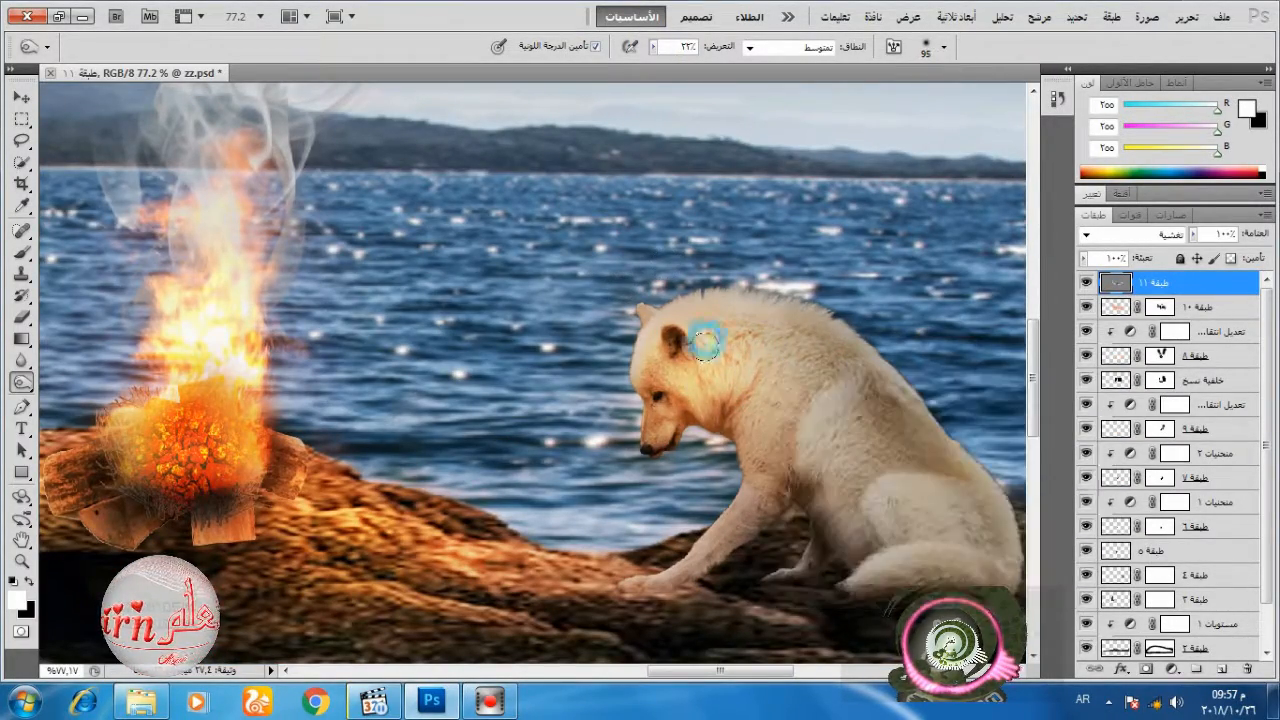
pyautogui.scroll(-4, 696, 340)
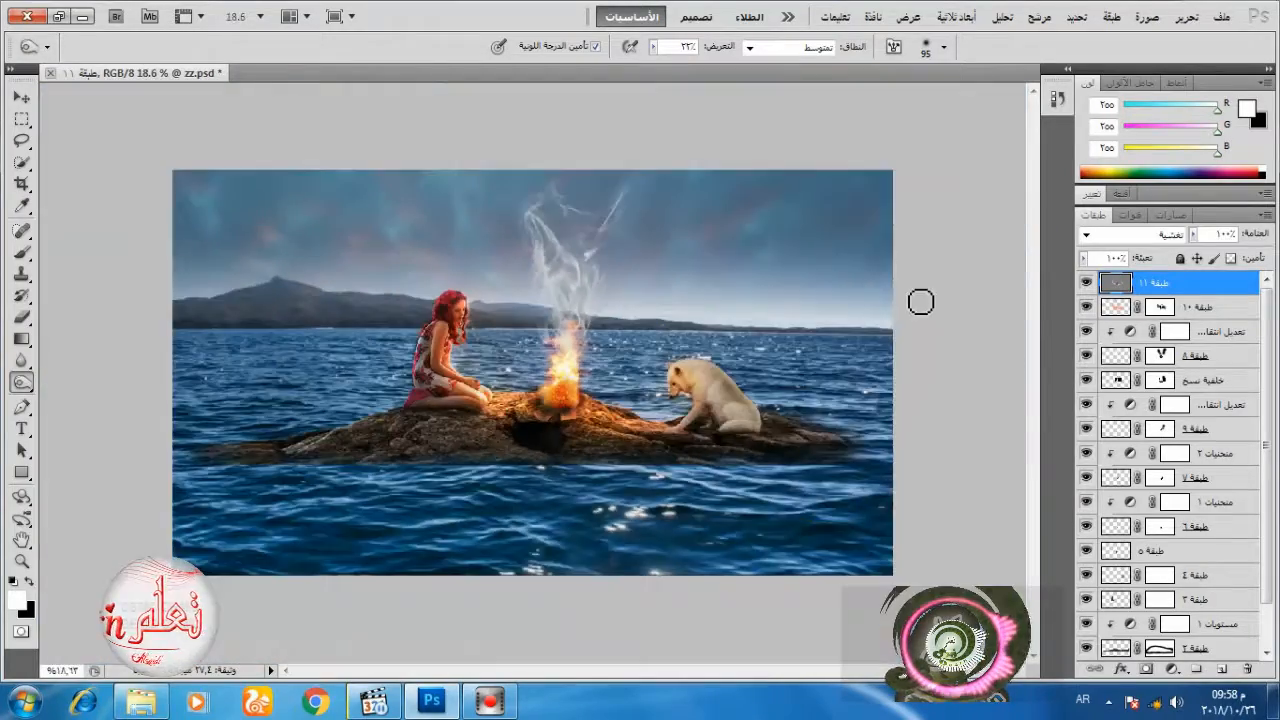
# - Target the layer mask of glow layer طبقة ١٠ and set the Burn brush size to 172 px
pyautogui.scroll(4, 920, 300)
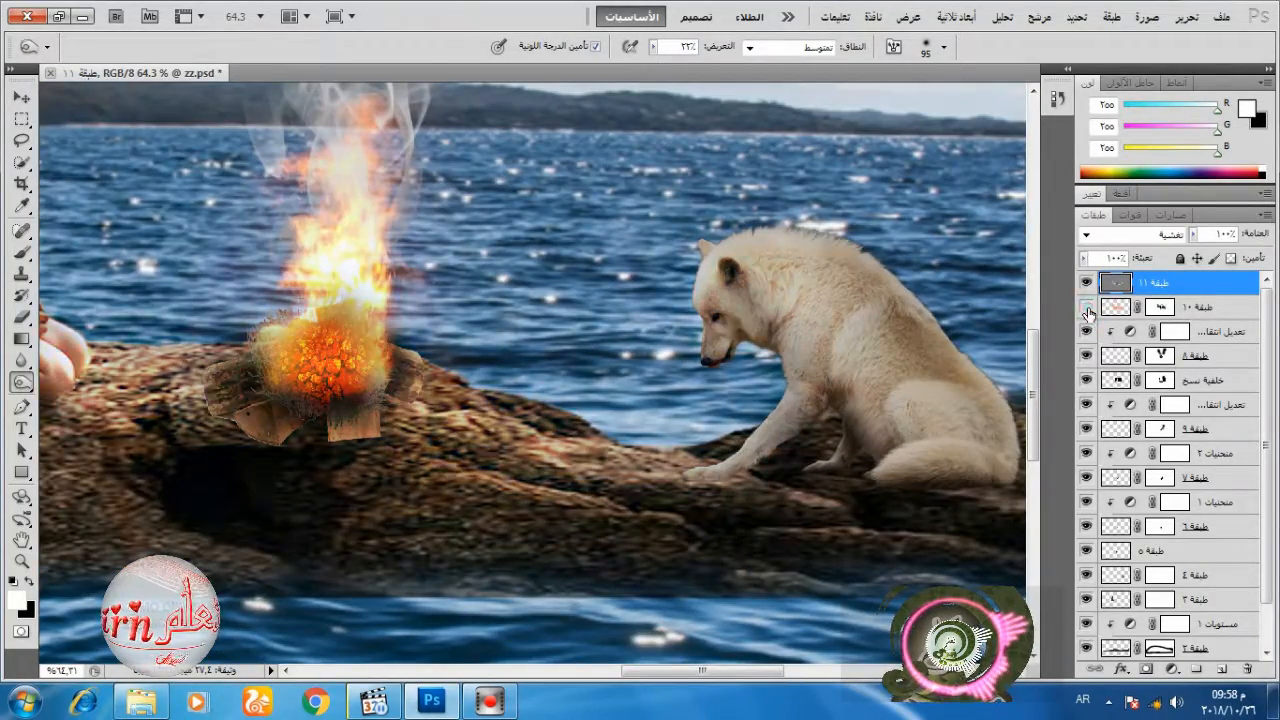
pyautogui.click(1160, 307)
pyautogui.rightClick(798, 266)
pyautogui.moveTo(988, 316); pyautogui.dragTo(998, 316)
pyautogui.press('Return')
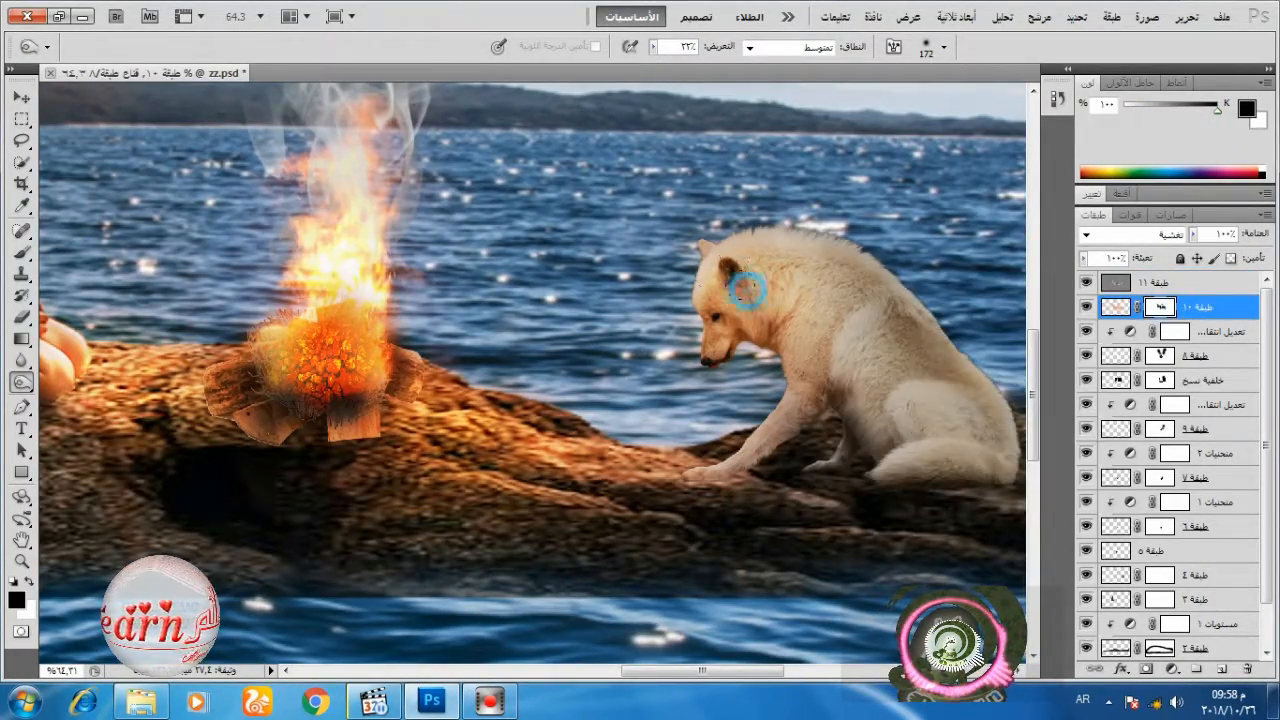
pyautogui.scroll(-5, 797, 290)
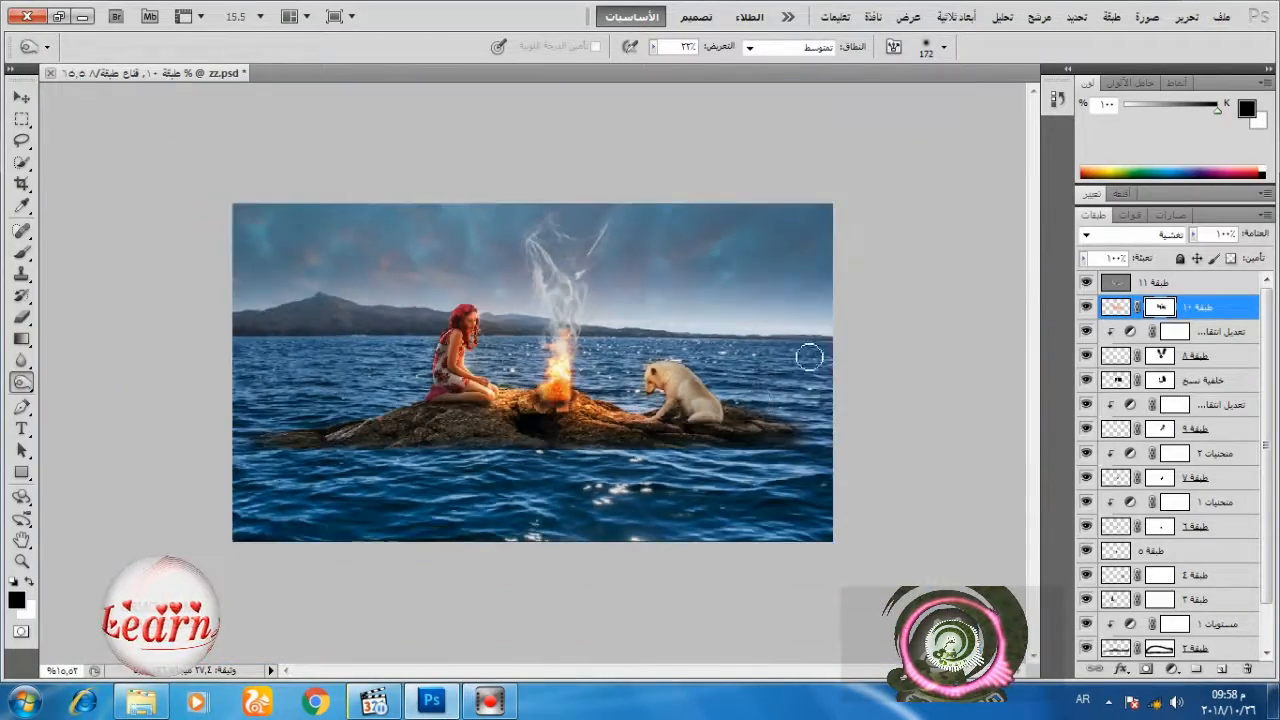
# - Darken the rock's lower edge below the wolf on layer طبقة ١١ with the 172 px Burn tool at 81% exposure
pyautogui.scroll(2, 808, 357)
pyautogui.click(1165, 282)
pyautogui.click(29, 580)
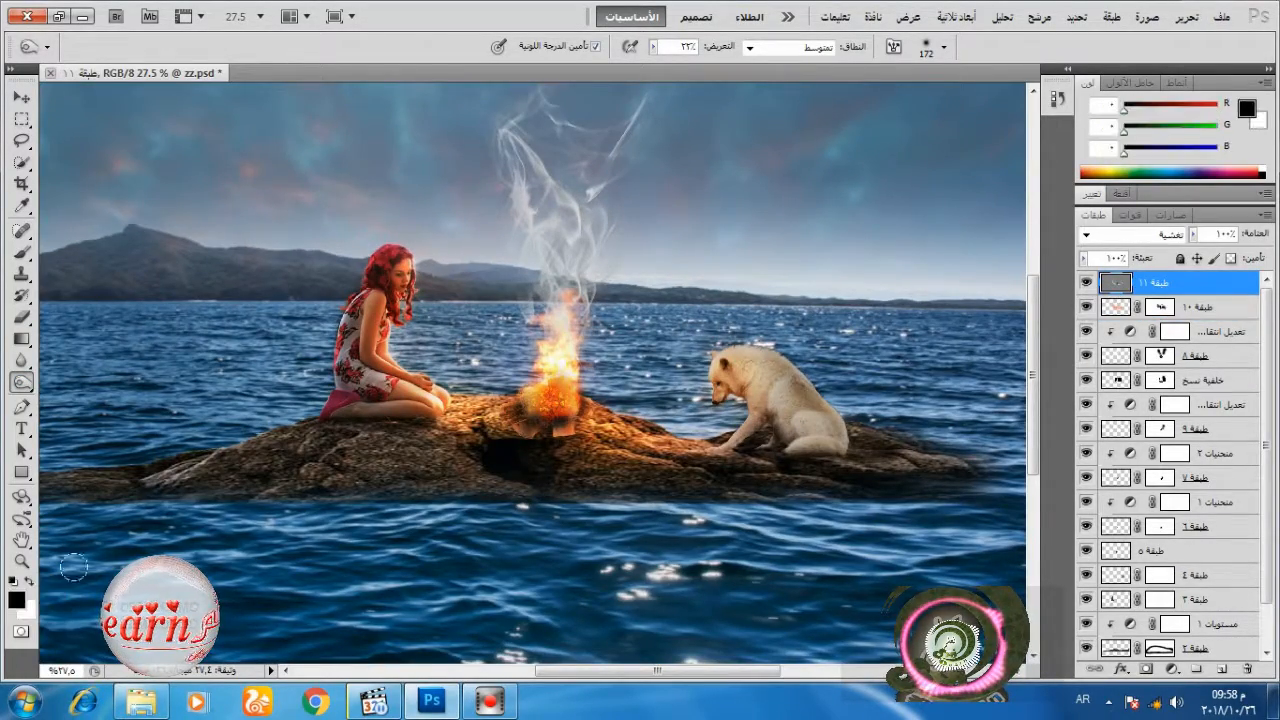
pyautogui.click(653, 47)
pyautogui.moveTo(654, 64); pyautogui.dragTo(712, 66)
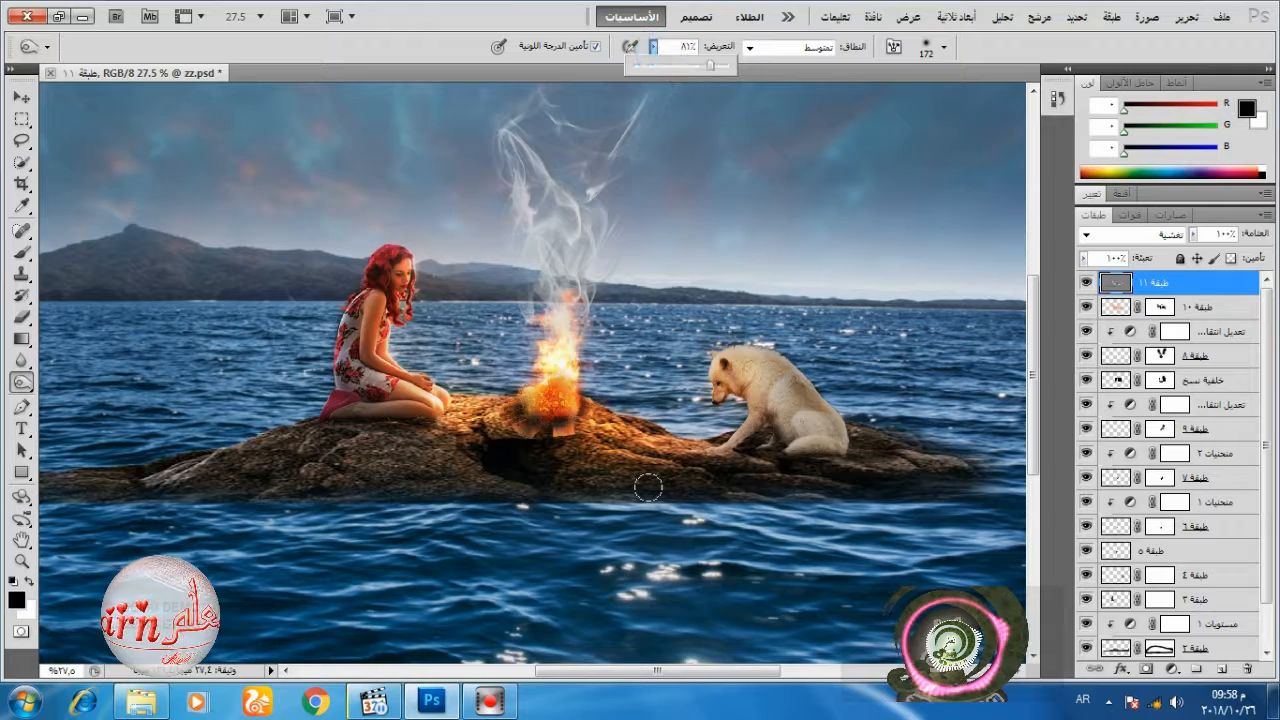
pyautogui.moveTo(650, 496); pyautogui.dragTo(994, 479)
pyautogui.scroll(-1, 703, 471)
pyautogui.moveTo(702, 470)
pyautogui.mouseDown()
pyautogui.moveTo(180, 464)
pyautogui.moveTo(347, 456)
pyautogui.moveTo(483, 473)
pyautogui.moveTo(936, 444)
pyautogui.mouseUp()
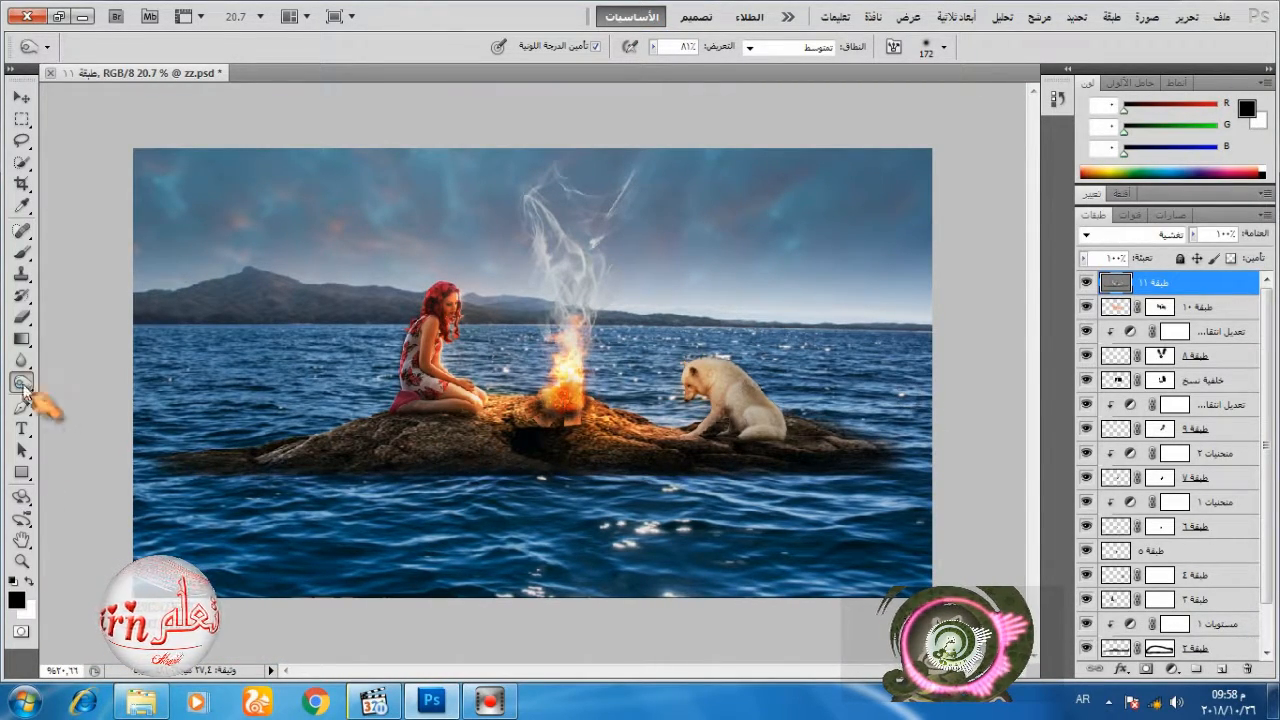
# - Select the bright sparkles on the foreground water of layer طبقة ١ with a 44 px Quick Selection brush in add mode
pyautogui.moveTo(22, 385); pyautogui.dragTo(70, 381)
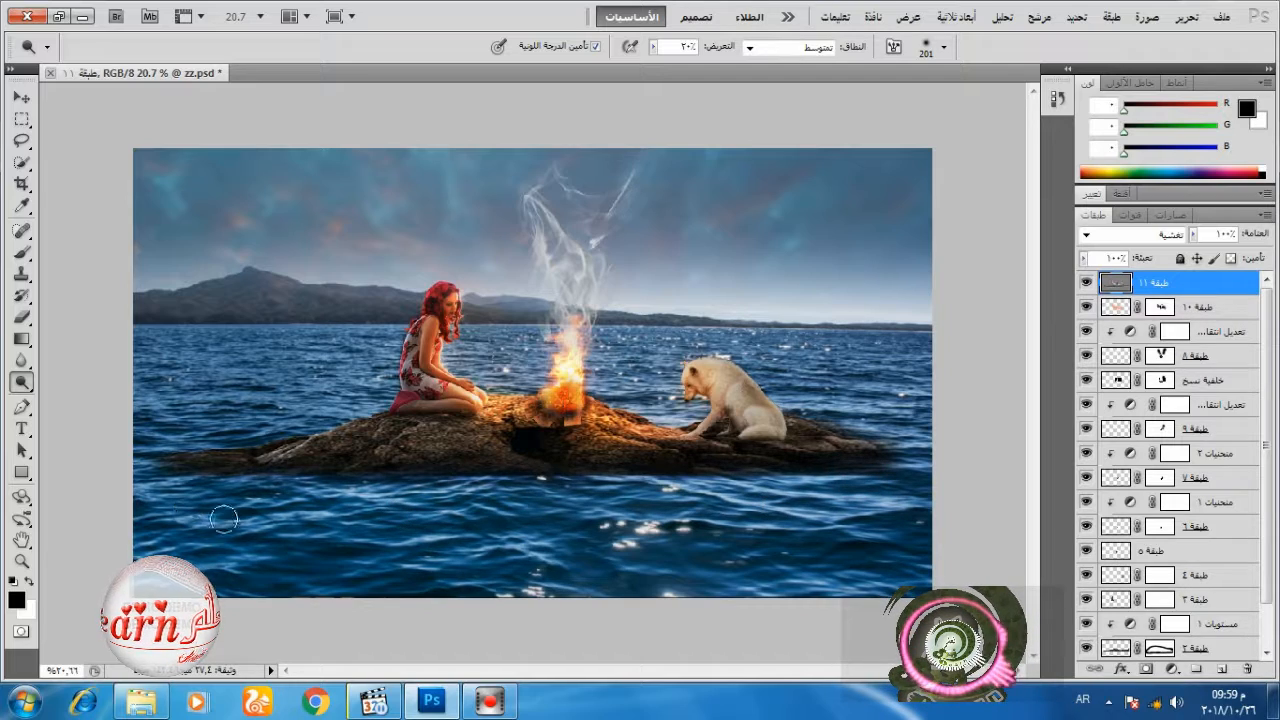
pyautogui.click(22, 162)
pyautogui.scroll(-1, 1180, 630)
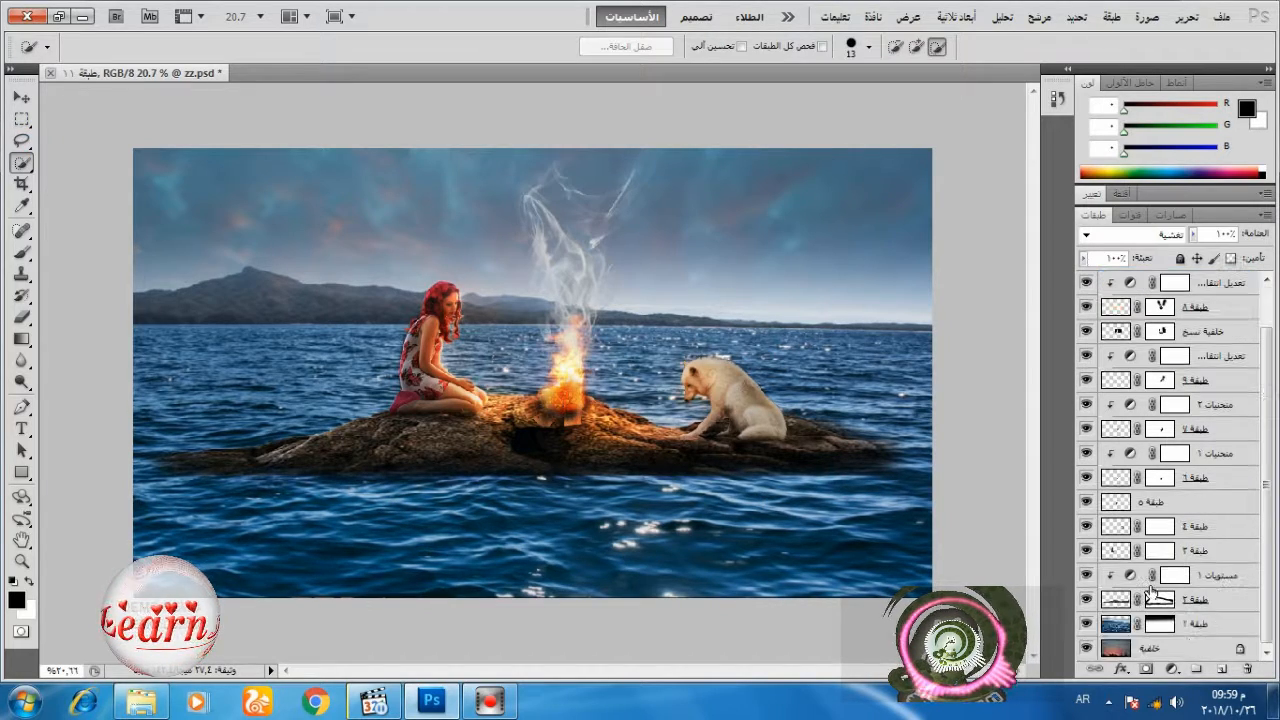
pyautogui.click(1190, 624)
pyautogui.scroll(1, 667, 540)
pyautogui.click(916, 47)
pyautogui.click(869, 47)
pyautogui.moveTo(786, 100); pyautogui.dragTo(807, 100)
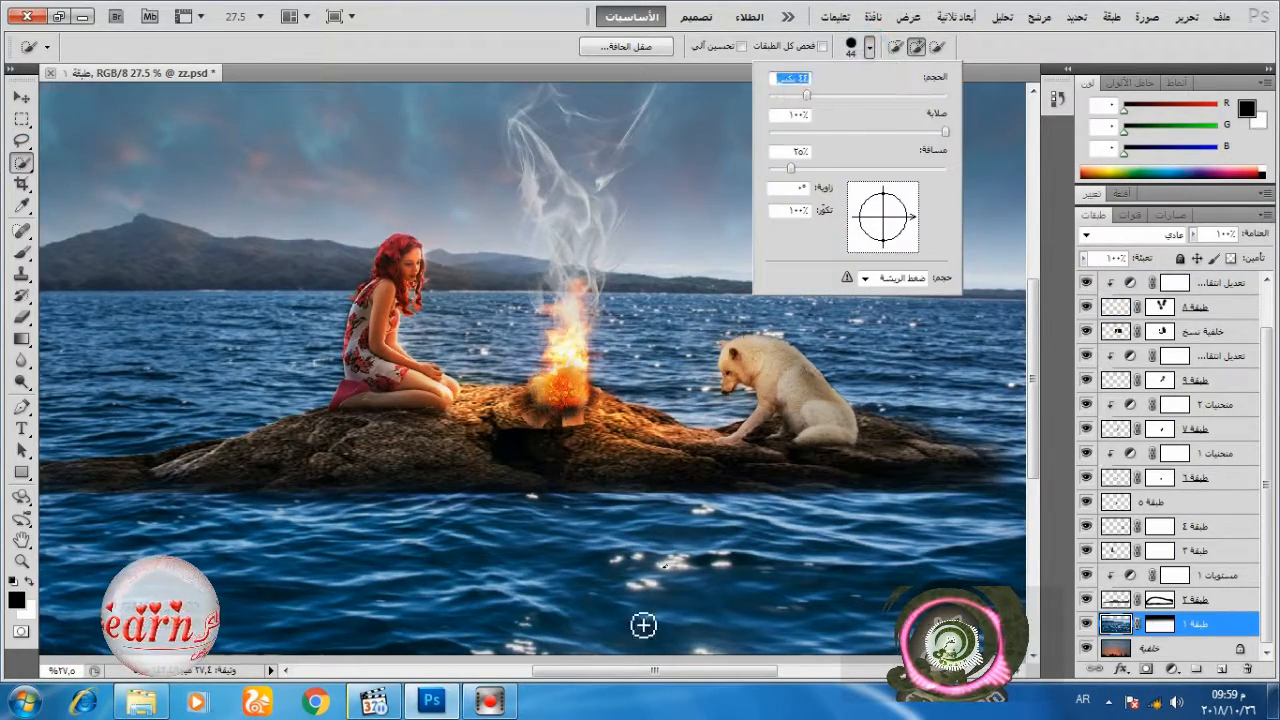
pyautogui.click(643, 622)
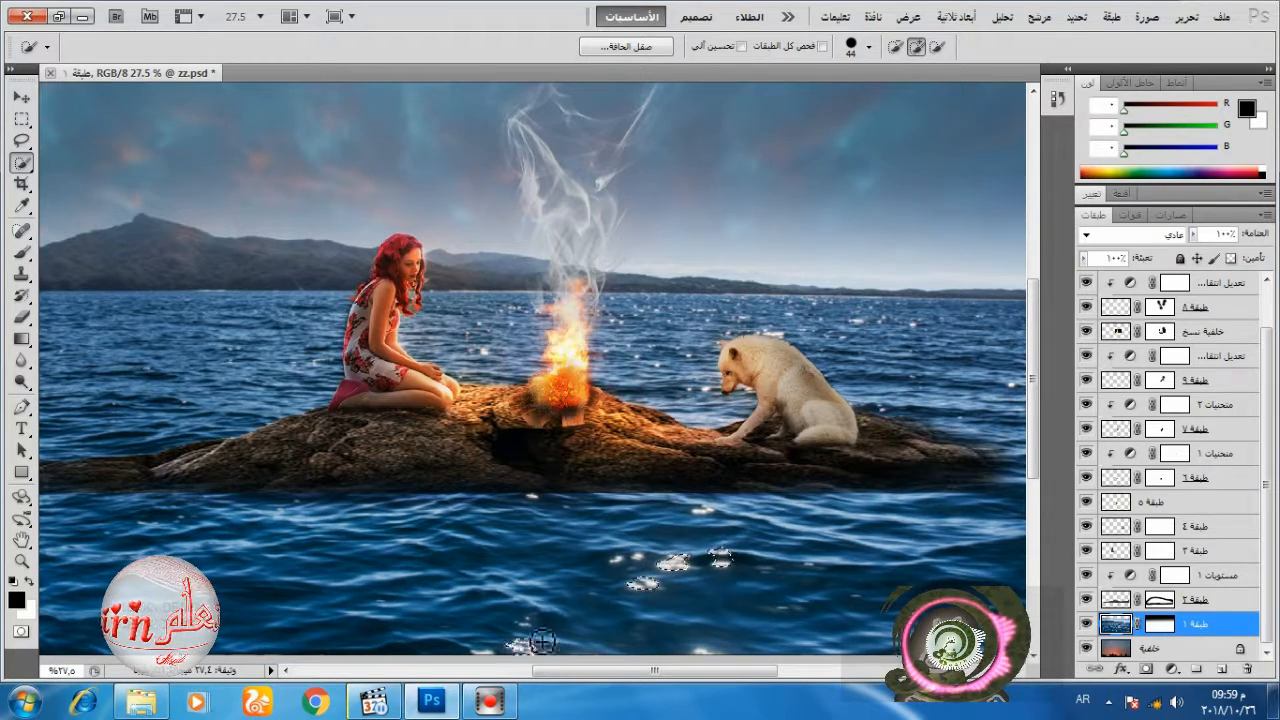
pyautogui.scroll(-1, 540, 641)
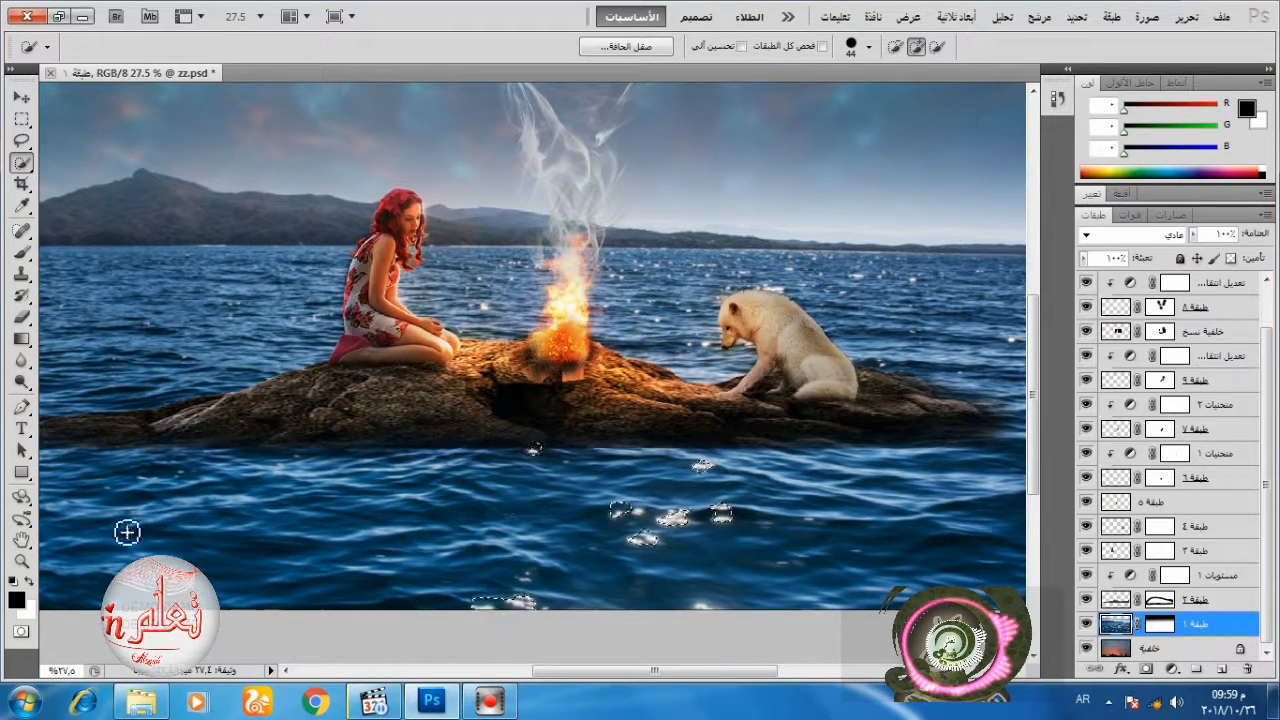
# - Try painting the selected water sparkles black on layer طبقة ١٠ with the Brush
pyautogui.scroll(1, 1142, 366)
pyautogui.click(1119, 306)
pyautogui.scroll(-1, 1134, 352)
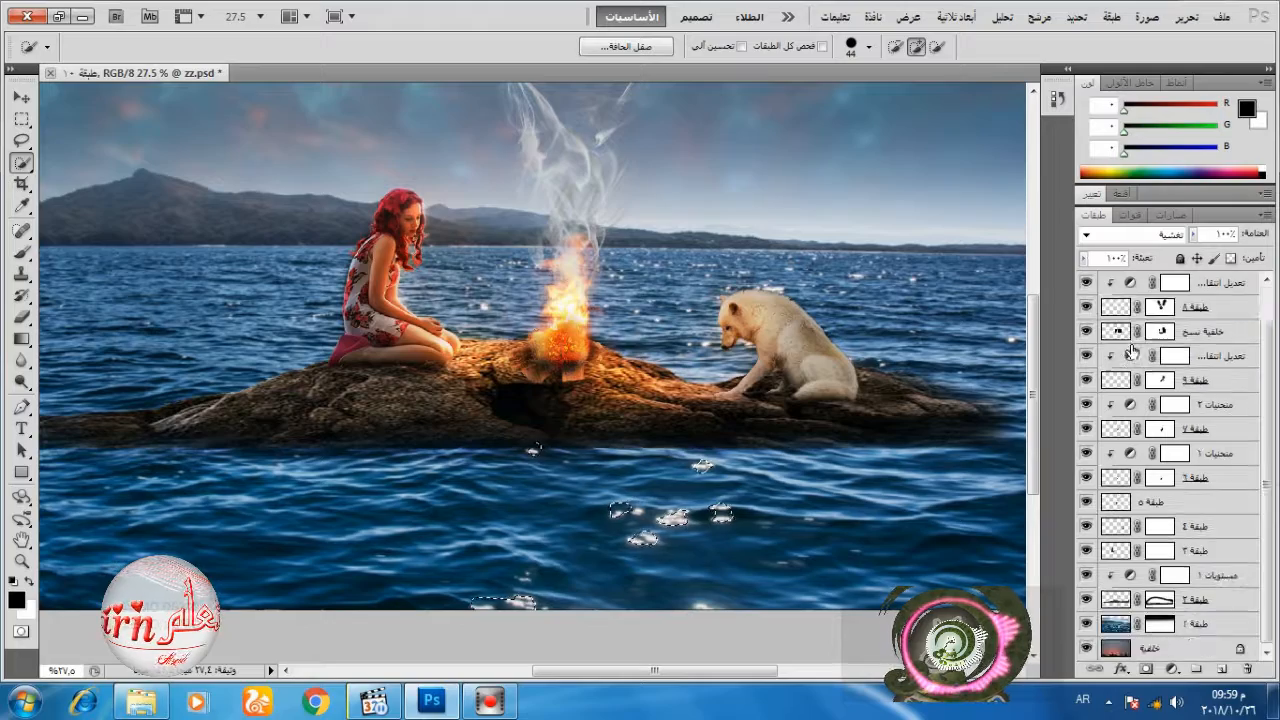
pyautogui.scroll(1, 1150, 357)
pyautogui.click(16, 599)
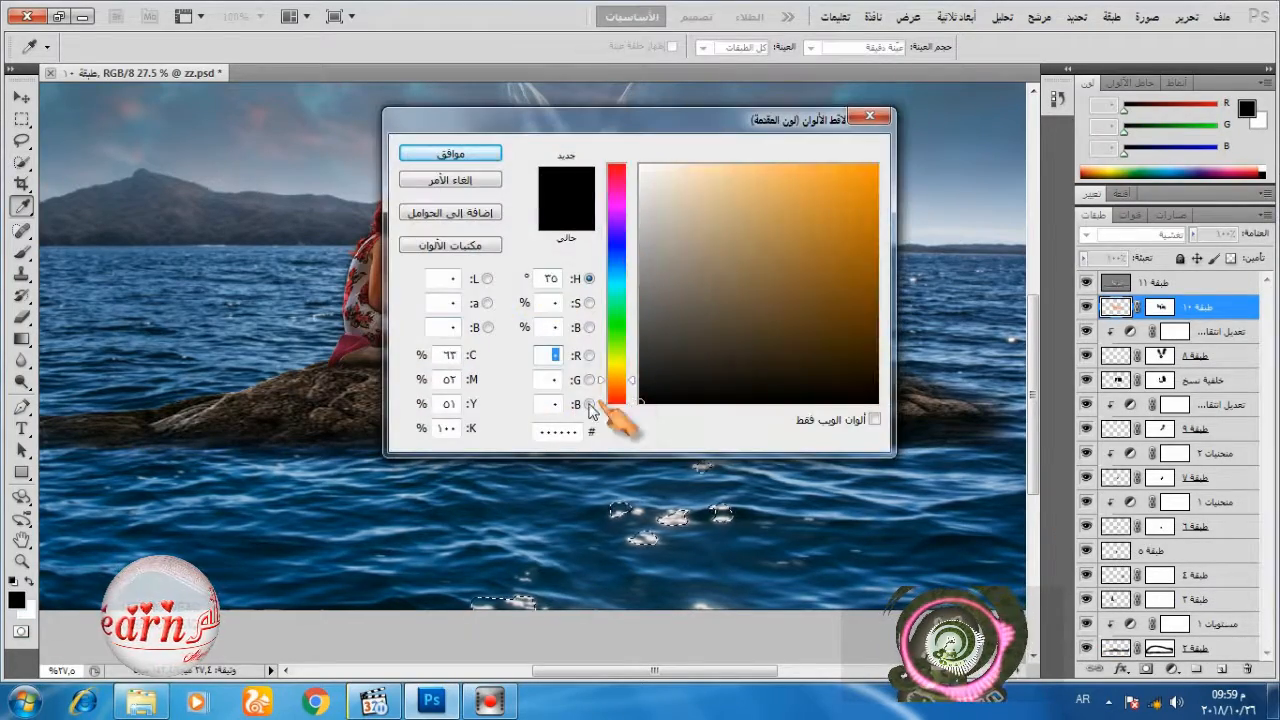
pyautogui.press('Escape')
pyautogui.press('b')
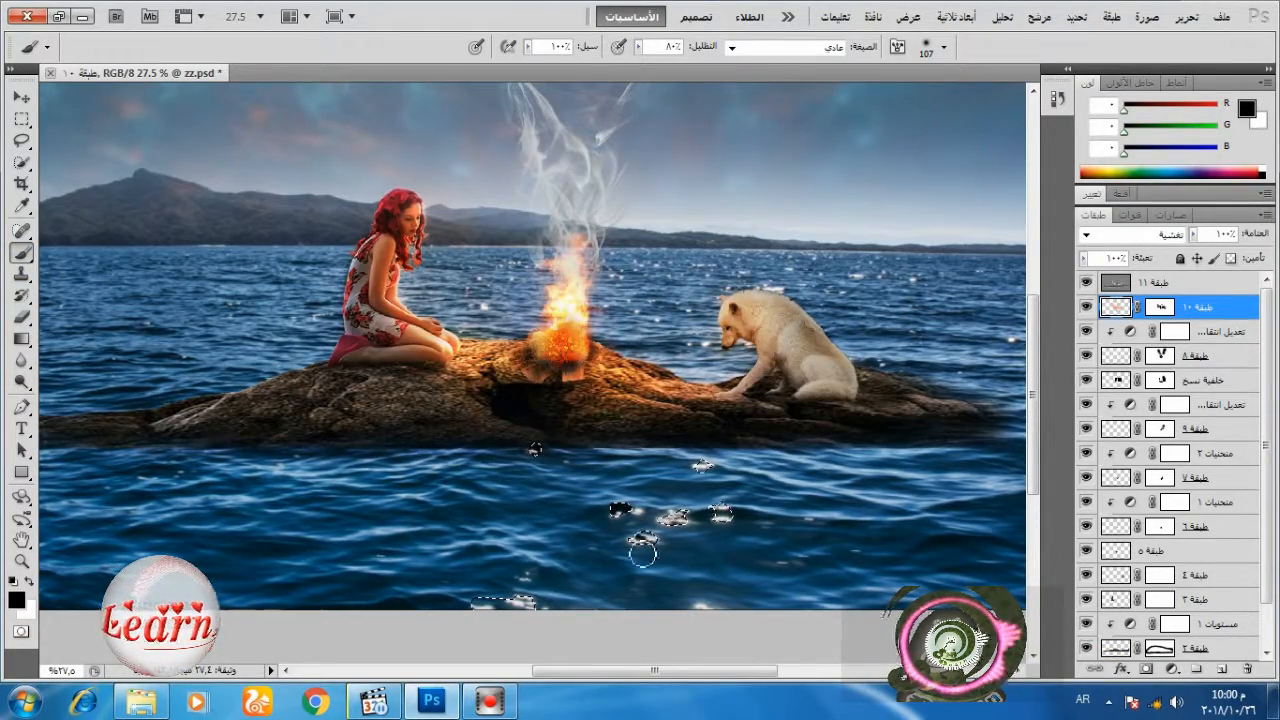
pyautogui.hotkey('alt', ',')
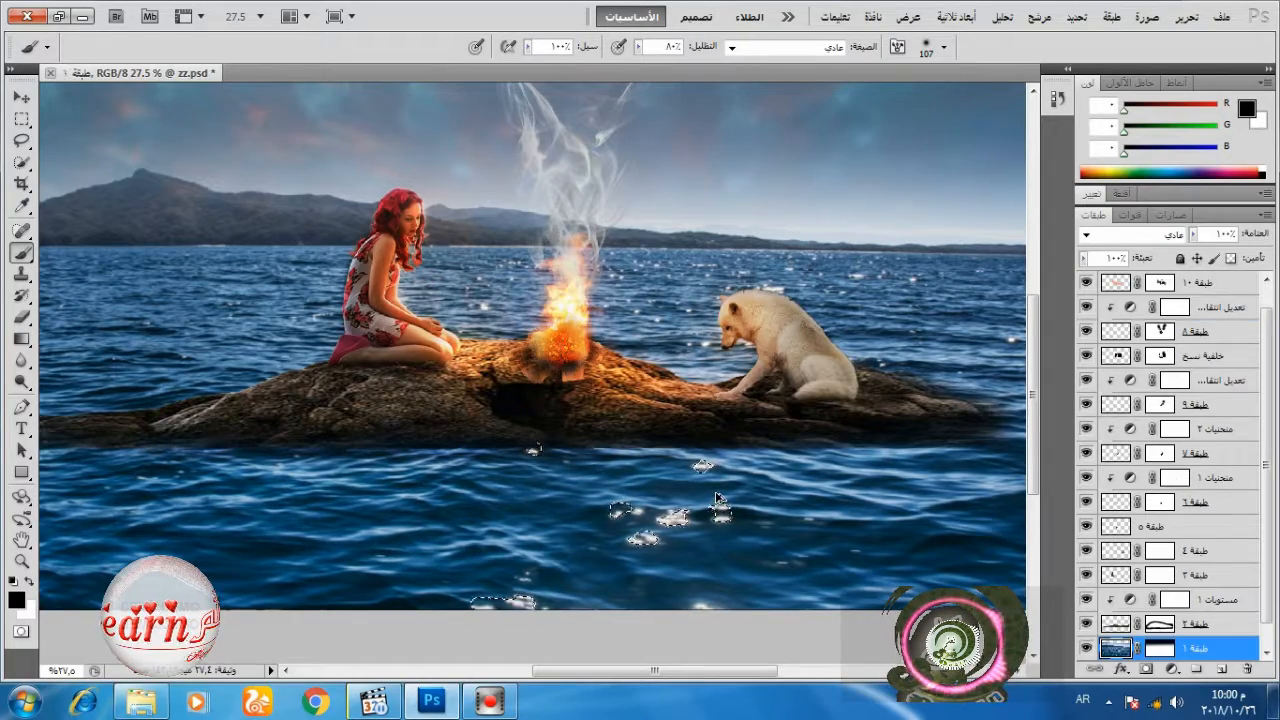
# - Paint the selected water sparkles on layer طبقة ١٠ with orange #fa9a12
pyautogui.hotkey('alt', '.')
pyautogui.click(16, 599)
pyautogui.click(860, 163)
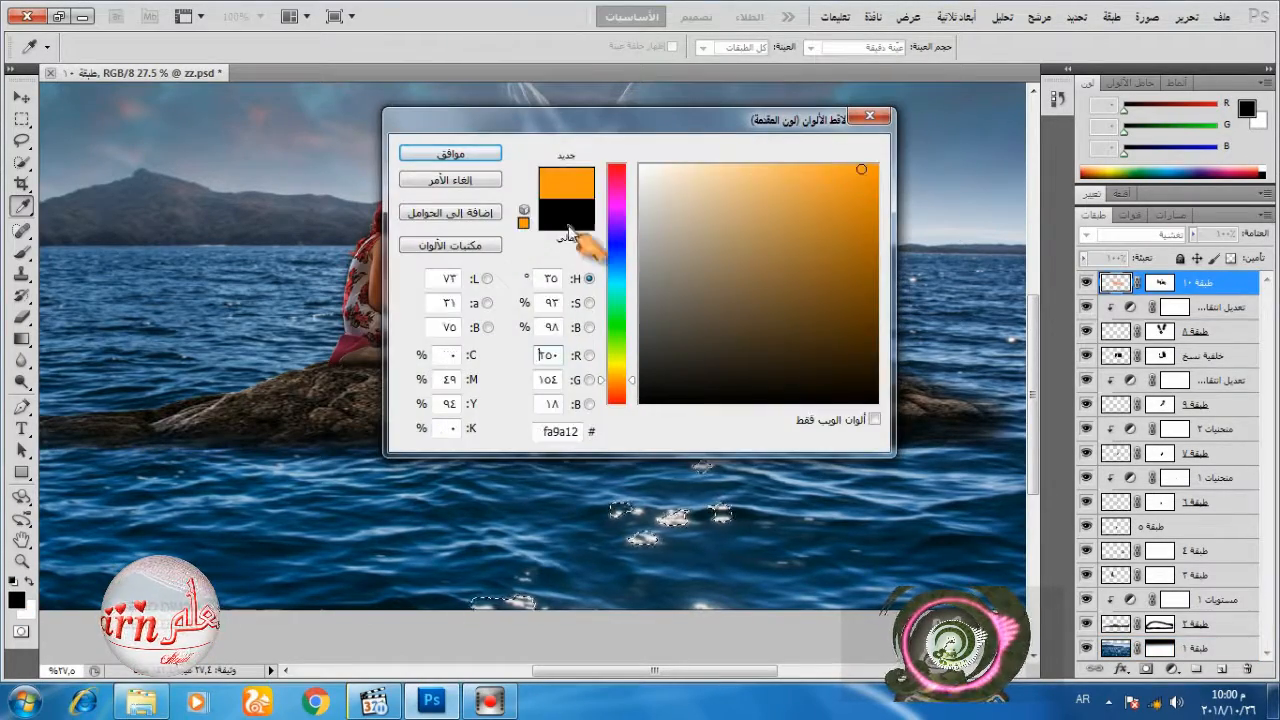
pyautogui.click(449, 151)
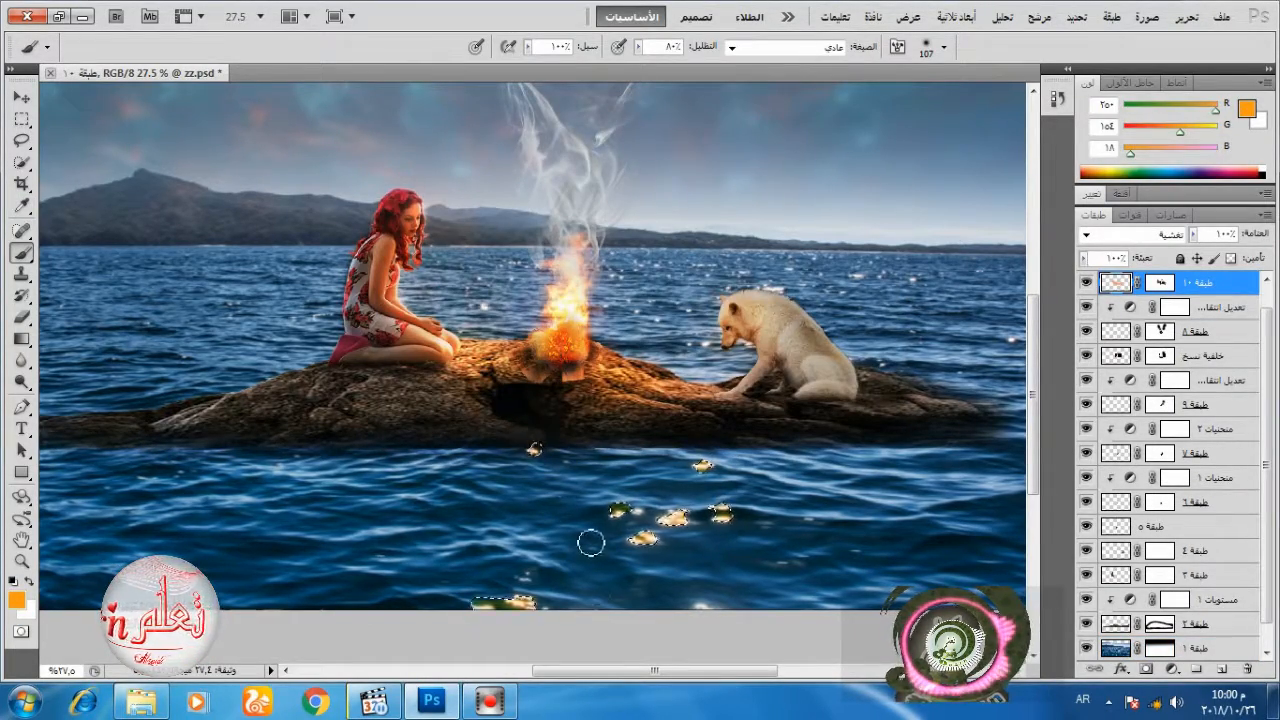
# - Paint over the selected water sparkles with orange-red (RGB 250, 61, 18) and clear the selection
pyautogui.click(20, 603)
pyautogui.click(615, 395)
pyautogui.click(449, 151)
pyautogui.click(541, 451)
pyautogui.click(703, 465)
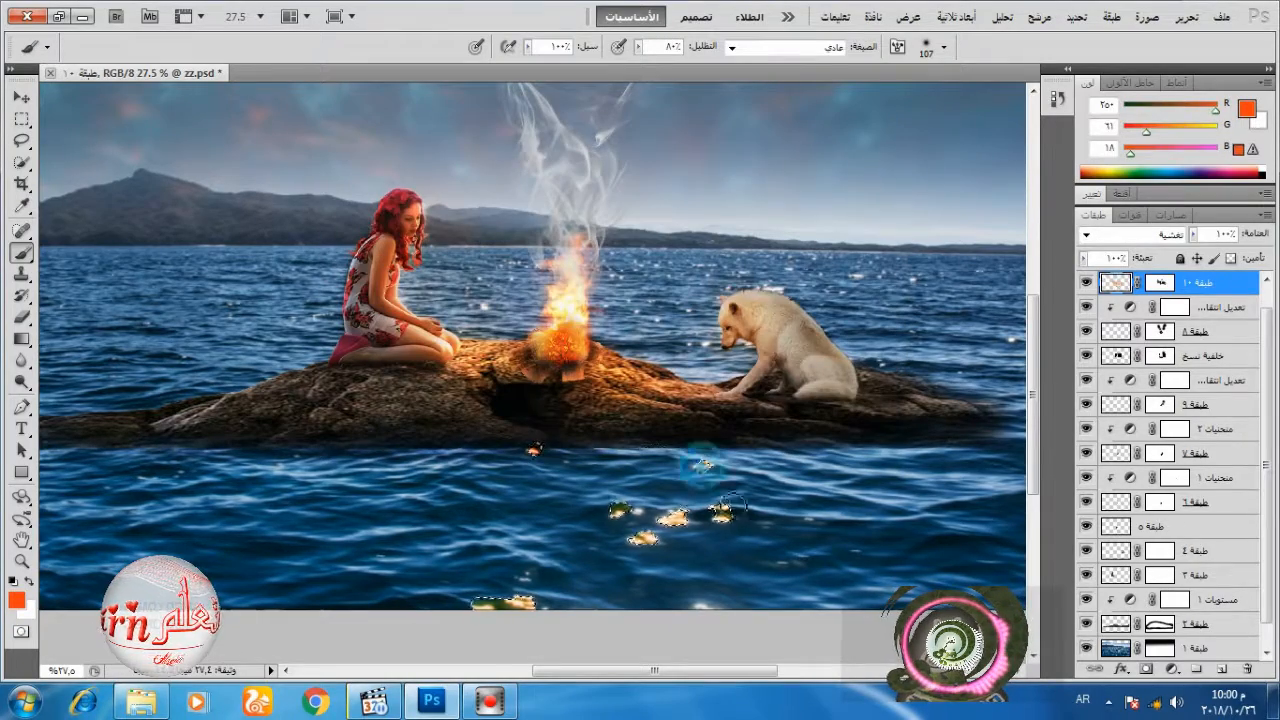
pyautogui.press('m')
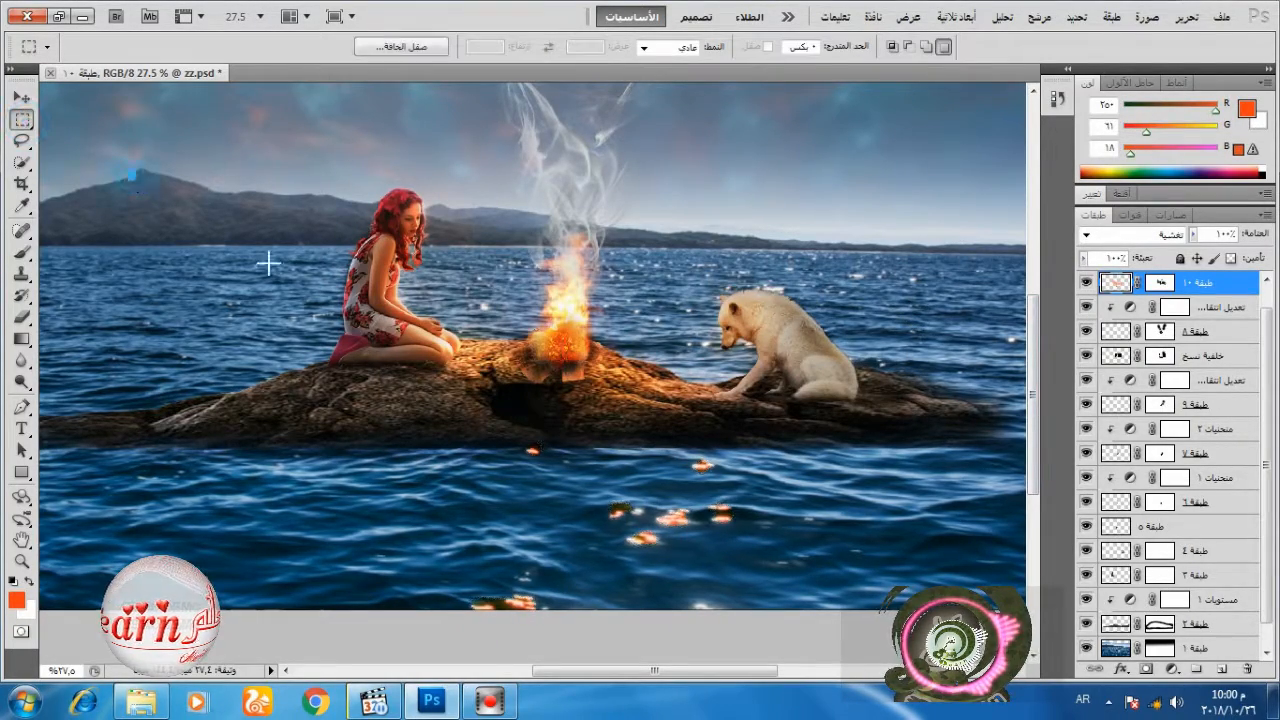
# - Soften the orange sparkle reflections by painting black on the mask of طبقة ١٠ with a 345 px brush at 20% opacity
pyautogui.scroll(-3, 815, 449)
pyautogui.click(22, 252)
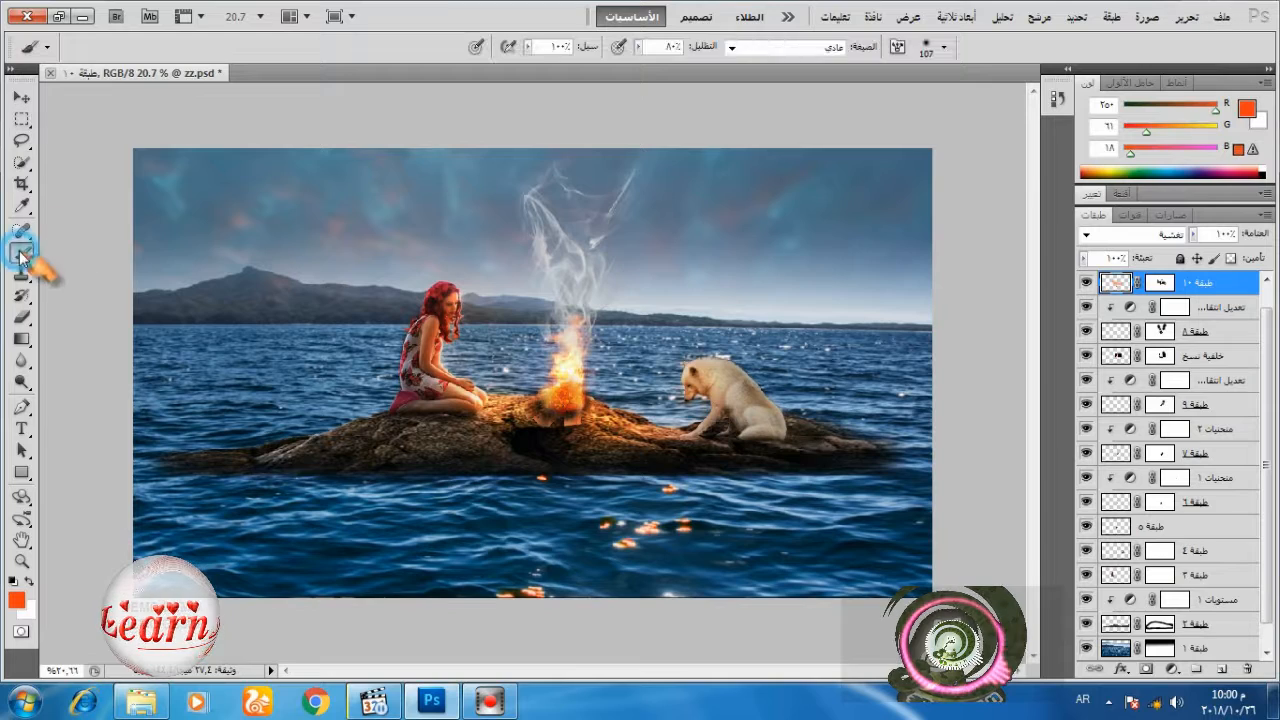
pyautogui.click(1161, 286)
pyautogui.click(638, 47)
pyautogui.click(577, 65)
pyautogui.rightClick(755, 445)
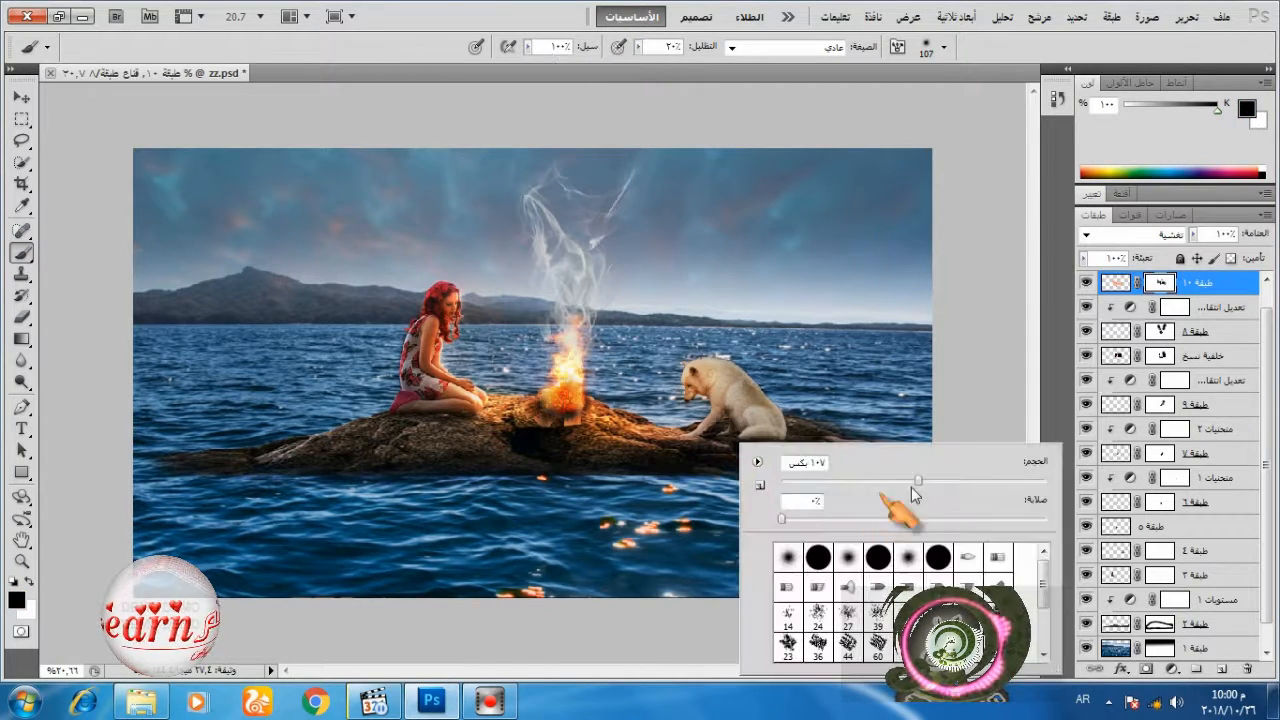
pyautogui.click(616, 537)
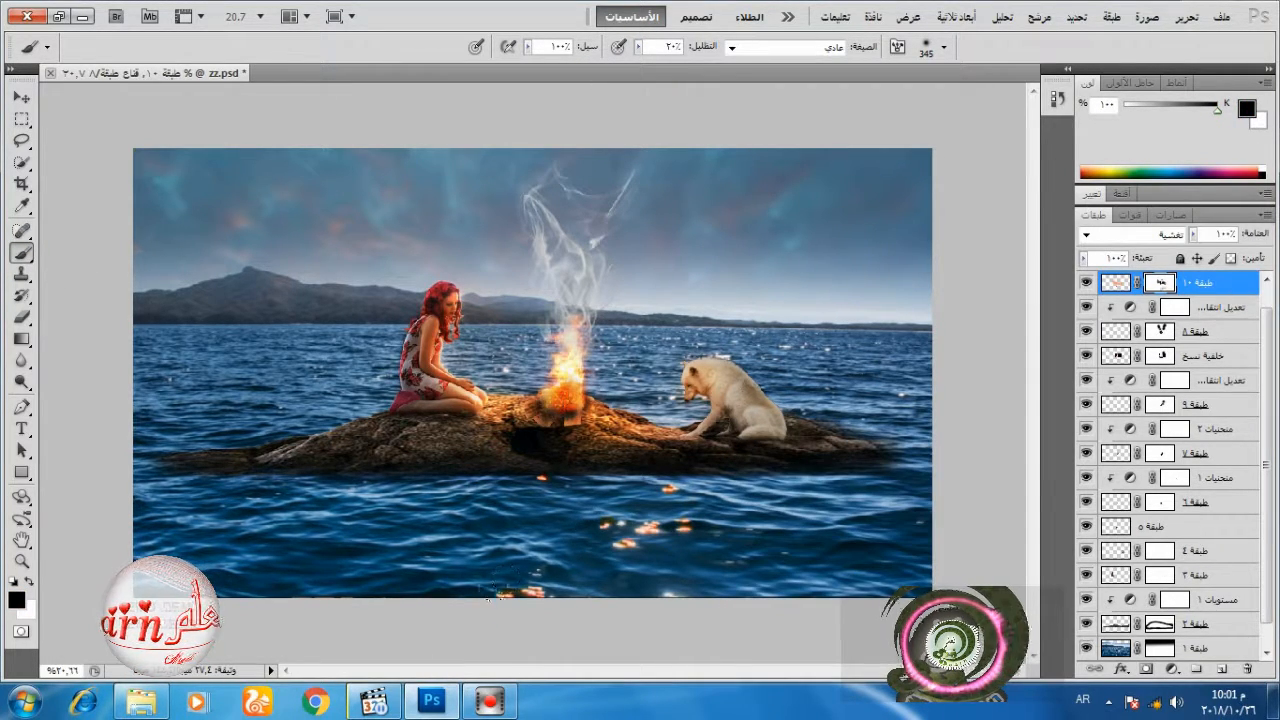
pyautogui.moveTo(537, 494)
pyautogui.mouseDown()
pyautogui.moveTo(530, 472)
pyautogui.moveTo(592, 530)
pyautogui.mouseUp()
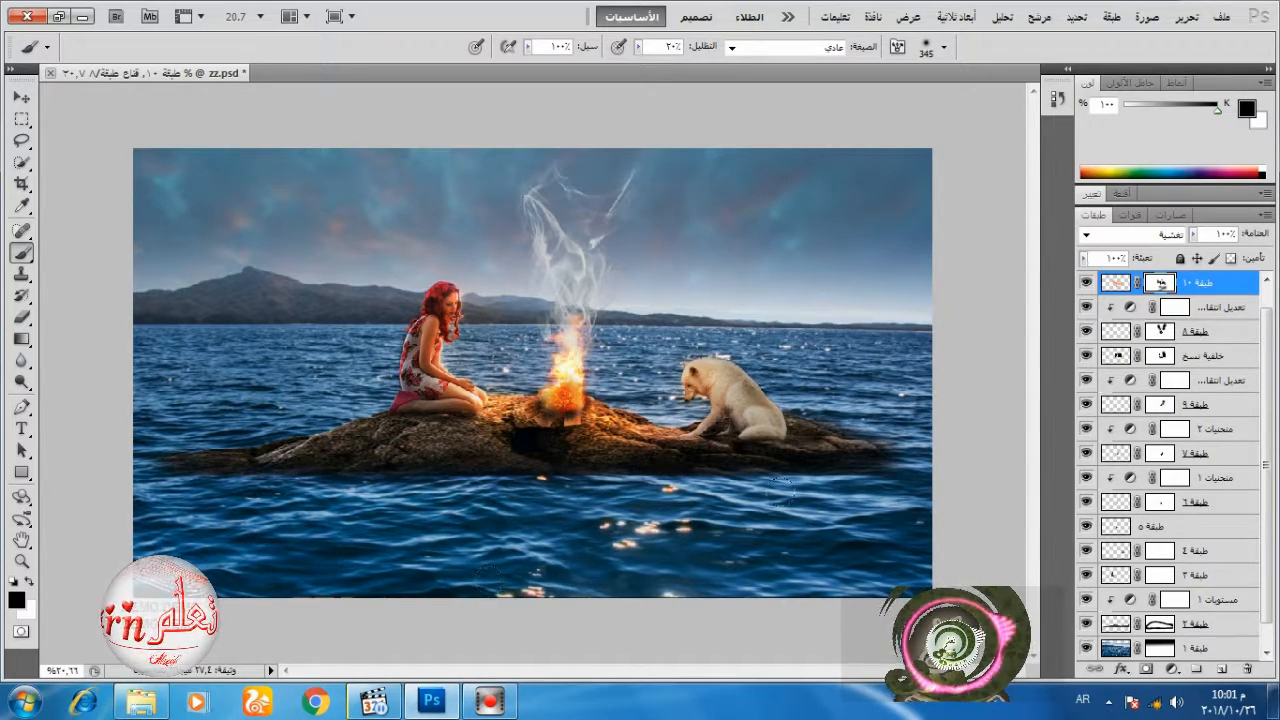
# - Add a layer mask to طبقة ٥ and paint black around the base of the campfire logs at 20% opacity
pyautogui.scroll(3, 575, 495)
pyautogui.scroll(-1, 1086, 525)
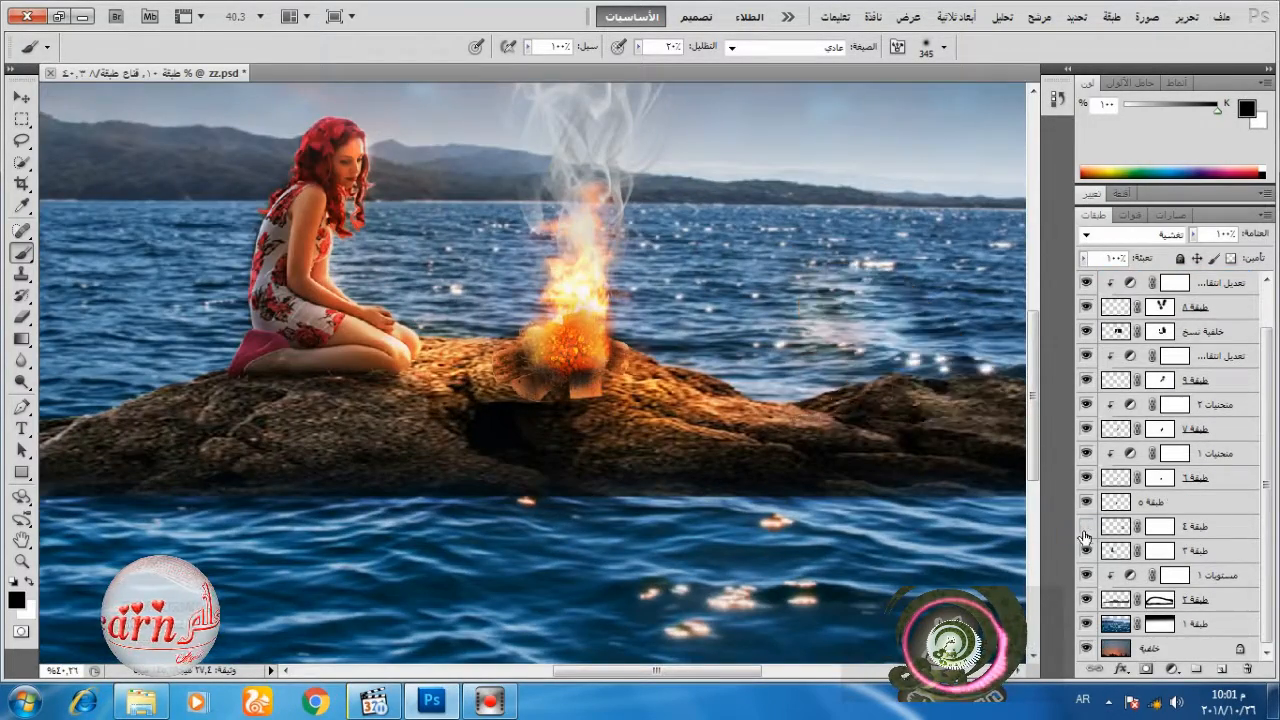
pyautogui.click(1096, 504)
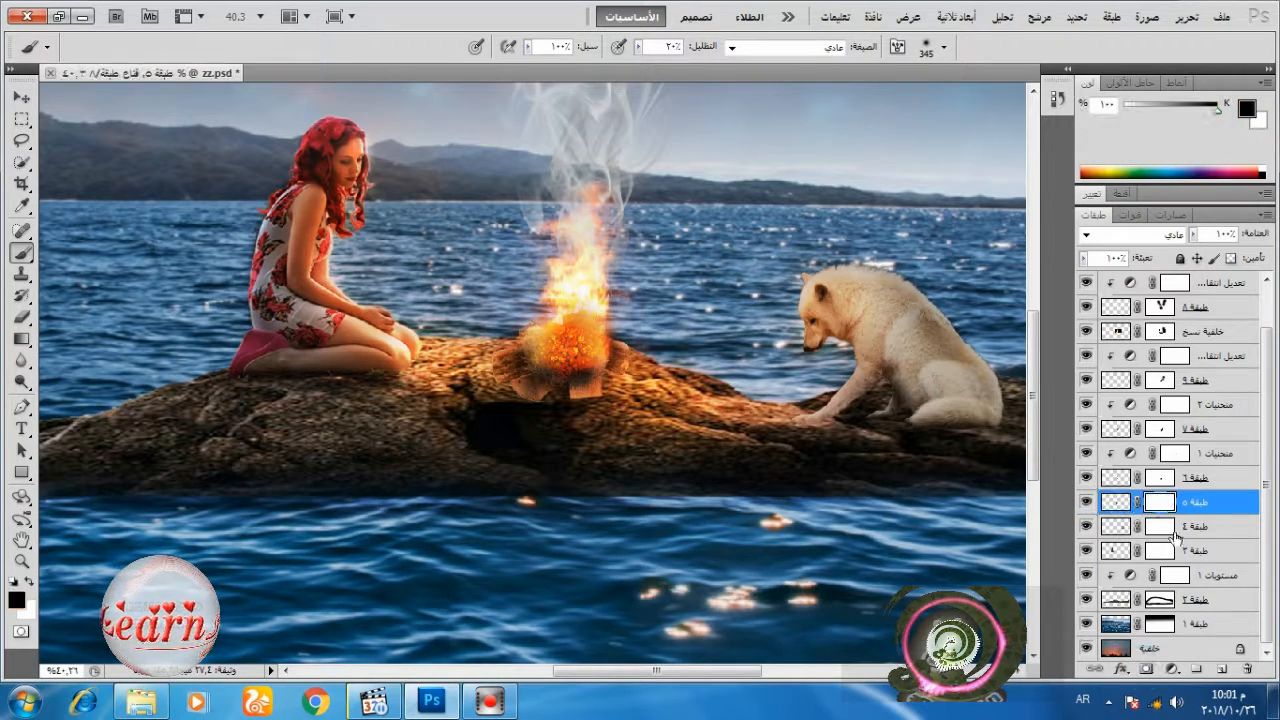
pyautogui.rightClick(905, 428)
pyautogui.click(822, 418)
pyautogui.moveTo(614, 412)
pyautogui.mouseDown()
pyautogui.moveTo(503, 406)
pyautogui.moveTo(533, 360)
pyautogui.mouseUp()
# - Paint white at 81% opacity on the log layer's mask to restore part of the campfire base
pyautogui.press('x')
pyautogui.click(639, 48)
pyautogui.click(698, 62)
pyautogui.click(586, 380)
pyautogui.scroll(-3, 822, 331)
# - Adjust the black amount of the Whites in the Selective Color adjustment clipped to smoke layer طبقة ٨
pyautogui.click(1212, 285)
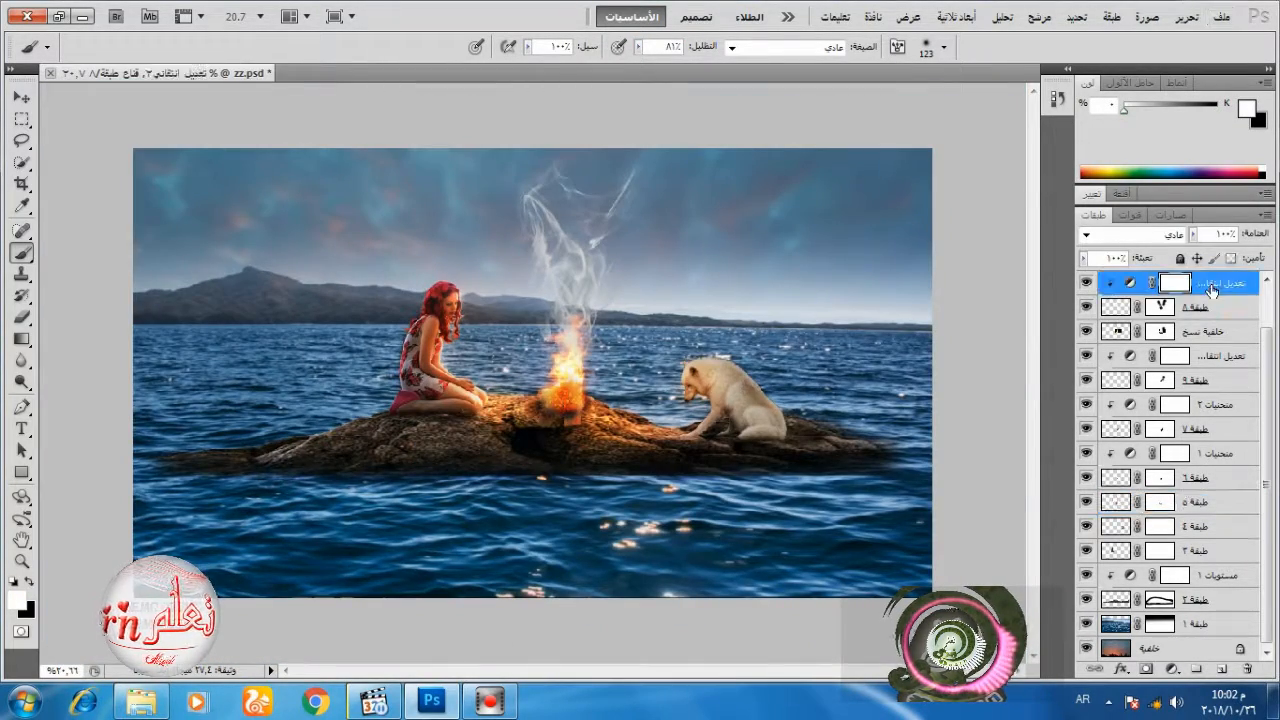
pyautogui.click(1087, 283)
pyautogui.click(1087, 283)
pyautogui.scroll(2, 1120, 316)
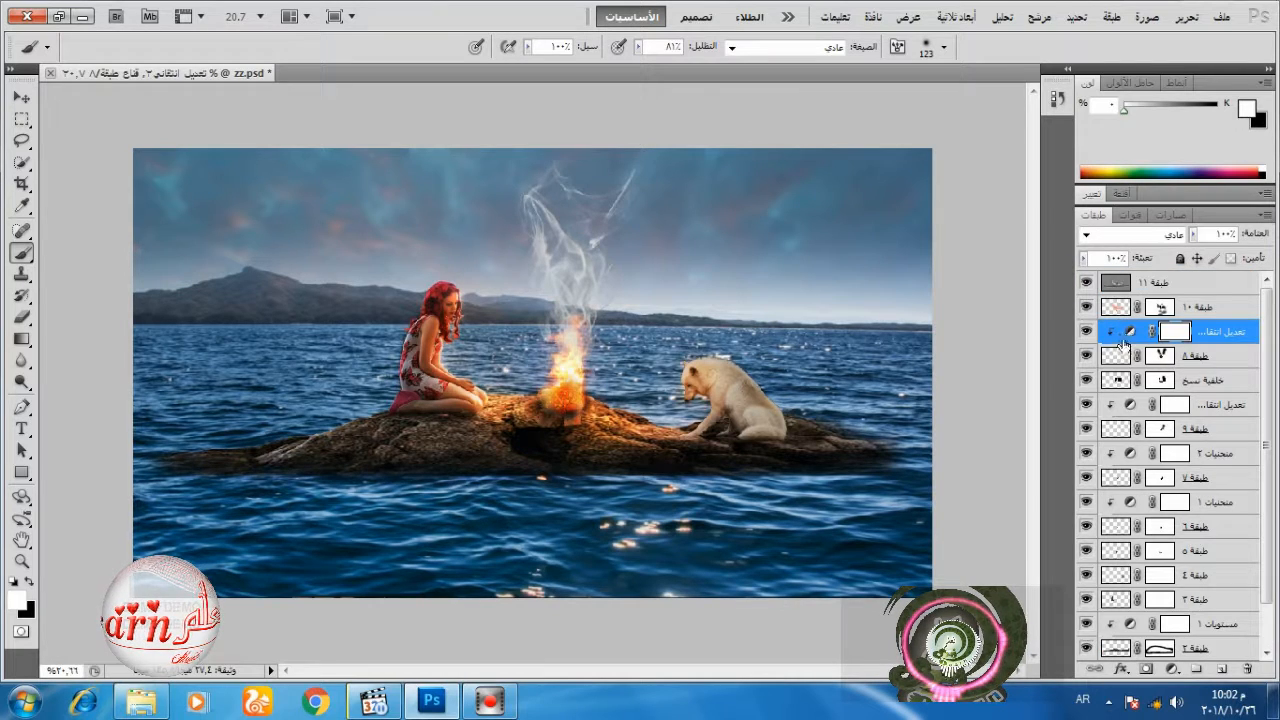
pyautogui.click(1130, 331)
pyautogui.click(1135, 255)
pyautogui.click(1190, 357)
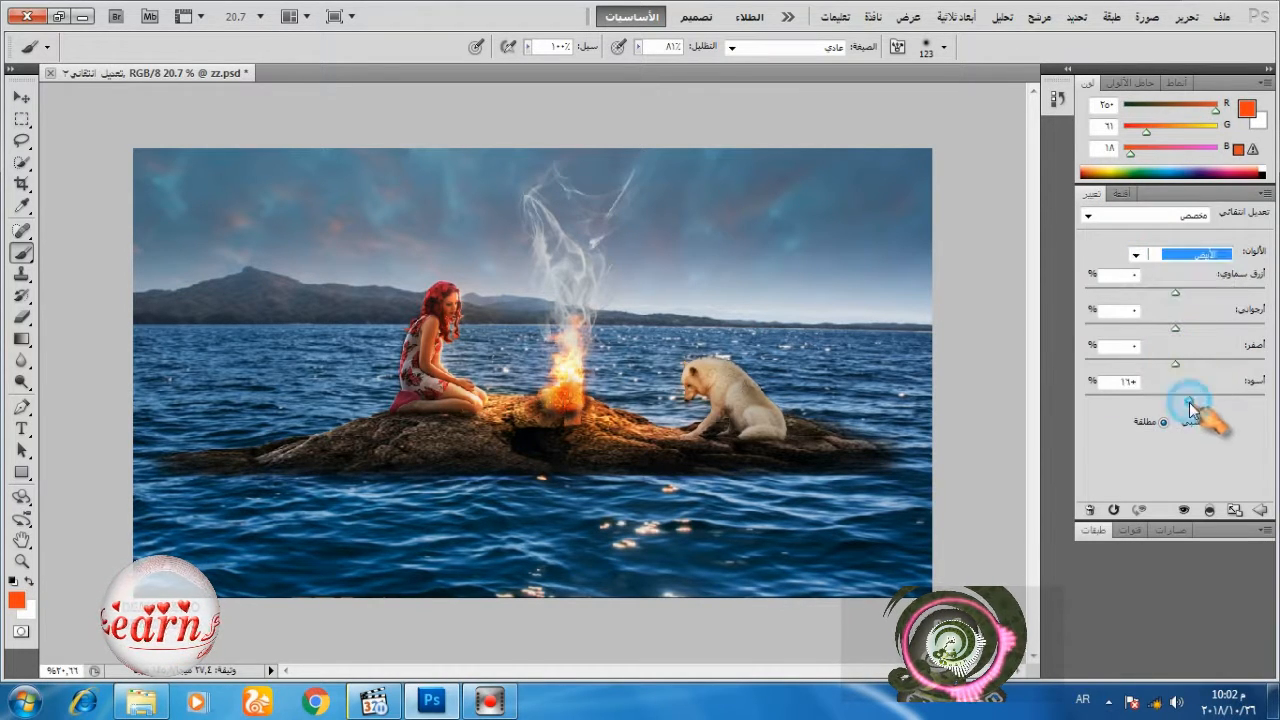
pyautogui.click(1093, 530)
# - Add a Curves adjustment above layer طبقة ١١ and lower the white point's output to 186
pyautogui.click(1210, 284)
pyautogui.click(1171, 669)
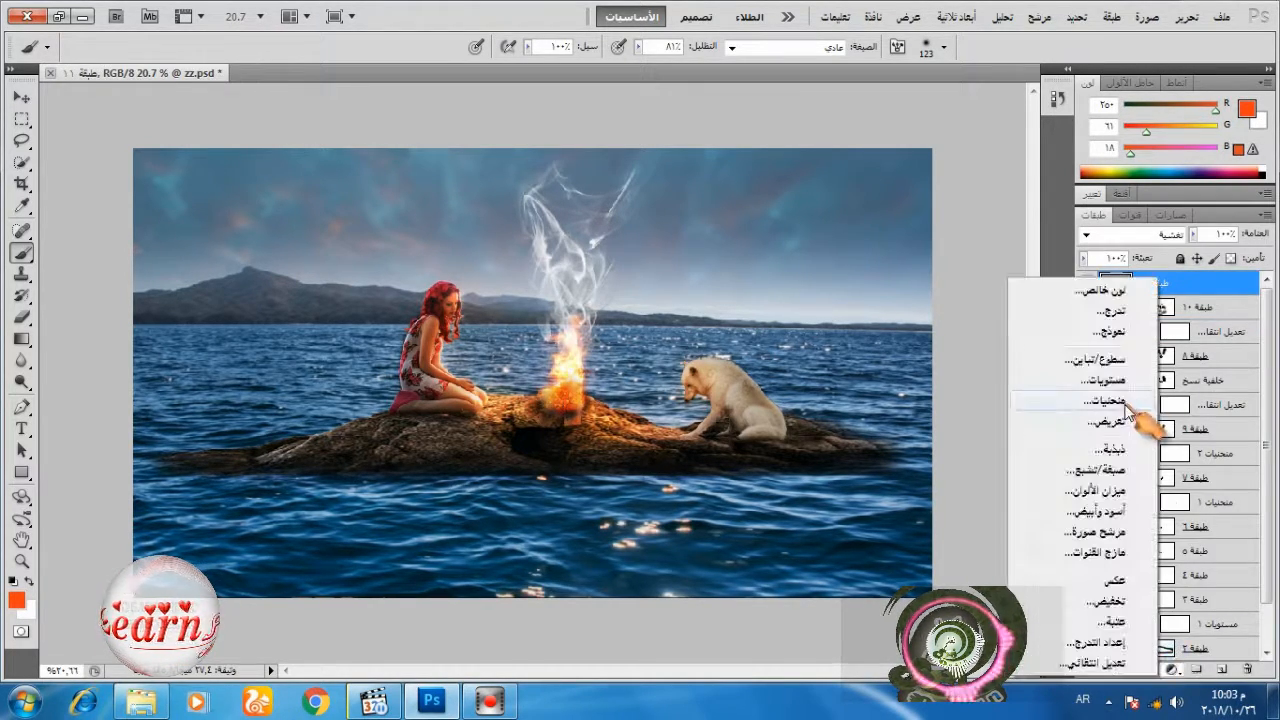
pyautogui.click(1127, 403)
pyautogui.moveTo(1232, 270); pyautogui.dragTo(1236, 313)
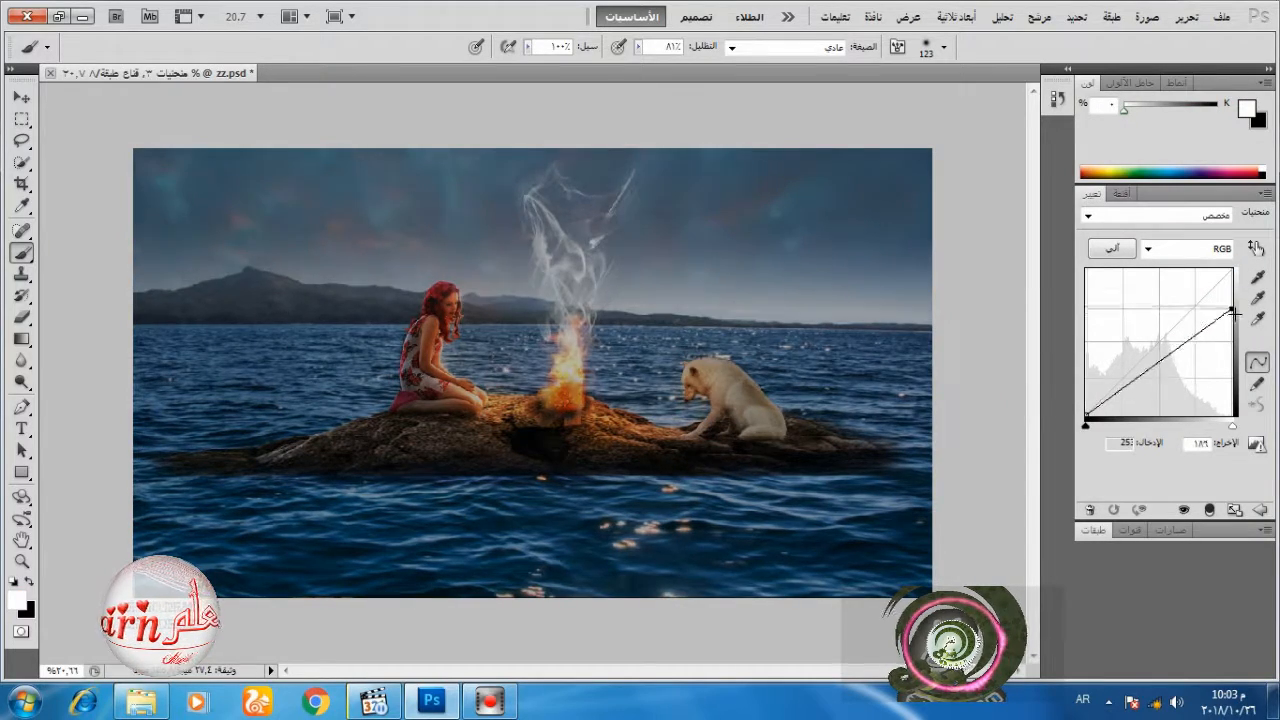
pyautogui.click(1093, 530)
# - Paint black on the Curves mask around the campfire with a 473 px brush at 81% opacity
pyautogui.click(30, 582)
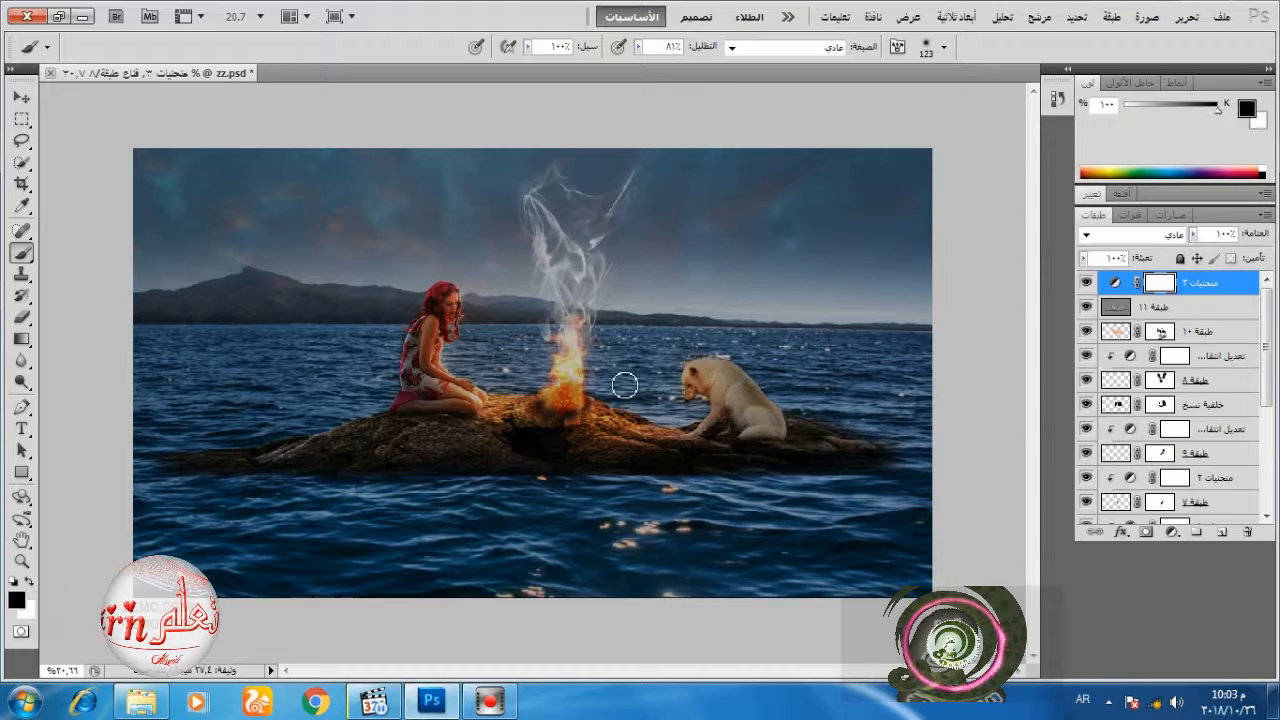
pyautogui.rightClick(626, 388)
pyautogui.moveTo(886, 434); pyautogui.dragTo(937, 434)
pyautogui.press('Return')
pyautogui.hotkey('ctrl', '+')
pyautogui.hotkey('ctrl', '+')
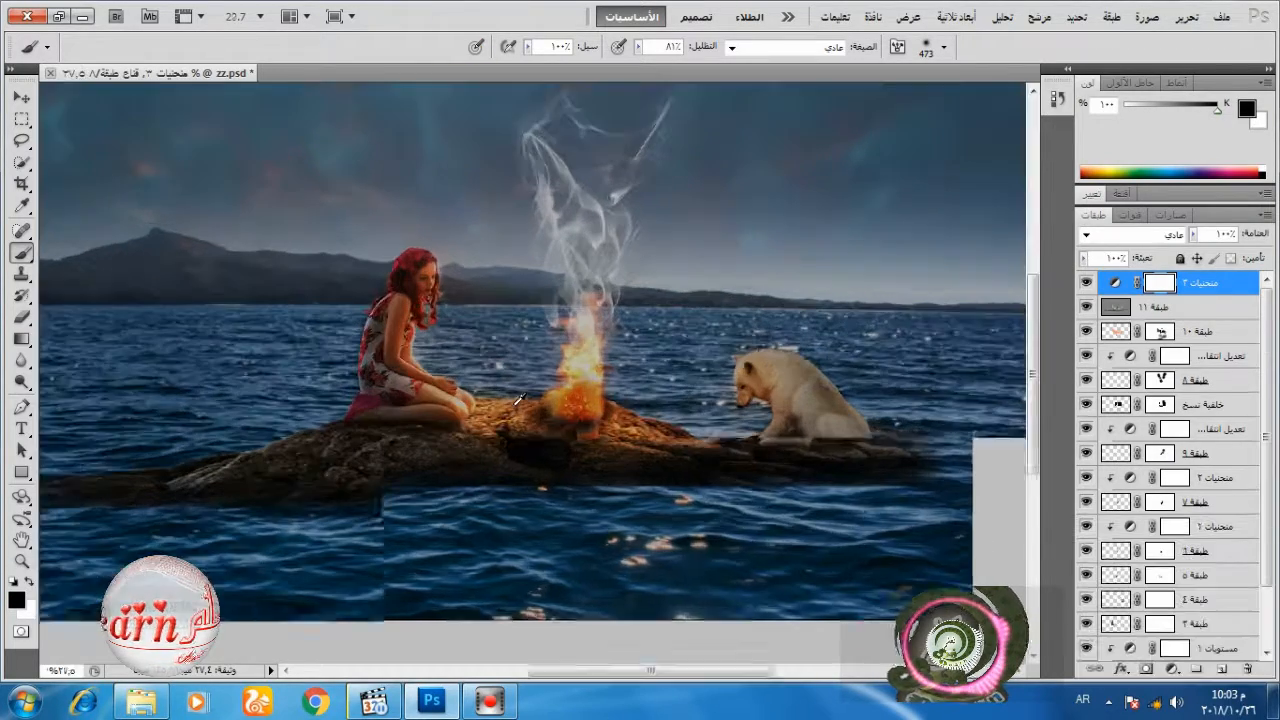
pyautogui.click(493, 412)
# - Mask the Curves darkening off the rock between fire and wolf with a 174 px brush and reduce the brush opacity to 41%
pyautogui.rightClick(674, 417)
pyautogui.click(937, 464)
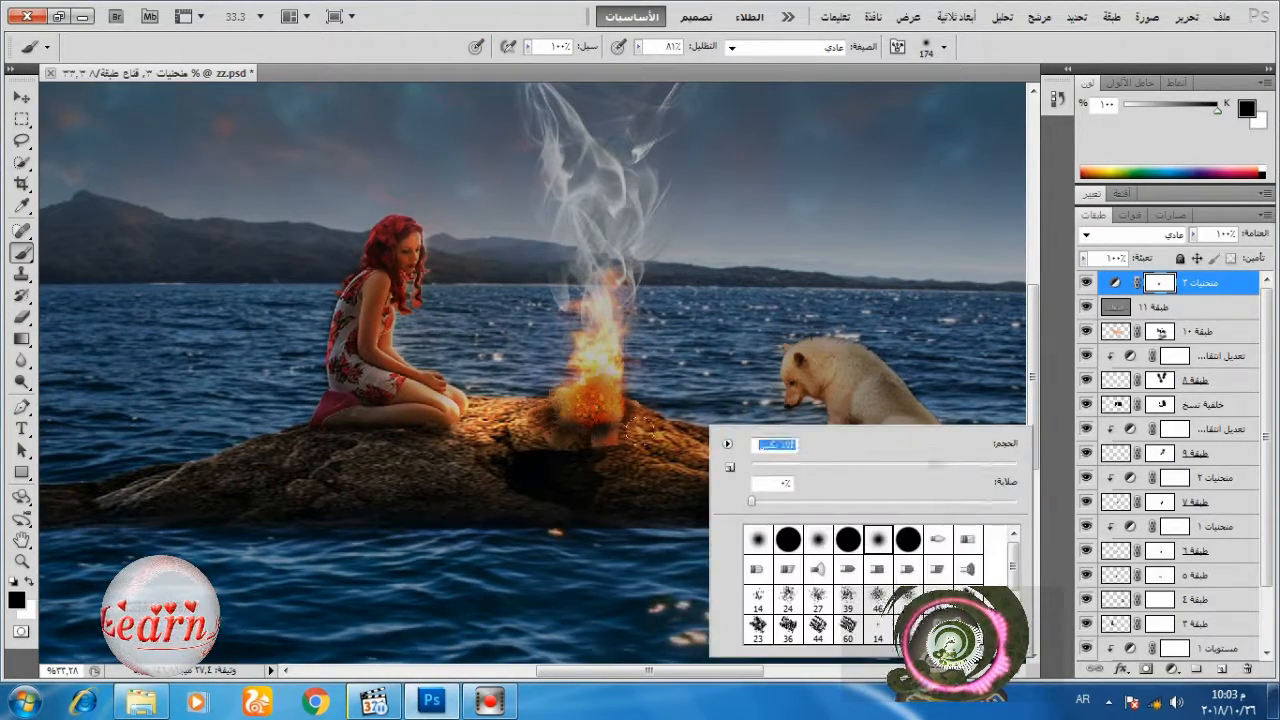
pyautogui.moveTo(654, 447); pyautogui.dragTo(688, 460)
pyautogui.click(639, 47)
pyautogui.click(603, 64)
pyautogui.press('Return')
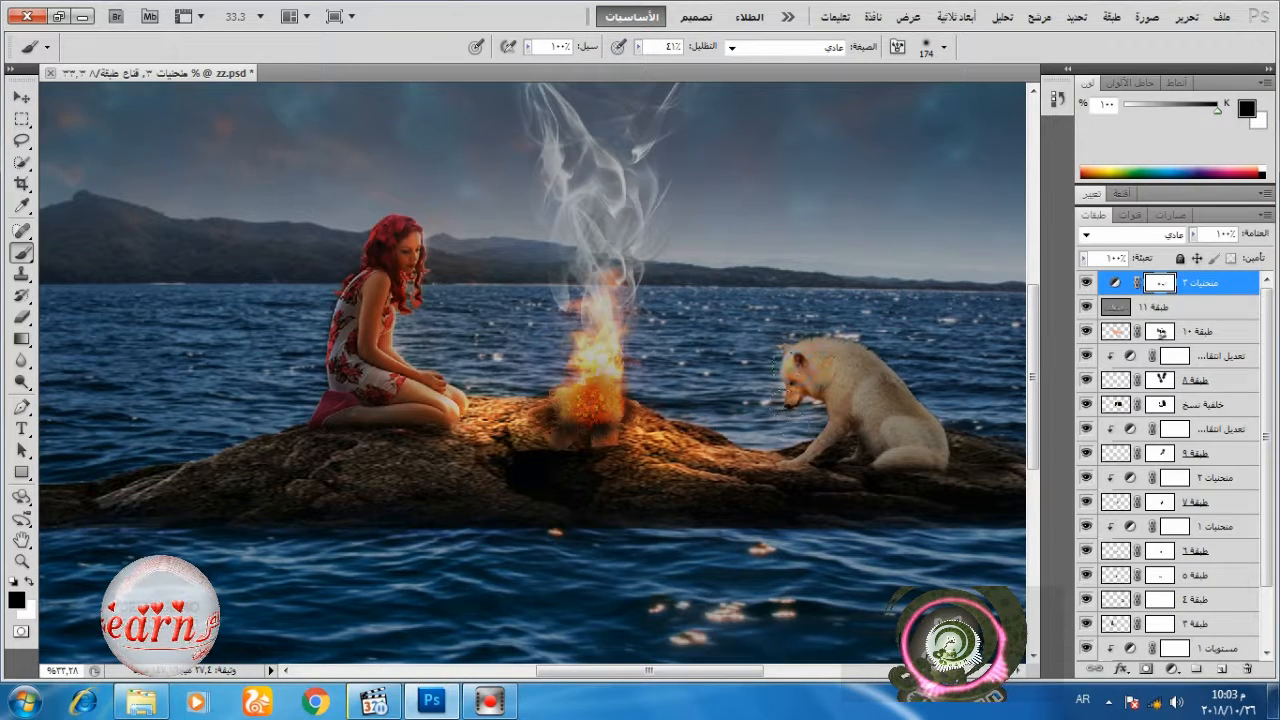
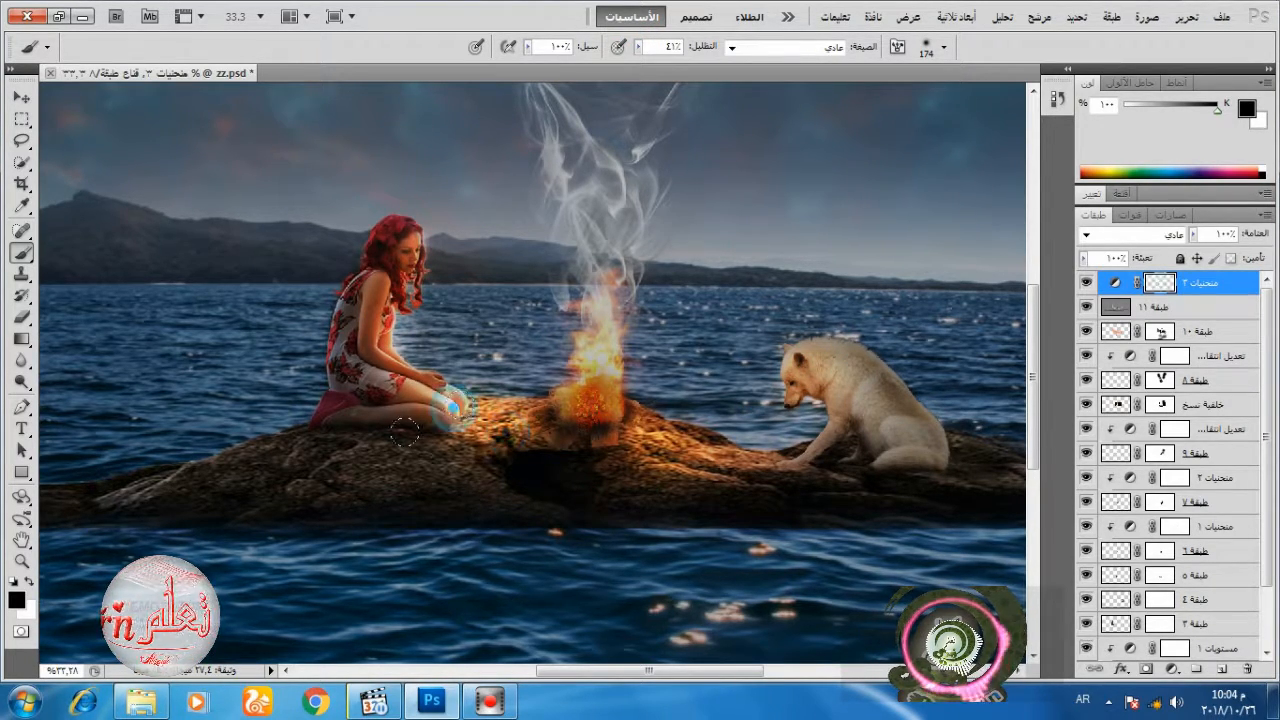
# - Mask the Curves darkening off the woman with black, and restore it over the nearby water with a white 72 px brush
pyautogui.moveTo(378, 285)
pyautogui.mouseDown()
pyautogui.moveTo(391, 361)
pyautogui.moveTo(578, 364)
pyautogui.moveTo(409, 351)
pyautogui.mouseUp()
pyautogui.click(29, 582)
pyautogui.rightClick(471, 316)
pyautogui.click(580, 356)
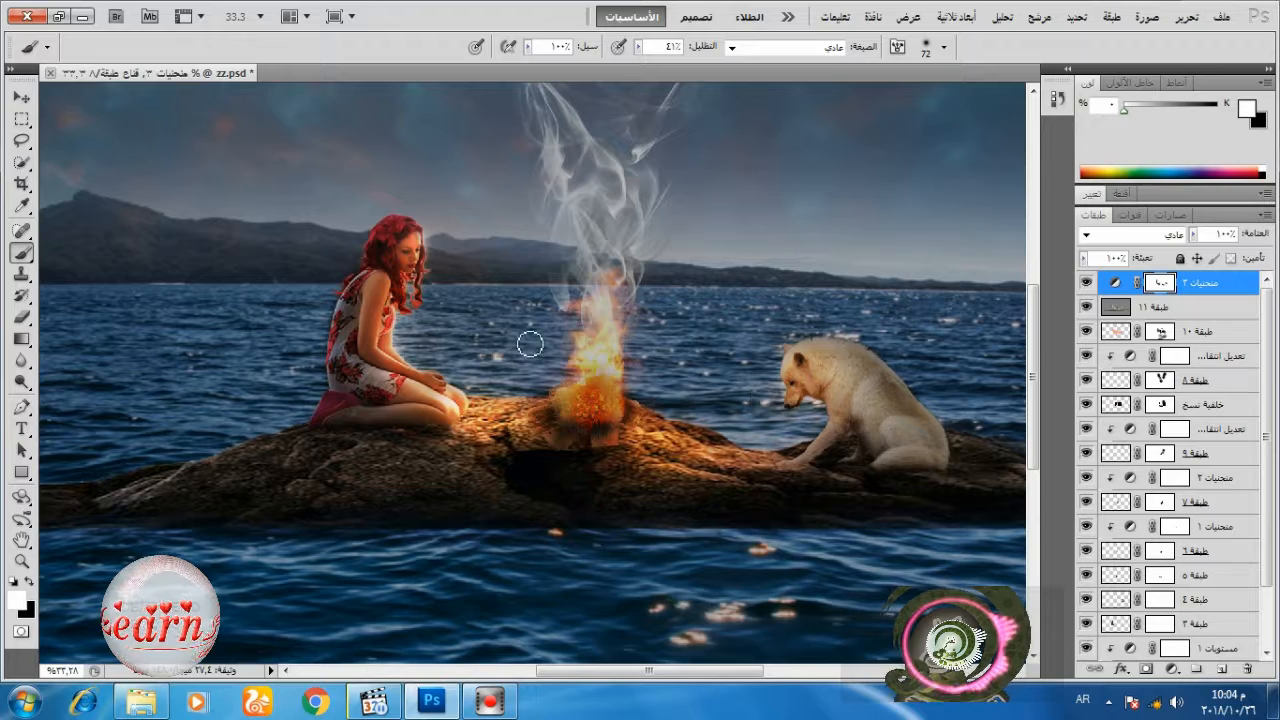
# - Paint black on the Curves mask over the rock around the campfire with a 438 px brush at 41% opacity
pyautogui.click(30, 582)
pyautogui.rightClick(474, 426)
pyautogui.moveTo(535, 490); pyautogui.dragTo(789, 497)
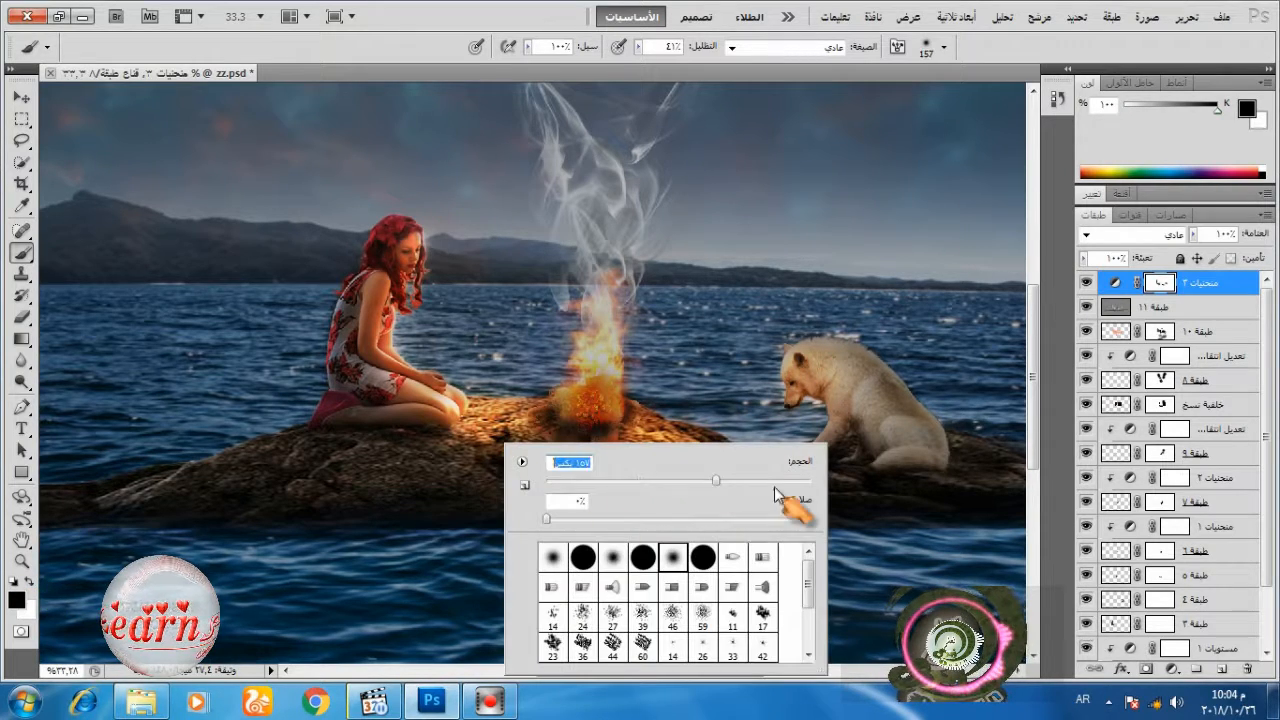
pyautogui.press('Return')
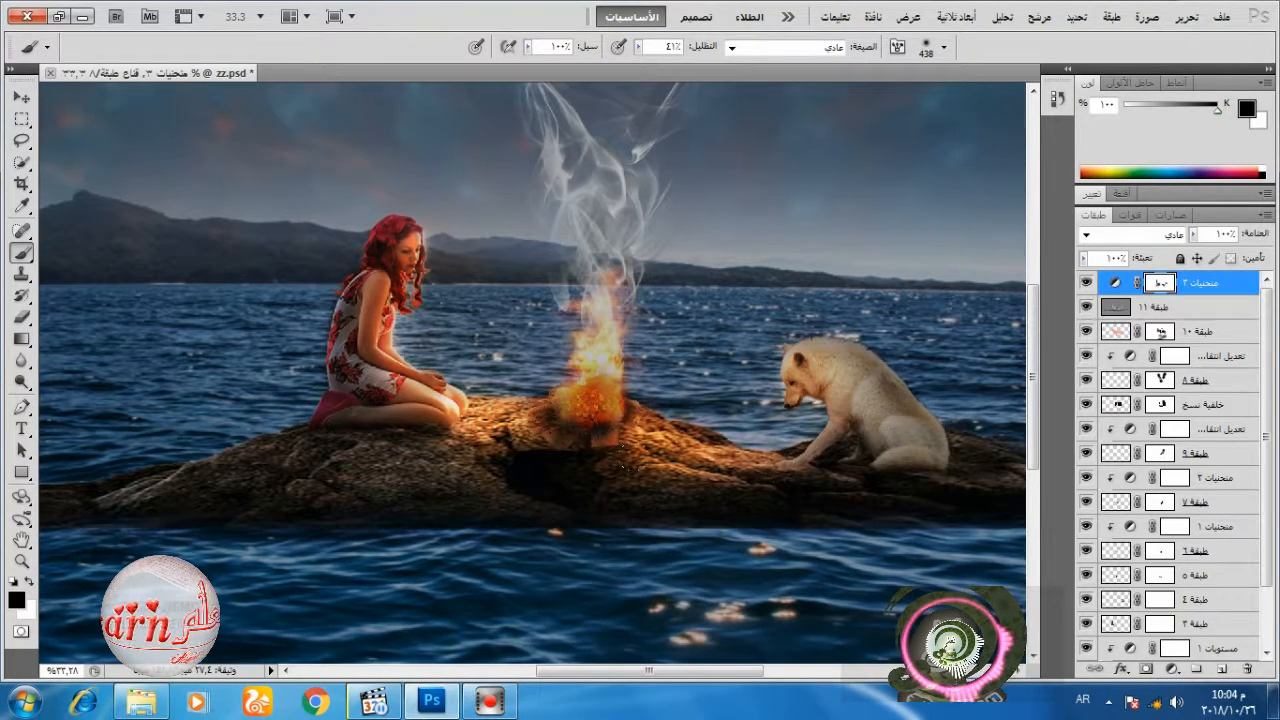
# - Mask the Curves darkening off the glowing reflections in the foreground water with a 170 px brush
pyautogui.scroll(-3, 622, 462)
pyautogui.rightClick(755, 445)
pyautogui.moveTo(914, 483); pyautogui.dragTo(1001, 482)
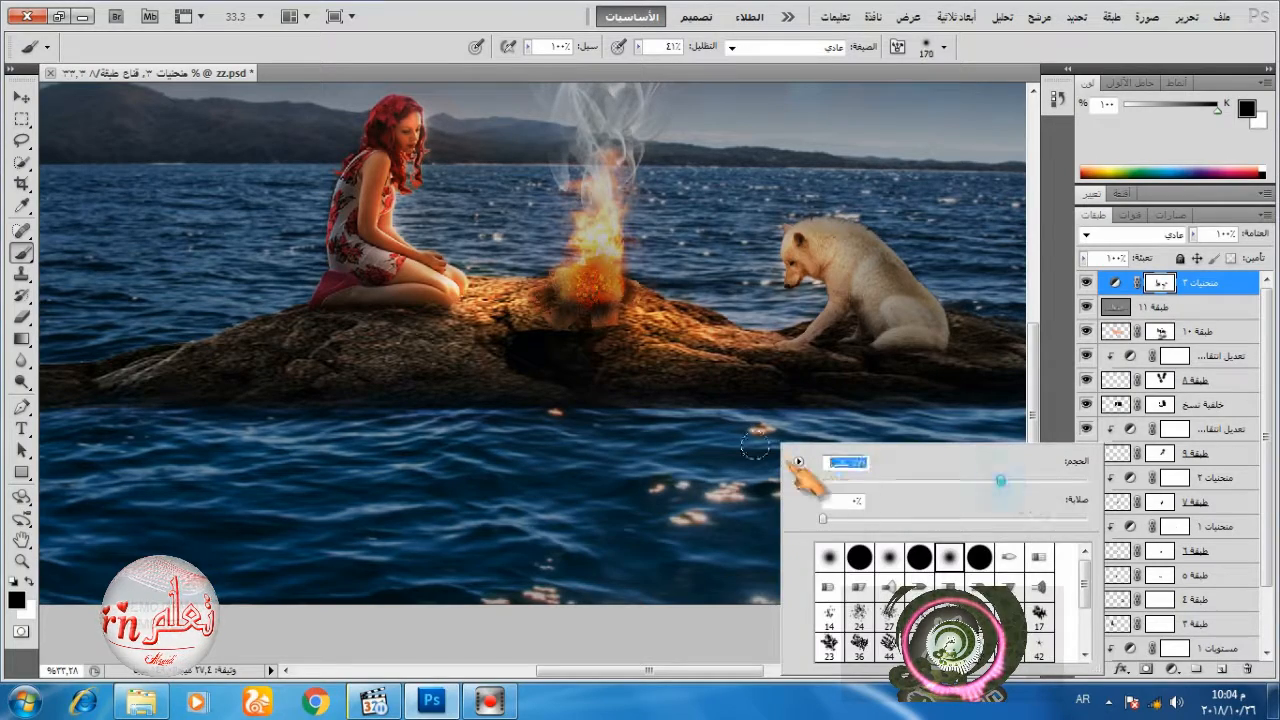
pyautogui.click(755, 436)
pyautogui.click(554, 417)
pyautogui.click(534, 586)
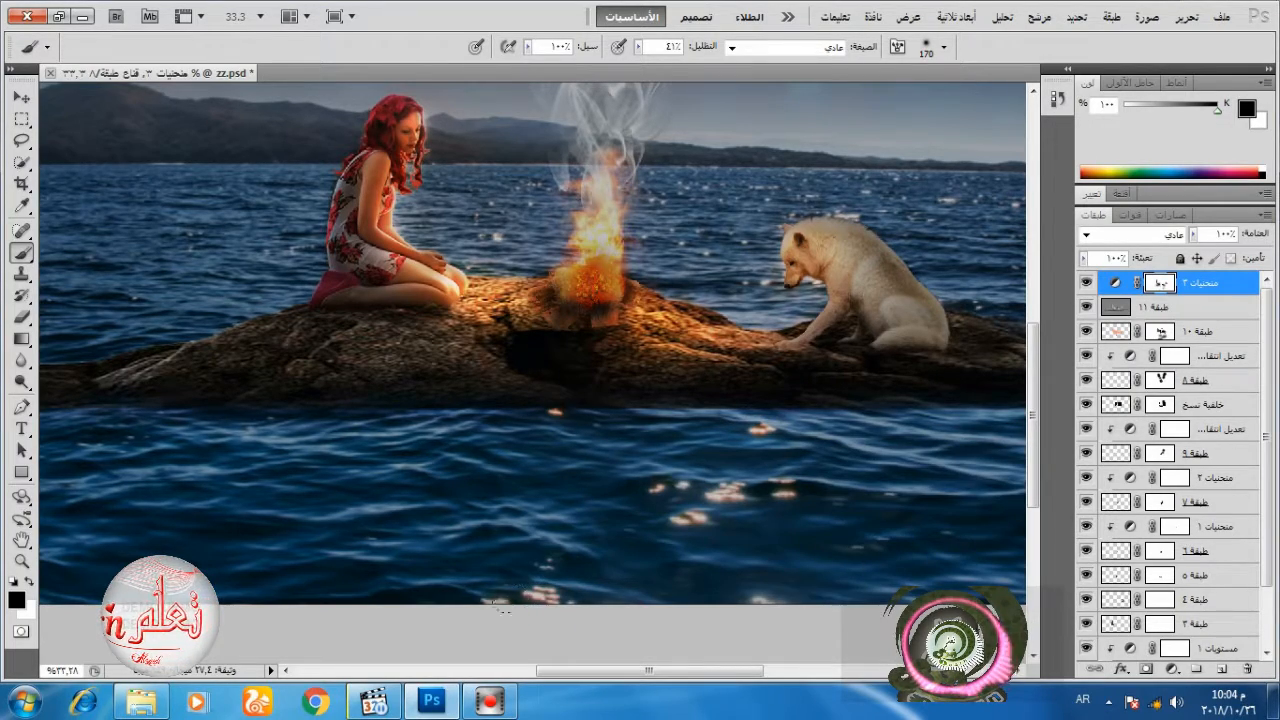
pyautogui.click(654, 490)
pyautogui.scroll(-3, 440, 531)
pyautogui.scroll(2, 574, 462)
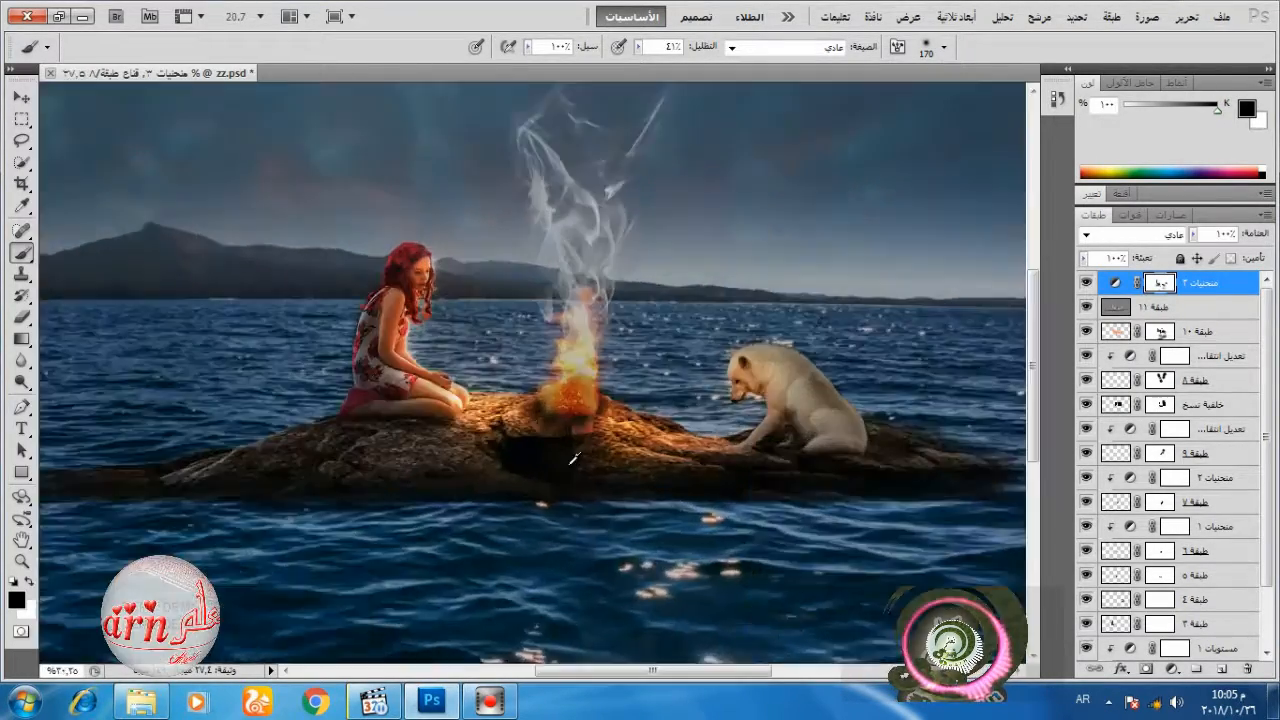
# - Mask the Curves darkening off the woman's hair and shoulder with a 62 px brush at 41% opacity
pyautogui.scroll(3, 574, 459)
pyautogui.rightClick(403, 216)
pyautogui.click(538, 260)
pyautogui.click(361, 213)
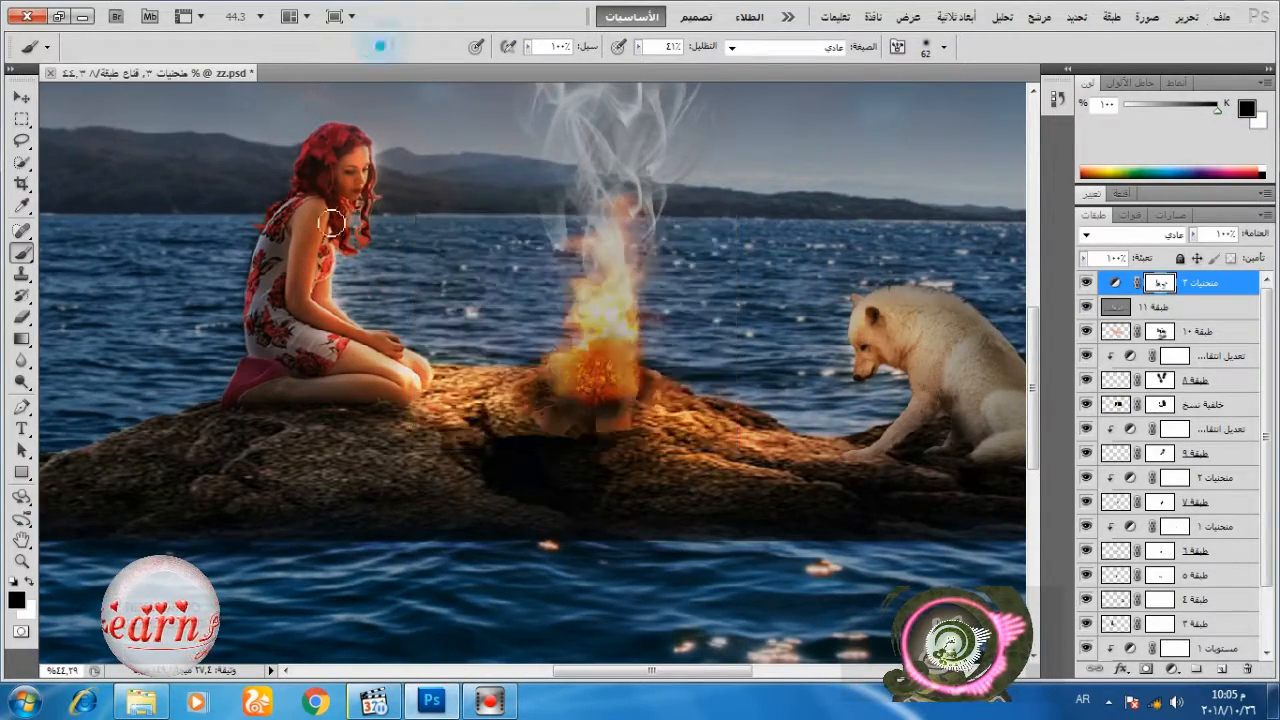
# - Dodge the woman's firelit face on layer طبقة ١١ with a 61 px brush, midtones range and 20% exposure
pyautogui.scroll(3, 333, 222)
pyautogui.click(1150, 307)
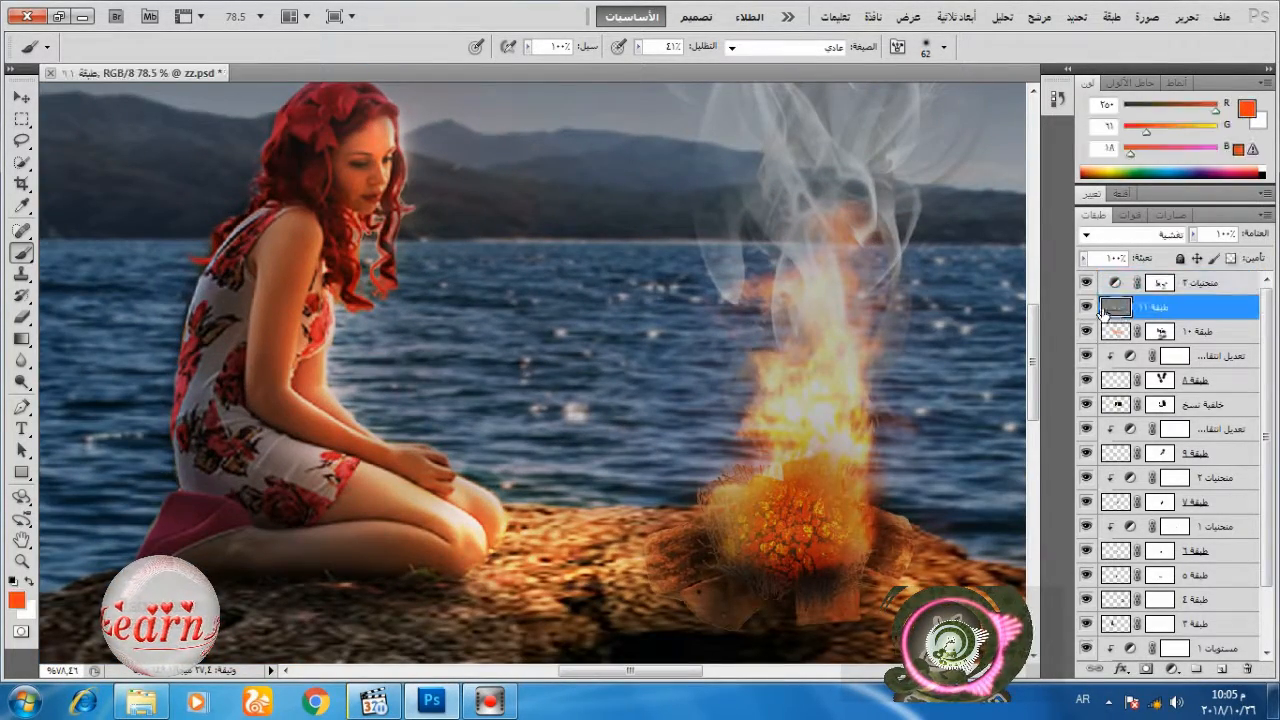
pyautogui.click(21, 382)
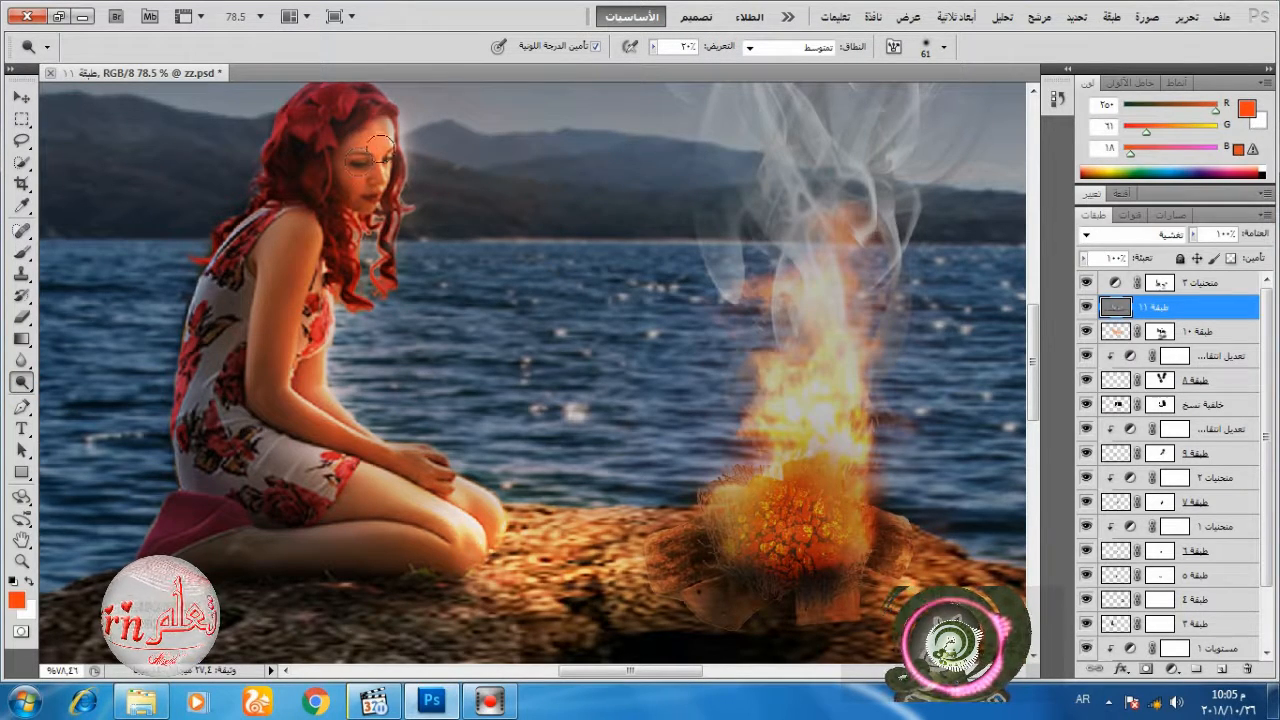
# - Compare the woman with and without the dodging by toggling the visibility of layer طبقة ١١
pyautogui.click(1160, 283)
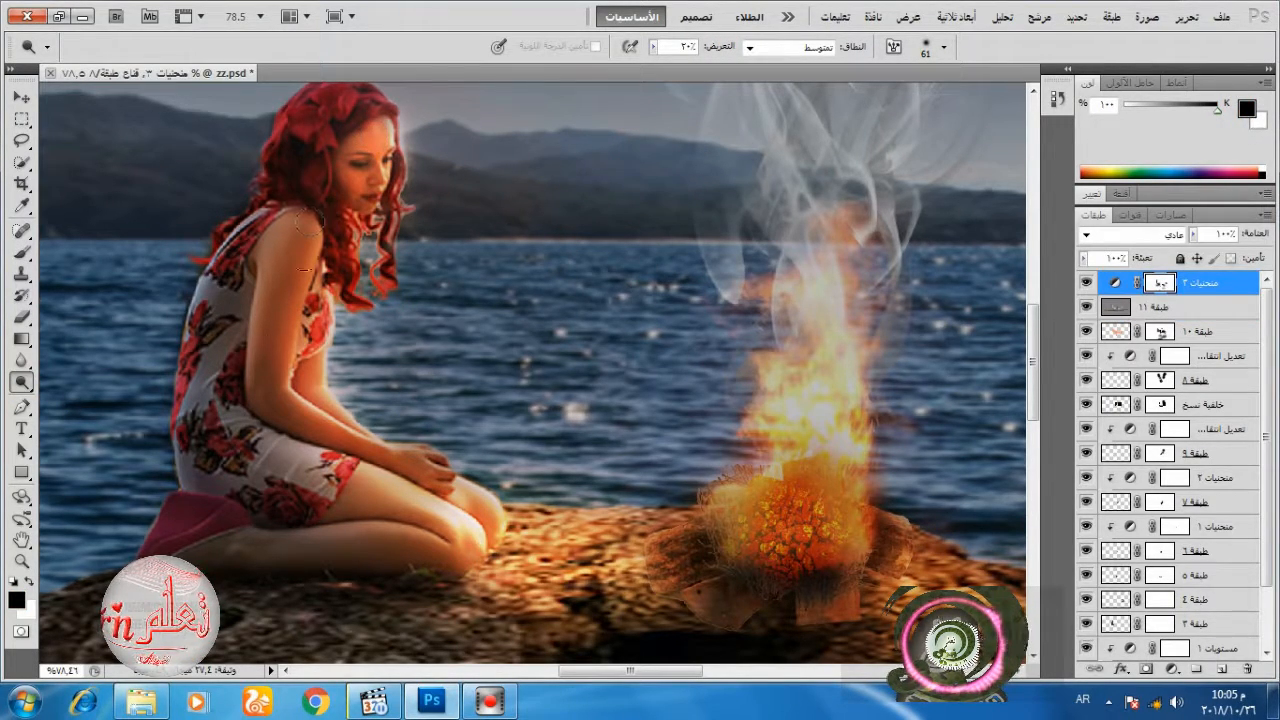
pyautogui.click(1089, 309)
pyautogui.click(1090, 310)
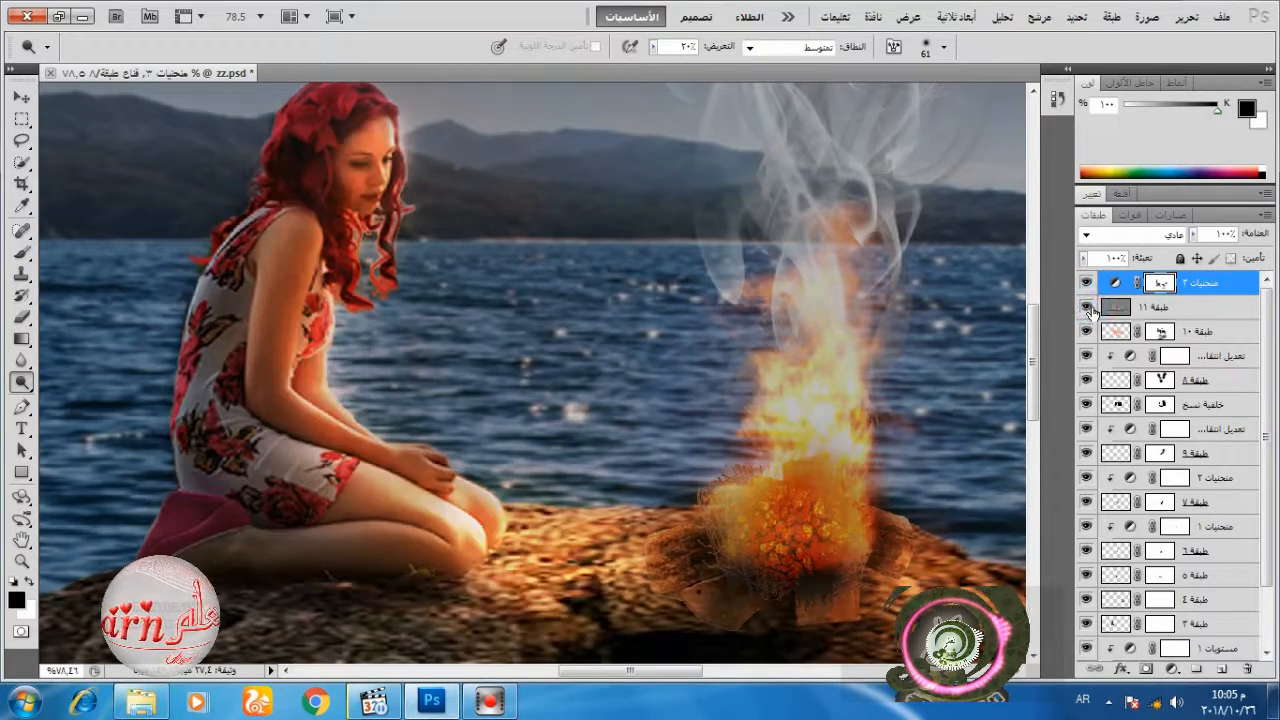
pyautogui.click(1089, 309)
pyautogui.click(1089, 309)
# - Dodge the firelit parts of the woman's body on layer طبقة ١١ with a 154 px brush at 20% exposure
pyautogui.click(1121, 306)
pyautogui.rightClick(426, 288)
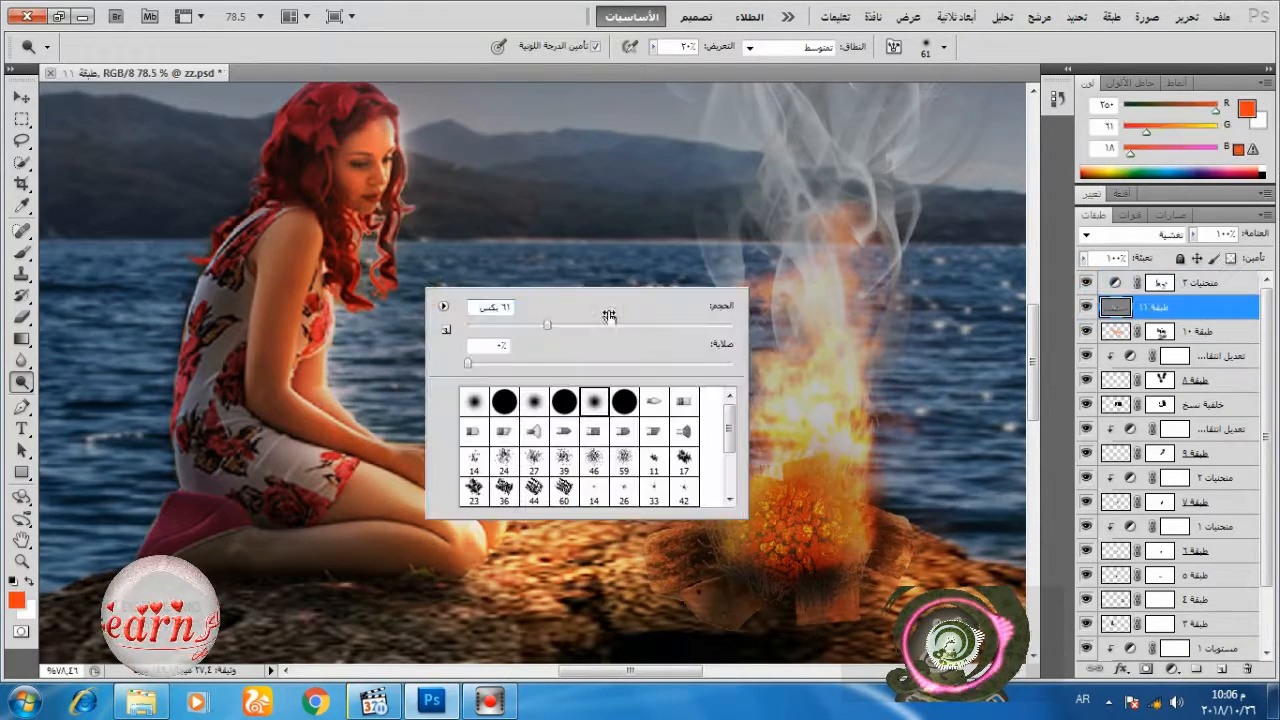
pyautogui.click(635, 325)
pyautogui.click(25, 390)
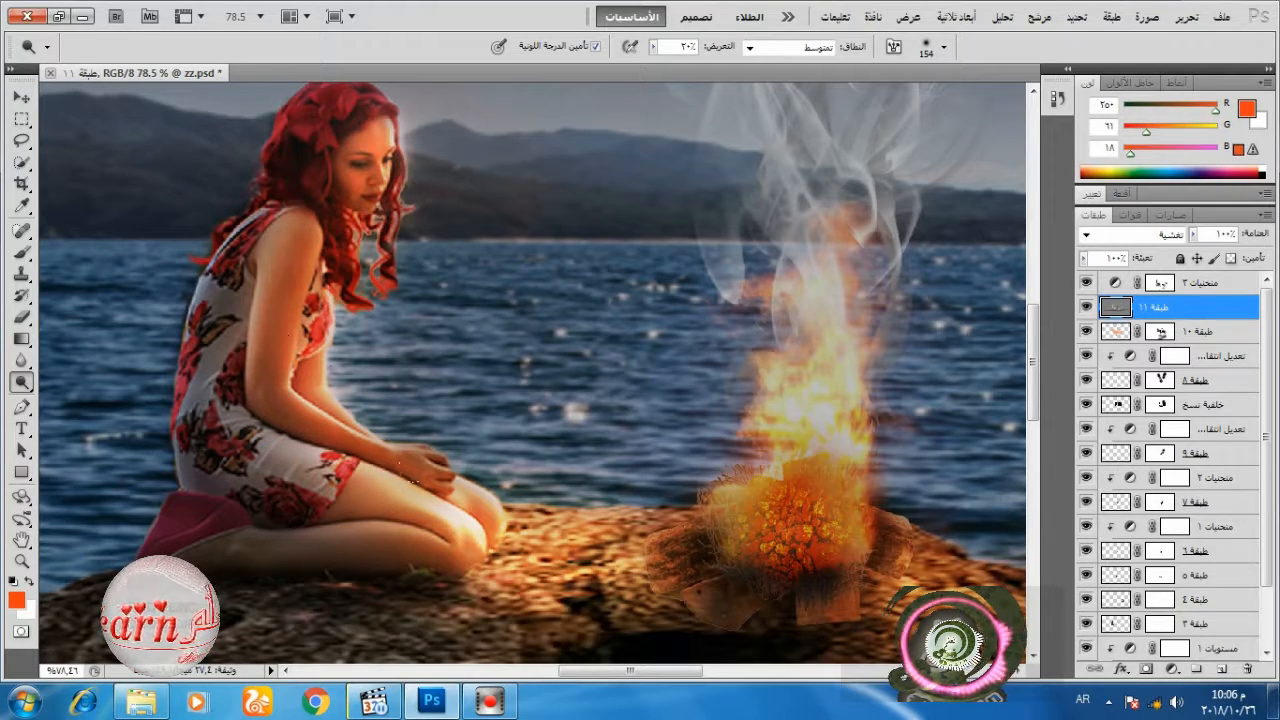
# - Dodge the fire-facing side of the wolf on layer طبقة ١١ with the 154 px brush
pyautogui.moveTo(625, 671); pyautogui.dragTo(709, 672)
pyautogui.scroll(-2, 603, 382)
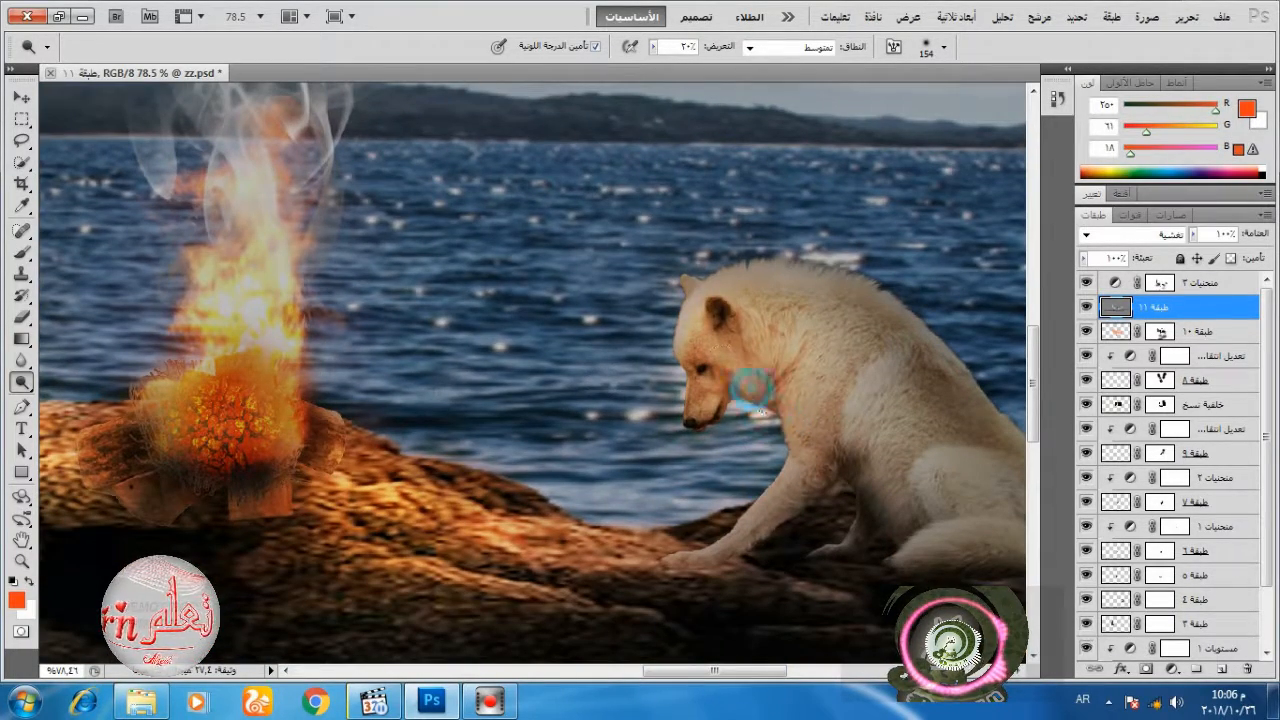
pyautogui.click(1157, 289)
pyautogui.click(1110, 301)
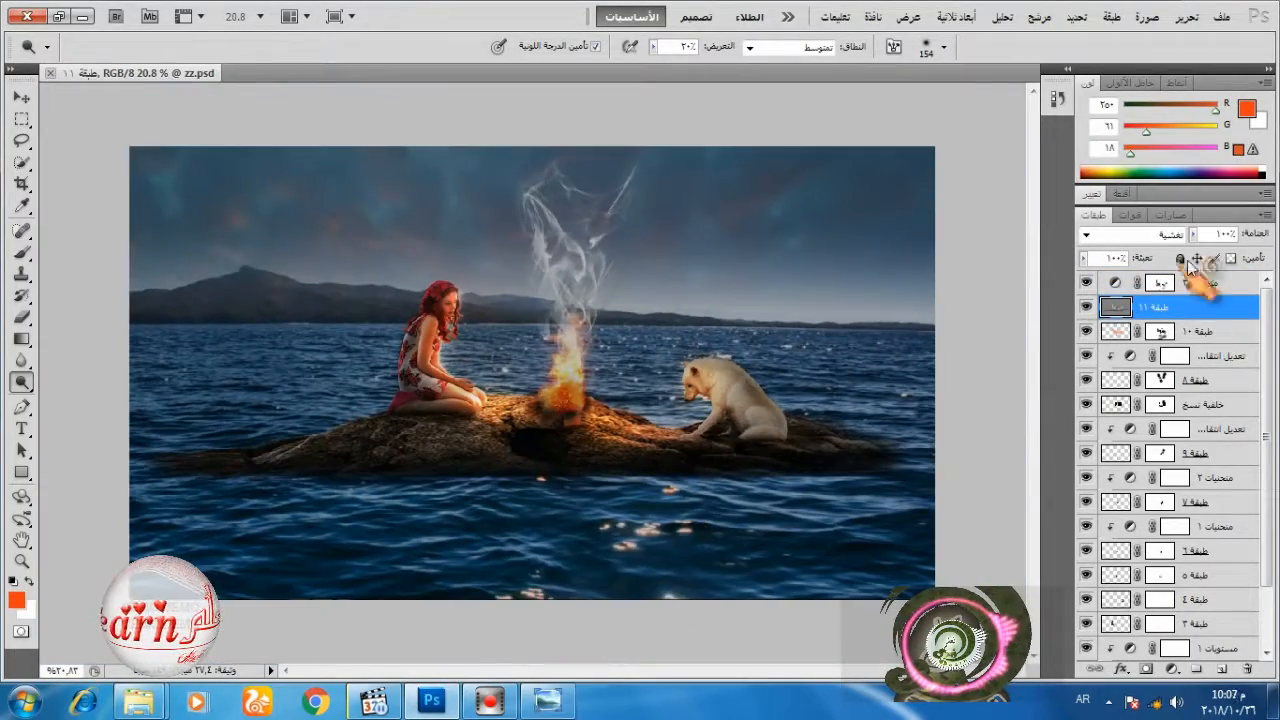
# - Open the bnatsoft bird image in Adobe Photoshop CS5 and copy the flock into the zz.psd sky above layer طبقة ١٠
pyautogui.click(1215, 331)
pyautogui.click(547, 700)
pyautogui.rightClick(552, 395)
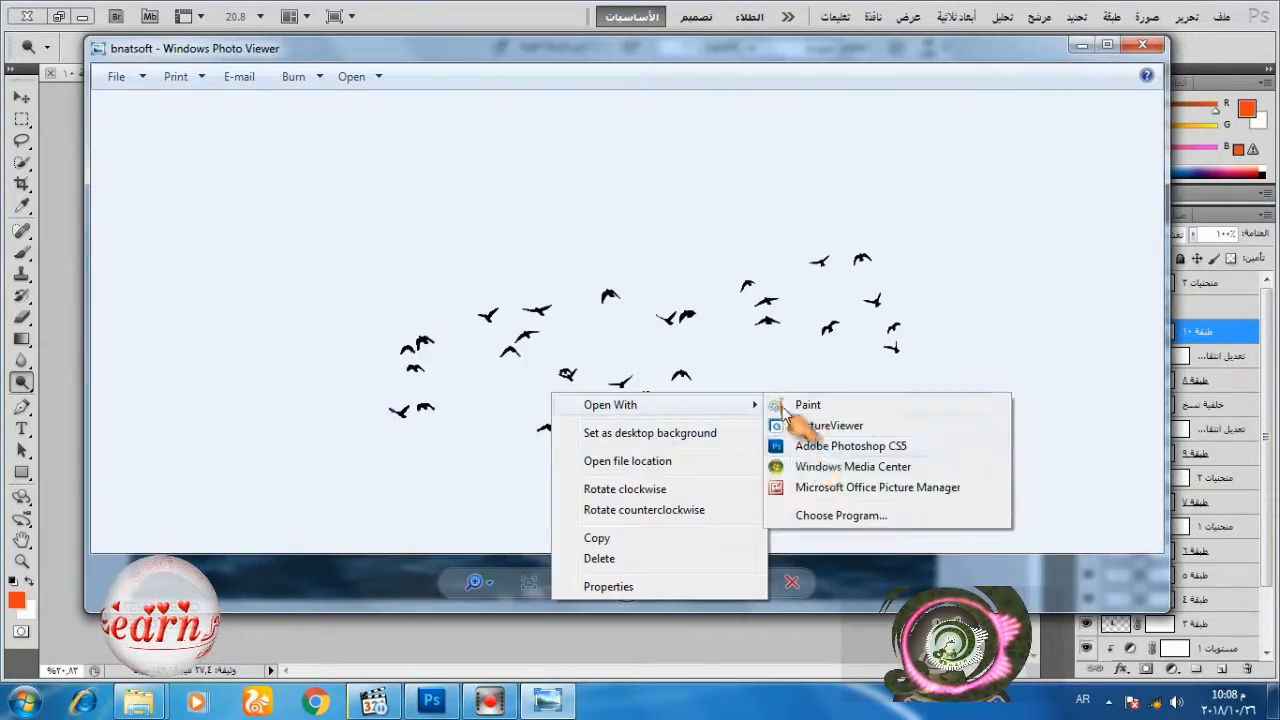
pyautogui.click(795, 434)
pyautogui.click(22, 98)
pyautogui.moveTo(415, 402); pyautogui.dragTo(680, 210)
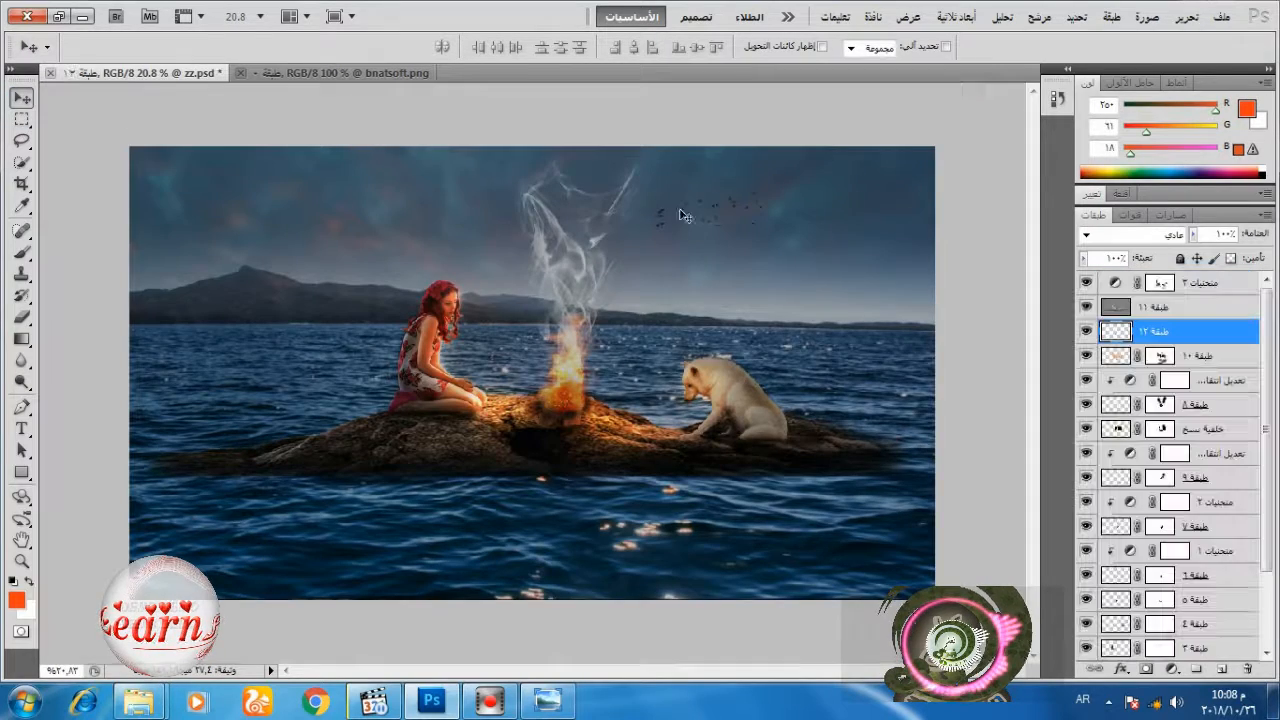
# - Scale the bird flock to 118.76% with Free Transform and move it into the sky above the woman
pyautogui.click(1186, 17)
pyautogui.click(1003, 368)
pyautogui.moveTo(766, 229); pyautogui.dragTo(867, 277)
pyautogui.moveTo(655, 204); pyautogui.dragTo(709, 201)
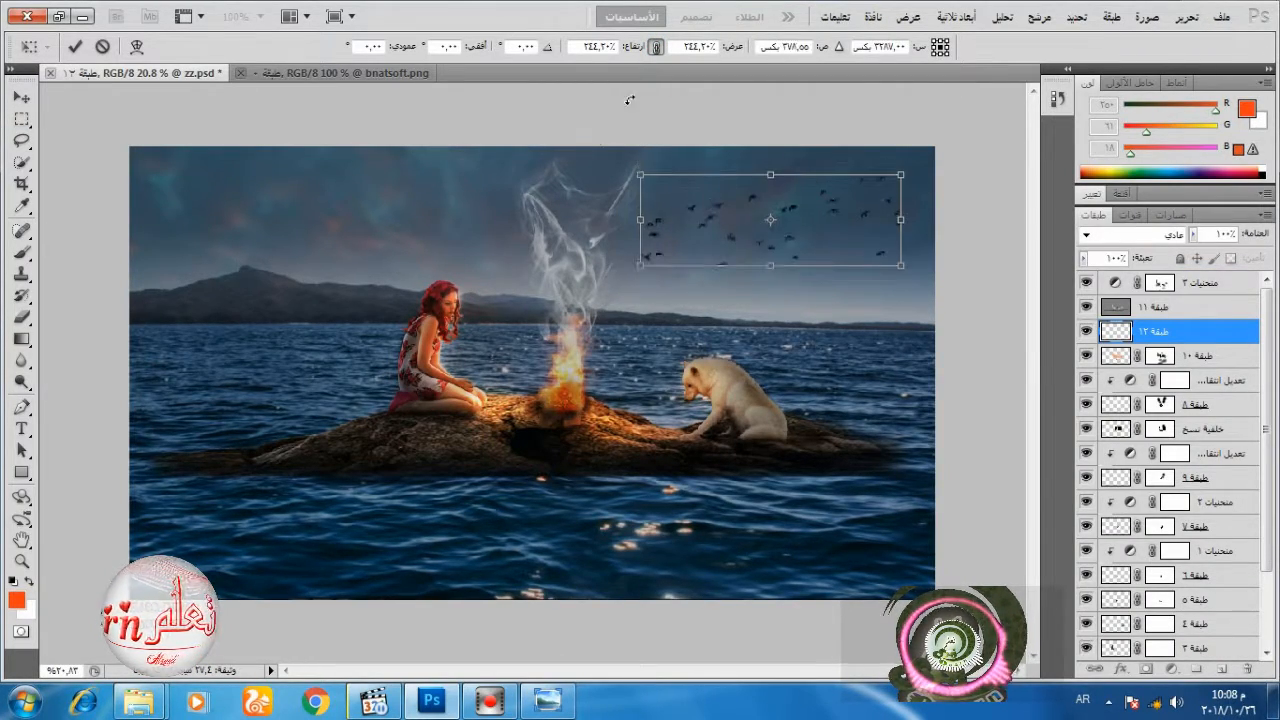
pyautogui.moveTo(640, 174); pyautogui.dragTo(322, 220)
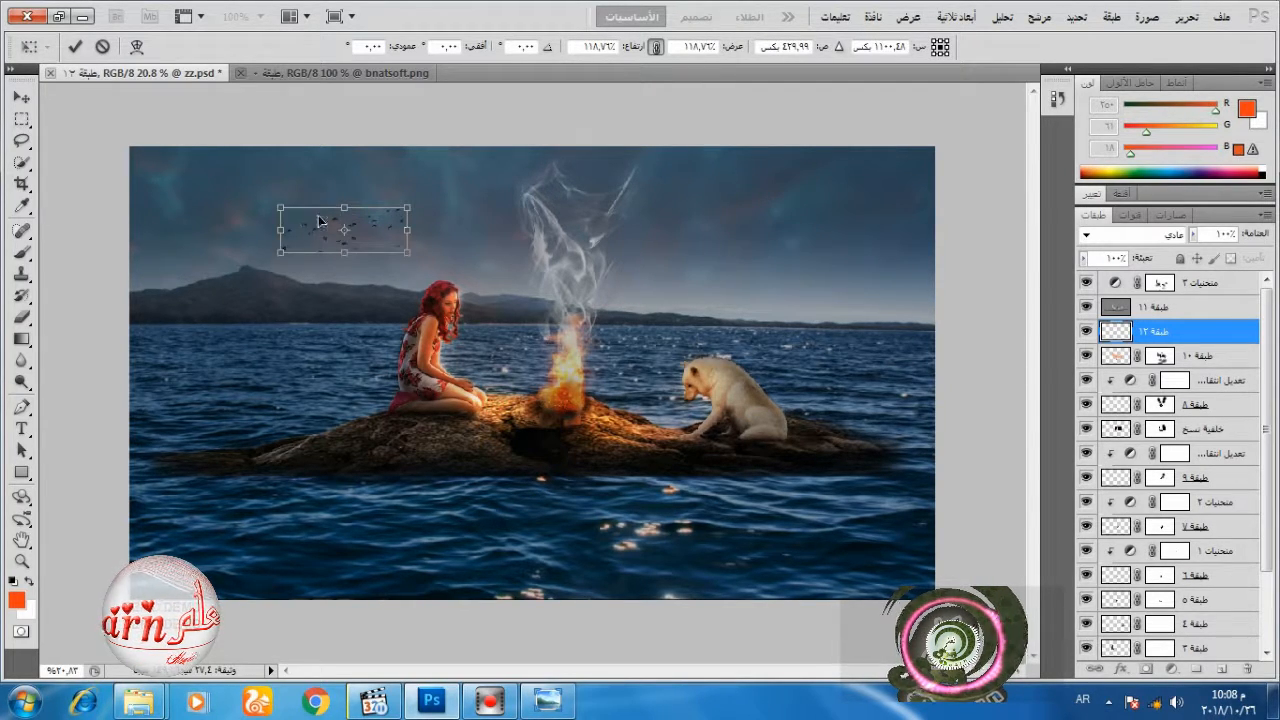
pyautogui.rightClick(319, 218)
pyautogui.click(387, 142)
pyautogui.click(75, 46)
# - Flip the bird flock horizontally with Free Transform and shift it slightly toward the smoke
pyautogui.click(1187, 17)
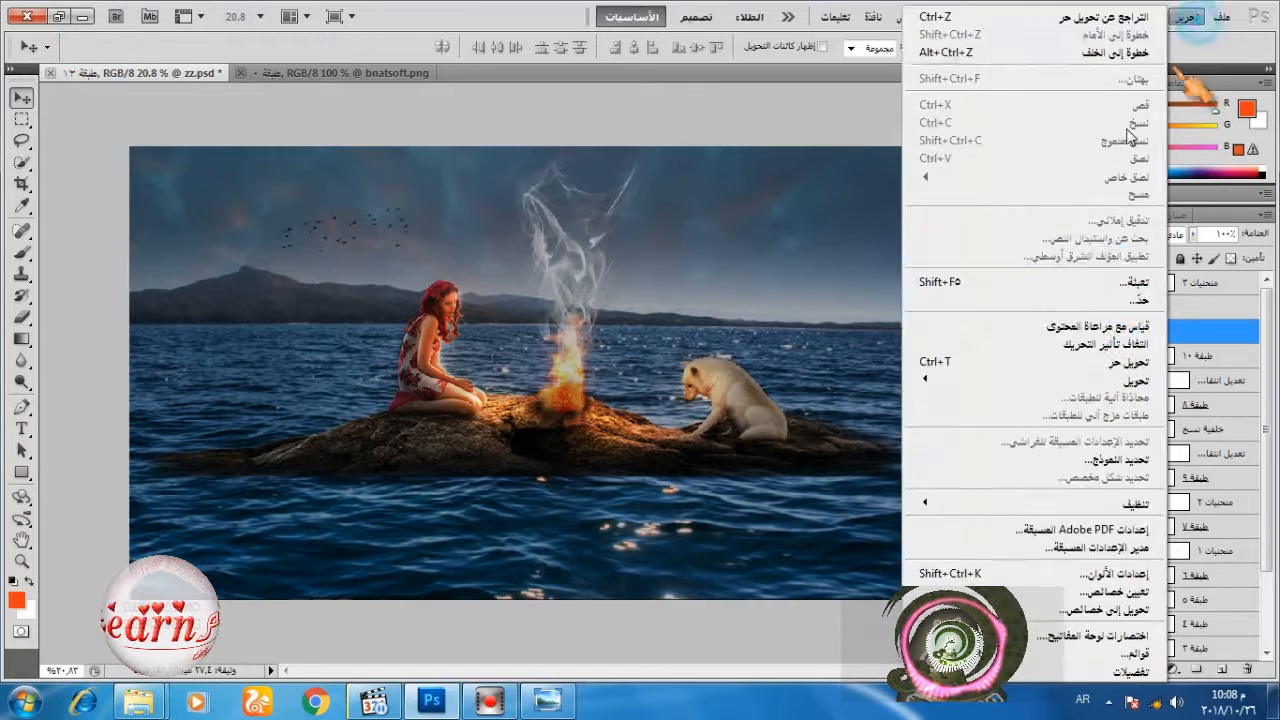
pyautogui.click(1130, 362)
pyautogui.rightClick(386, 235)
pyautogui.click(338, 497)
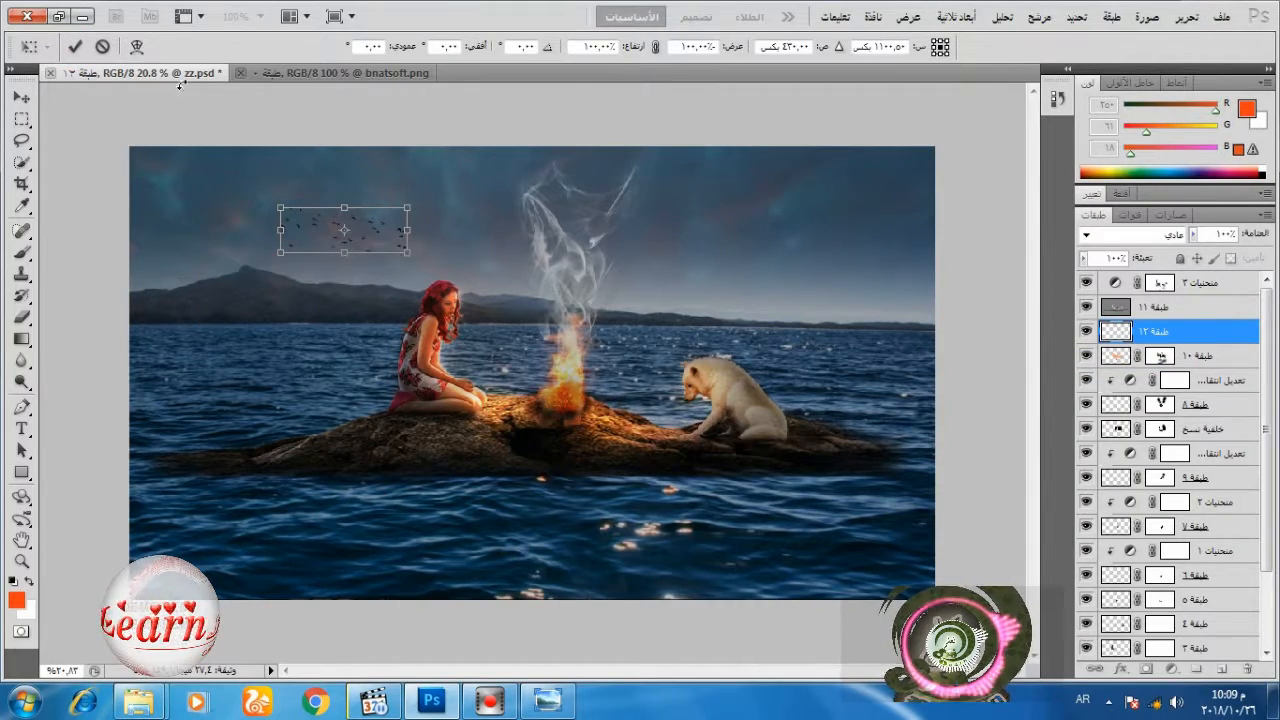
pyautogui.press('Return')
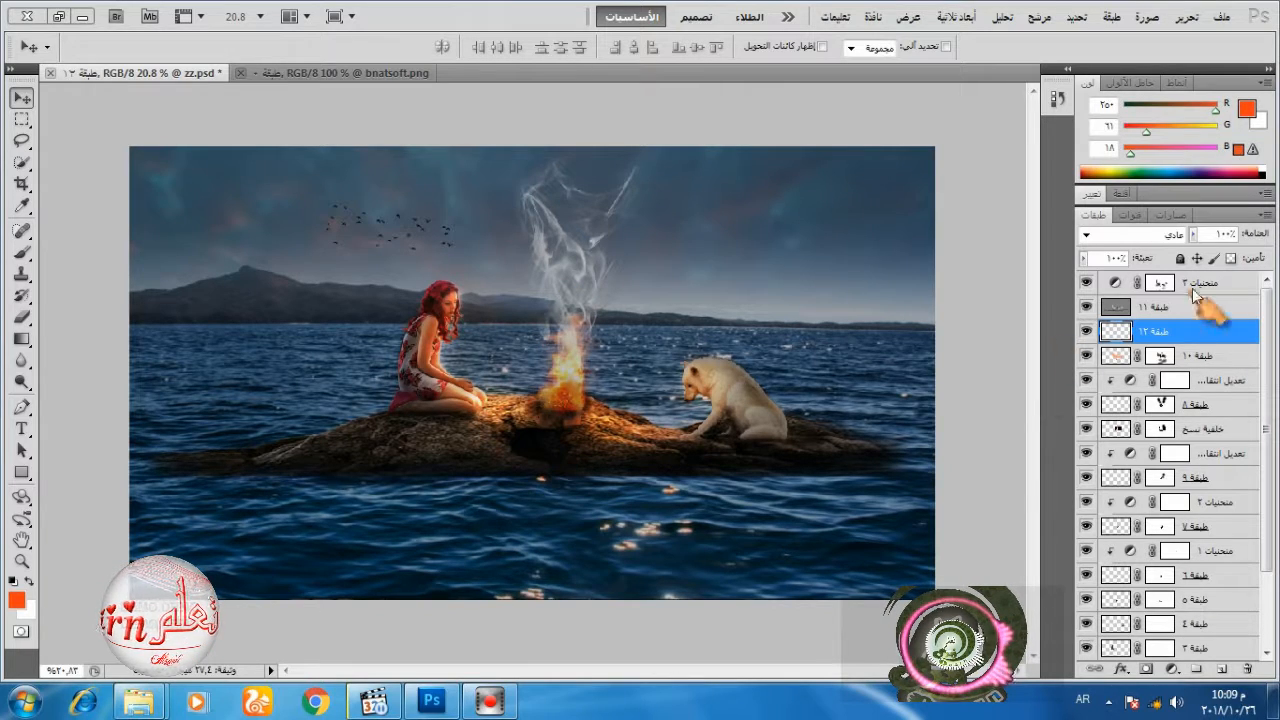
# - Stamp all visible layers into a new layer above the منحنيات ٣ Curves adjustment
pyautogui.click(1229, 291)
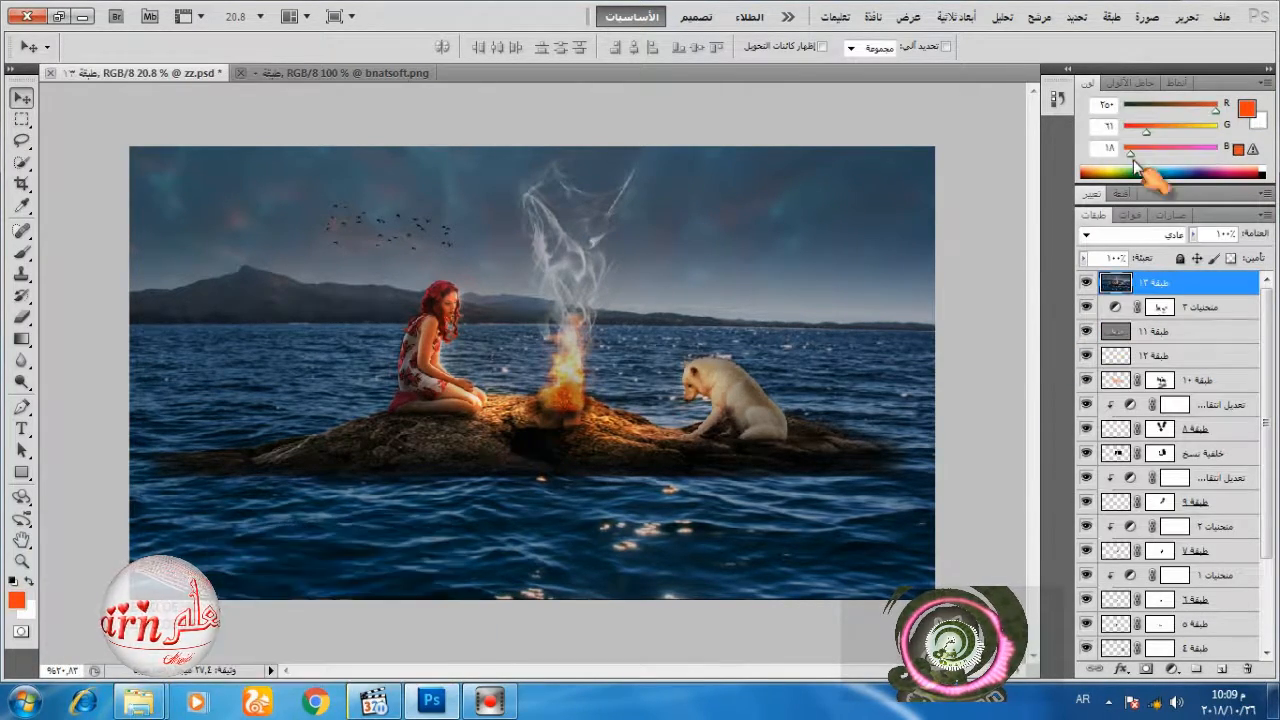
# - Try a Color Balance adjustment over the merged layer with midtones at red +40 and blue +6, and reset it
pyautogui.click(1173, 668)
pyautogui.click(1105, 491)
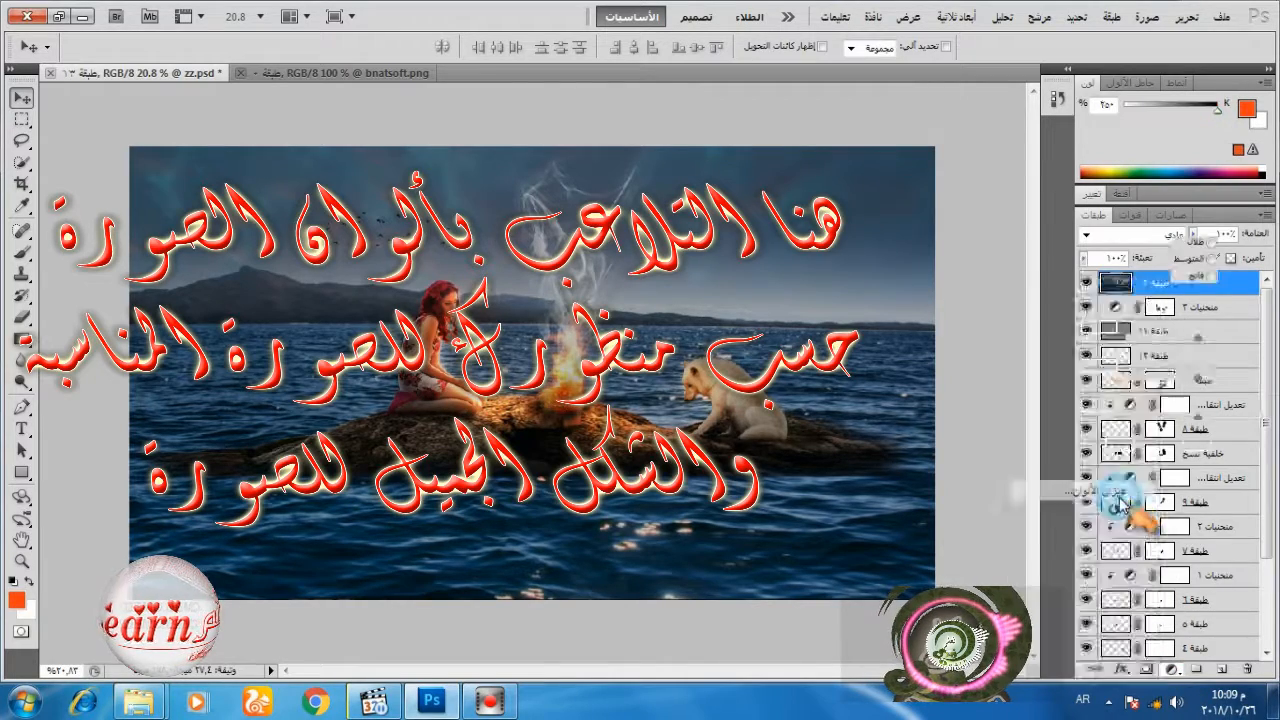
pyautogui.moveTo(1197, 331); pyautogui.dragTo(1230, 340)
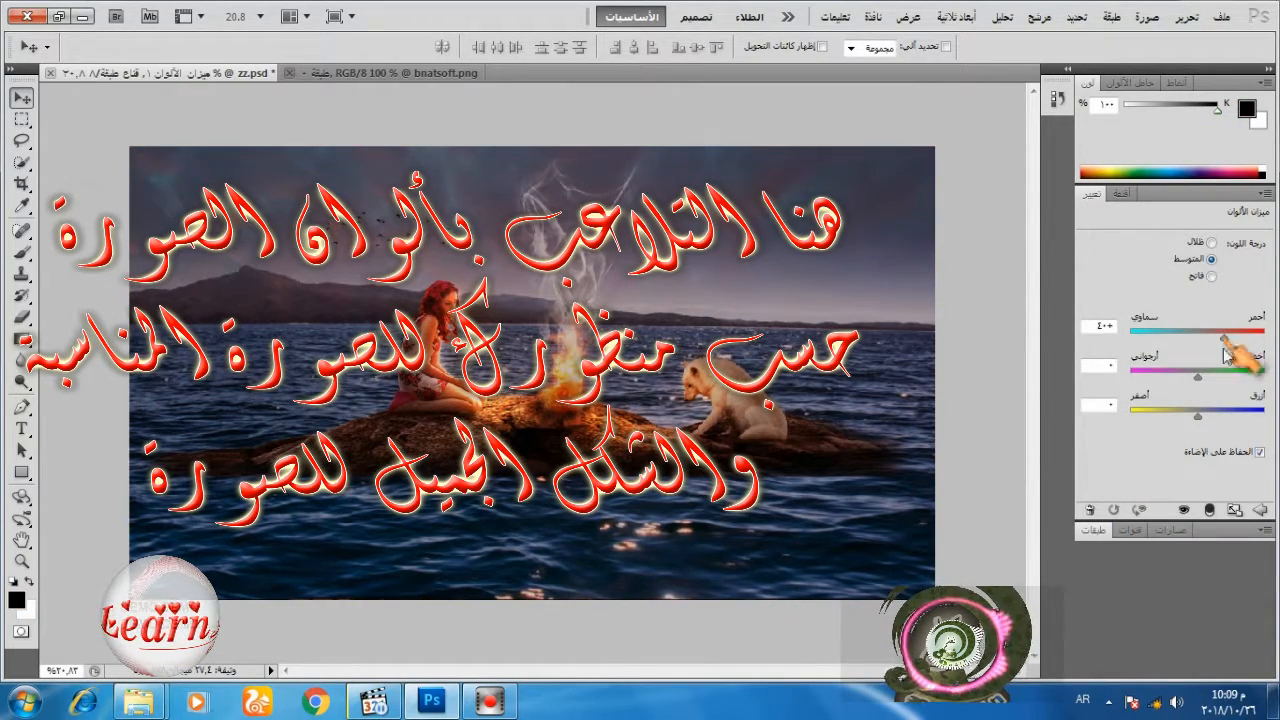
pyautogui.moveTo(1197, 415); pyautogui.dragTo(1211, 419)
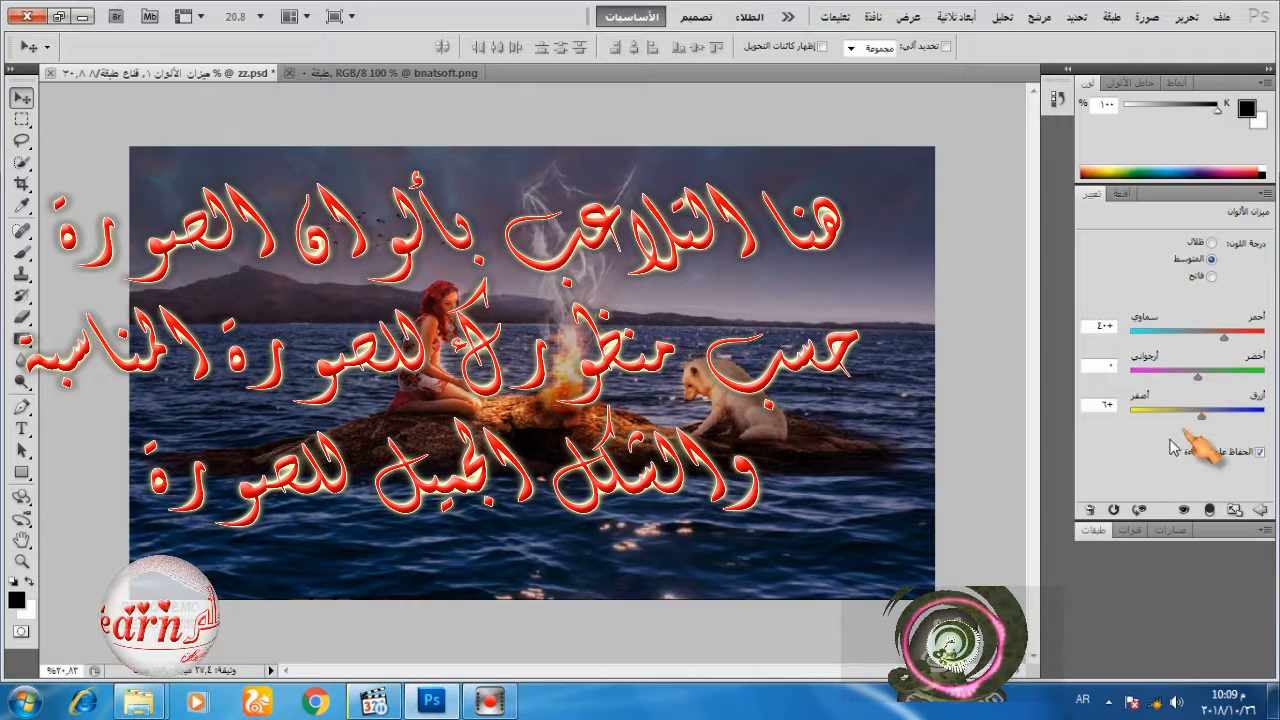
pyautogui.click(1115, 511)
# - Try Color Balance highlights at red +50 and yellow-blue -29, and reset the adjustment
pyautogui.moveTo(1200, 337); pyautogui.dragTo(1231, 336)
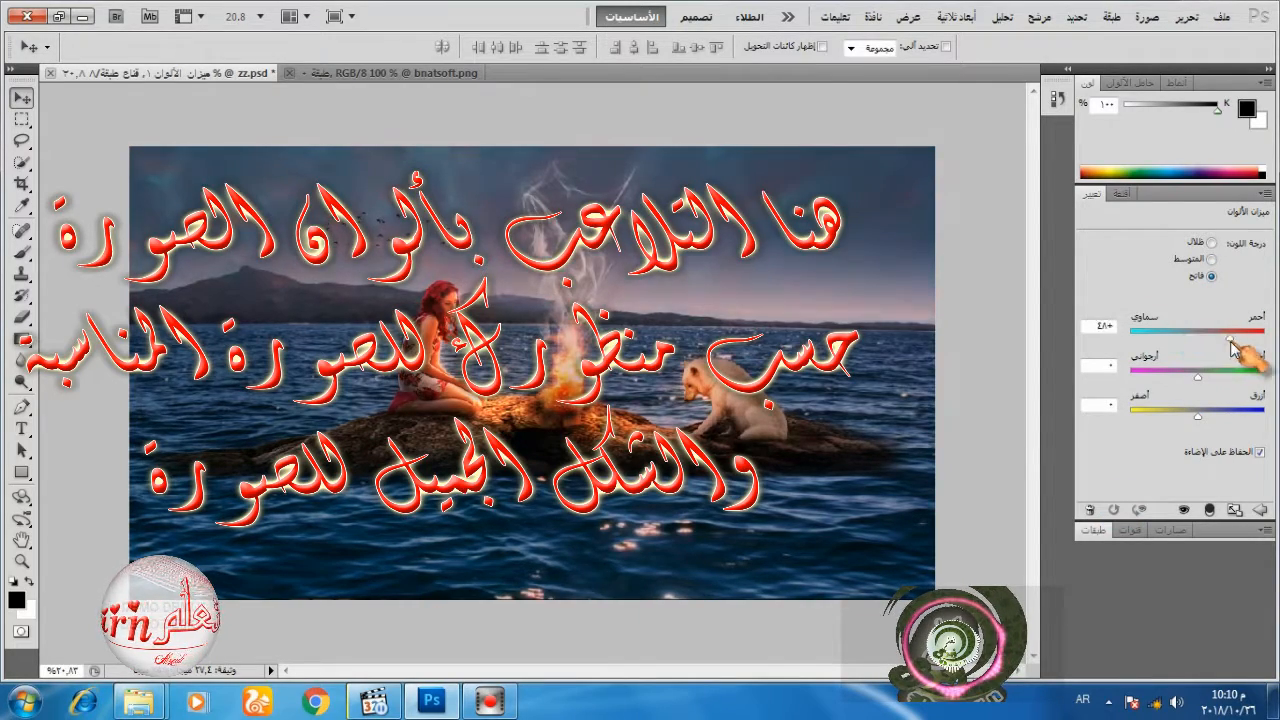
pyautogui.moveTo(1197, 412); pyautogui.dragTo(1180, 424)
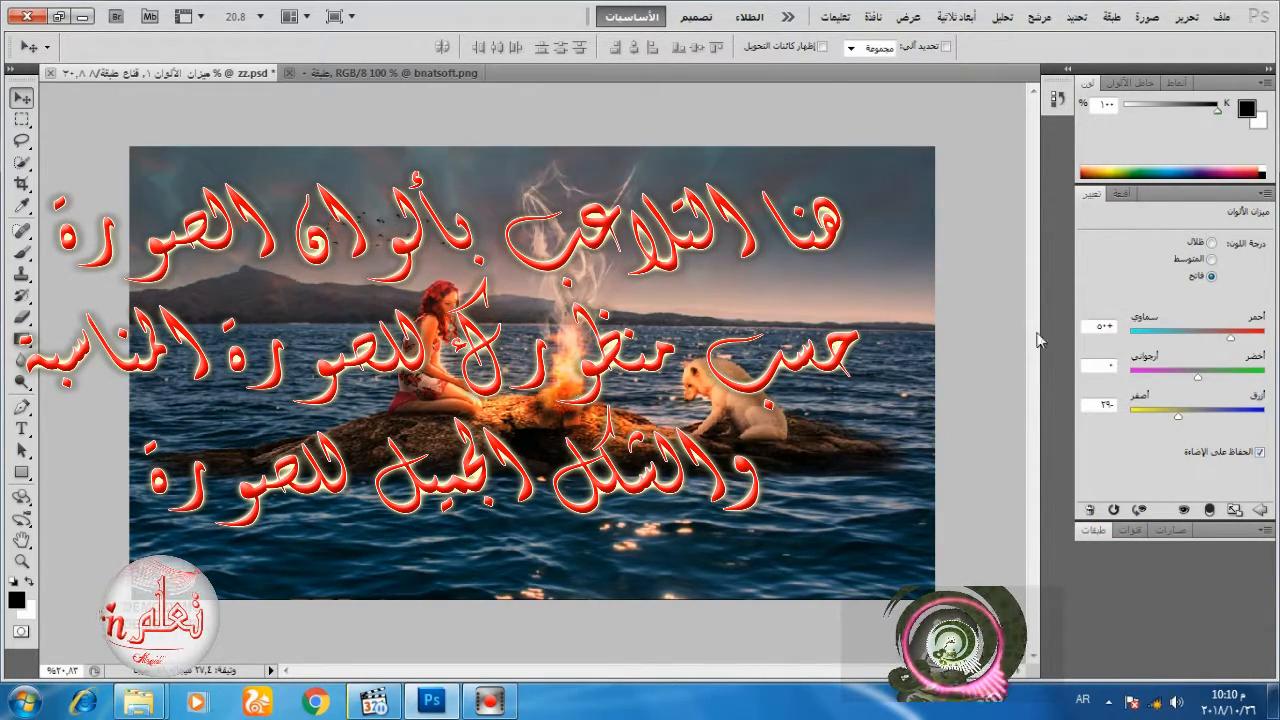
pyautogui.click(1113, 511)
# - Try Color Balance shadows at red +10 and blue +24, and remove the adjustment layer
pyautogui.click(1211, 244)
pyautogui.moveTo(1198, 337)
pyautogui.mouseDown()
pyautogui.moveTo(1186, 339)
pyautogui.moveTo(1206, 340)
pyautogui.mouseUp()
pyautogui.moveTo(1197, 412); pyautogui.dragTo(1221, 420)
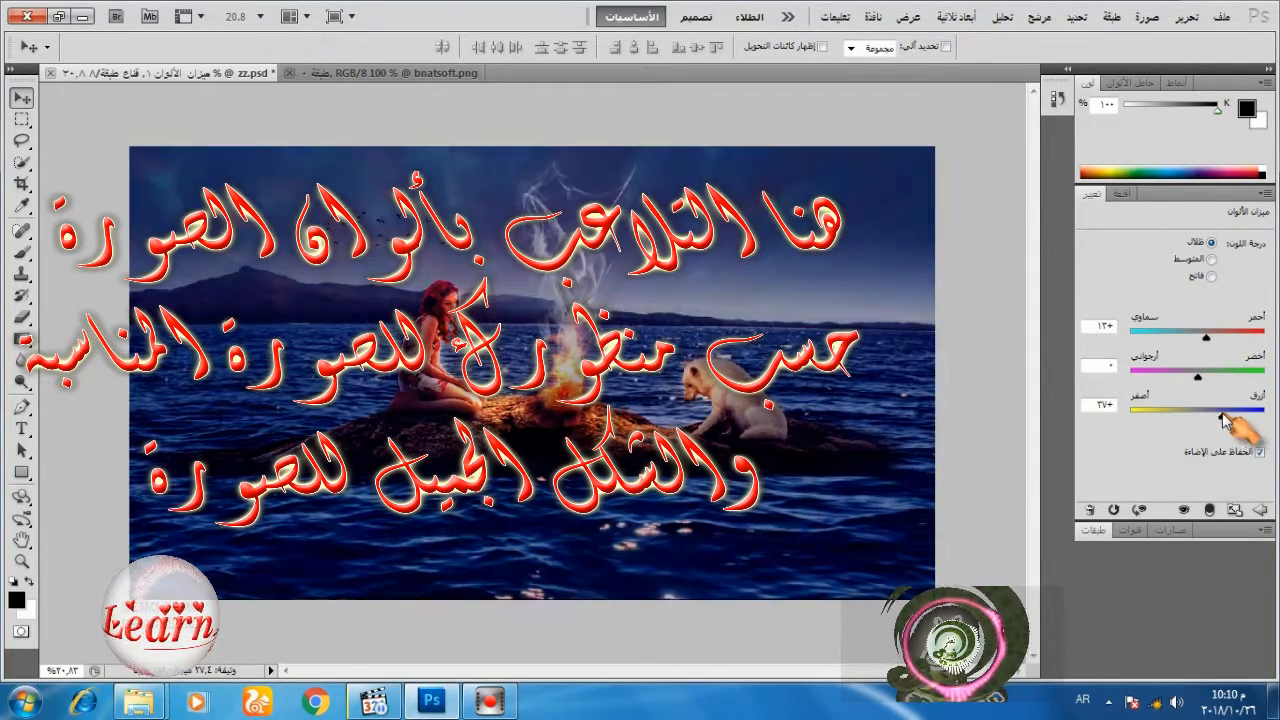
pyautogui.moveTo(1206, 337); pyautogui.dragTo(1205, 341)
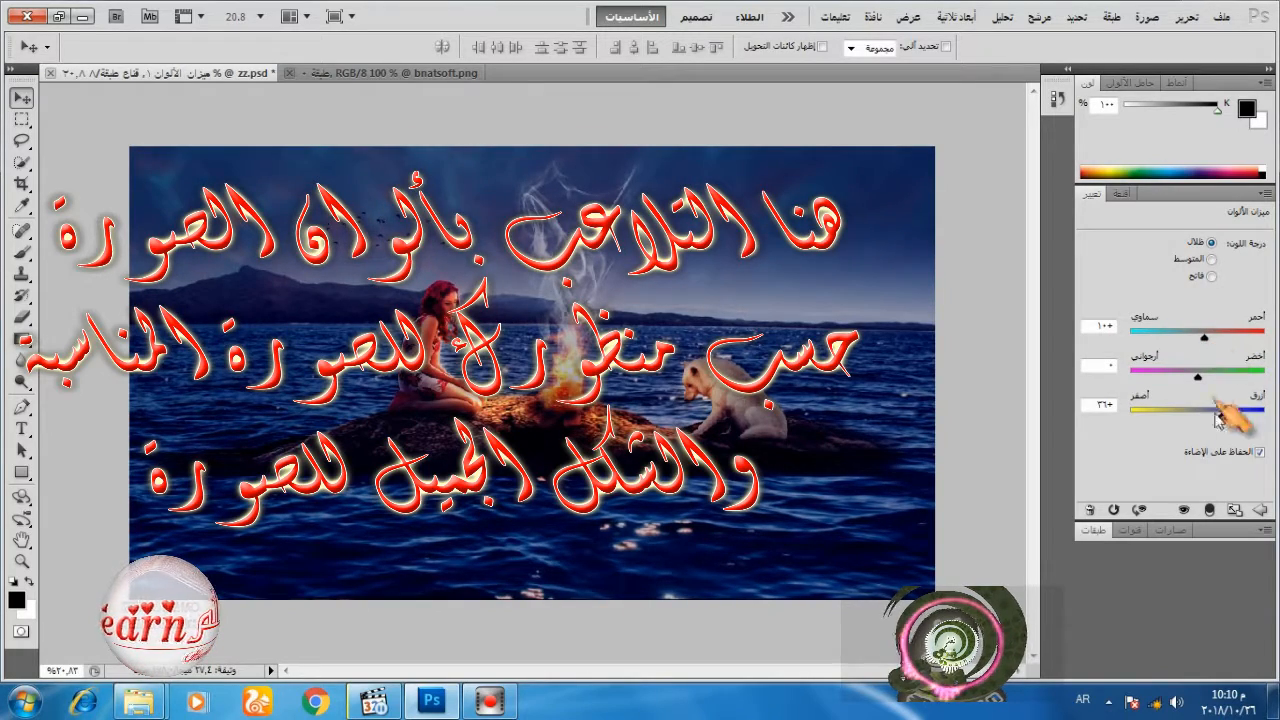
pyautogui.moveTo(1221, 414); pyautogui.dragTo(1215, 418)
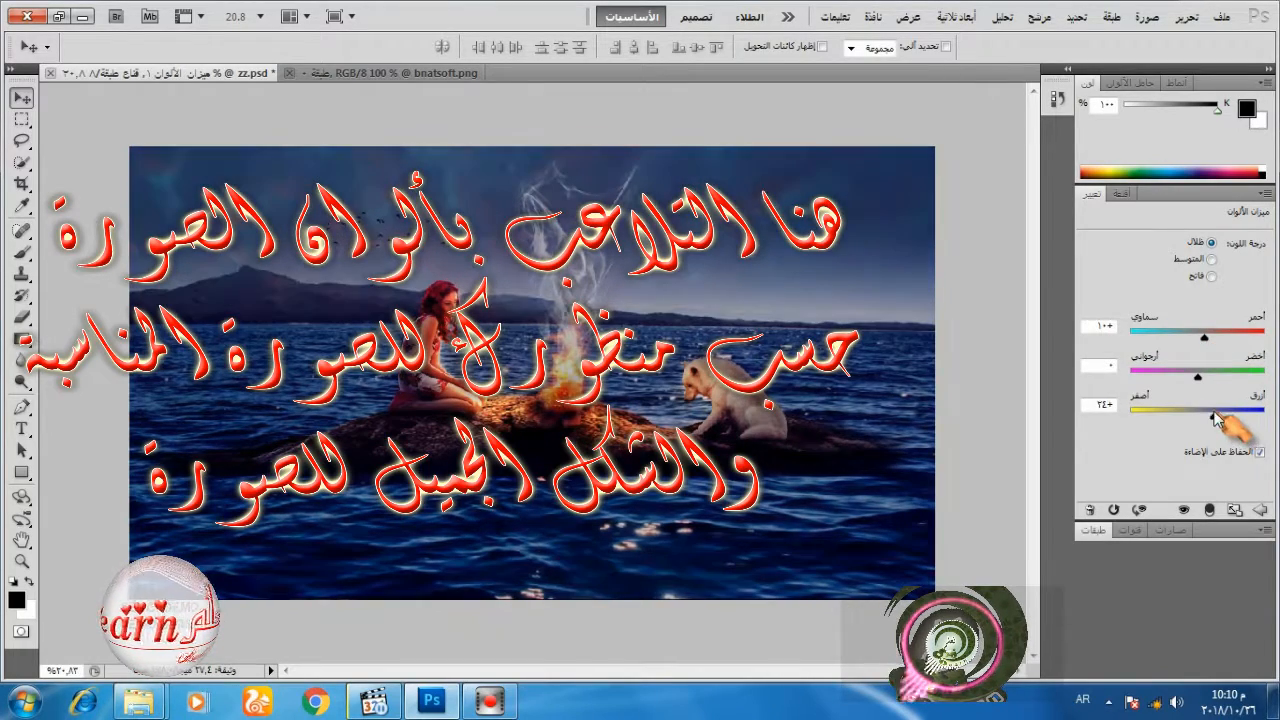
pyautogui.click(1113, 512)
pyautogui.press('Return')
# - Add a Hue/Saturation adjustment above the merged layer and try Colorize with hue 190, saturation 25 and lightness -20
pyautogui.click(1168, 543)
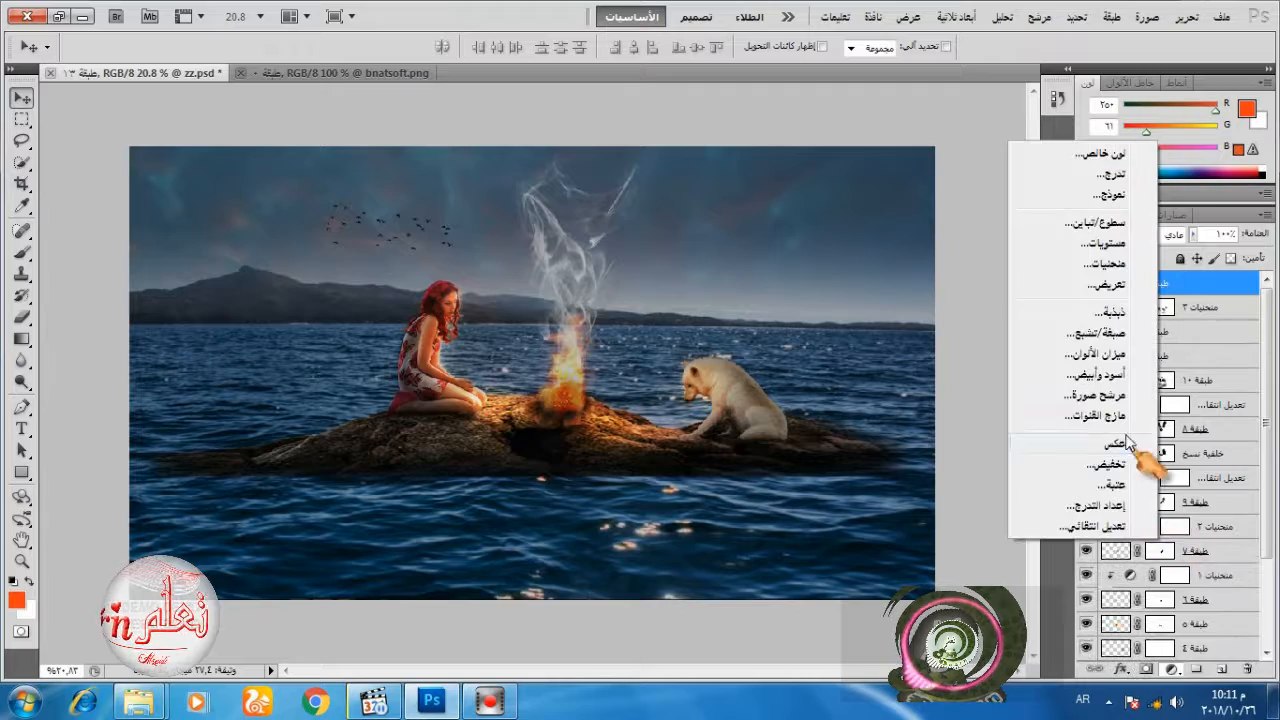
pyautogui.click(1137, 340)
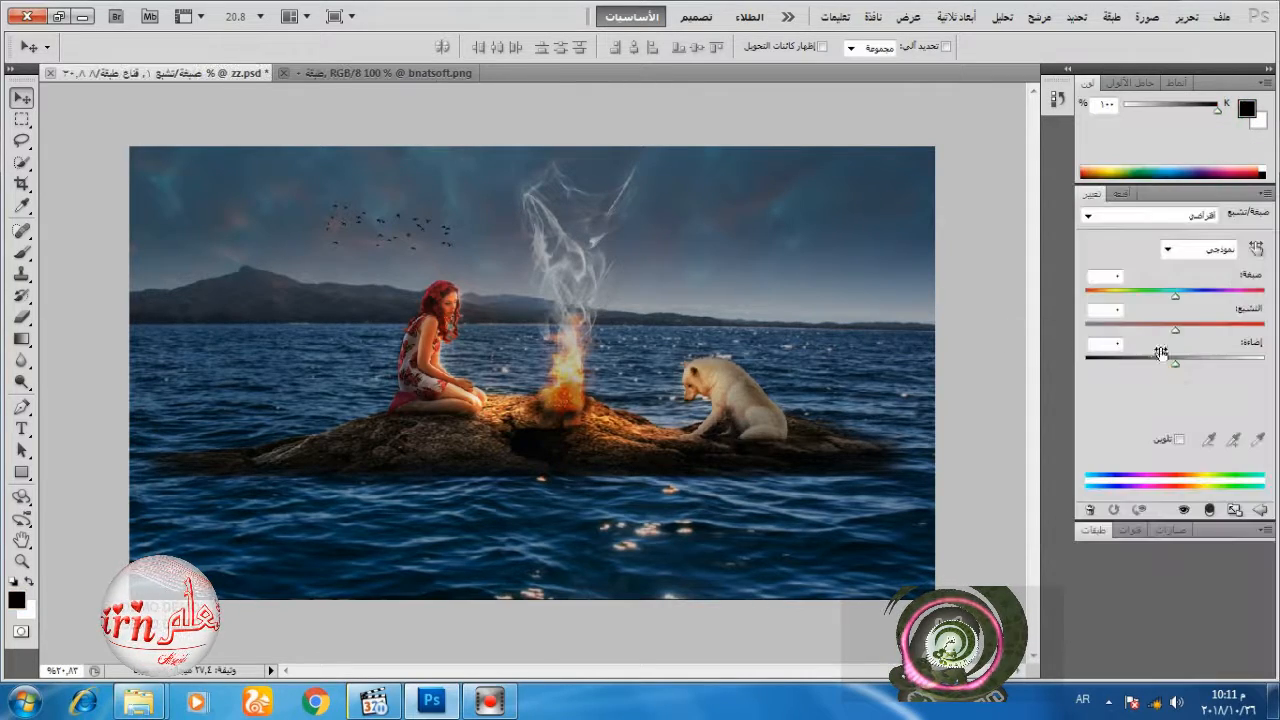
pyautogui.click(1178, 440)
pyautogui.moveTo(1091, 304); pyautogui.dragTo(1181, 312)
pyautogui.moveTo(1175, 369)
pyautogui.mouseDown()
pyautogui.moveTo(1185, 366)
pyautogui.moveTo(1157, 362)
pyautogui.mouseUp()
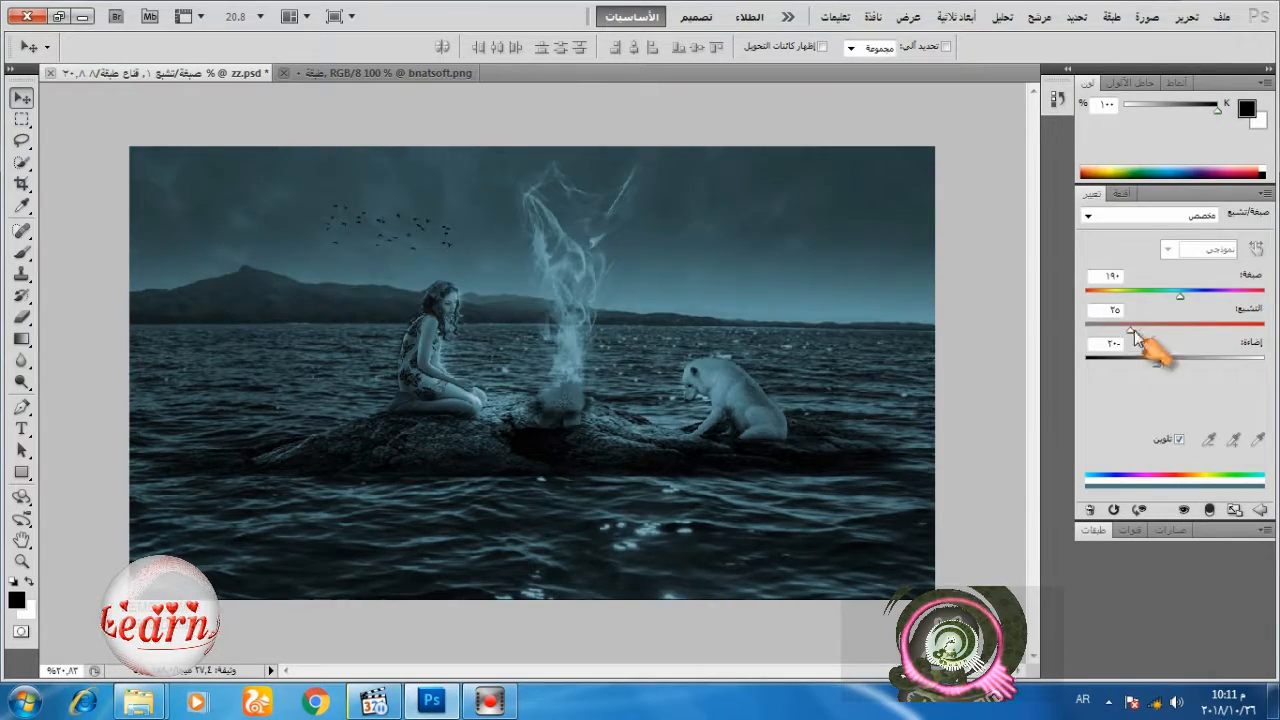
# - Turn off Colorize in the Hue/Saturation adjustment and set the hue to +14
pyautogui.moveTo(1176, 303)
pyautogui.mouseDown()
pyautogui.moveTo(1119, 306)
pyautogui.moveTo(1189, 313)
pyautogui.mouseUp()
pyautogui.click(1179, 440)
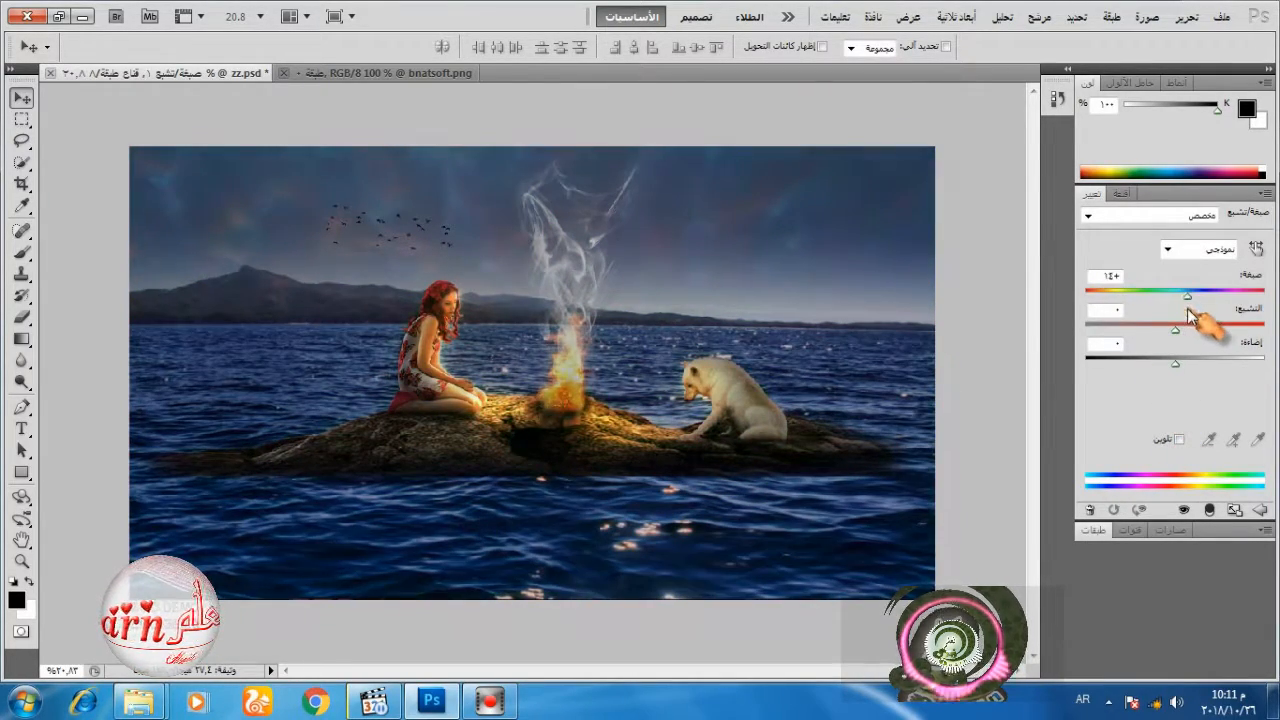
# - Delete the Hue/Saturation adjustment layer and show the layer stack
pyautogui.click(1090, 509)
pyautogui.press('Return')
pyautogui.click(1093, 529)
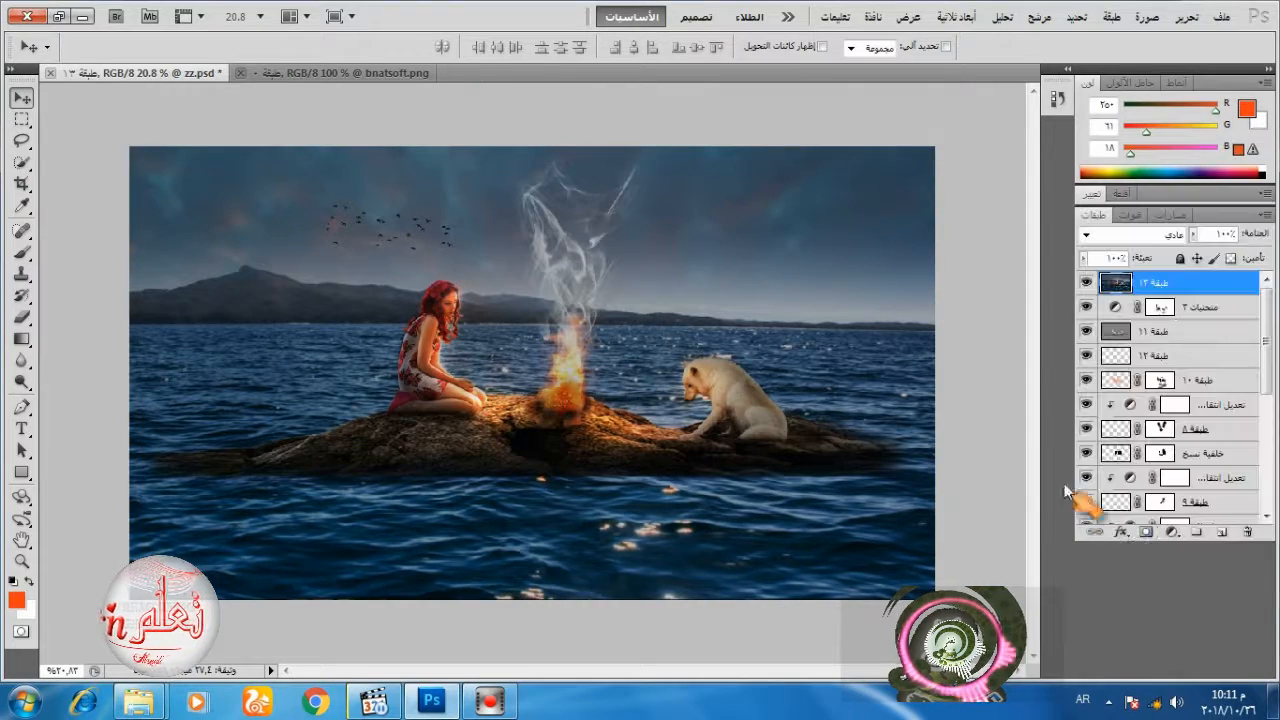
# - Add a Channel Mixer adjustment, switch Monochrome on and off, and try red +64 and blue -28 on the red output channel
pyautogui.click(1172, 534)
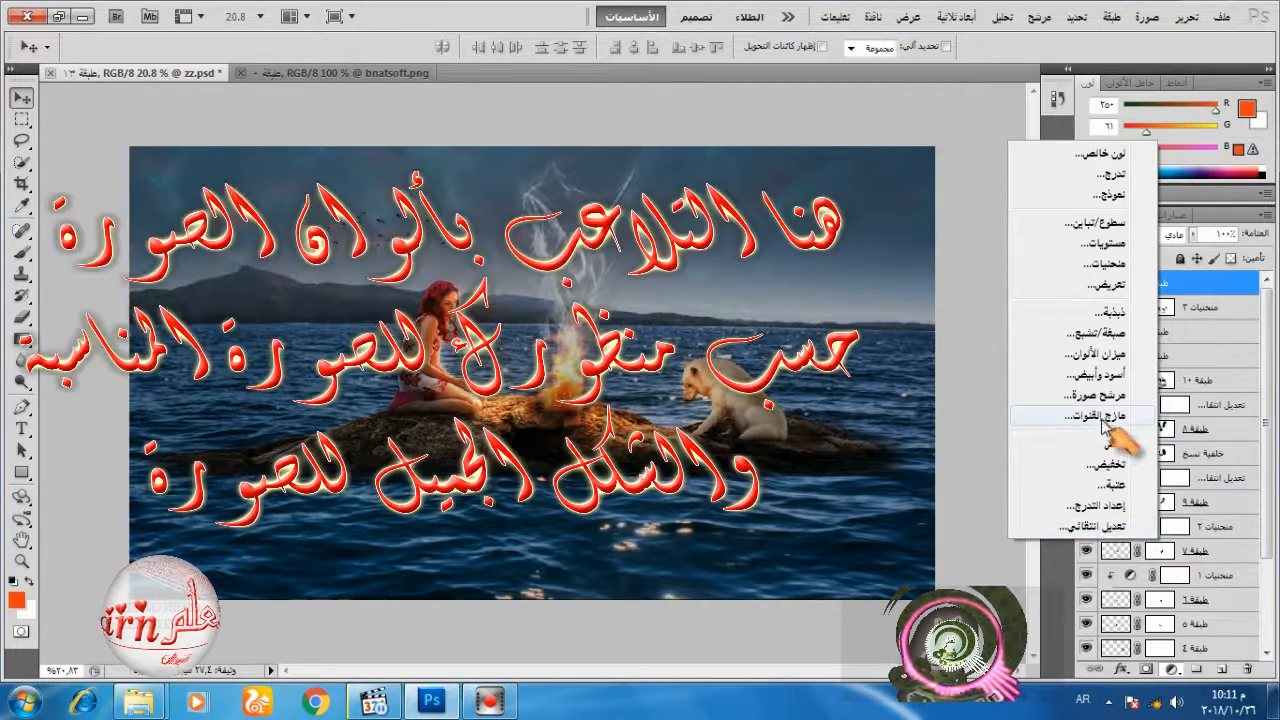
pyautogui.click(1098, 415)
pyautogui.click(1226, 271)
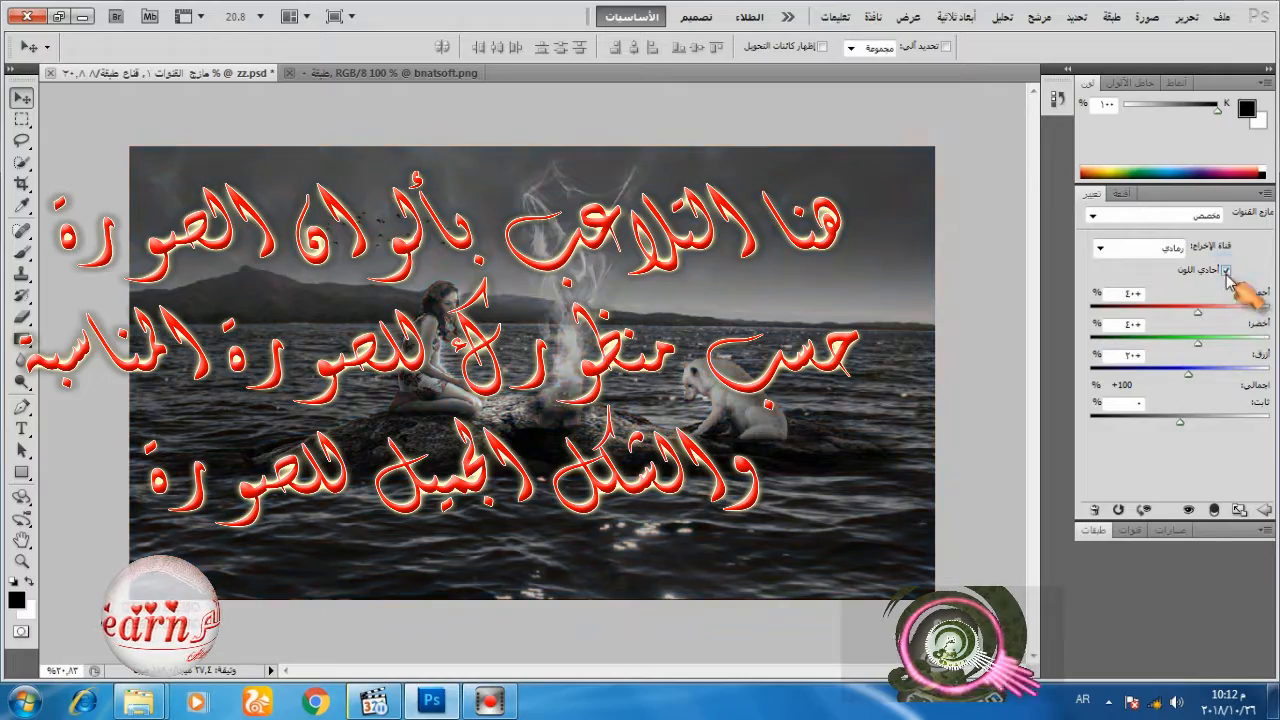
pyautogui.click(1226, 271)
pyautogui.moveTo(1199, 312); pyautogui.dragTo(1208, 312)
pyautogui.moveTo(1189, 375); pyautogui.dragTo(1168, 376)
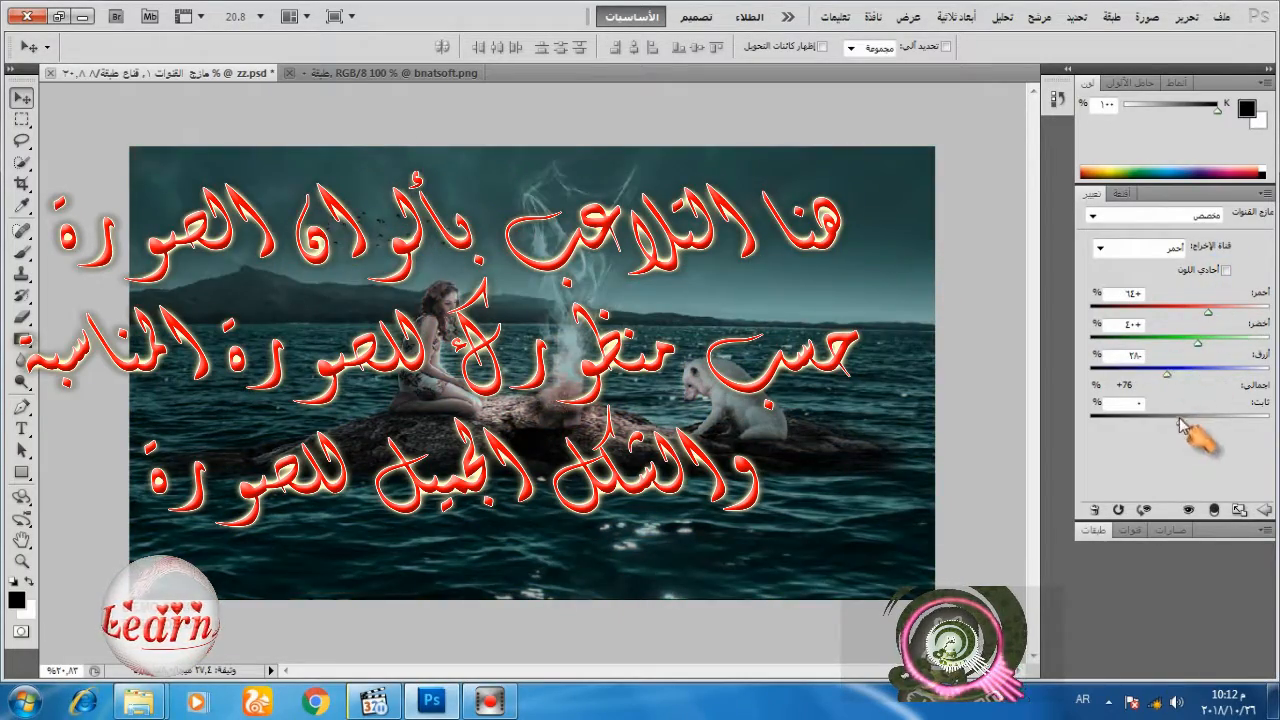
pyautogui.moveTo(1180, 421); pyautogui.dragTo(1179, 423)
pyautogui.moveTo(1168, 375); pyautogui.dragTo(1210, 375)
pyautogui.moveTo(1208, 314)
pyautogui.mouseDown()
pyautogui.moveTo(1184, 316)
pyautogui.moveTo(1204, 317)
pyautogui.mouseUp()
# - Try the Channel Mixer's blue output with red raised to about +82 and constant at -49, and reset the adjustment
pyautogui.click(1150, 250)
pyautogui.click(1160, 286)
pyautogui.moveTo(1189, 376)
pyautogui.mouseDown()
pyautogui.moveTo(1171, 378)
pyautogui.moveTo(1226, 375)
pyautogui.moveTo(1191, 376)
pyautogui.mouseUp()
pyautogui.moveTo(1180, 423)
pyautogui.mouseDown()
pyautogui.moveTo(1203, 424)
pyautogui.moveTo(1158, 424)
pyautogui.mouseUp()
pyautogui.moveTo(1199, 313); pyautogui.dragTo(1218, 315)
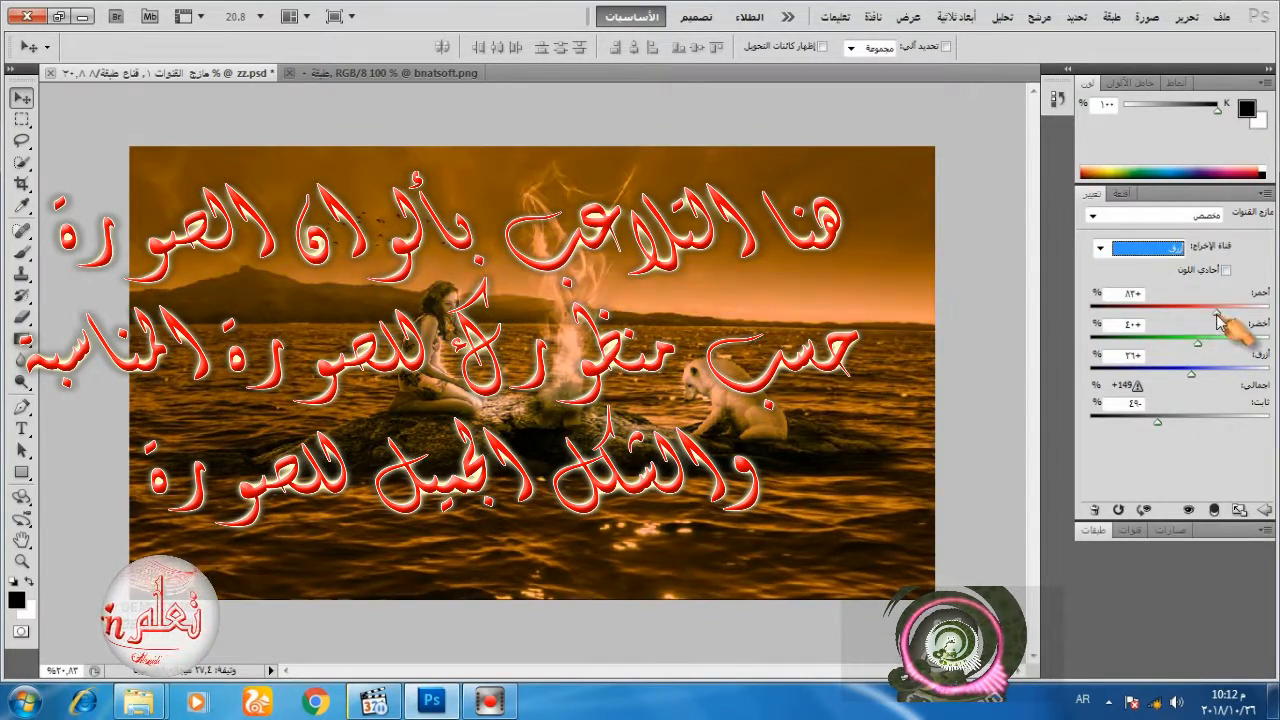
pyautogui.click(1120, 510)
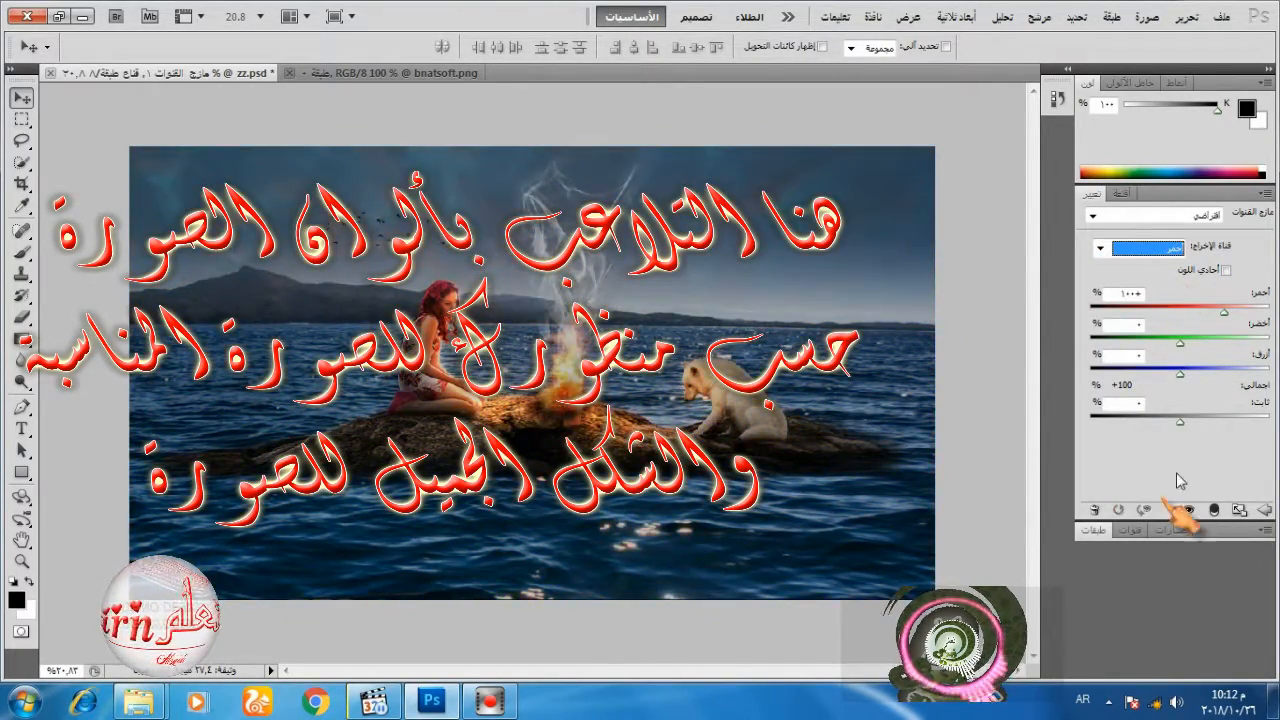
# - Try a stronger red output and a blue output with blue +131 and negative red in Channel Mixer, and remove the adjustment layer
pyautogui.moveTo(1226, 313); pyautogui.dragTo(1237, 313)
pyautogui.click(1168, 250)
pyautogui.click(1169, 297)
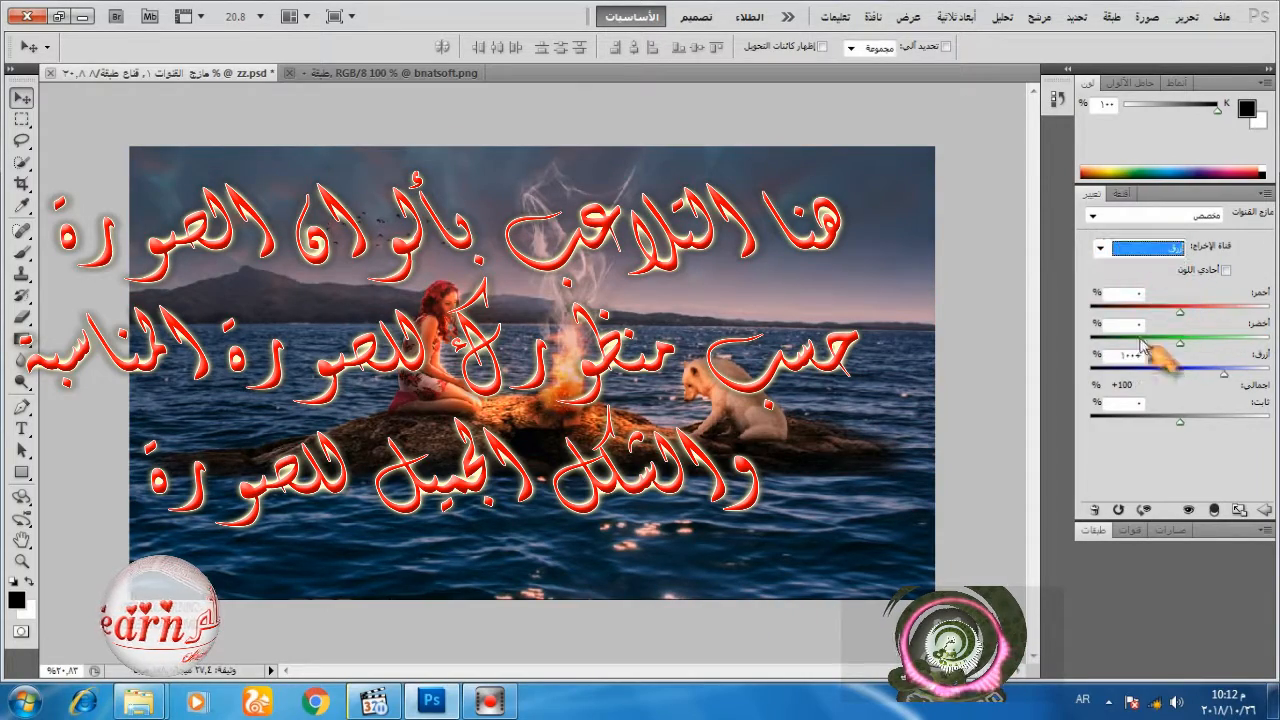
pyautogui.moveTo(1225, 374)
pyautogui.mouseDown()
pyautogui.moveTo(1199, 377)
pyautogui.moveTo(1238, 374)
pyautogui.mouseUp()
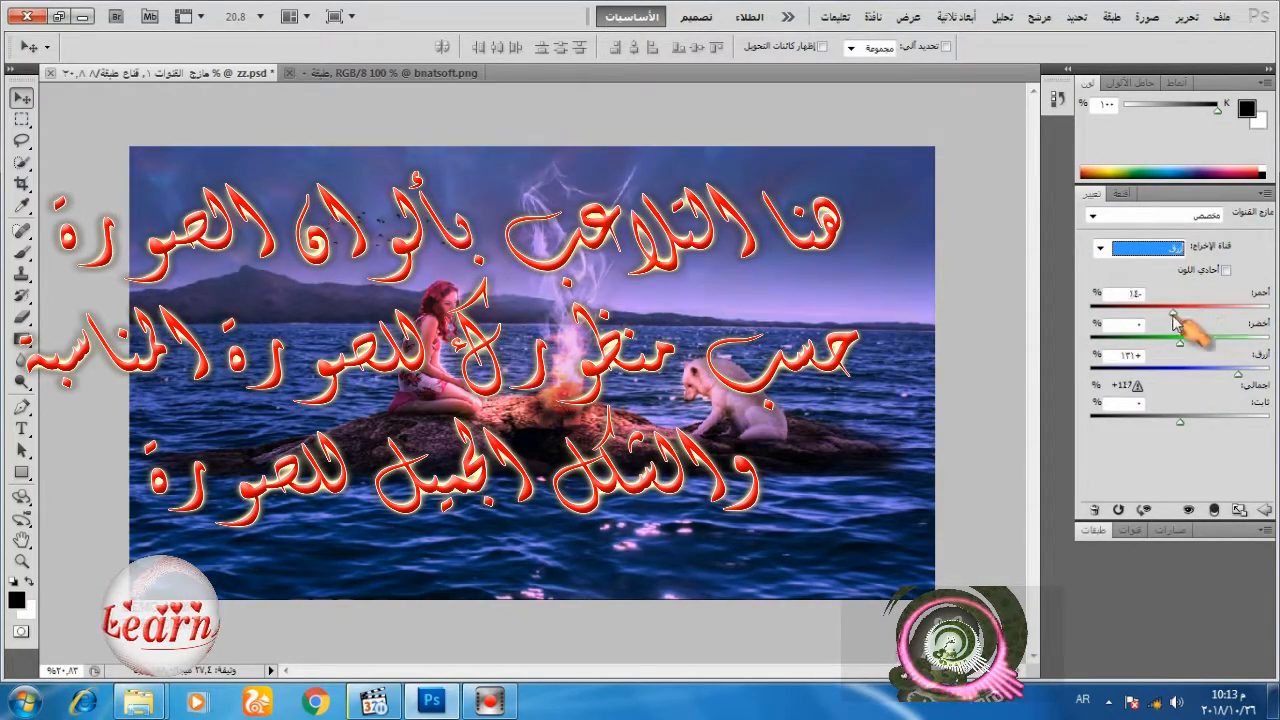
pyautogui.moveTo(1175, 316); pyautogui.dragTo(1161, 313)
pyautogui.click(1120, 511)
pyautogui.click(737, 290)
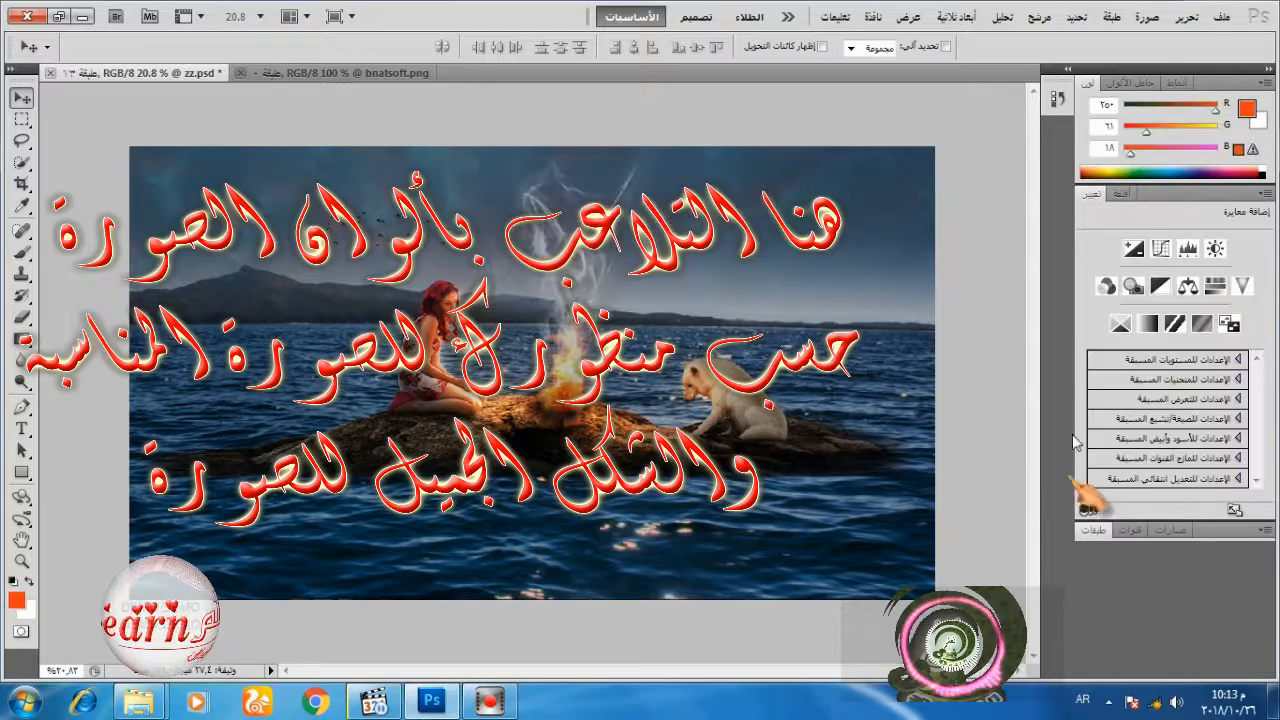
# - Try a direct Color Balance correction on the merged layer with highlights at red +45 and shifted slightly towards yellow
pyautogui.click(1146, 17)
pyautogui.moveTo(1100, 62)
pyautogui.click(900, 177)
pyautogui.moveTo(640, 146); pyautogui.dragTo(980, 160)
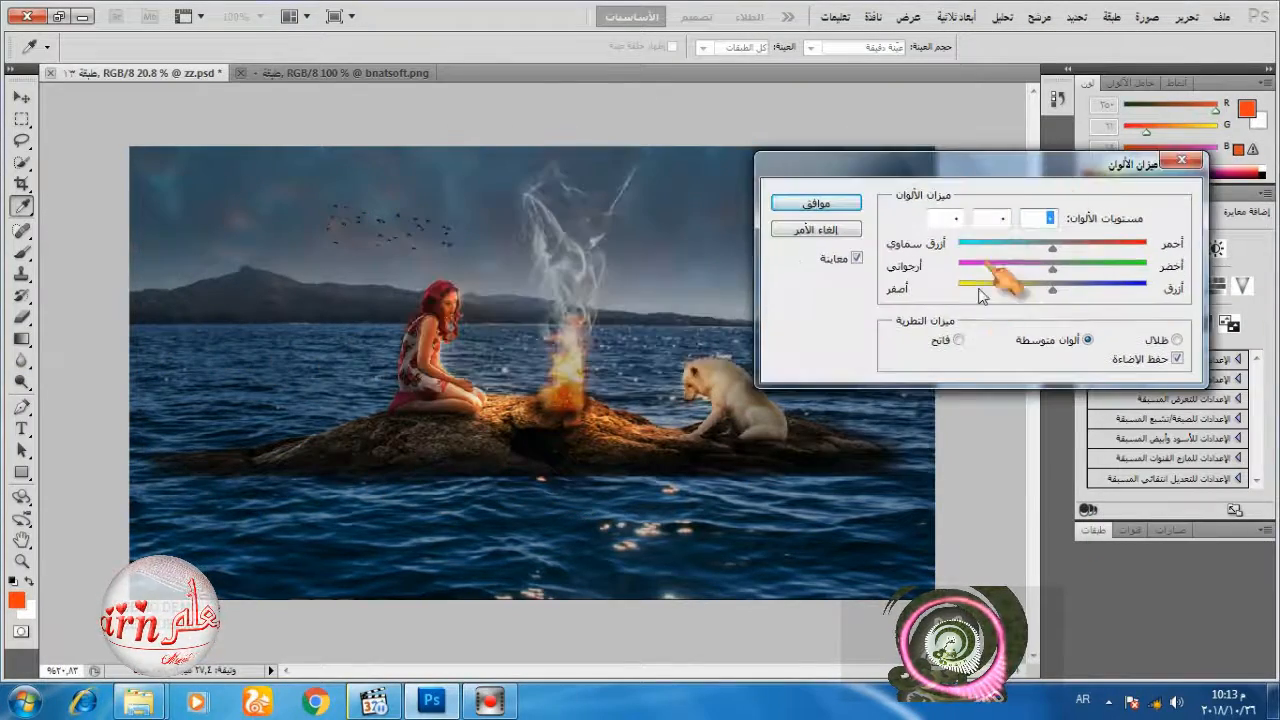
pyautogui.click(958, 339)
pyautogui.moveTo(1052, 247); pyautogui.dragTo(1095, 252)
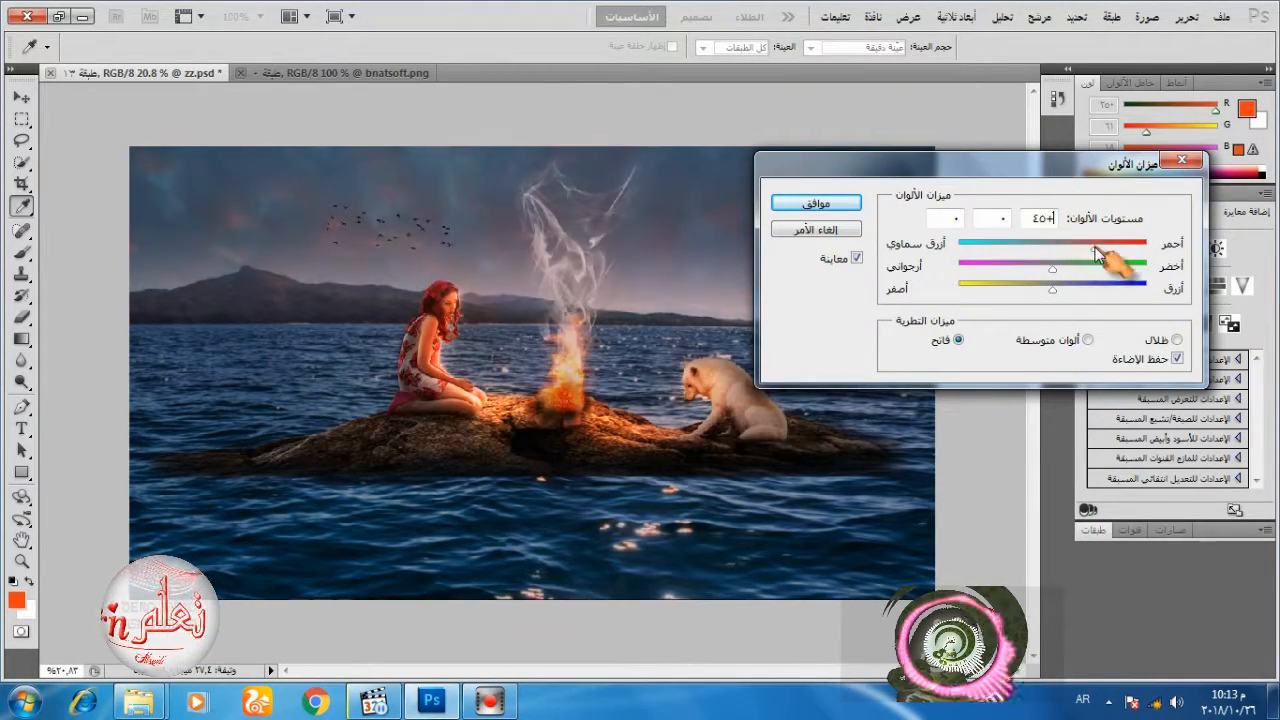
pyautogui.moveTo(1052, 291); pyautogui.dragTo(1030, 291)
# - Try weaker red and yellow shifts in the Color Balance highlights, compare them with the preview off and on, and cancel the correction
pyautogui.moveTo(925, 163); pyautogui.dragTo(986, 149)
pyautogui.click(971, 241)
pyautogui.moveTo(1126, 272); pyautogui.dragTo(1139, 275)
pyautogui.moveTo(1204, 231); pyautogui.dragTo(1163, 236)
pyautogui.click(952, 238)
pyautogui.click(952, 238)
pyautogui.click(931, 210)
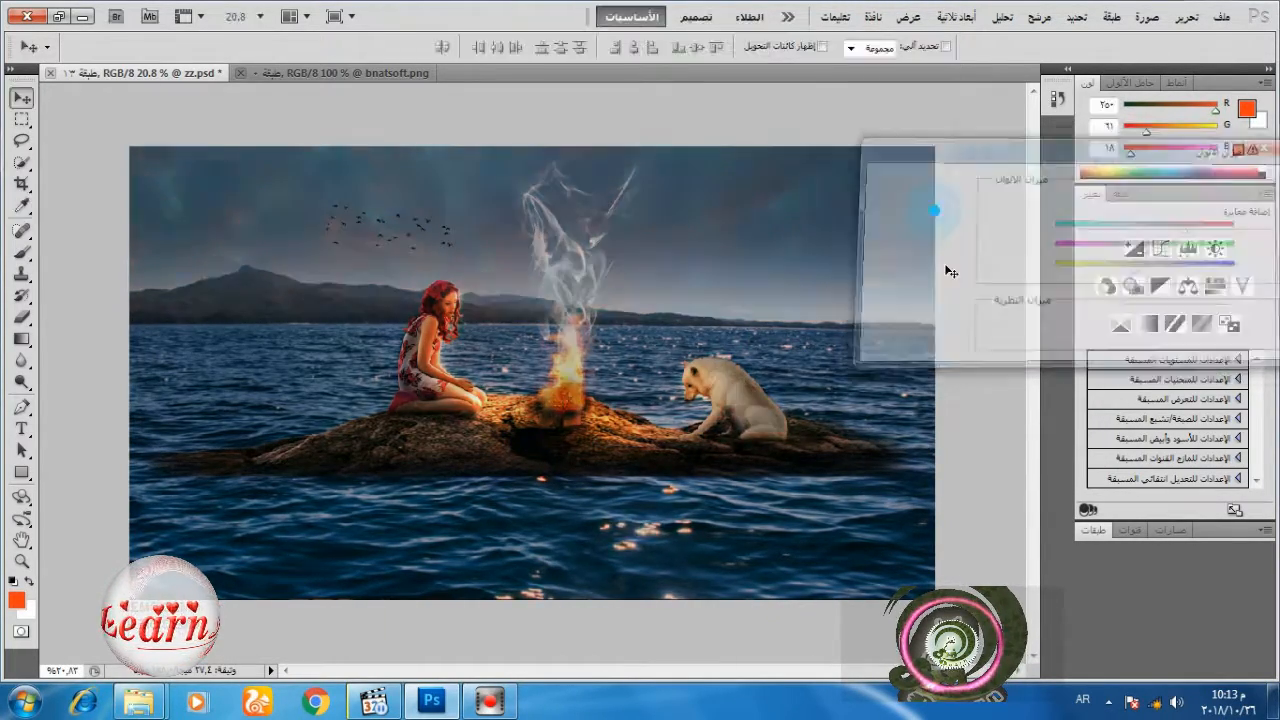
# - Switch to YouTube in the browser, subscribe to the Learn channel and save the setting to receive all its notifications
pyautogui.click(82, 16)
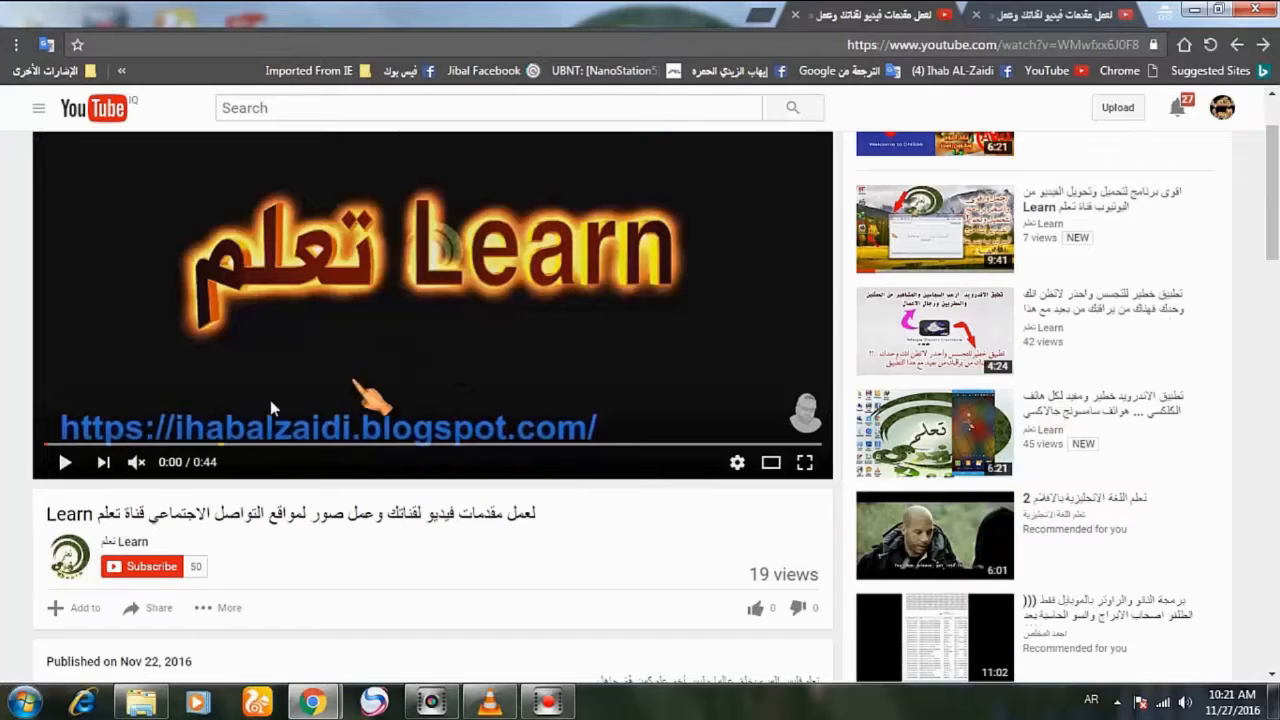
pyautogui.click(148, 571)
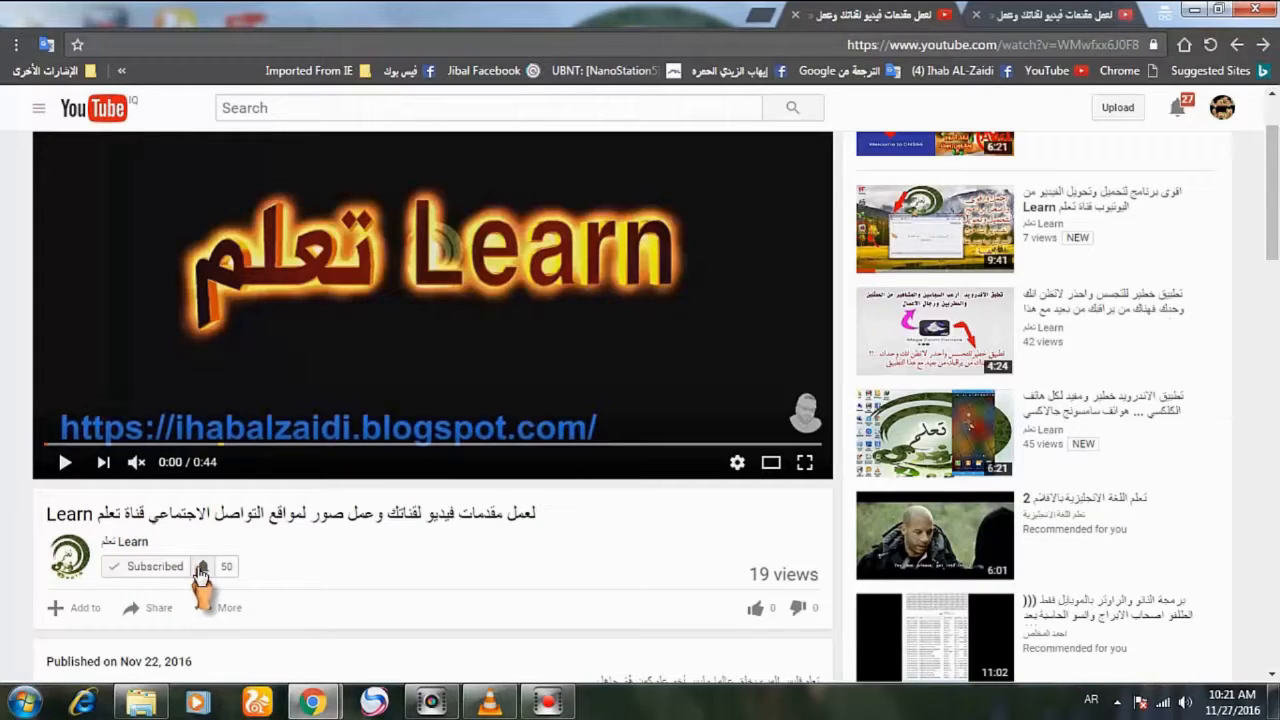
pyautogui.click(201, 567)
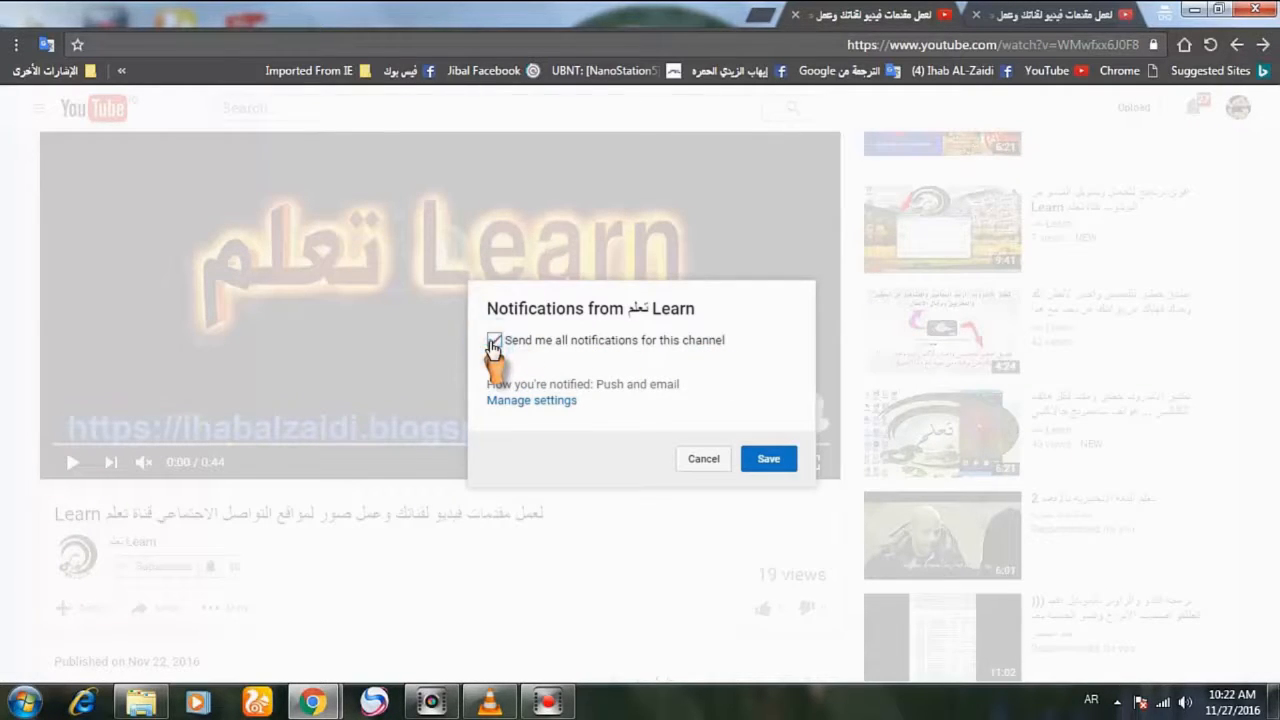
pyautogui.click(768, 462)
pyautogui.scroll(-1, 555, 495)
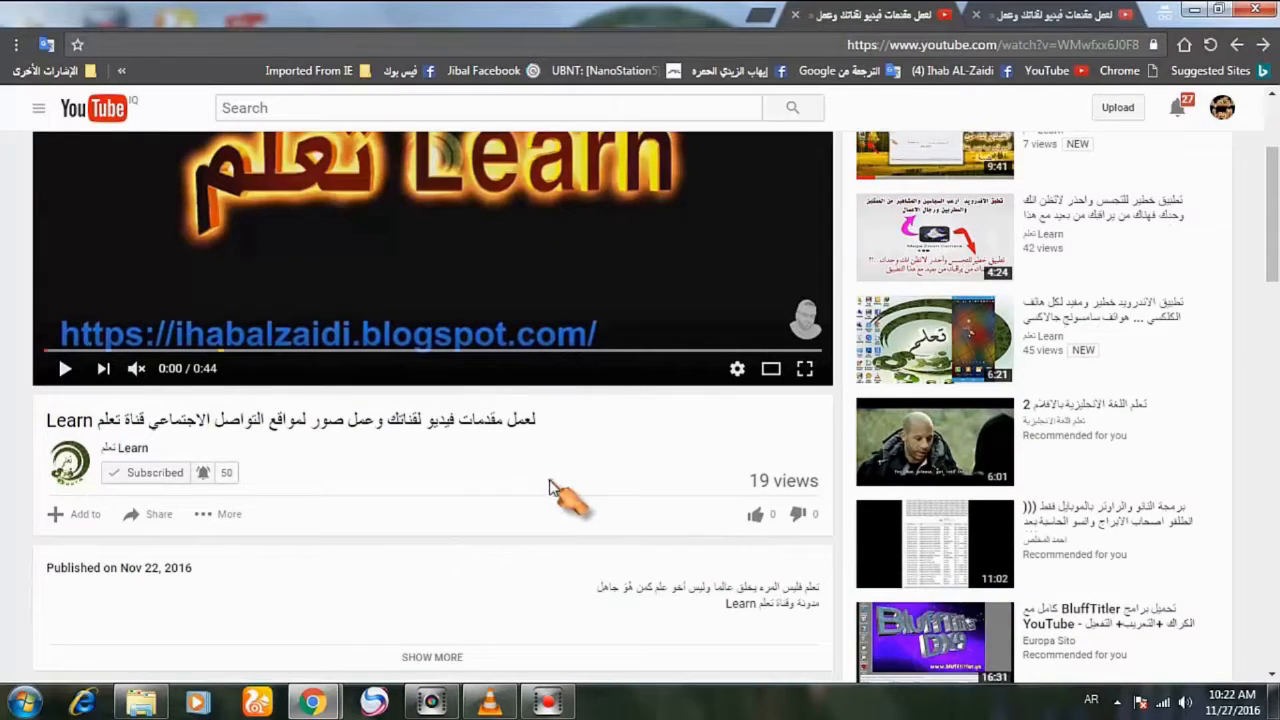
pyautogui.scroll(-1, 540, 485)
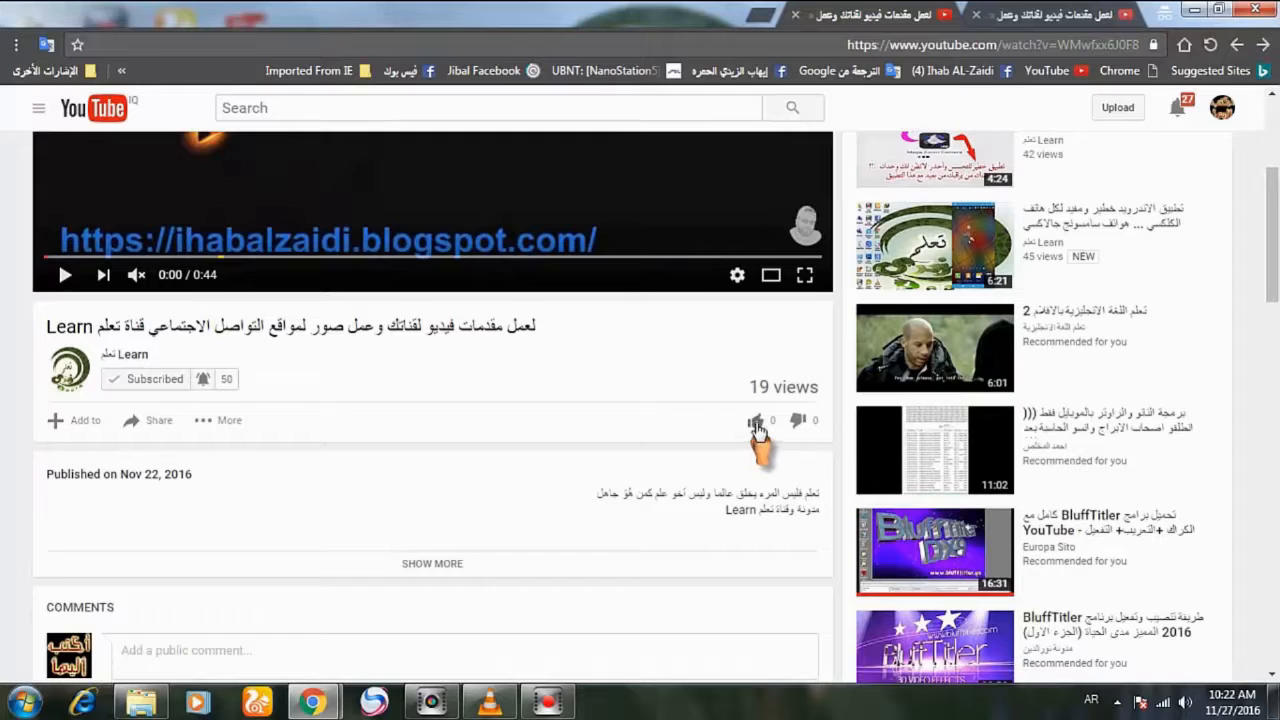